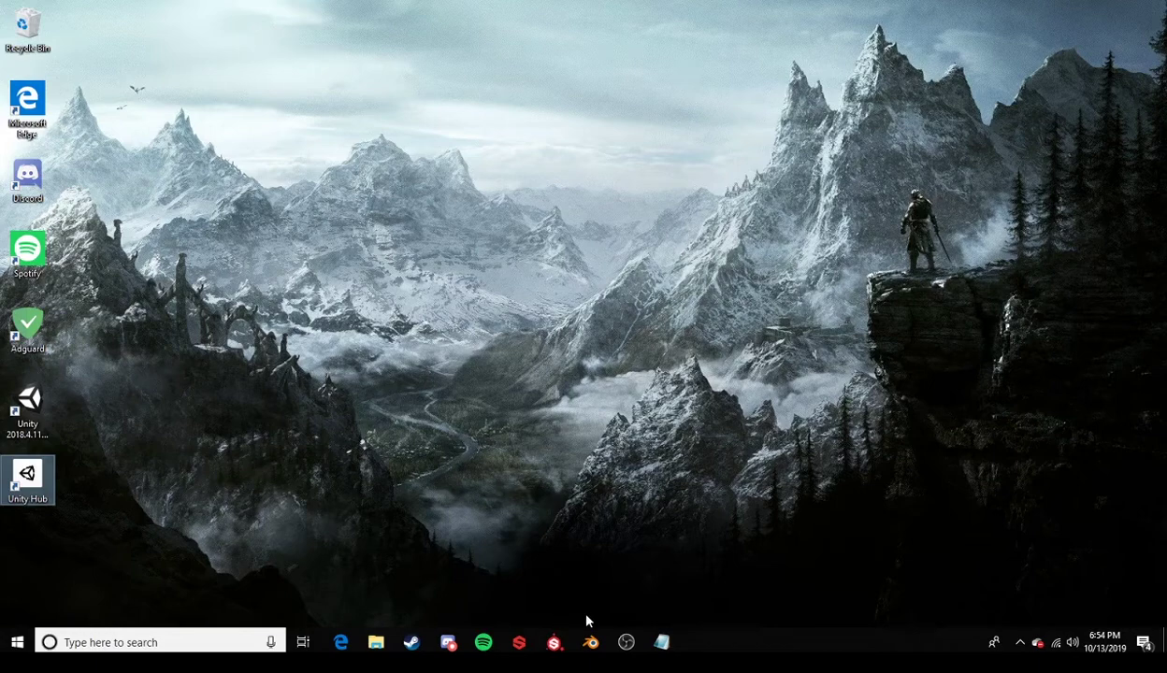
Switch to Blender, enter Edit Mode on the ledge mesh and select only the faces assigned to Material.
click(590, 642)
middle_drag(464, 375, 531, 325)
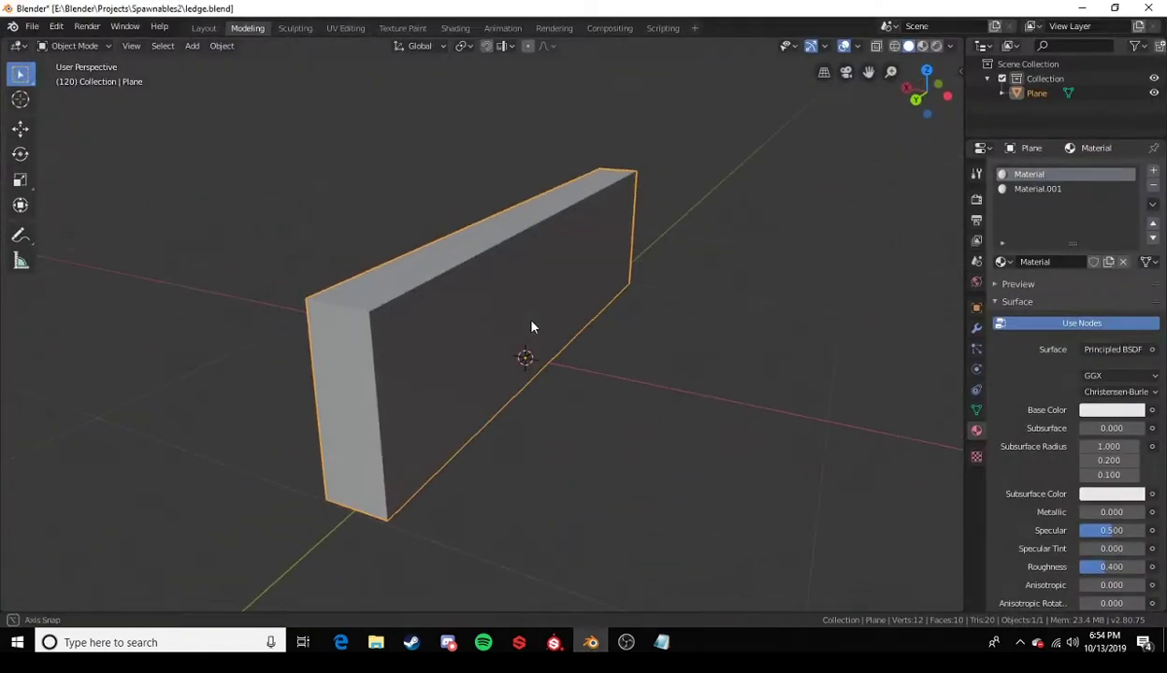
middle_drag(374, 344, 431, 342)
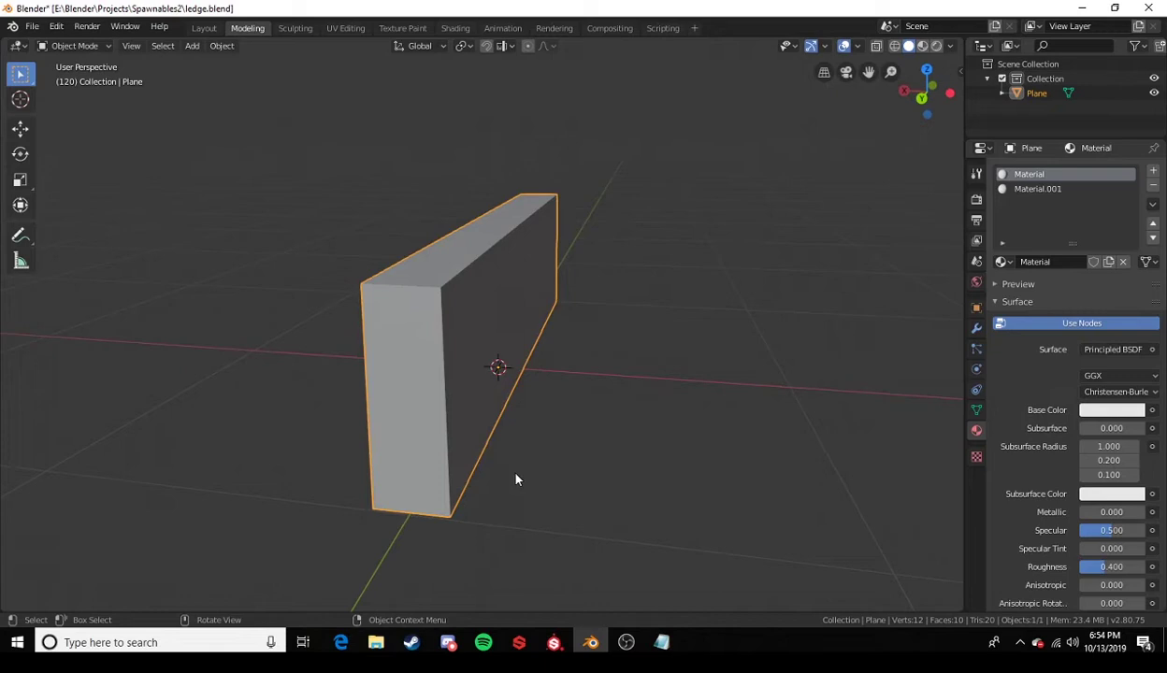
key(Tab)
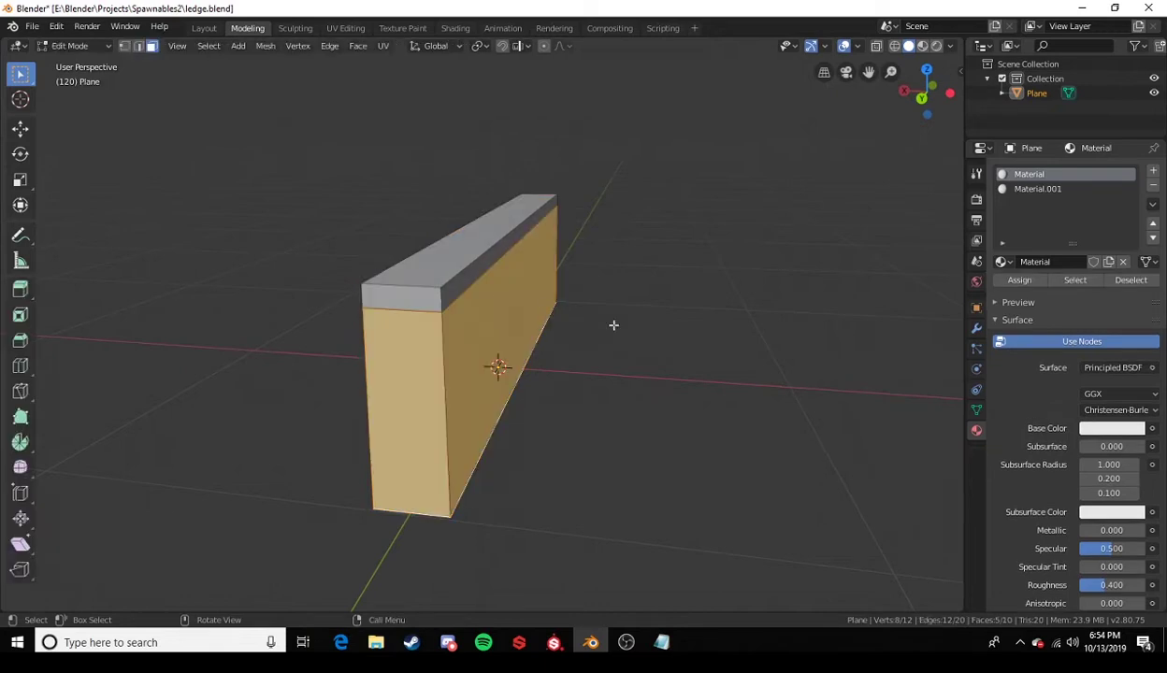
click(670, 347)
middle_drag(646, 346, 785, 315)
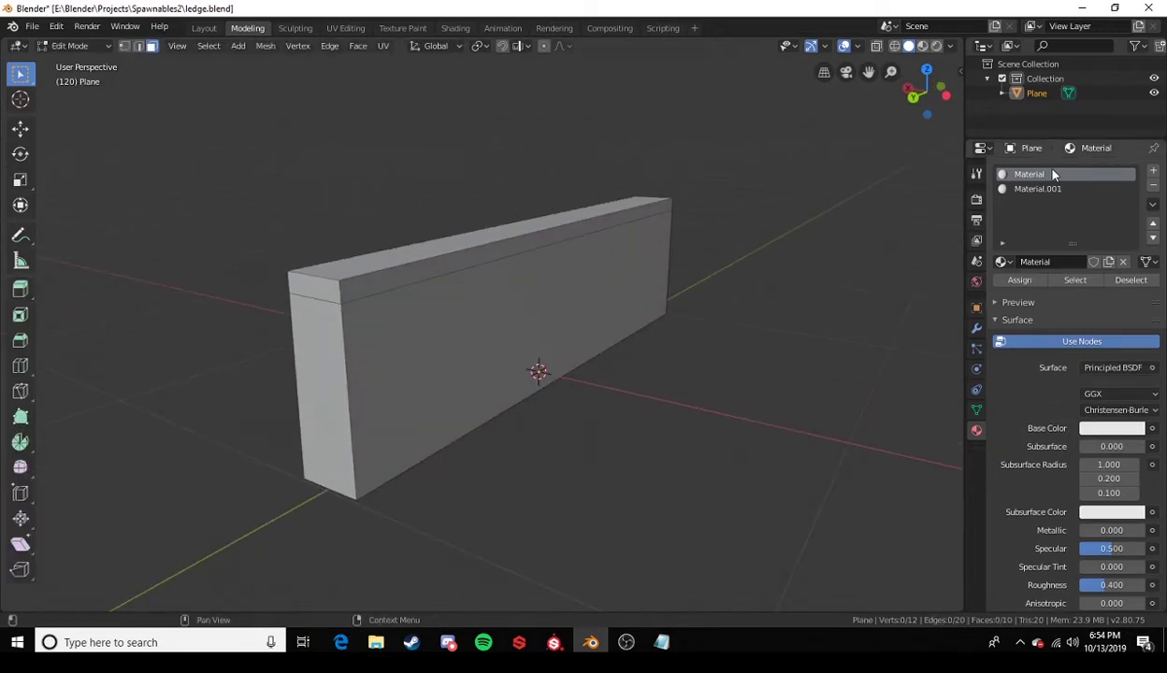
click(1084, 288)
middle_drag(625, 325, 246, 332)
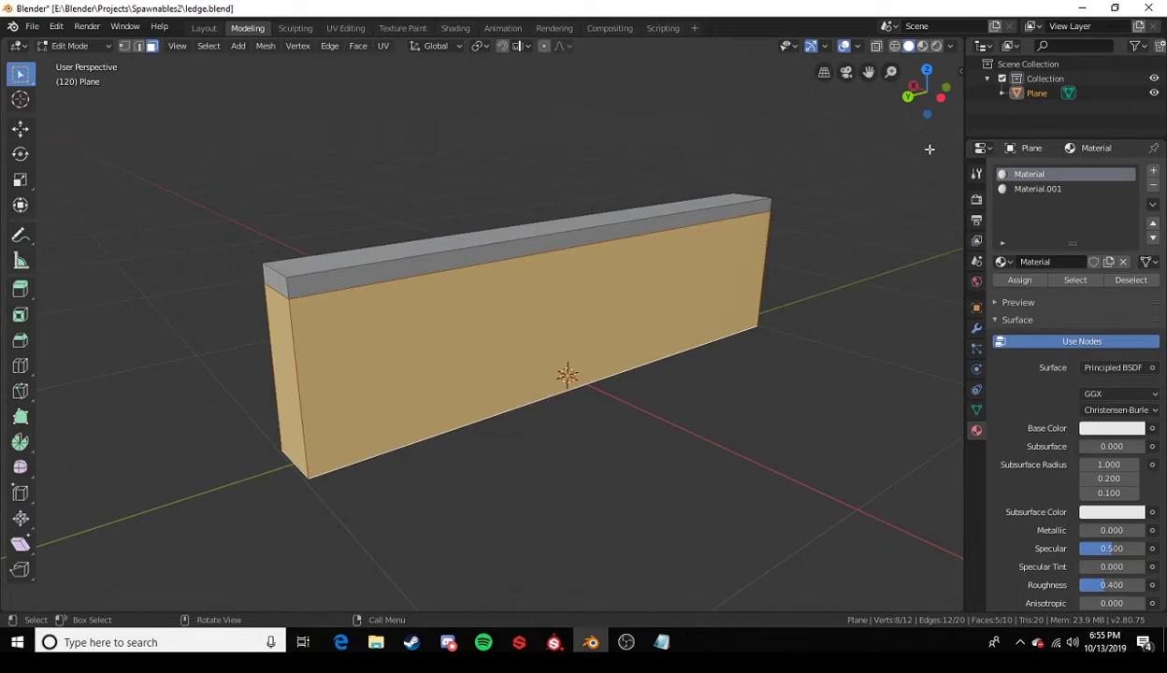
middle_drag(454, 359, 657, 350)
Swap the selection to the faces assigned to Material.001 to inspect them, and clear the selection.
click(1127, 280)
click(1037, 189)
click(1075, 280)
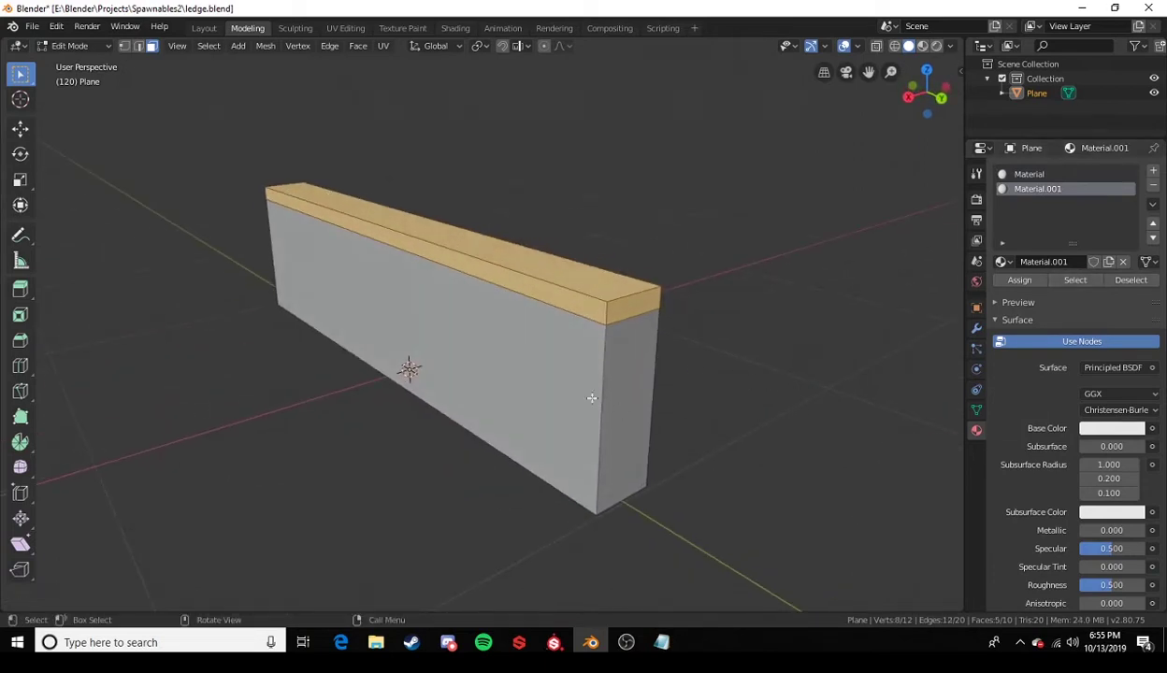
middle_drag(537, 295, 419, 302)
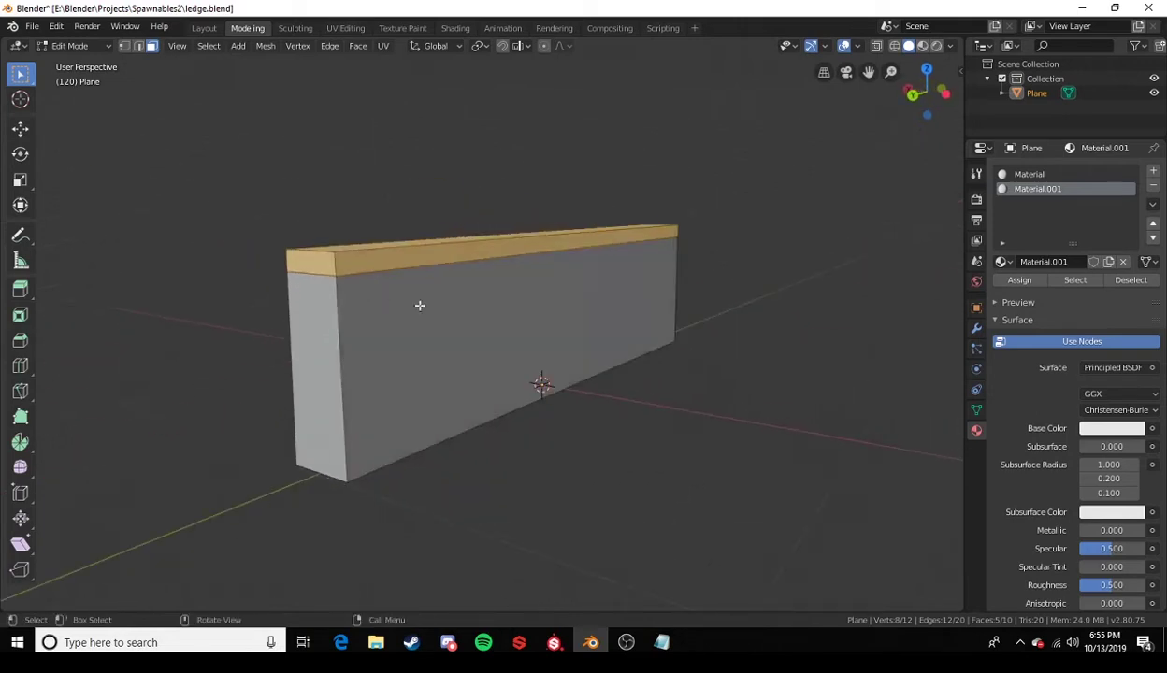
click(294, 168)
Check the direction of the ledge's face normals by temporarily turning on the Face Orientation overlay.
click(858, 47)
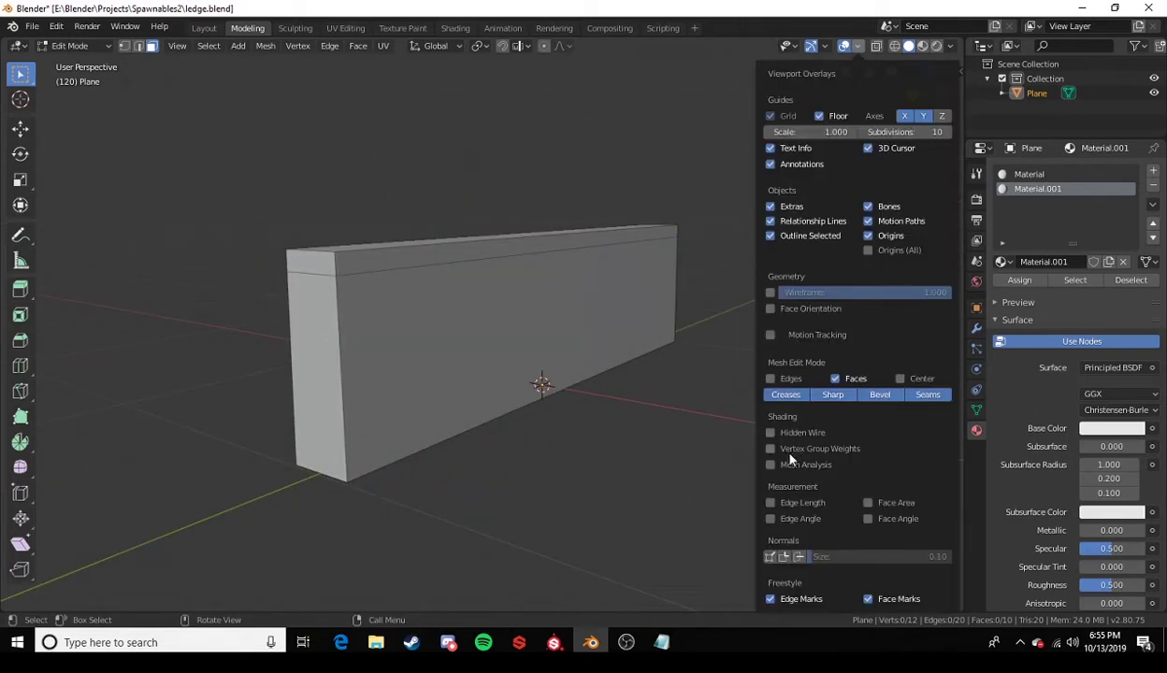
click(769, 335)
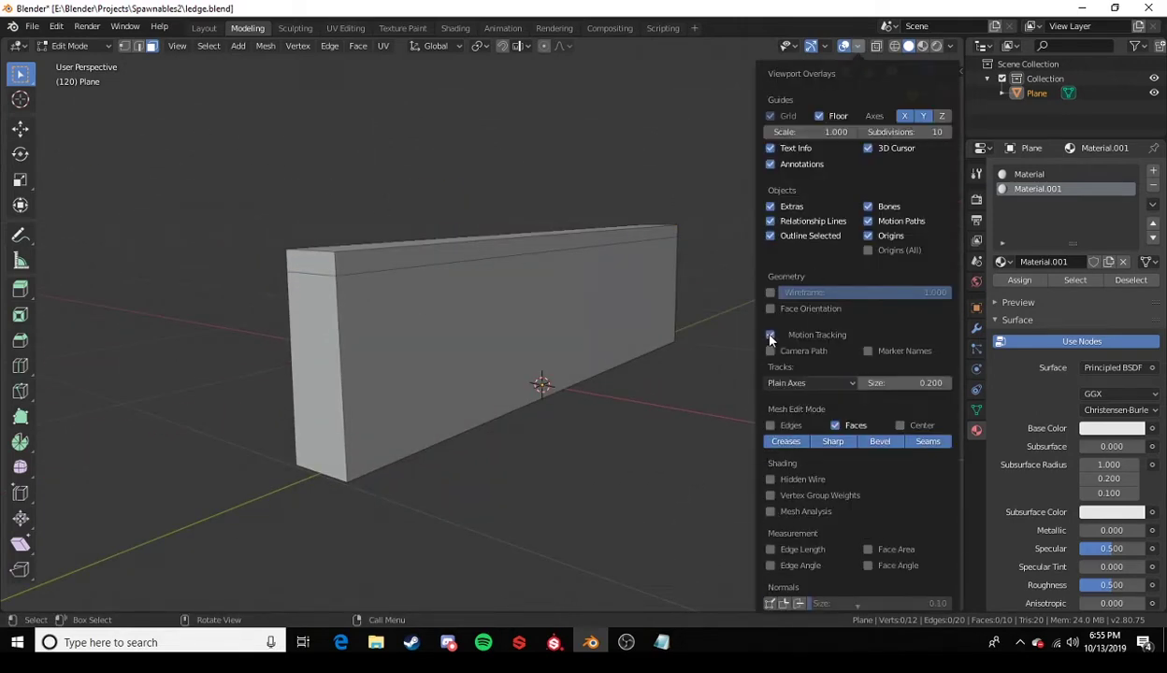
click(769, 334)
click(770, 309)
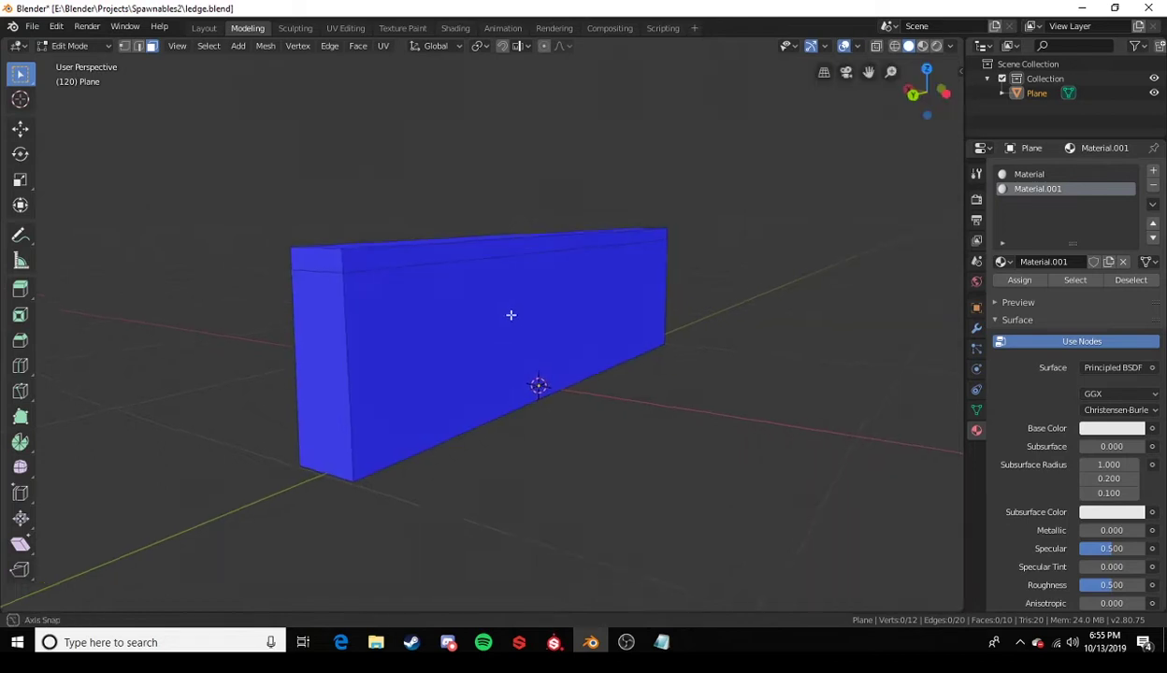
middle_drag(510, 315, 561, 309)
click(857, 47)
click(771, 308)
Unwrap the upper faces assigned to Material.001 using Smart UV Project with its default settings.
middle_drag(402, 298, 445, 317)
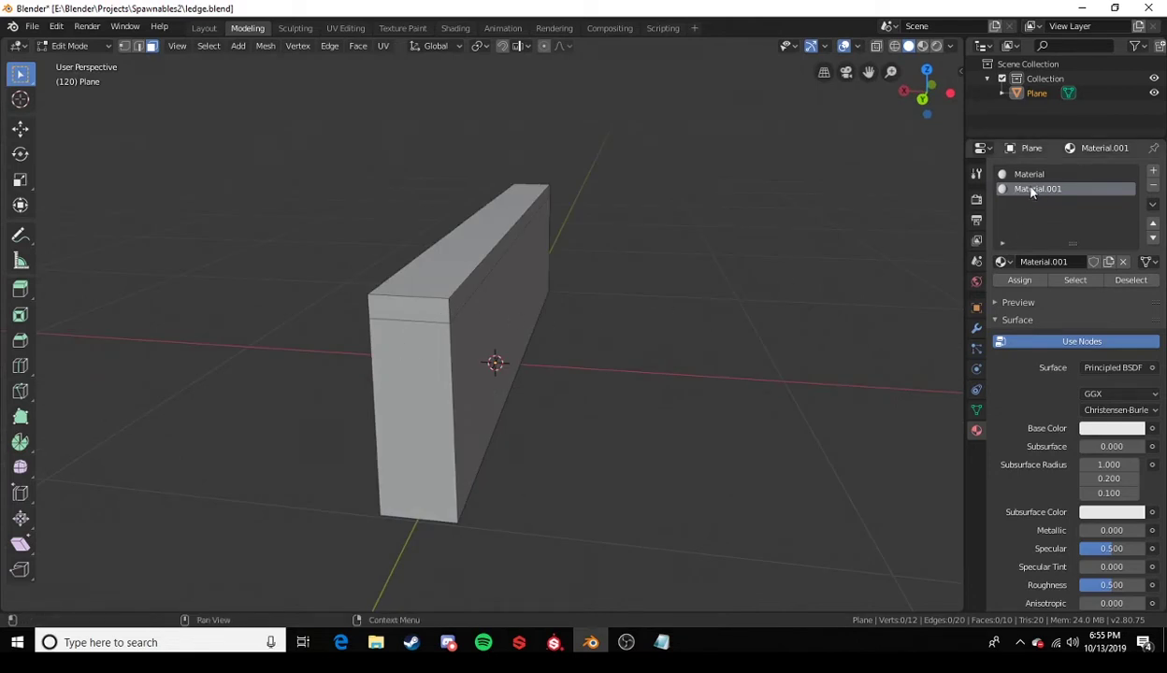
click(1075, 280)
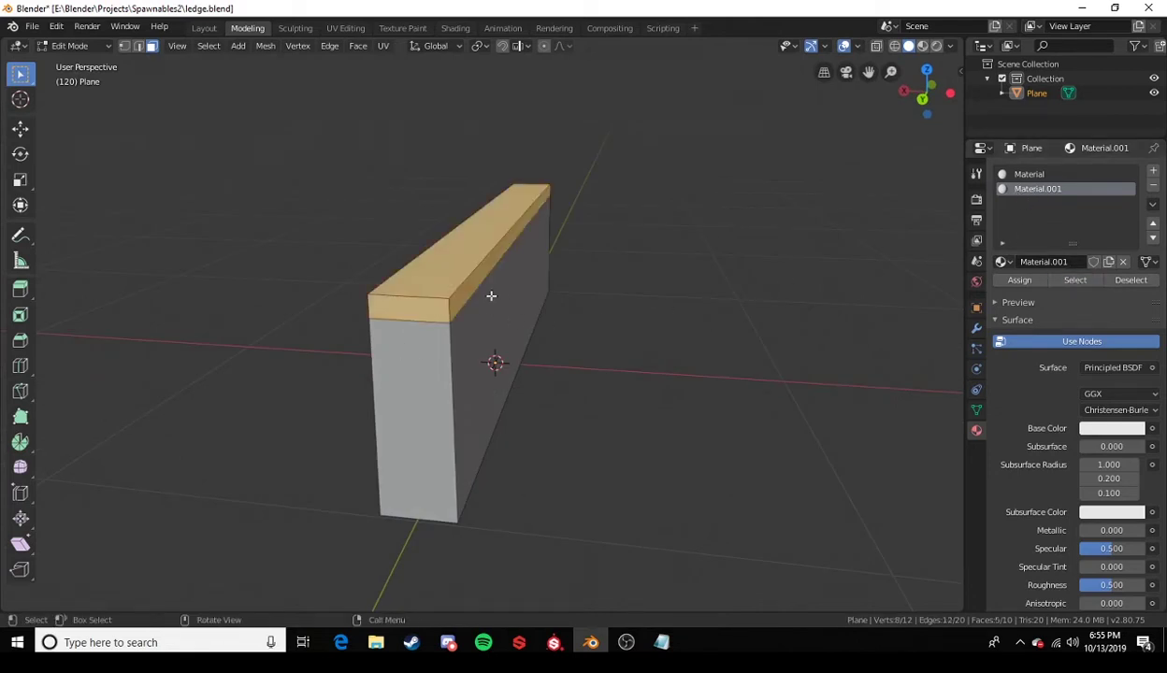
key(u)
click(449, 306)
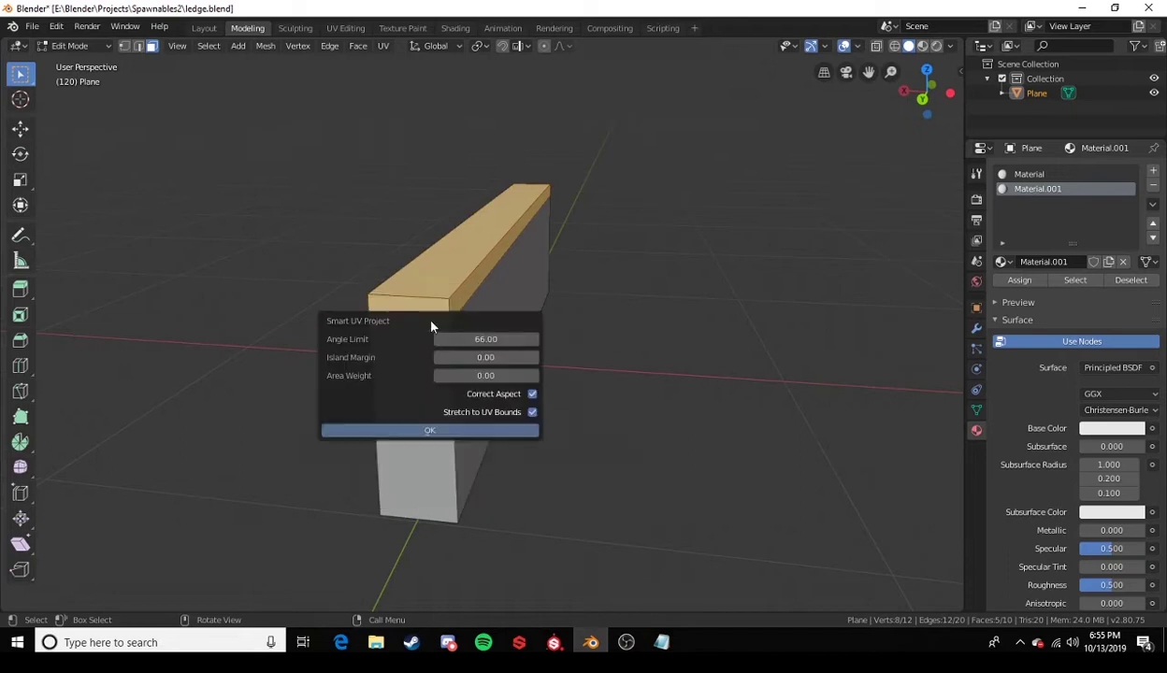
click(453, 428)
mouse_move(557, 381)
middle_down()
mouse_move(504, 349)
mouse_move(547, 379)
middle_up()
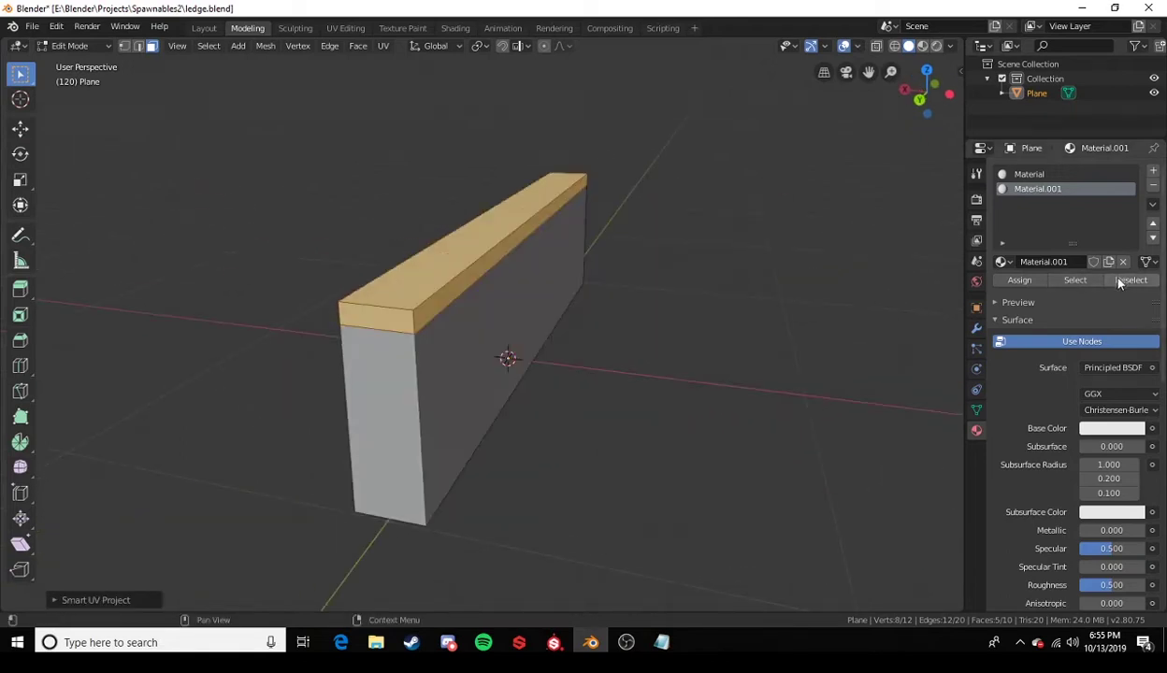
Unwrap only the faces assigned to Material using Smart UV Project with default settings, and return to Object Mode.
click(1130, 281)
click(1019, 175)
click(1073, 279)
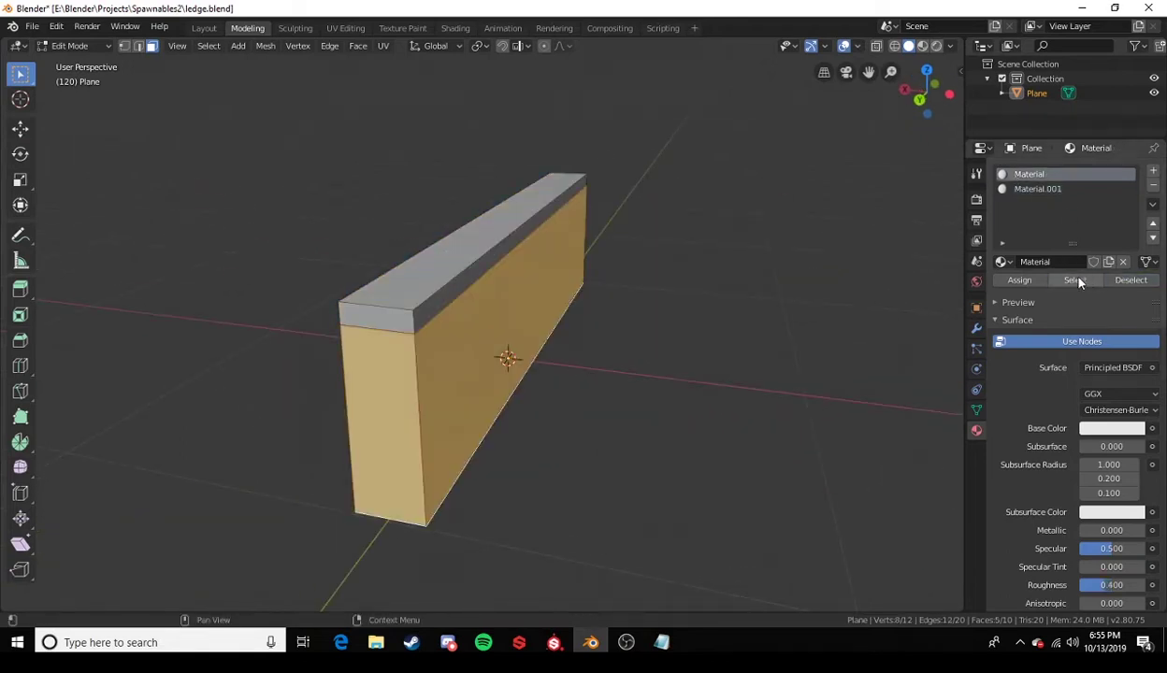
key(u)
click(687, 306)
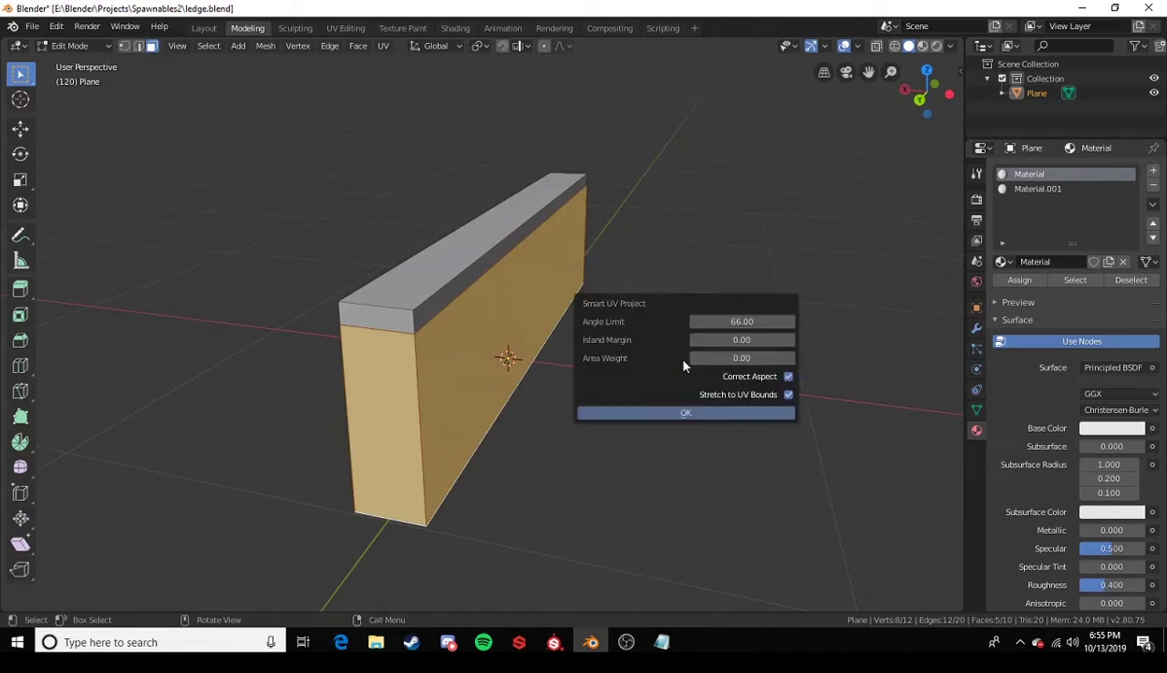
click(690, 408)
key(Tab)
Export the ledge in FBX format to the Spawnables2 folder, overwriting the existing ledge.fbx.
middle_drag(710, 297, 457, 296)
click(32, 26)
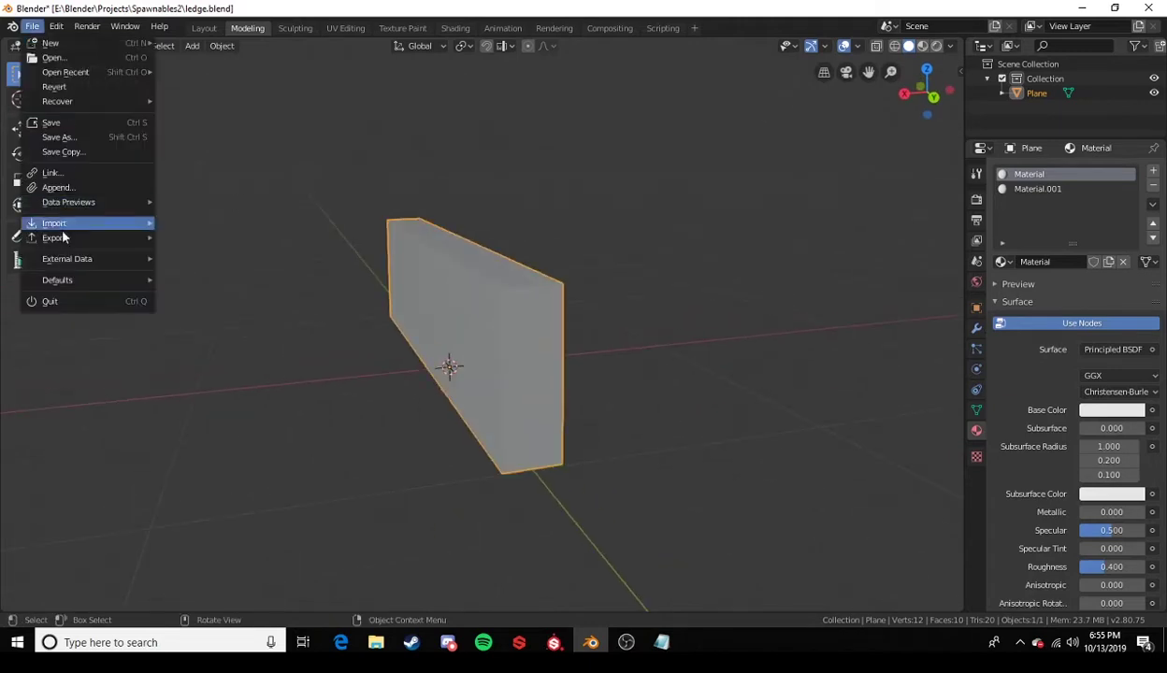
mouse_move(66, 237)
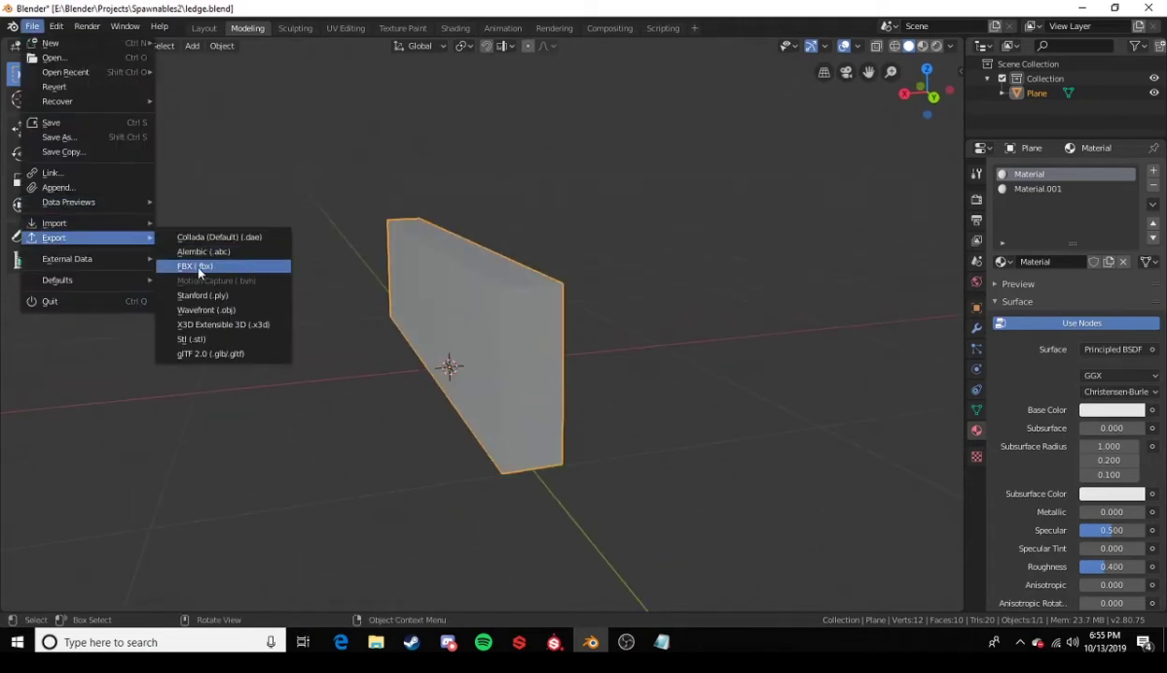
click(245, 268)
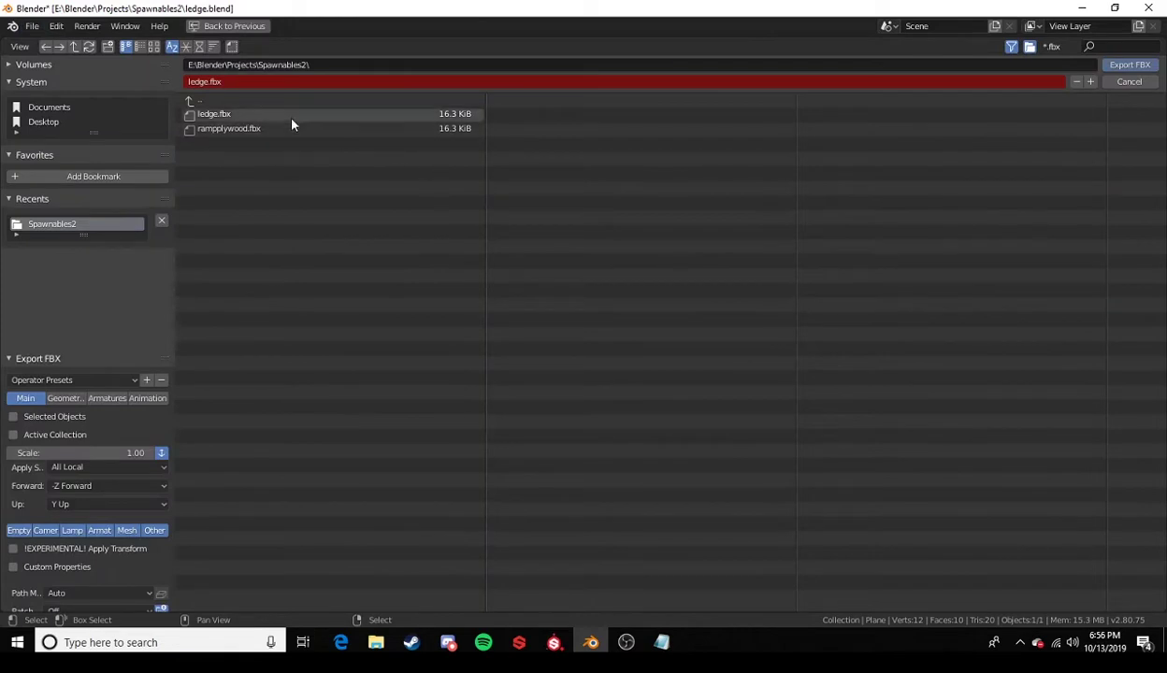
click(1129, 64)
middle_drag(663, 378, 652, 368)
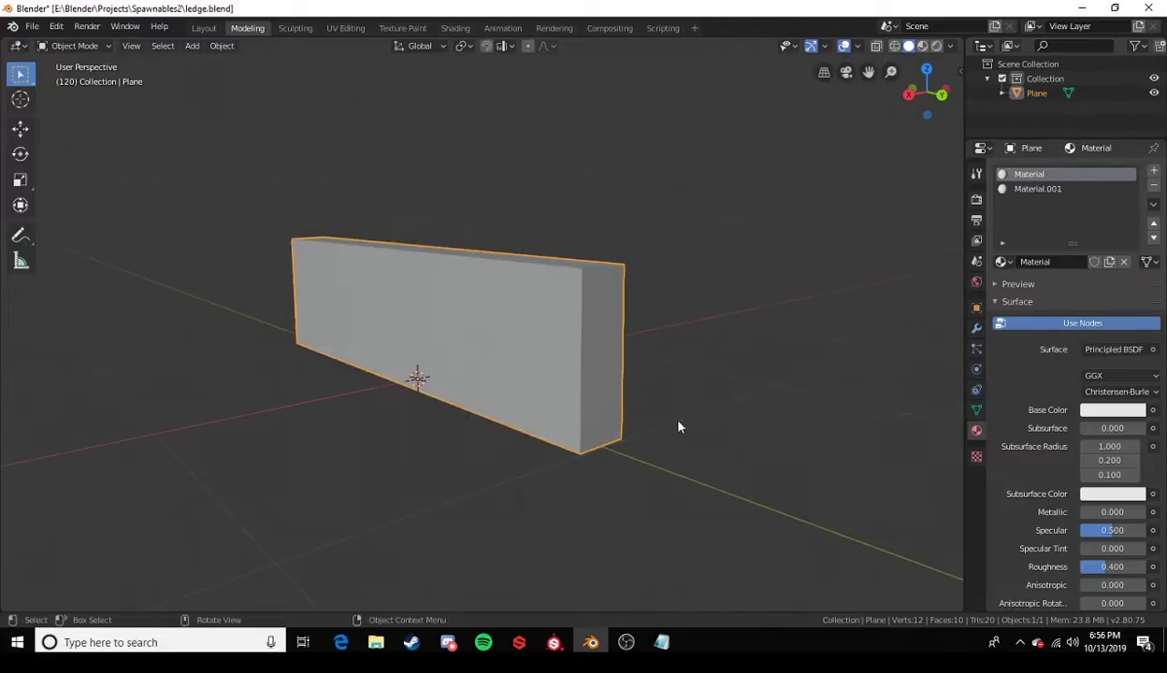
Switch to Substance Painter, dismiss the welcome window and start a new project with the Unity 5 (allegorithmic) template.
click(554, 642)
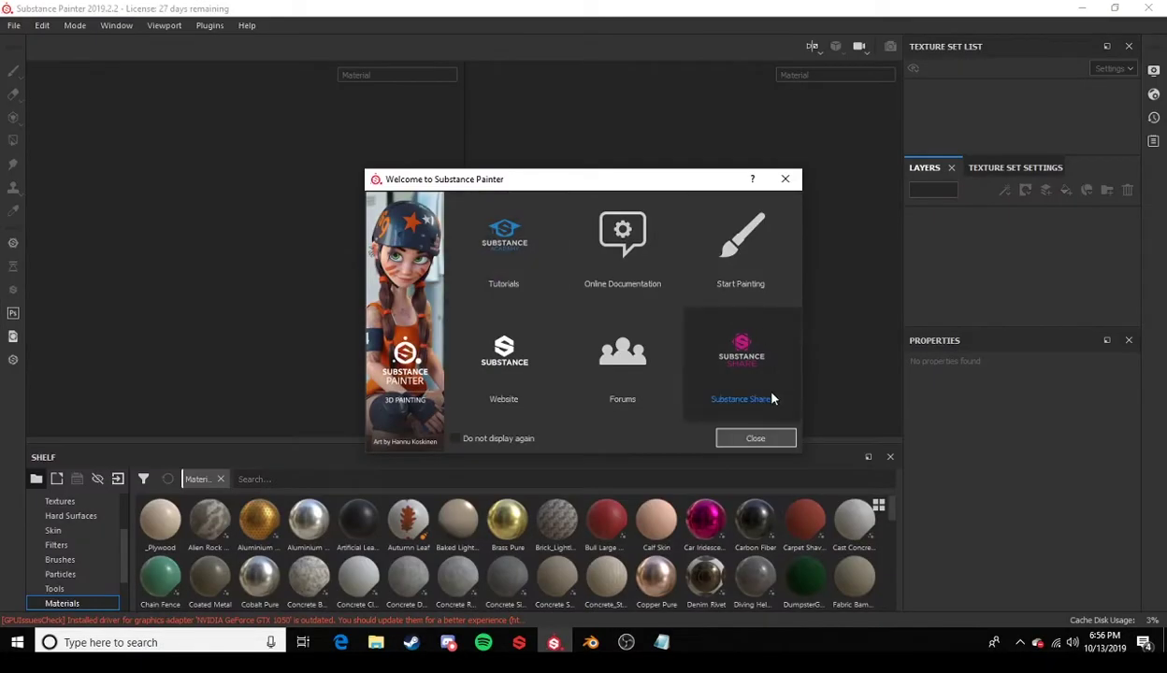
click(756, 438)
click(14, 25)
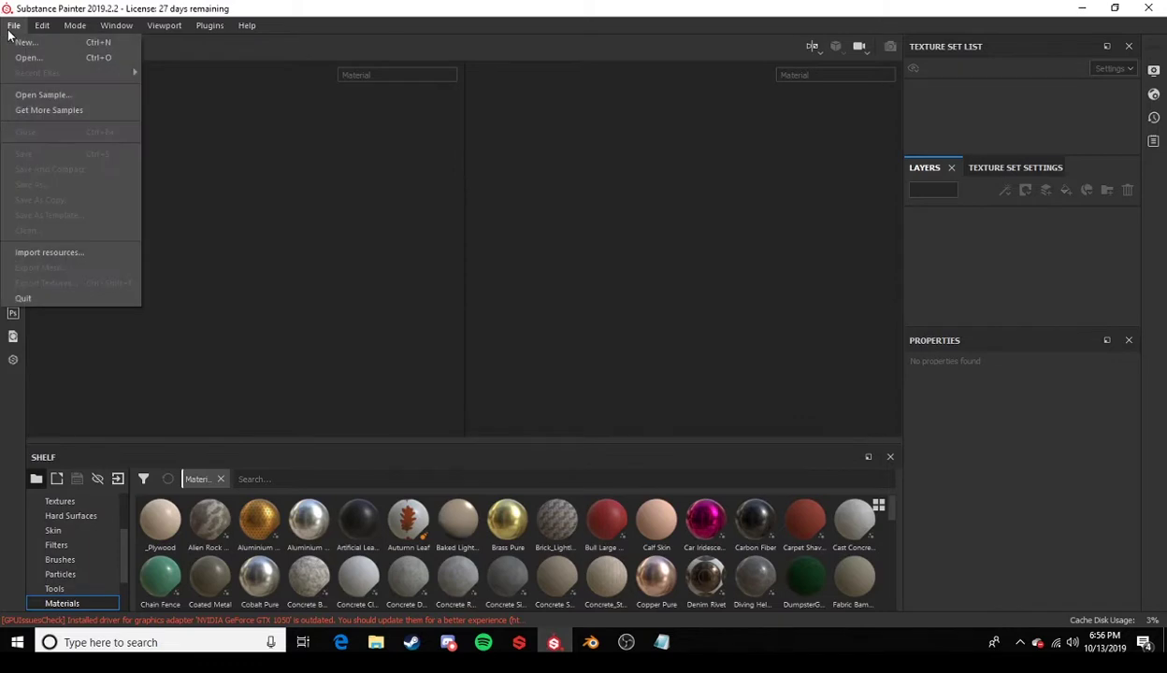
click(33, 41)
click(619, 150)
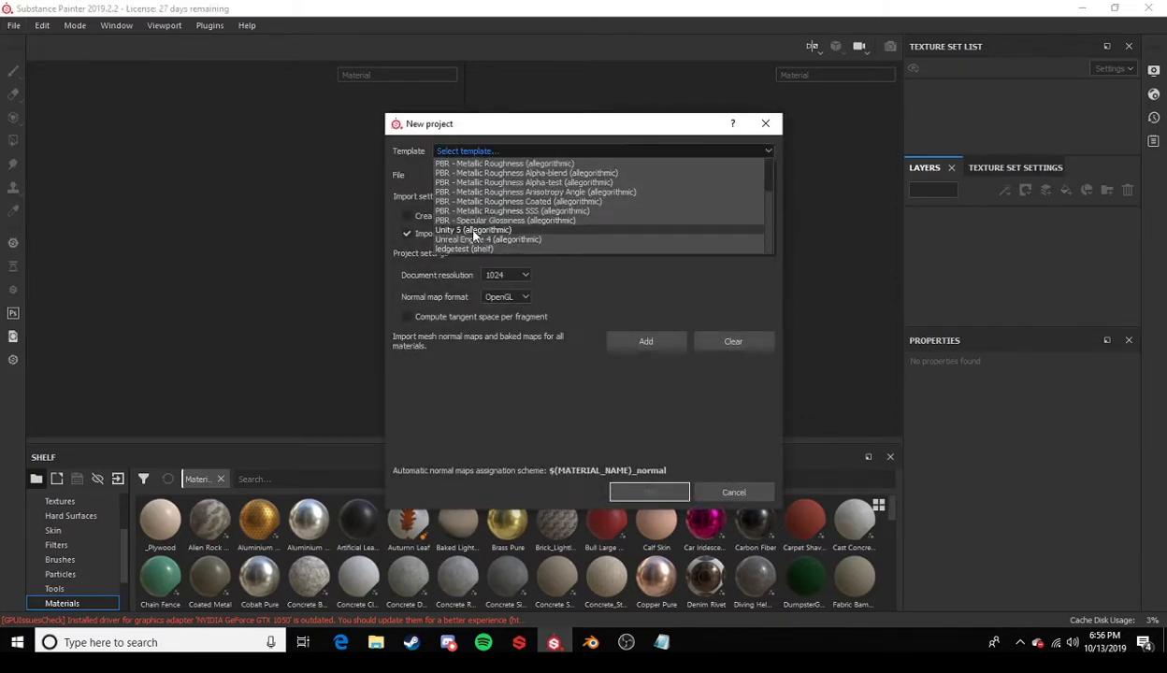
click(474, 231)
Load ledge.fbx from E:\Blender\Projects\Spawnables2 as the project mesh and create the project.
click(726, 177)
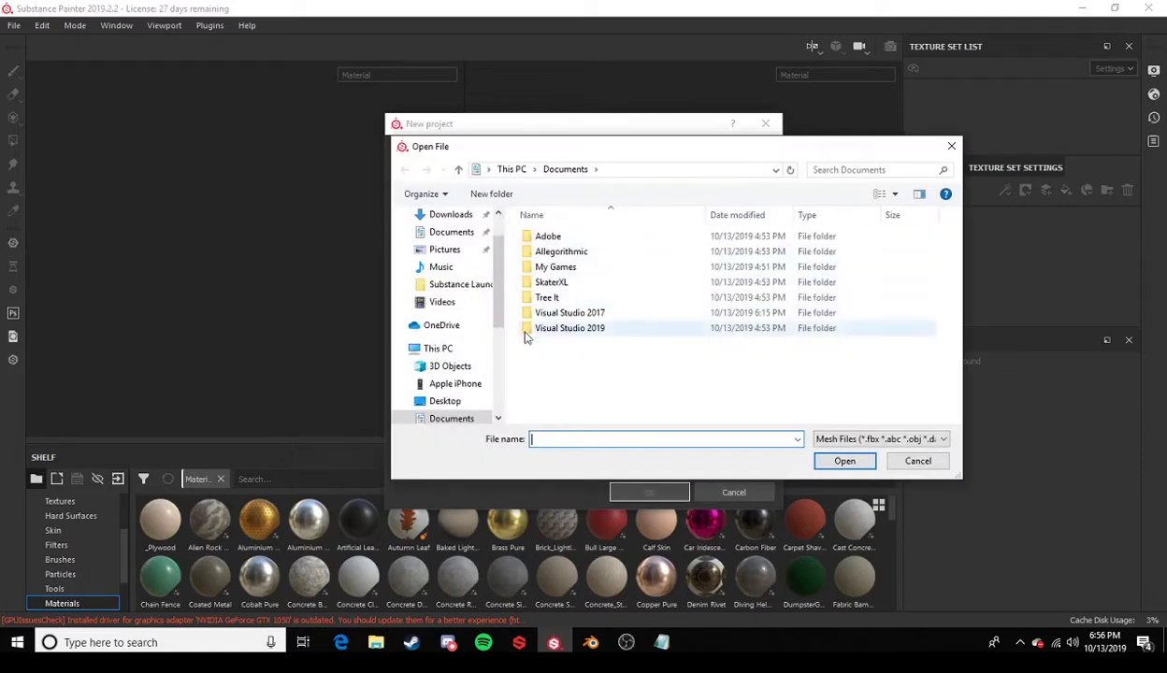
scroll(449, 327, down, 4)
click(453, 354)
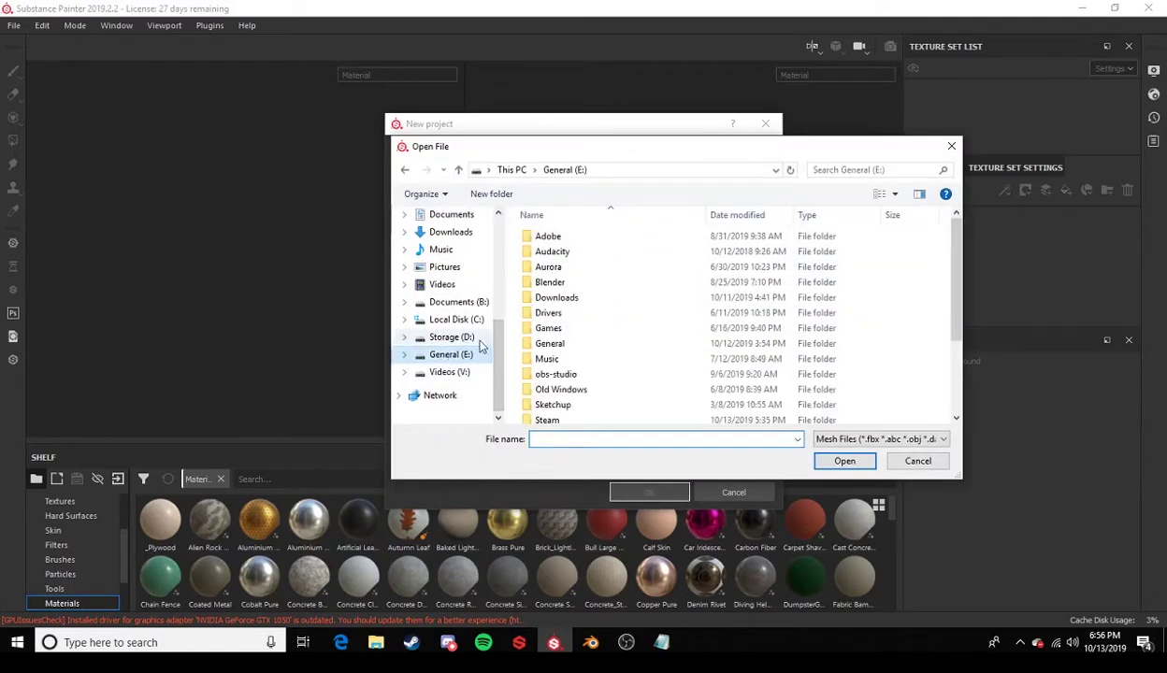
double_click(551, 282)
double_click(582, 253)
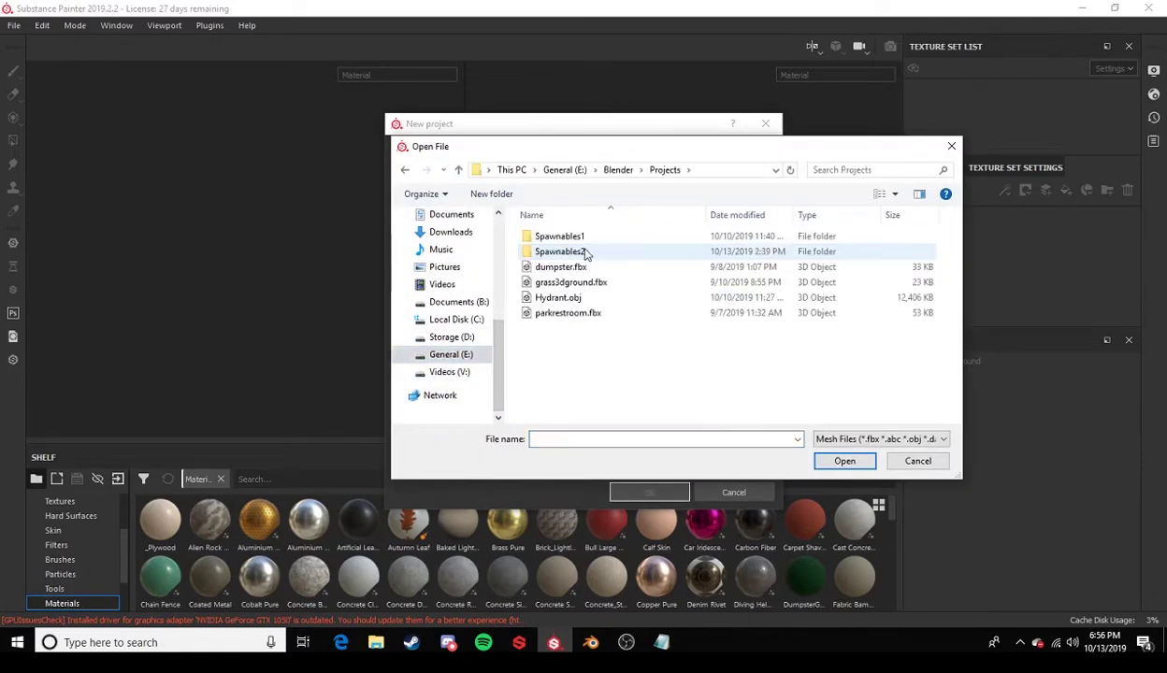
double_click(581, 253)
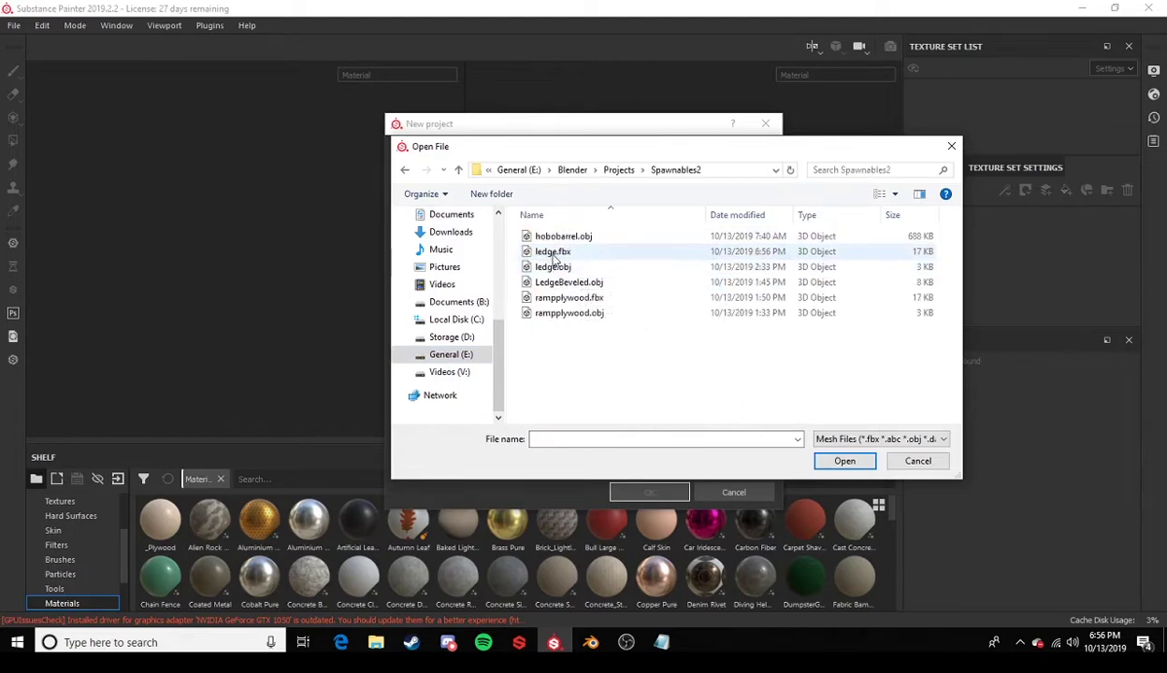
double_click(553, 254)
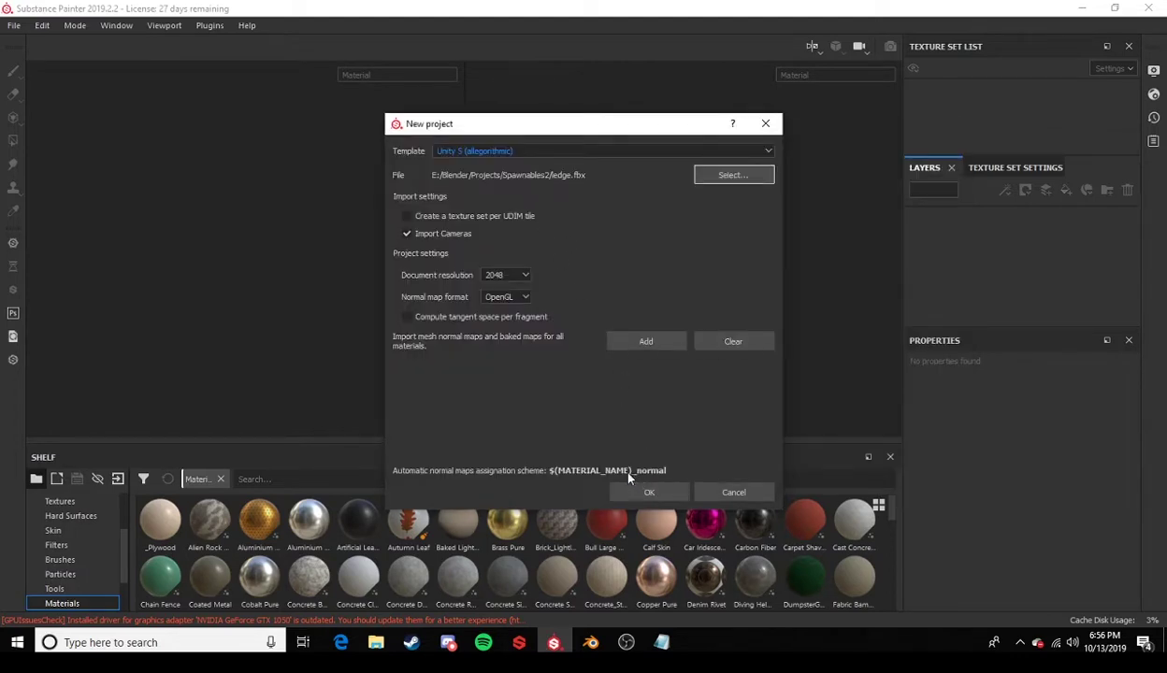
click(653, 491)
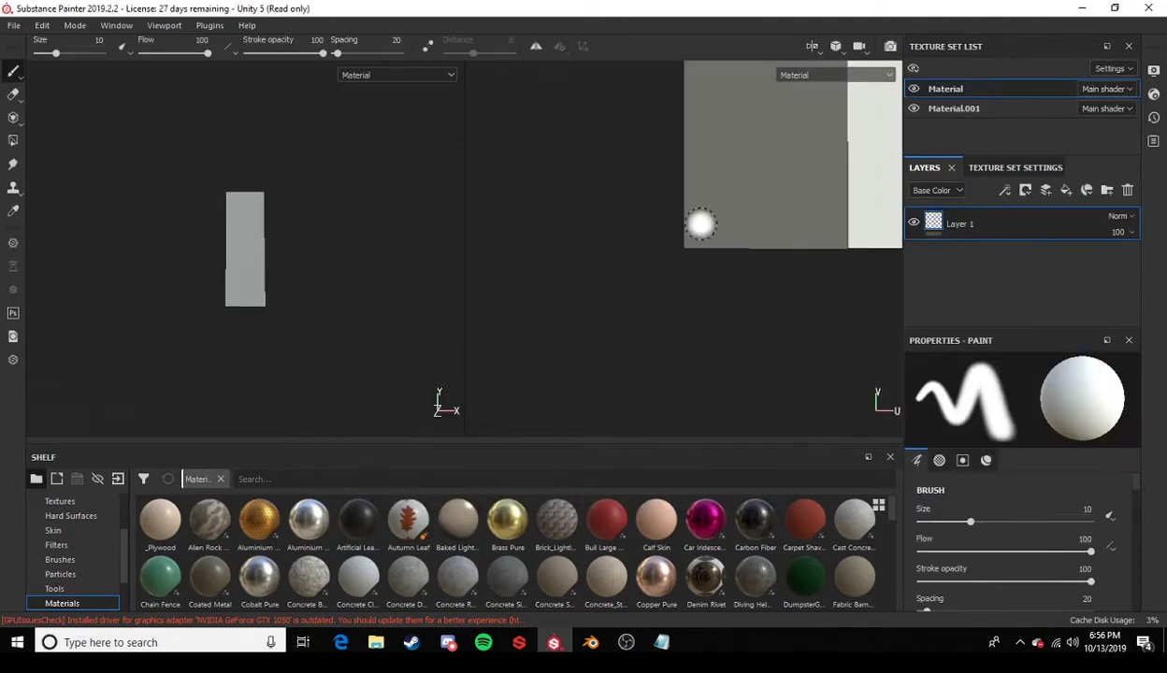
Examine the imported ledge in 3D, its full UV layout, and the materials available in the shelf.
alt+drag(241, 217, 314, 276)
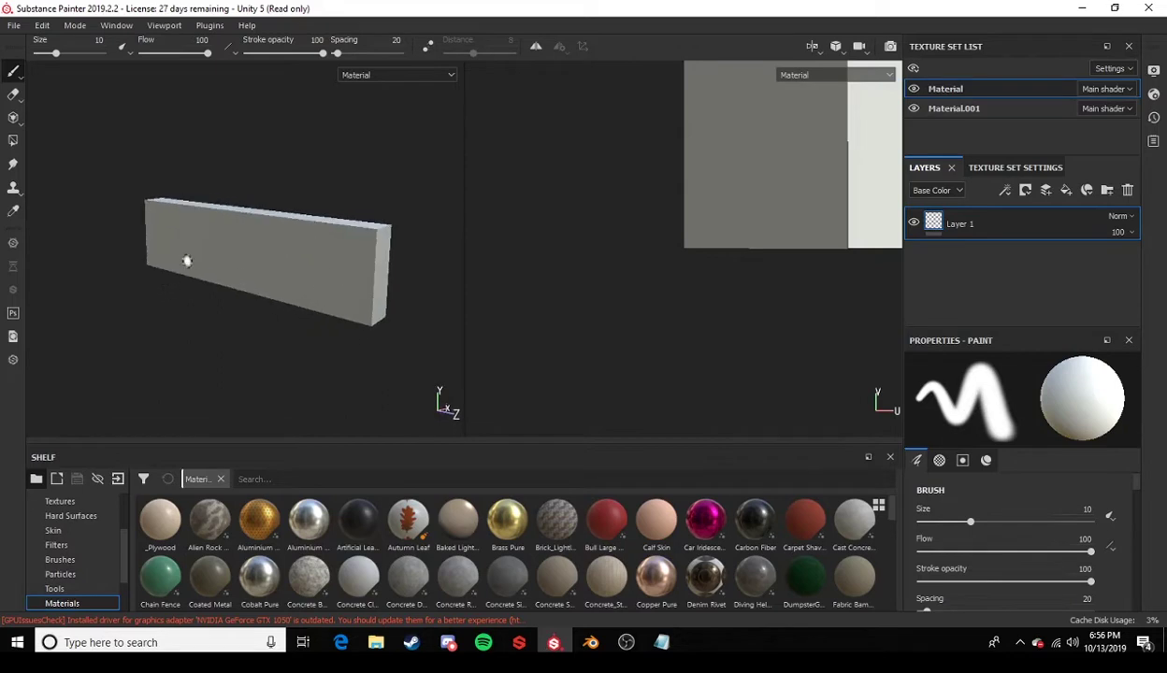
alt+drag(187, 262, 365, 245)
mouse_move(365, 245)
alt+middle_down()
mouse_move(308, 263)
mouse_move(369, 267)
alt+middle_up()
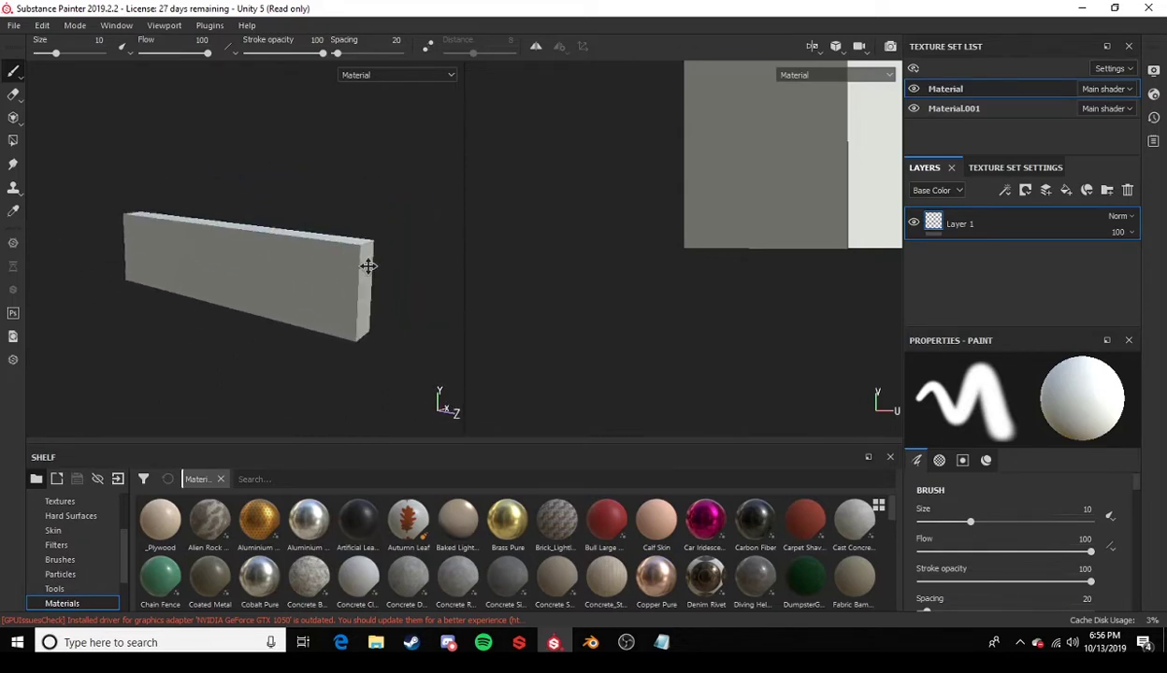
mouse_move(799, 182)
alt+right_down()
mouse_move(643, 298)
mouse_move(682, 224)
mouse_move(670, 222)
alt+right_up()
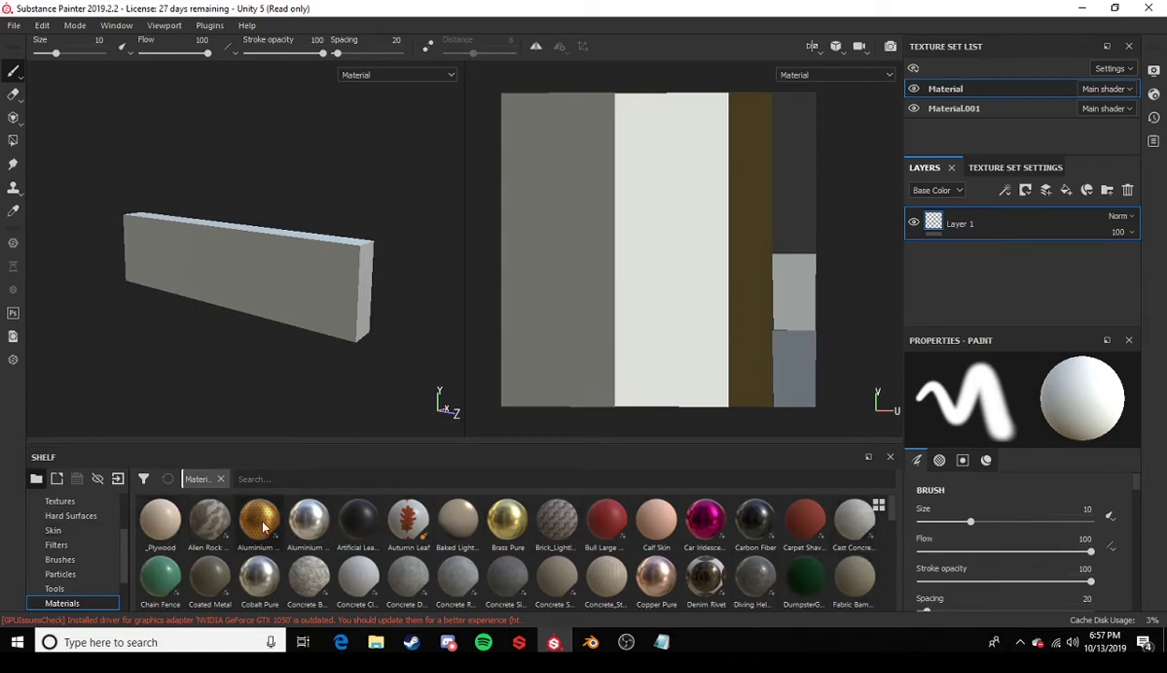
scroll(739, 540, down, 6)
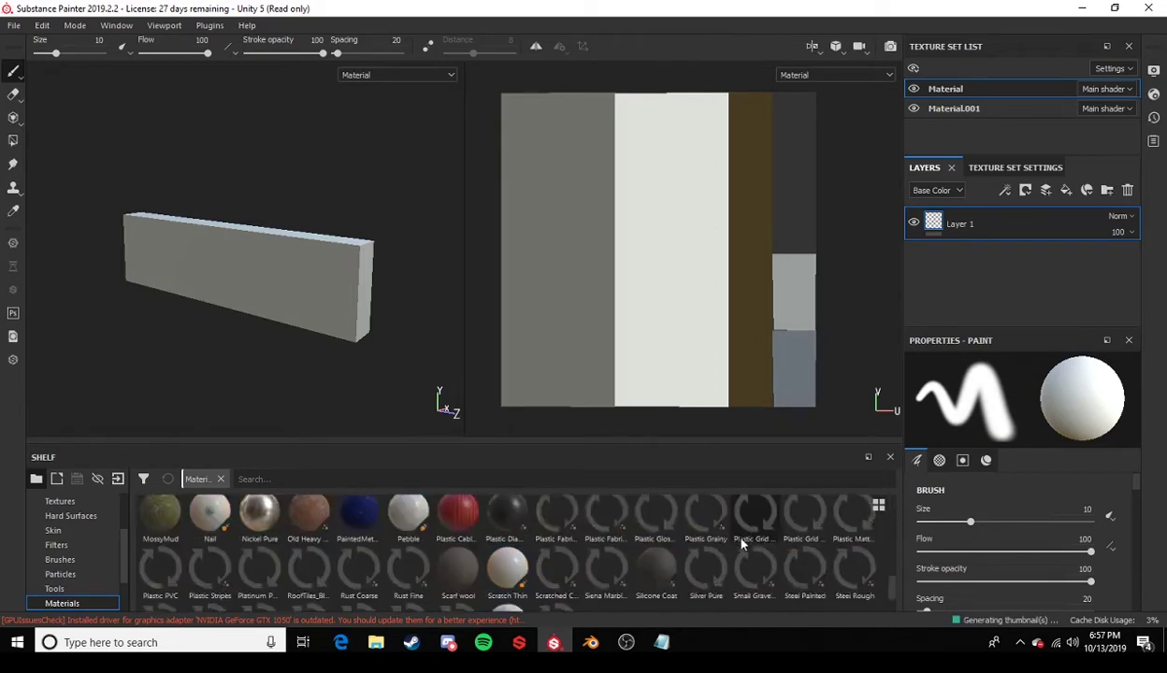
scroll(741, 543, up, 6)
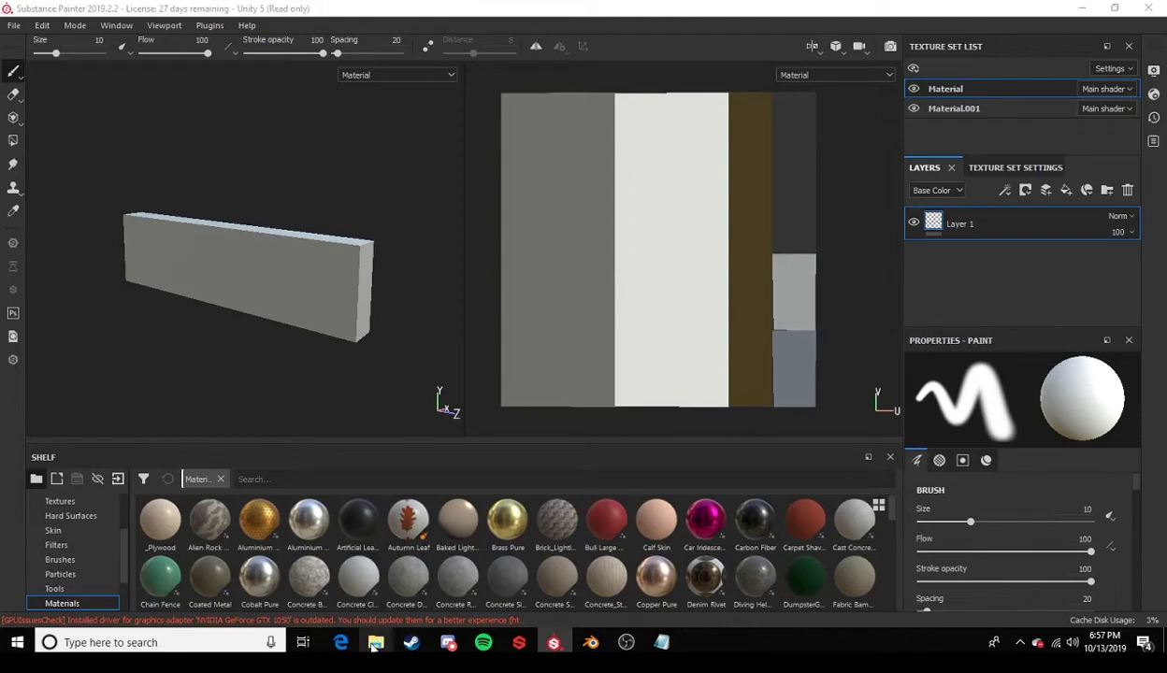
Bring up the File Explorer windows for the Substance Painter shelf folder and the Substance3D folder on drive D.
mouse_move(375, 641)
click(386, 594)
click(215, 587)
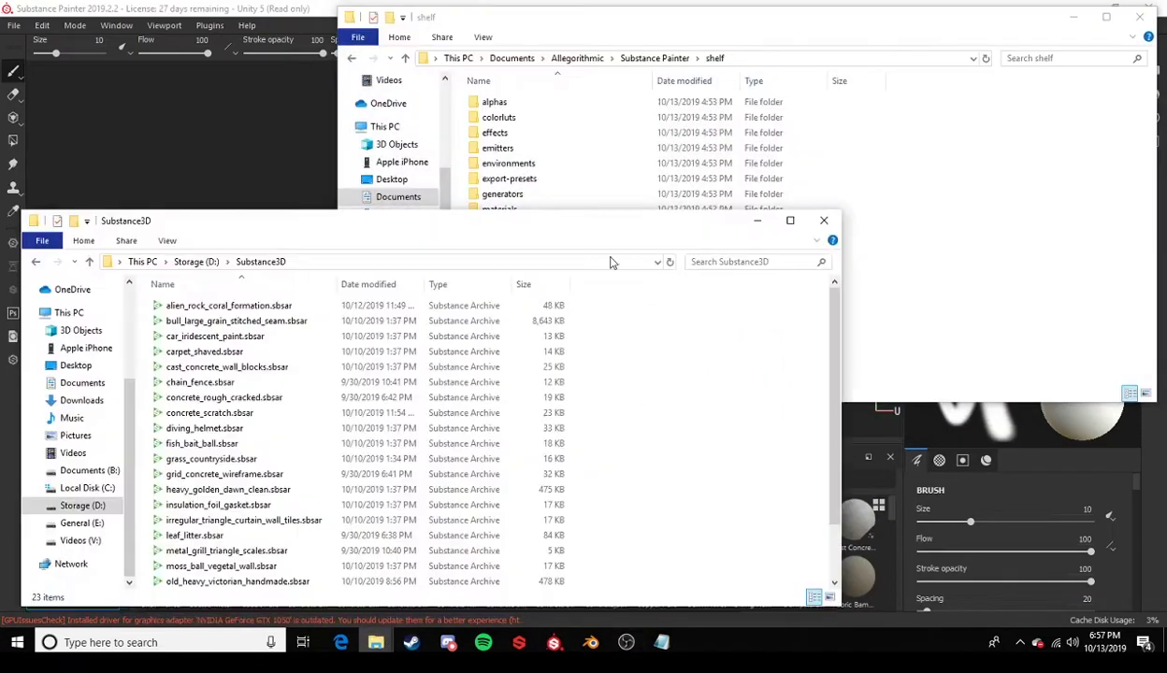
Examine the Substance archive files stored in the Substance3D folder on drive D.
drag(365, 225, 358, 224)
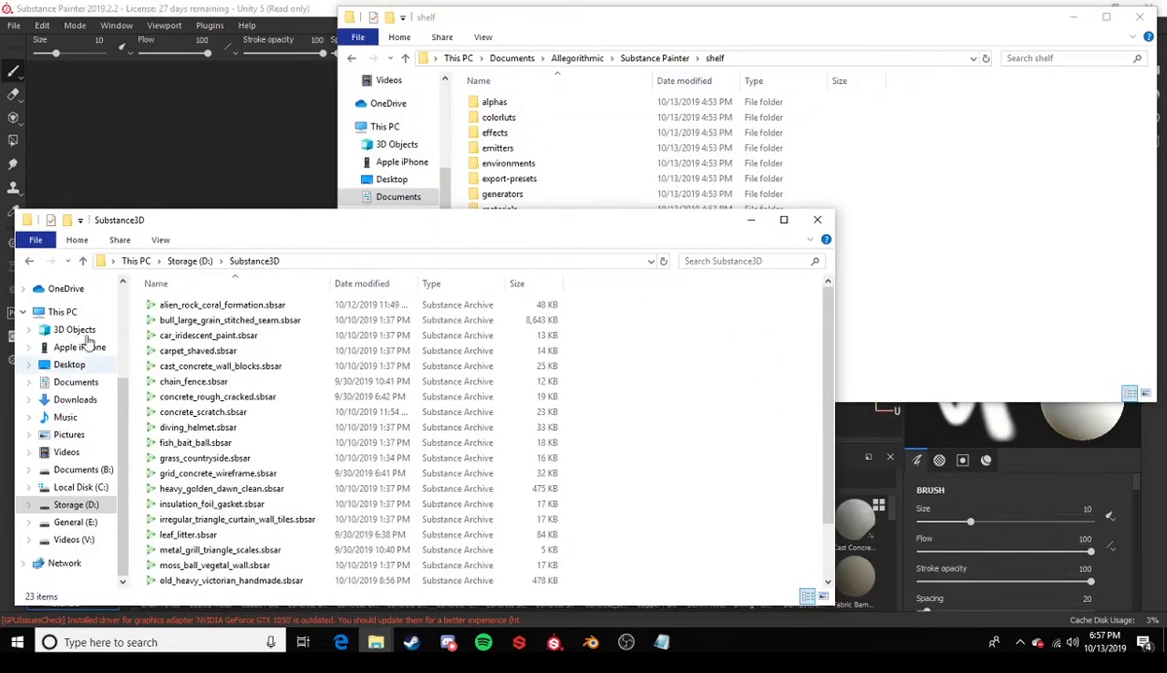
click(314, 326)
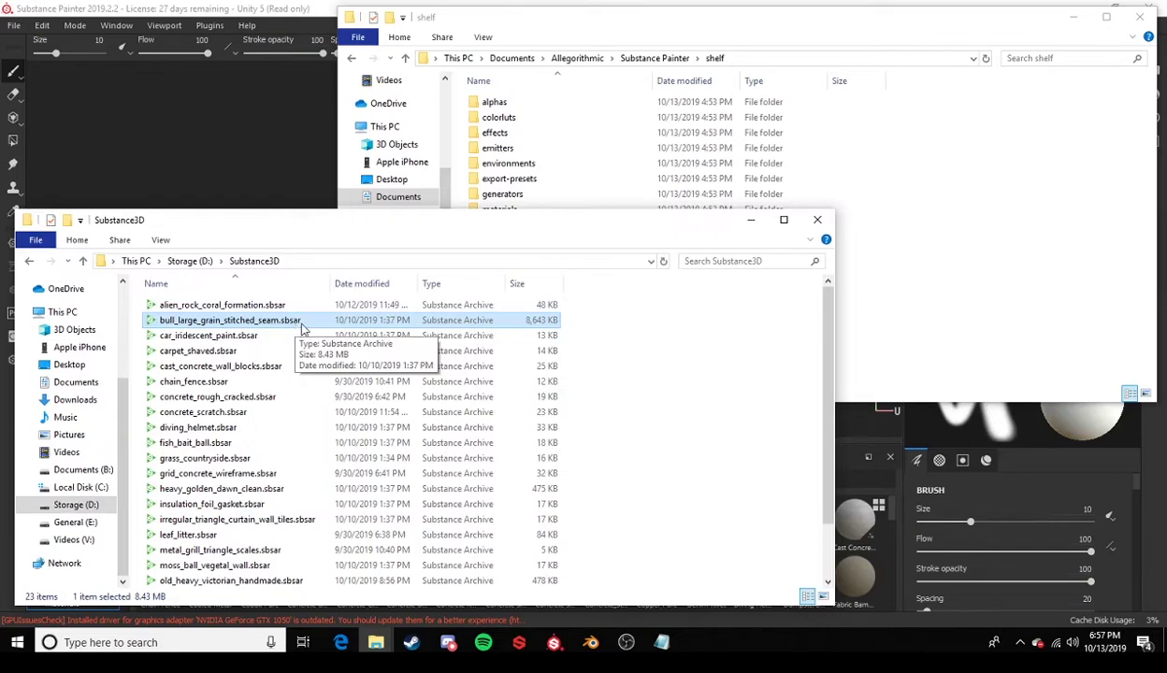
scroll(626, 372, down, 2)
scroll(626, 372, up, 2)
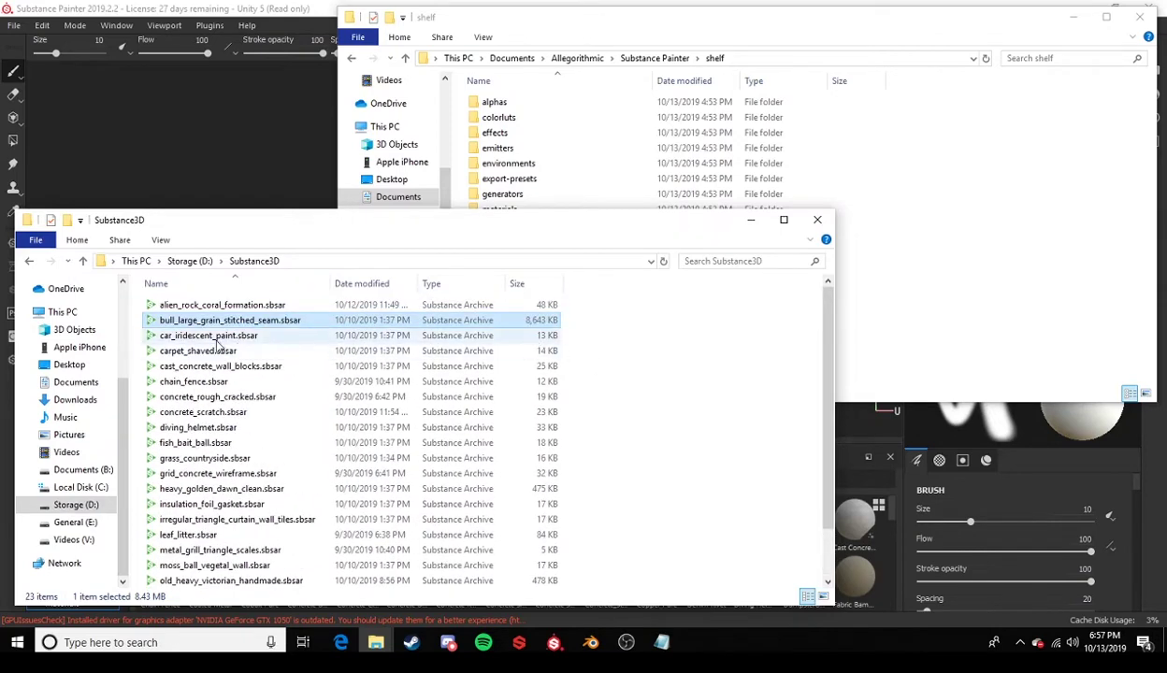
Browse to Documents > Allegorithmic > Substance Painter > shelf > materials and examine the Substance archives stored there.
click(614, 22)
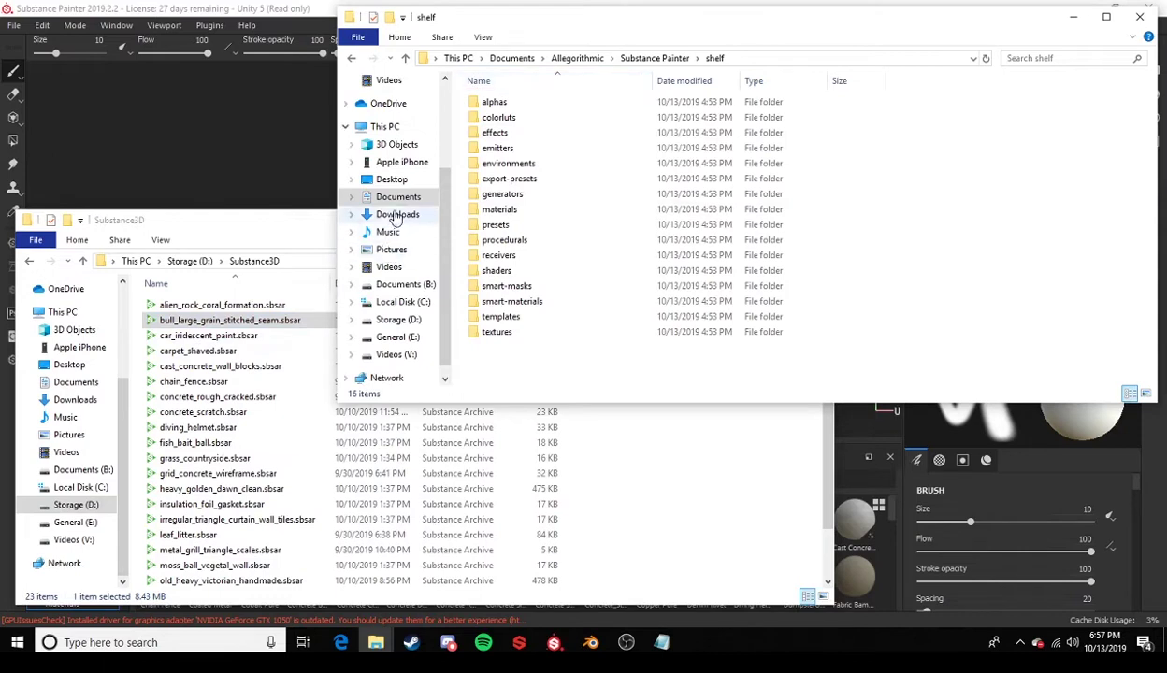
click(398, 197)
double_click(538, 122)
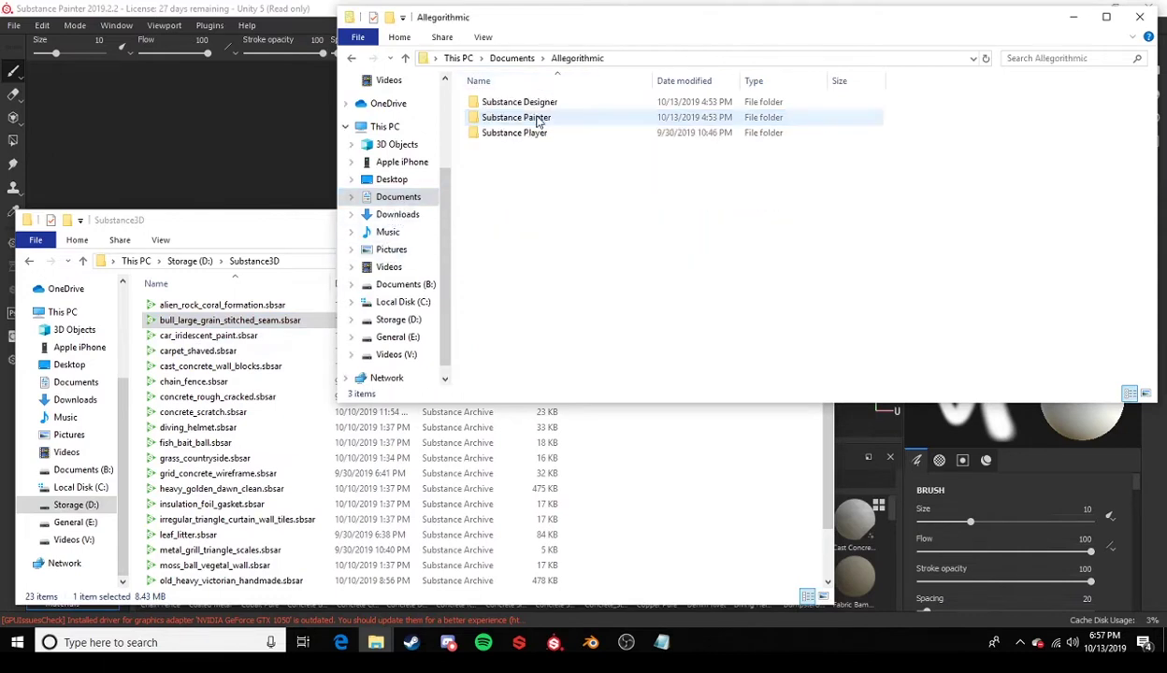
double_click(544, 119)
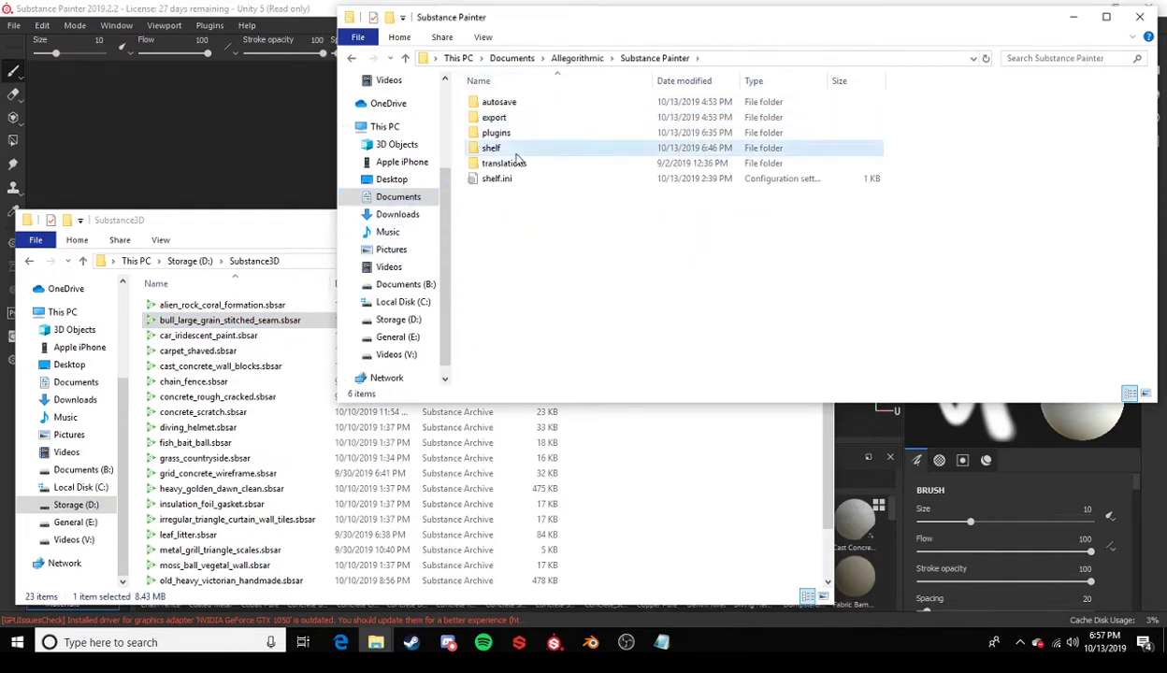
double_click(528, 148)
drag(594, 335, 883, 65)
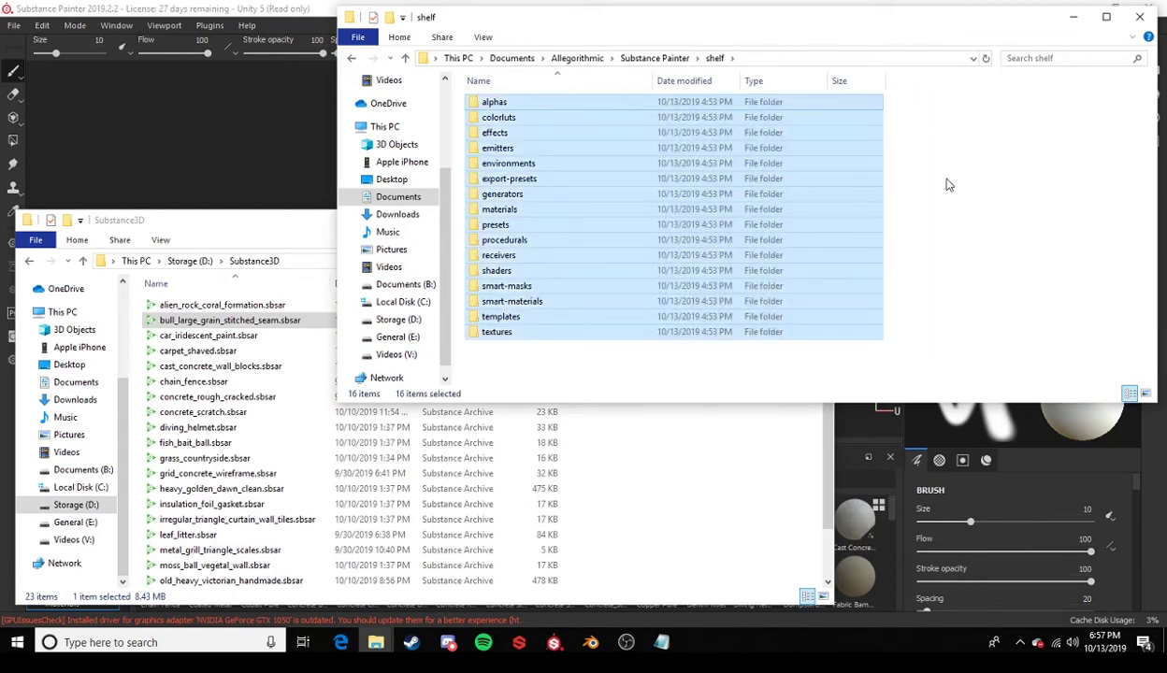
click(922, 173)
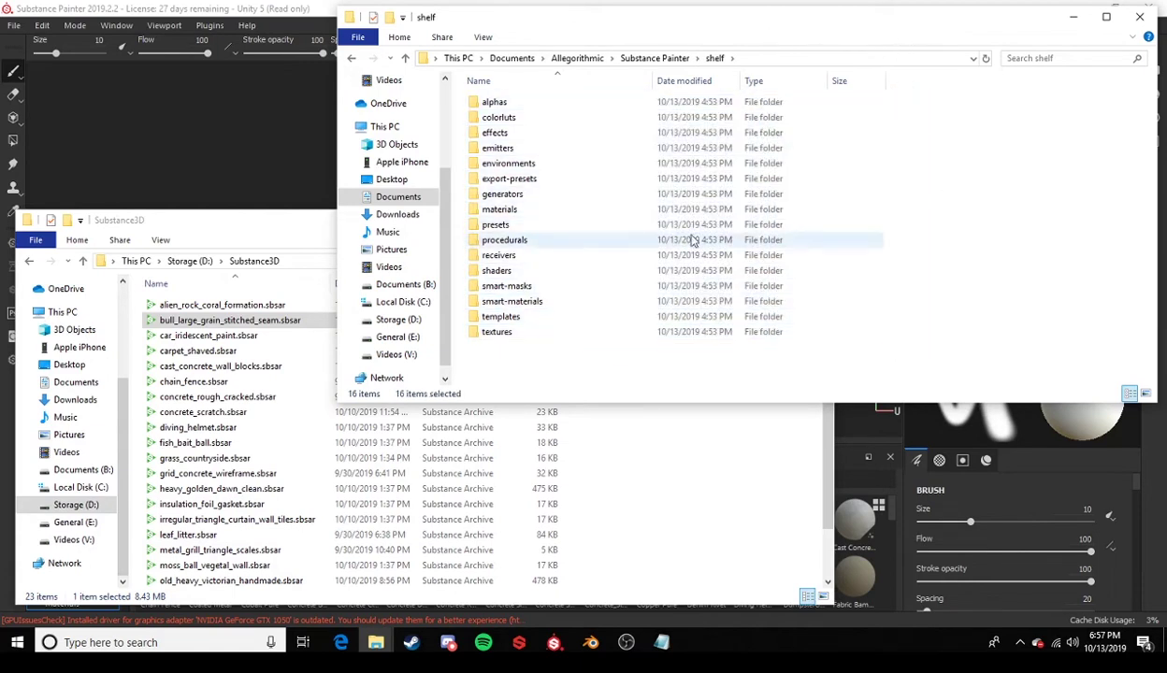
double_click(519, 215)
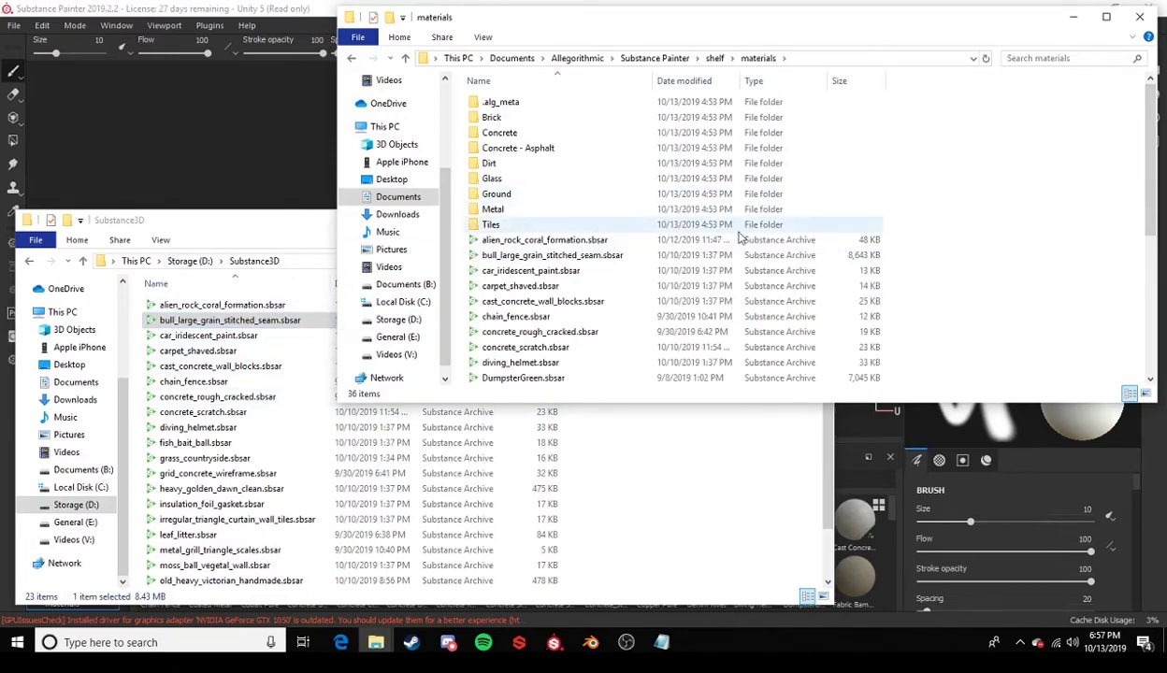
scroll(753, 251, down, 6)
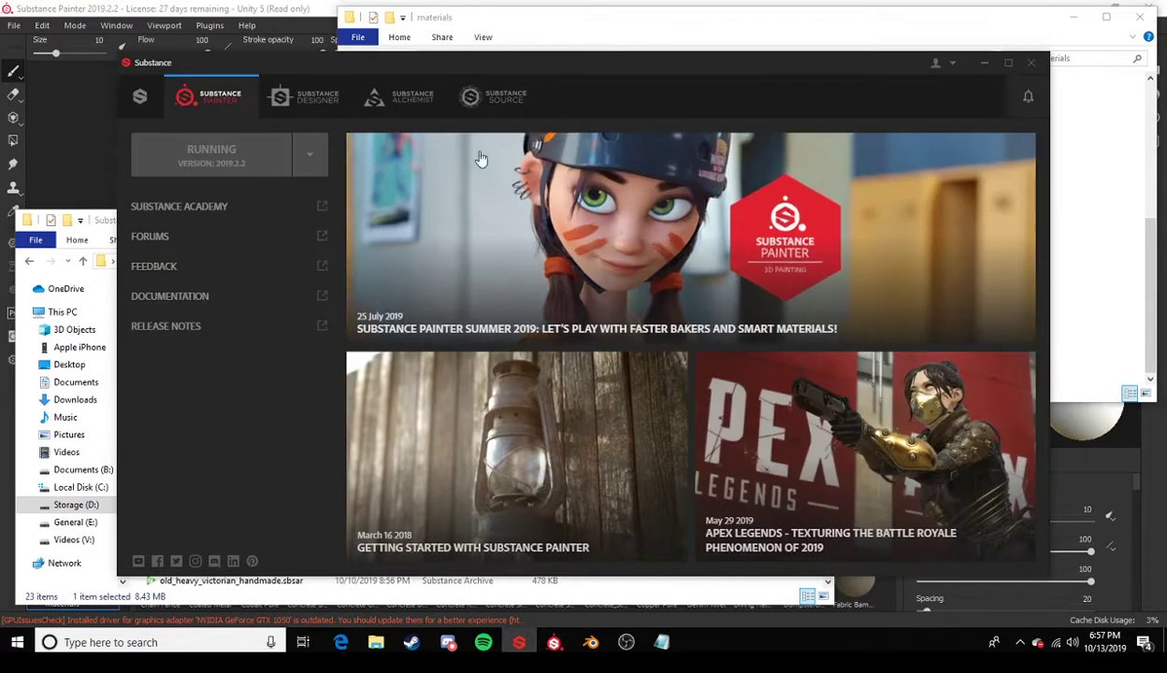
View the Substance Source and Substance Alchemist pages in the Substance launcher, and minimize the launcher.
click(494, 104)
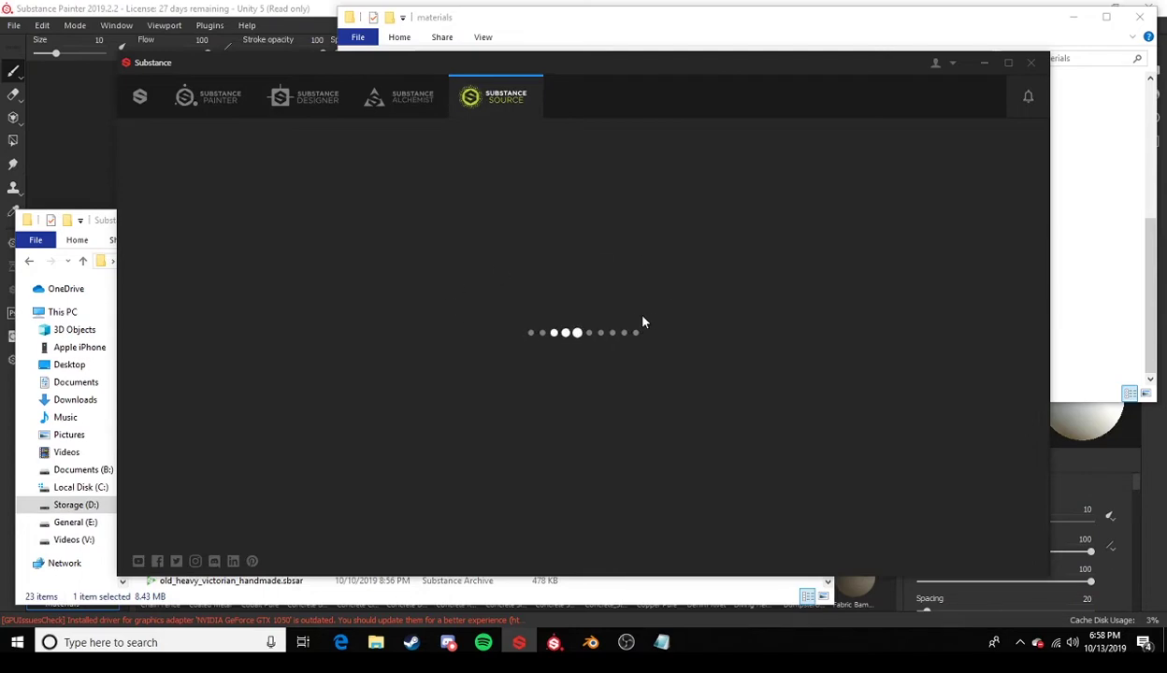
click(617, 23)
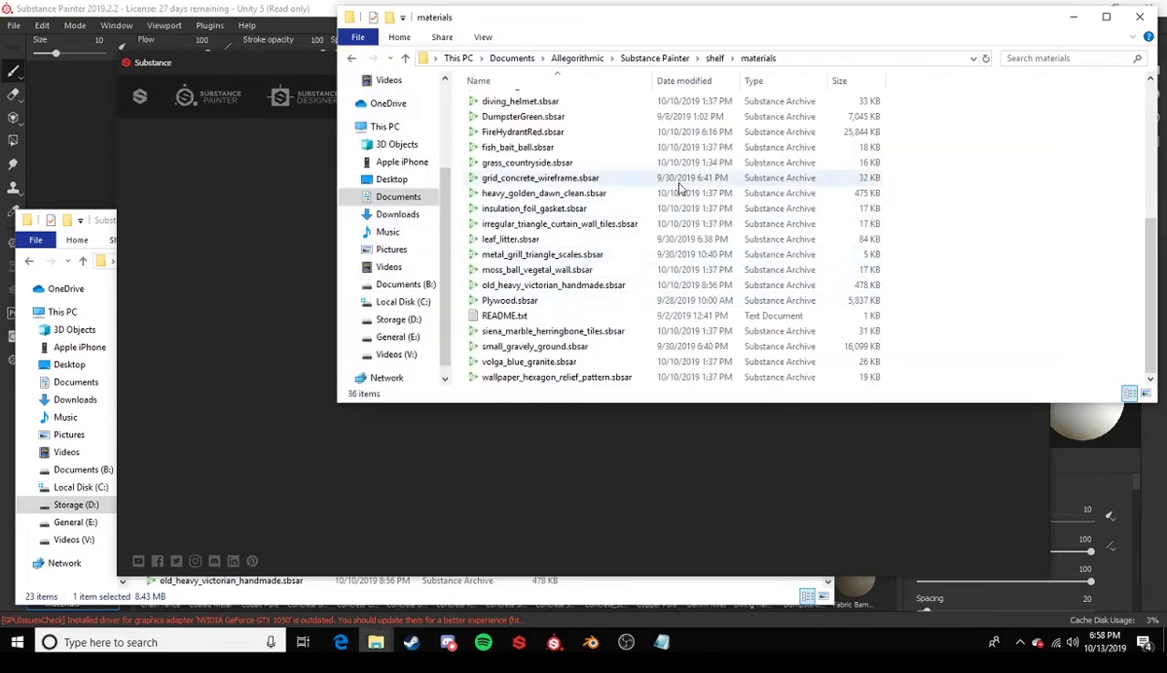
click(285, 64)
click(398, 101)
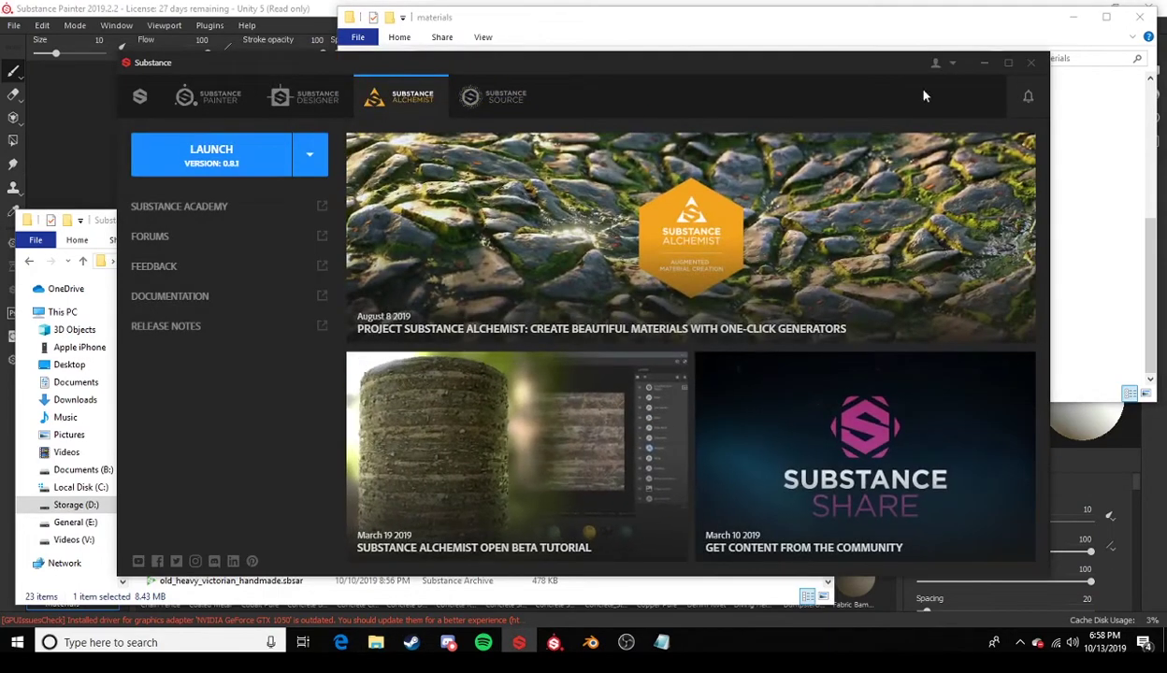
click(984, 66)
Switch to Substance Painter, apply Concrete Dusty to the ledge's main body, and enlarge the fill properties area.
click(554, 642)
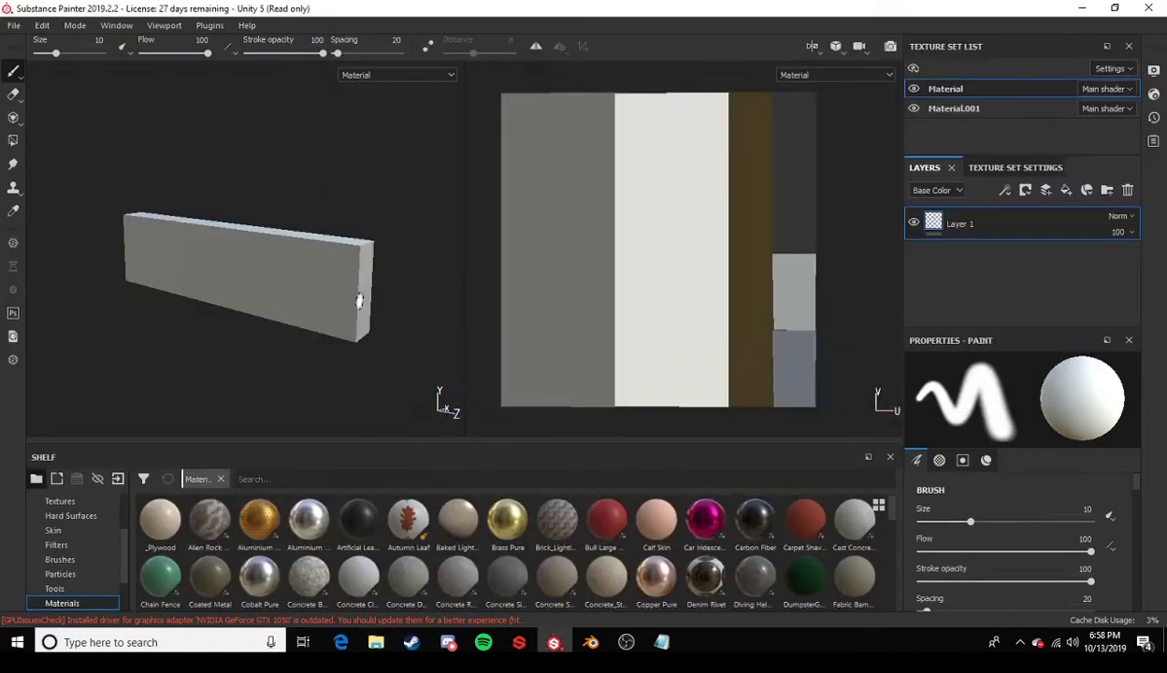
alt+drag(388, 232, 322, 286)
key(f)
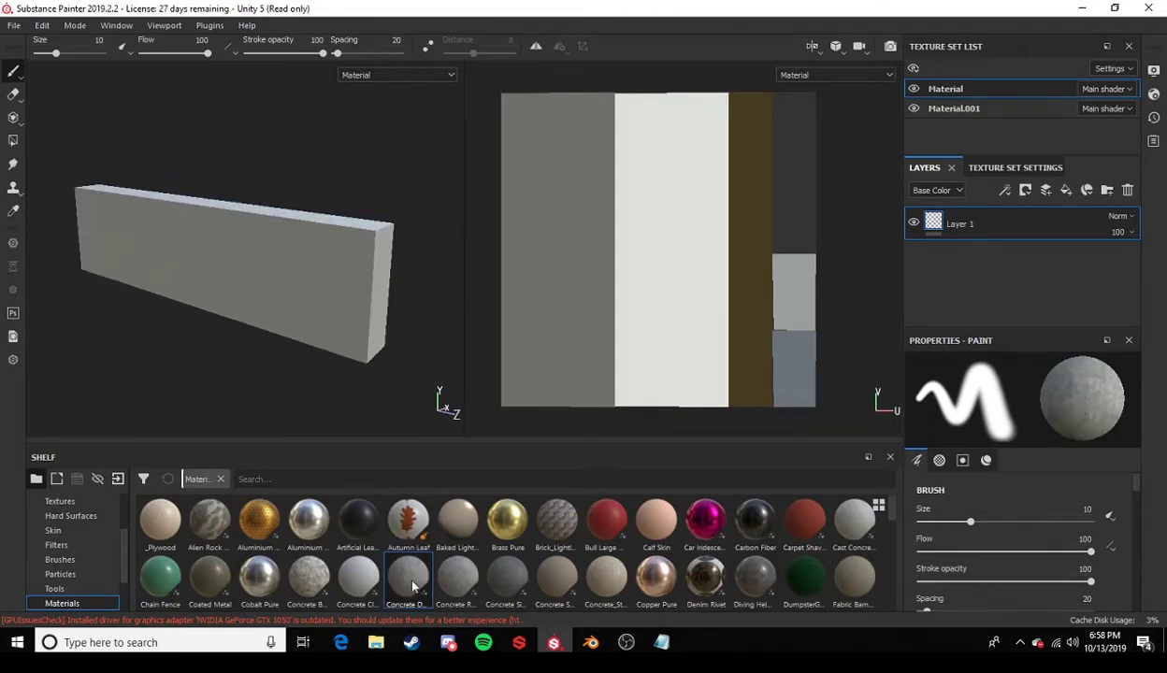
drag(416, 579, 269, 285)
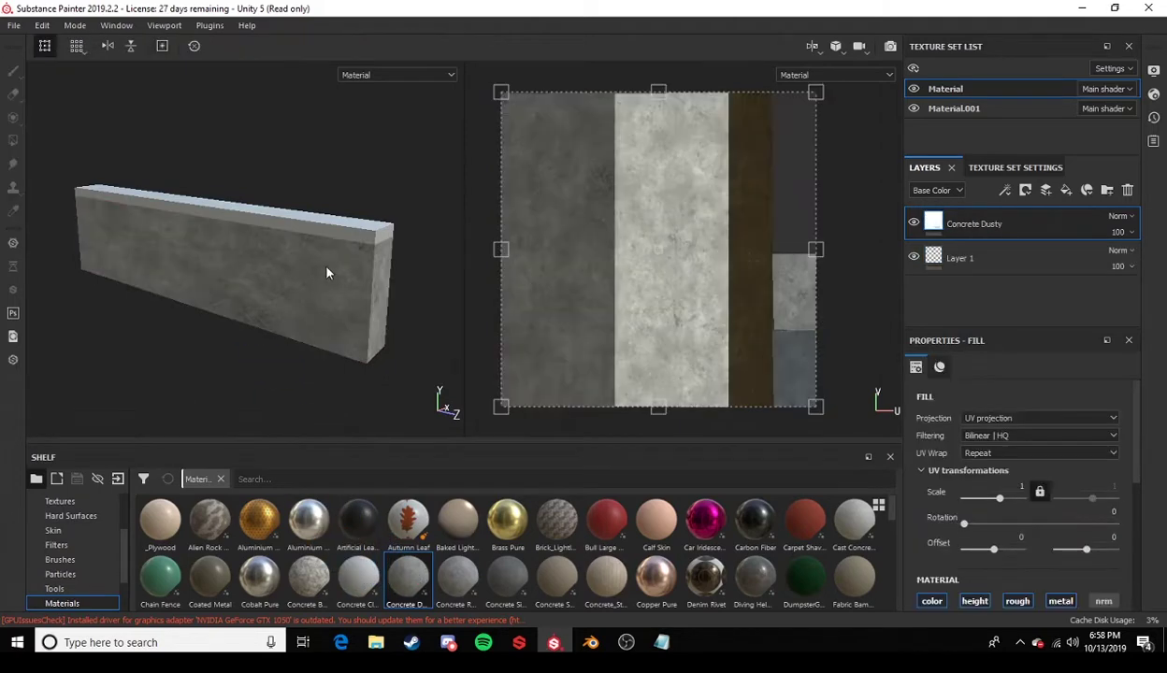
alt+drag(418, 287, 553, 245)
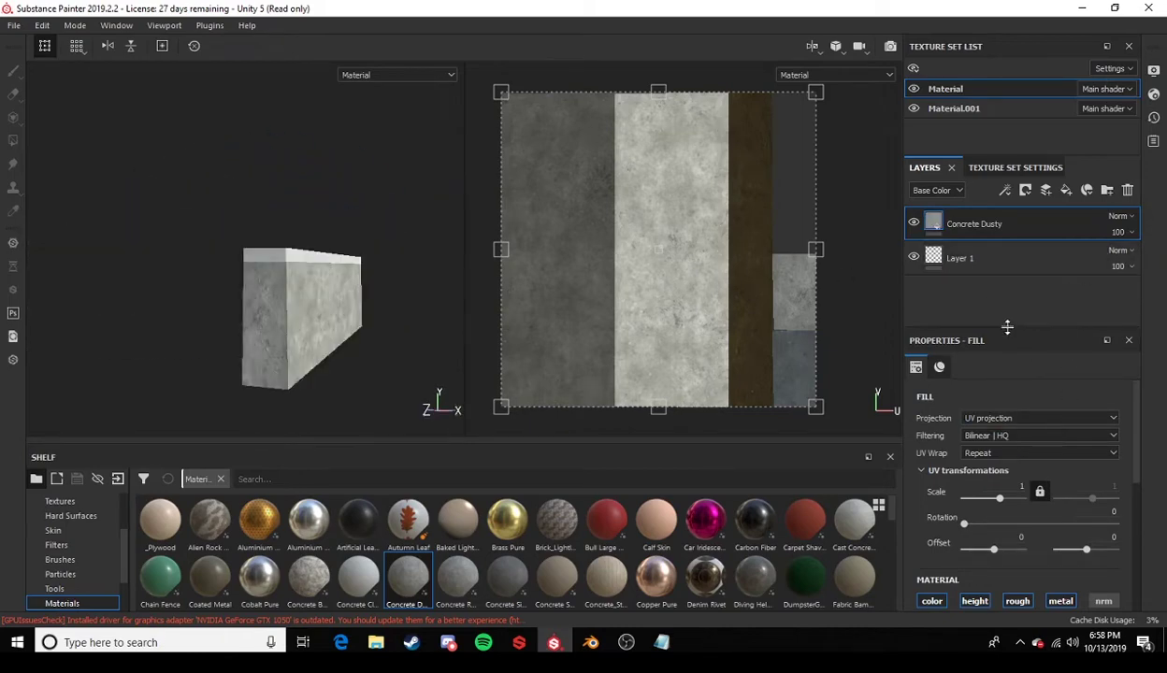
drag(1007, 327, 1022, 292)
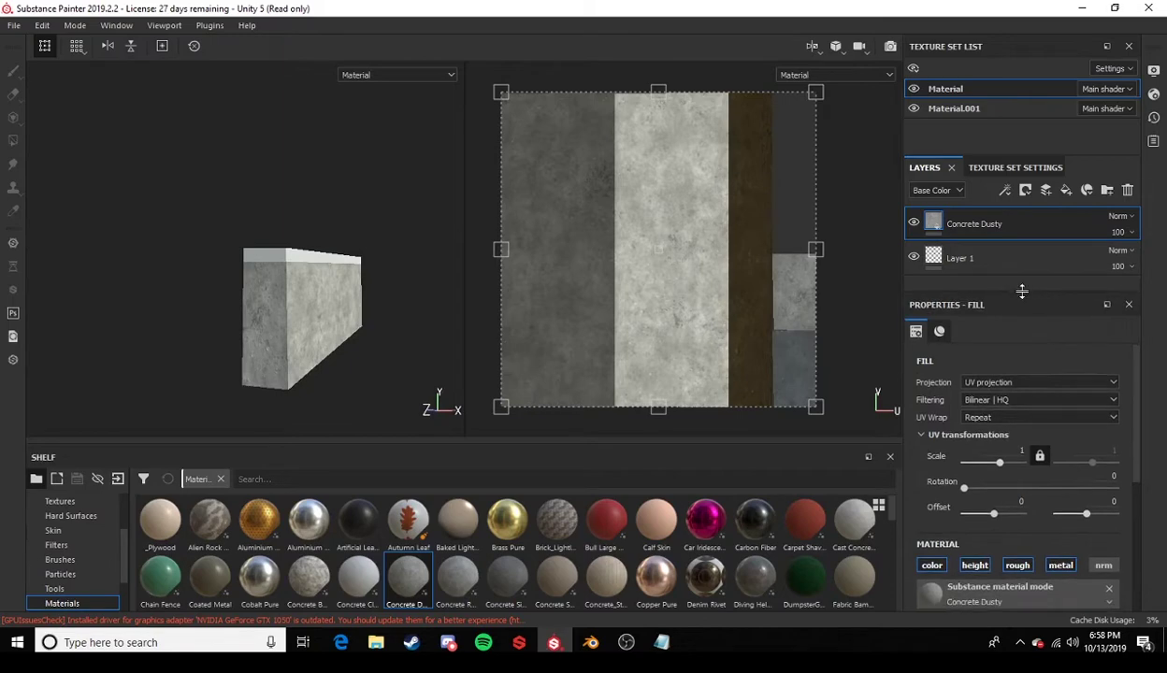
drag(1024, 157, 1015, 112)
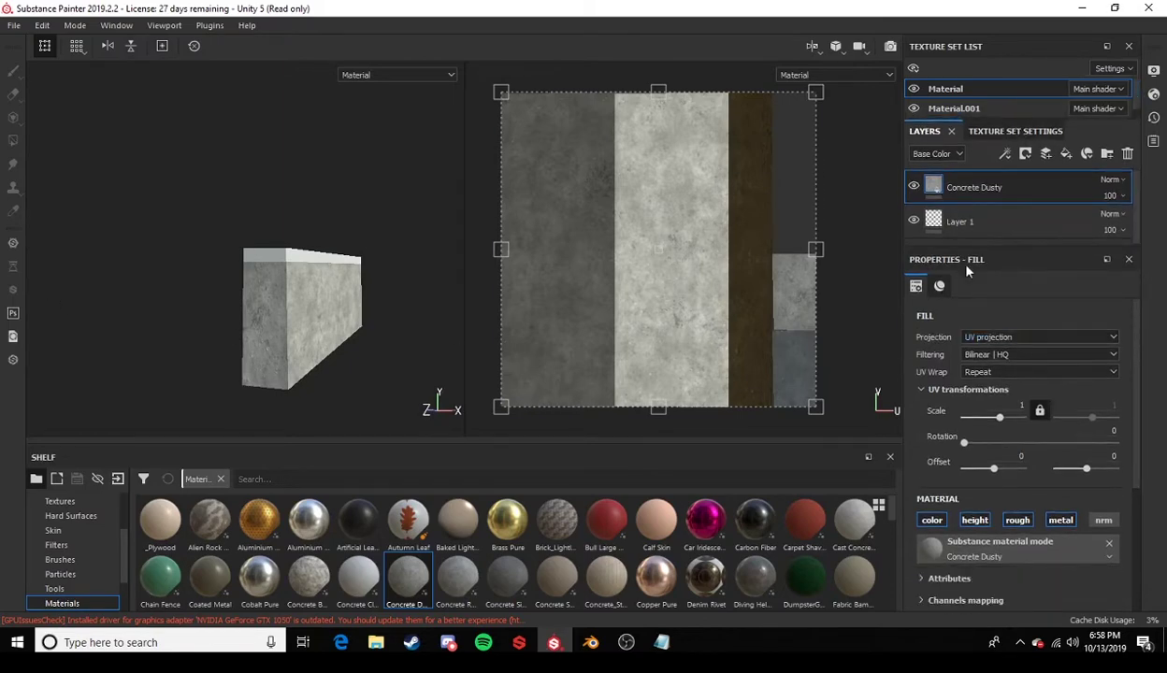
Try tri-planar projection on the Concrete Dusty fill layer and inspect the texture around the ledge.
click(1014, 336)
mouse_move(364, 284)
alt+mouse_down()
mouse_move(341, 295)
mouse_move(385, 271)
mouse_move(371, 276)
alt+mouse_up()
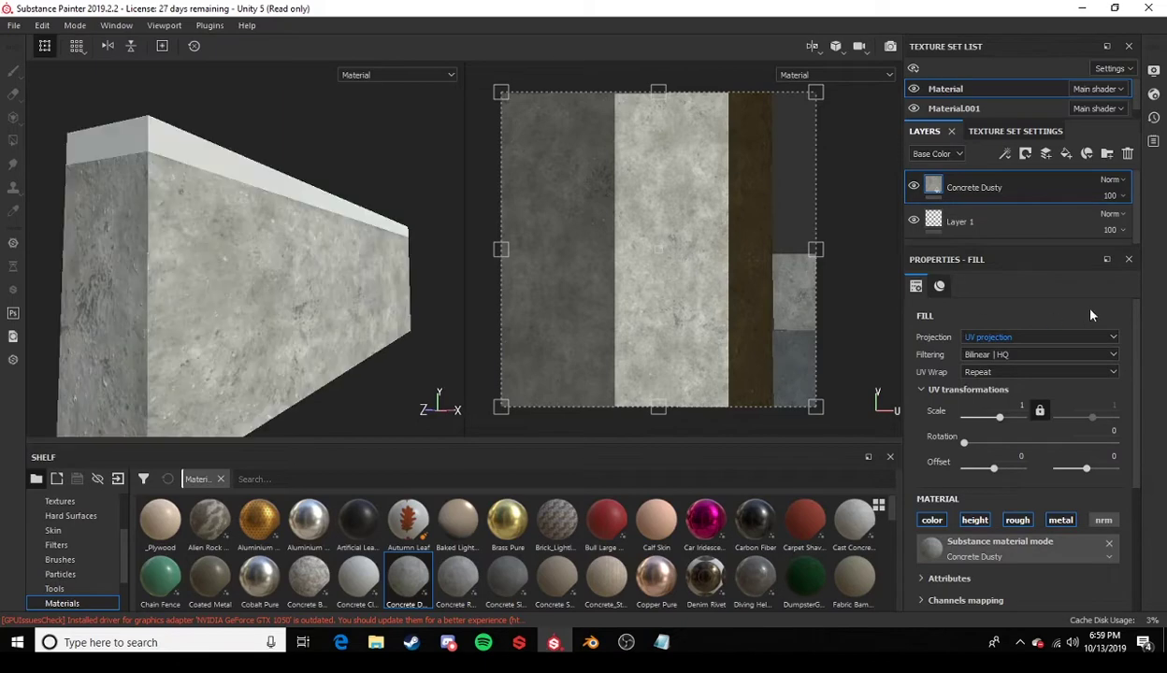
click(1028, 336)
click(1020, 360)
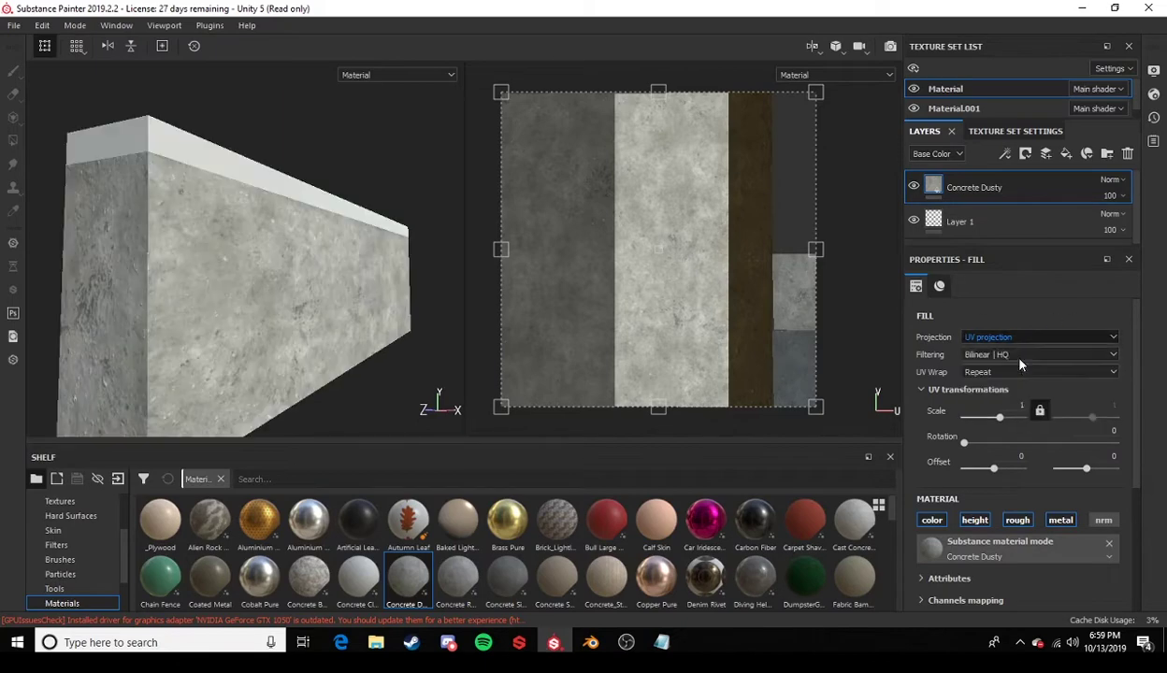
alt+drag(236, 301, 393, 270)
scroll(393, 270, down, 5)
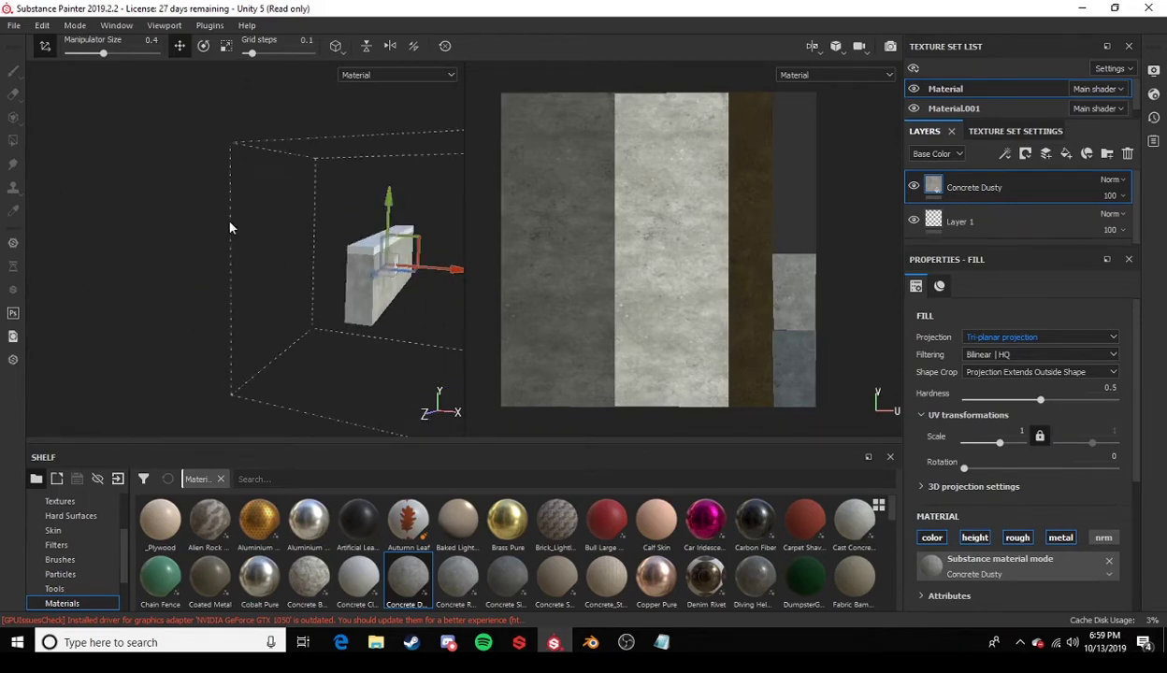
scroll(369, 291, up, 5)
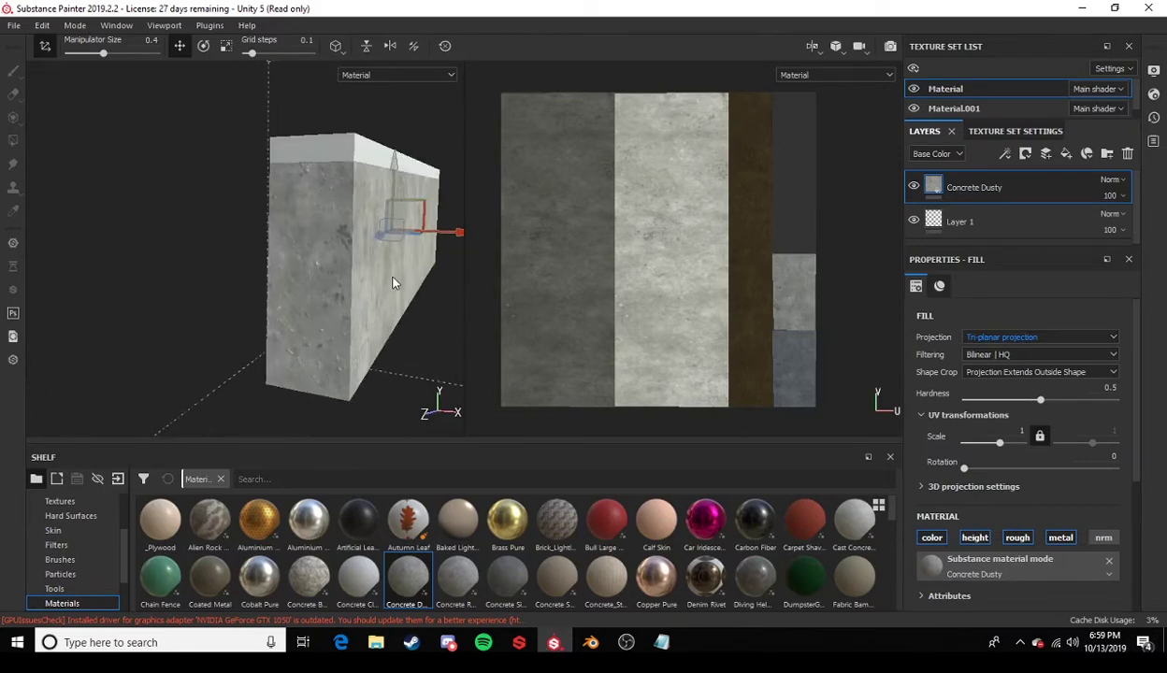
mouse_move(369, 231)
mouse_down()
mouse_move(346, 236)
mouse_move(423, 227)
mouse_move(387, 235)
mouse_up()
alt+drag(400, 293, 380, 258)
scroll(380, 258, up, 3)
scroll(384, 259, down, 5)
alt+middle_drag(390, 259, 317, 302)
scroll(317, 302, up, 3)
alt+drag(323, 304, 177, 287)
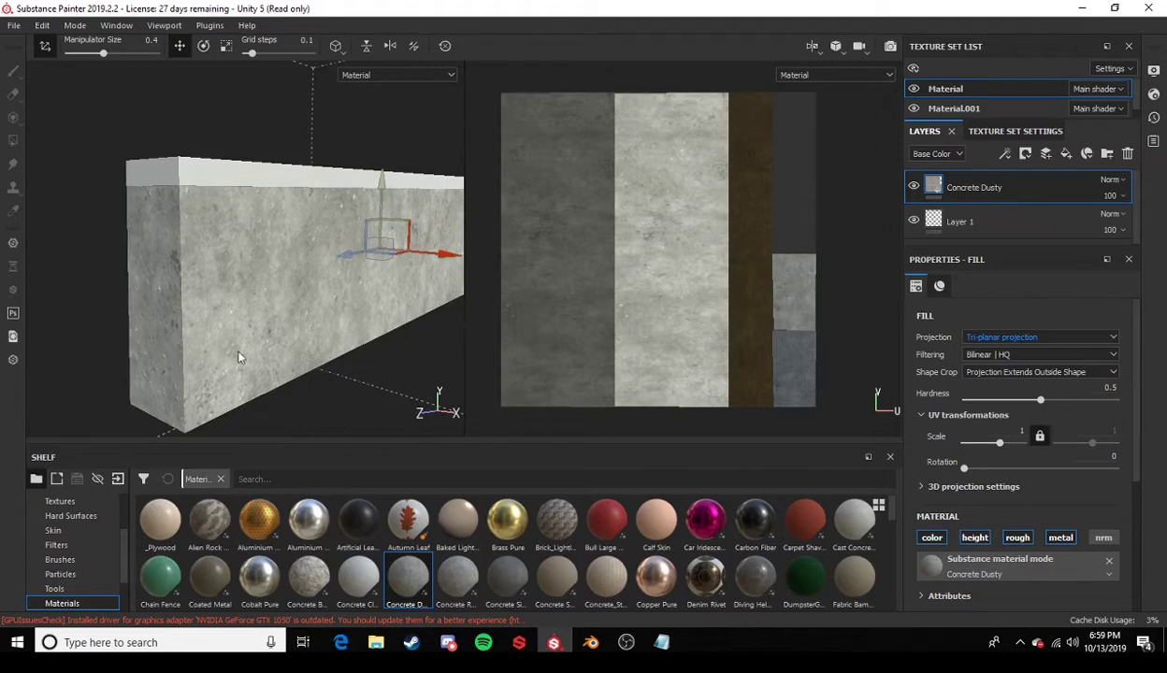
Try planar projection and spherical projection on the Concrete Dusty fill layer and inspect the ledge.
click(1025, 337)
click(1008, 365)
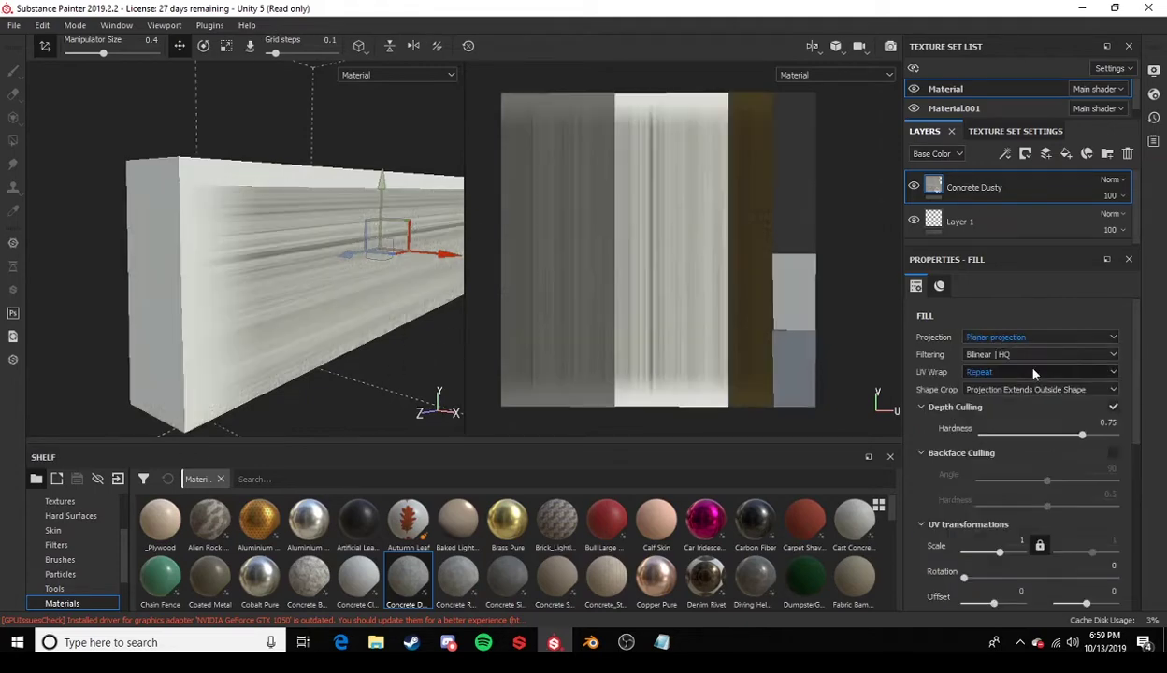
mouse_move(291, 242)
alt+mouse_down()
mouse_move(482, 242)
mouse_move(299, 242)
mouse_move(281, 263)
alt+mouse_up()
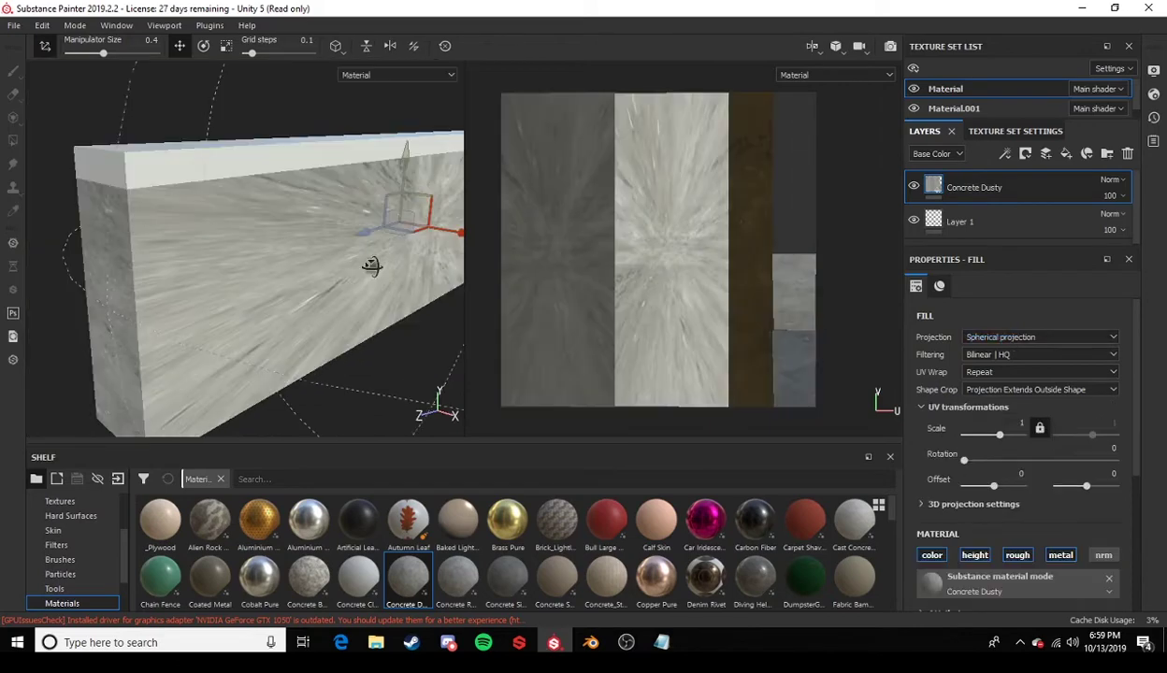
alt+drag(372, 265, 614, 286)
Set the Concrete Dusty fill layer back to UV projection.
click(1038, 337)
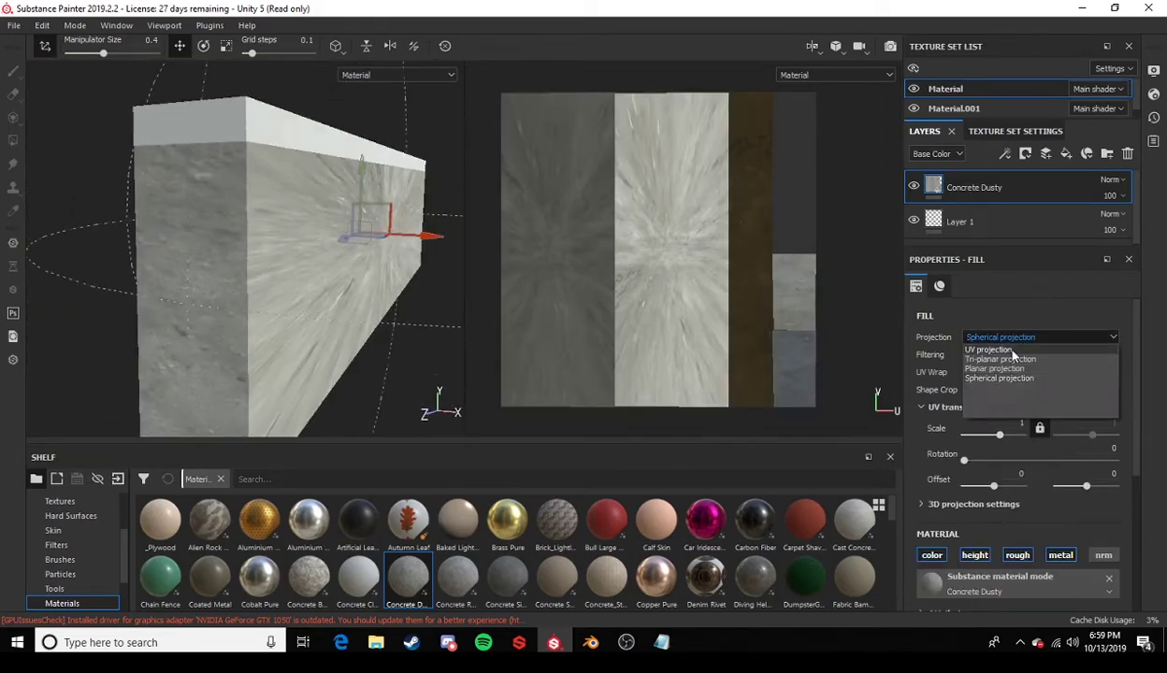
click(1005, 349)
alt+drag(290, 272, 295, 249)
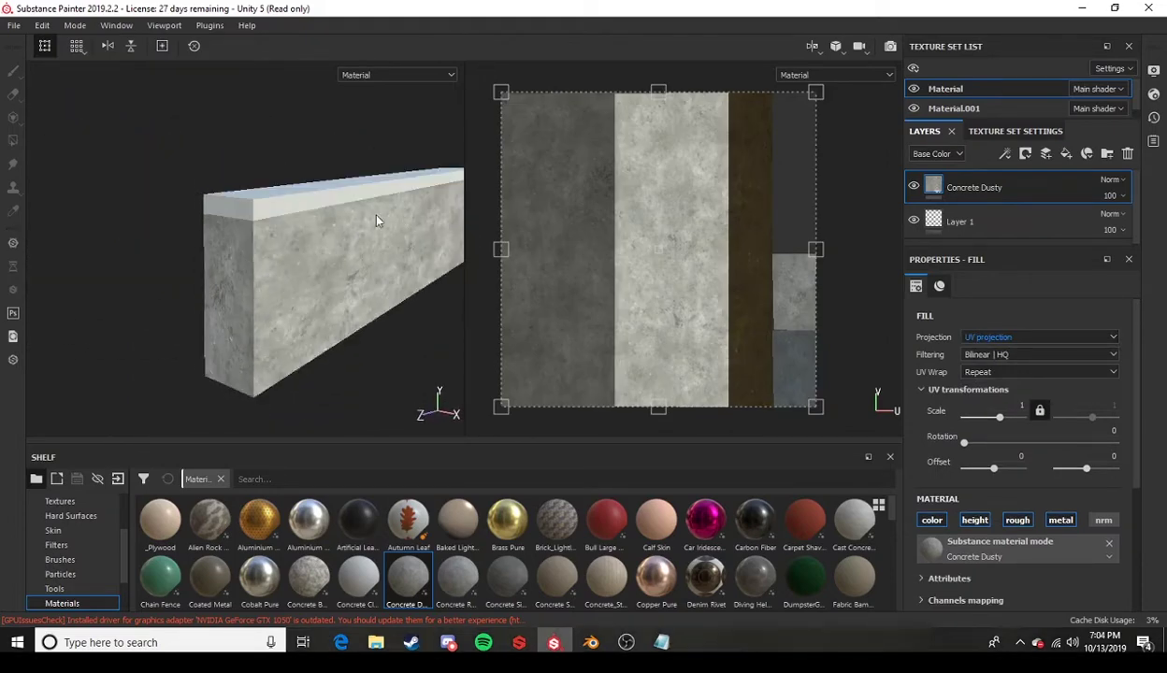
Apply Concrete Dusty to the ledge's top cap, the Material.001 texture set.
alt+drag(375, 220, 343, 199)
alt+drag(350, 244, 330, 271)
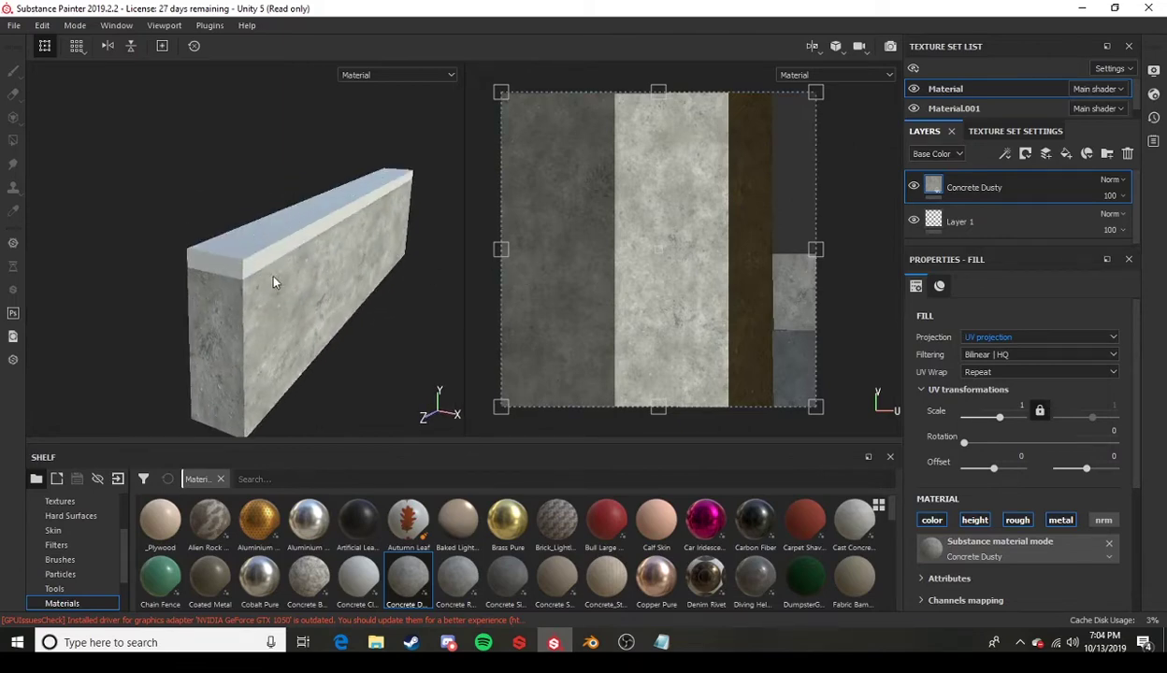
drag(404, 581, 259, 257)
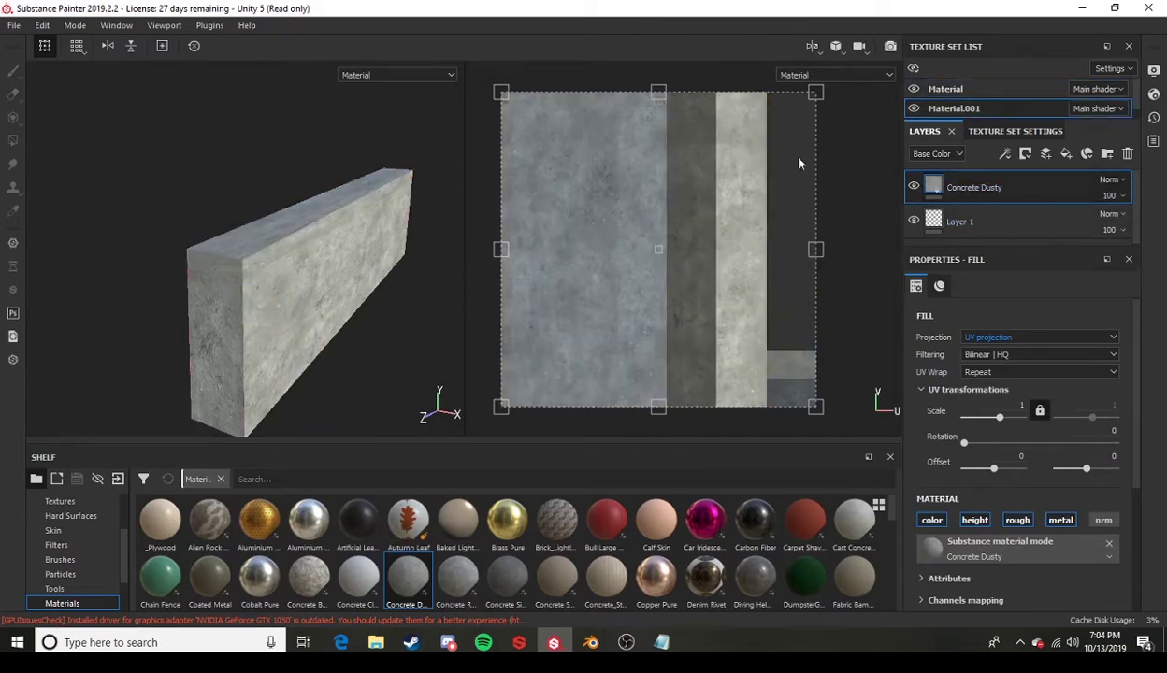
alt+drag(326, 241, 363, 198)
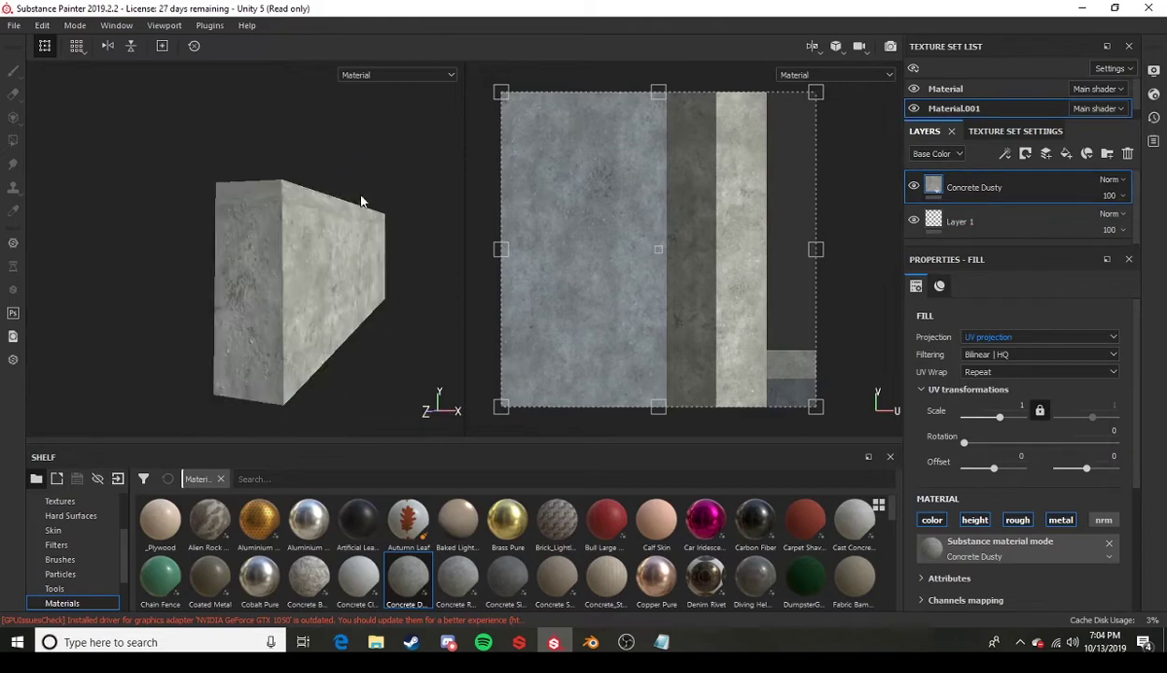
Add a Levels effect to the top cap's Concrete Dusty layer and darken its base color with a midtone of 2.69.
right_click(1028, 192)
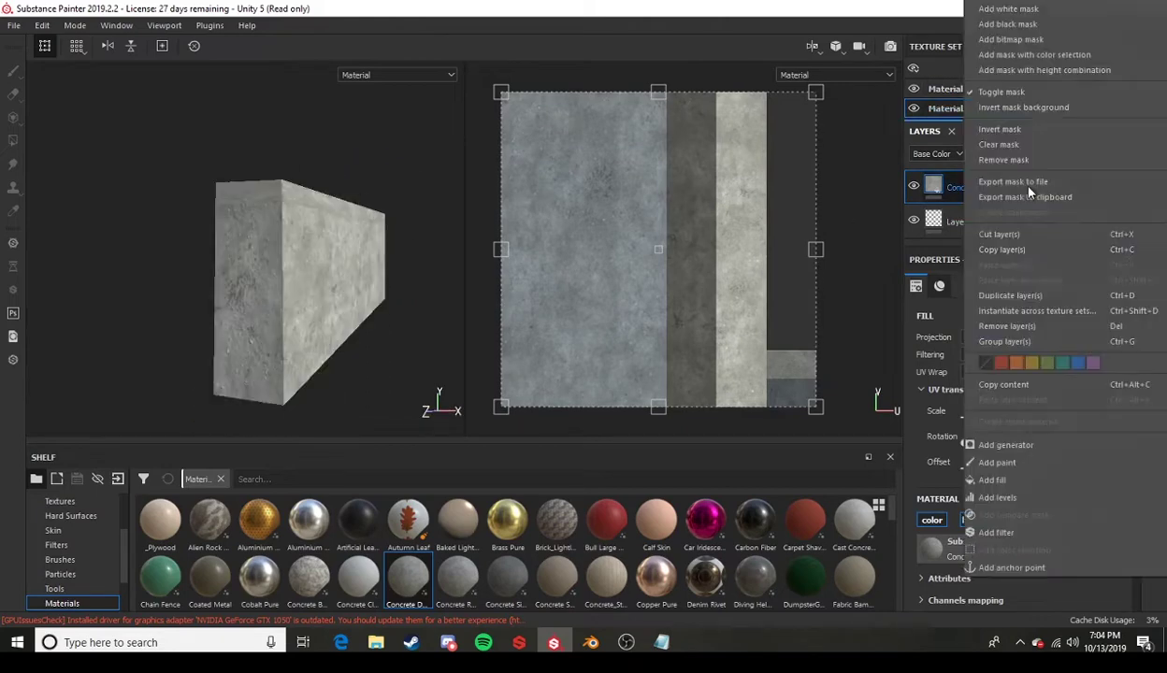
click(998, 498)
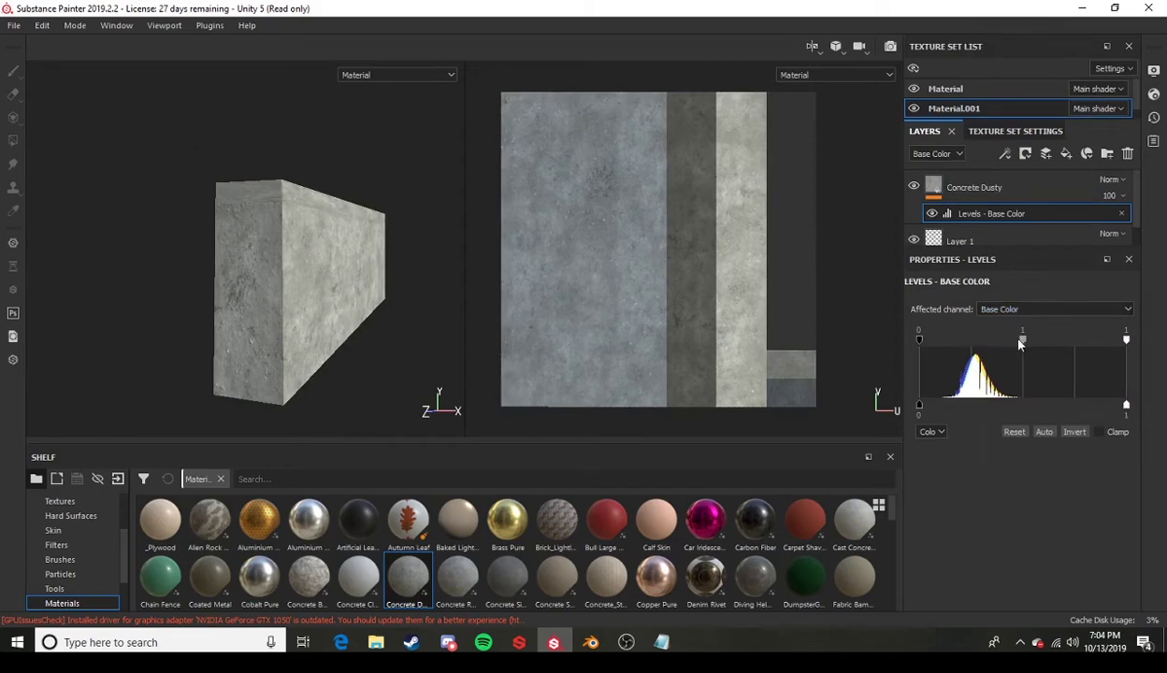
mouse_move(1022, 339)
mouse_down()
mouse_move(976, 346)
mouse_move(1052, 356)
mouse_move(1035, 353)
mouse_up()
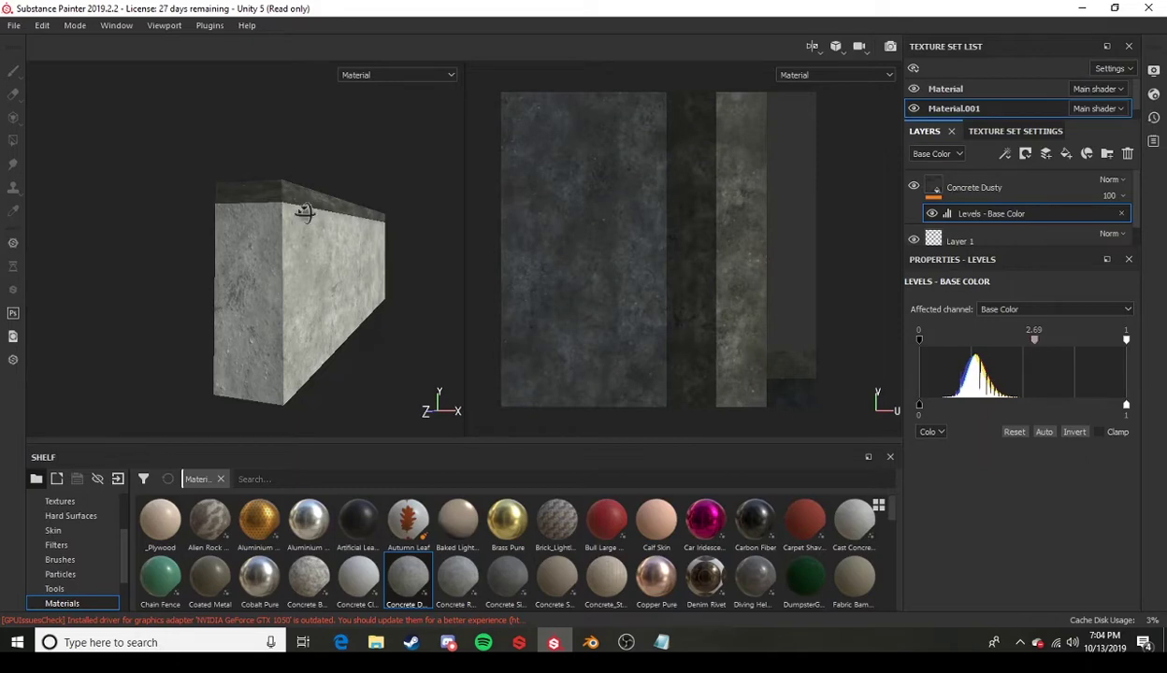
alt+drag(304, 212, 338, 246)
alt+drag(285, 185, 256, 222)
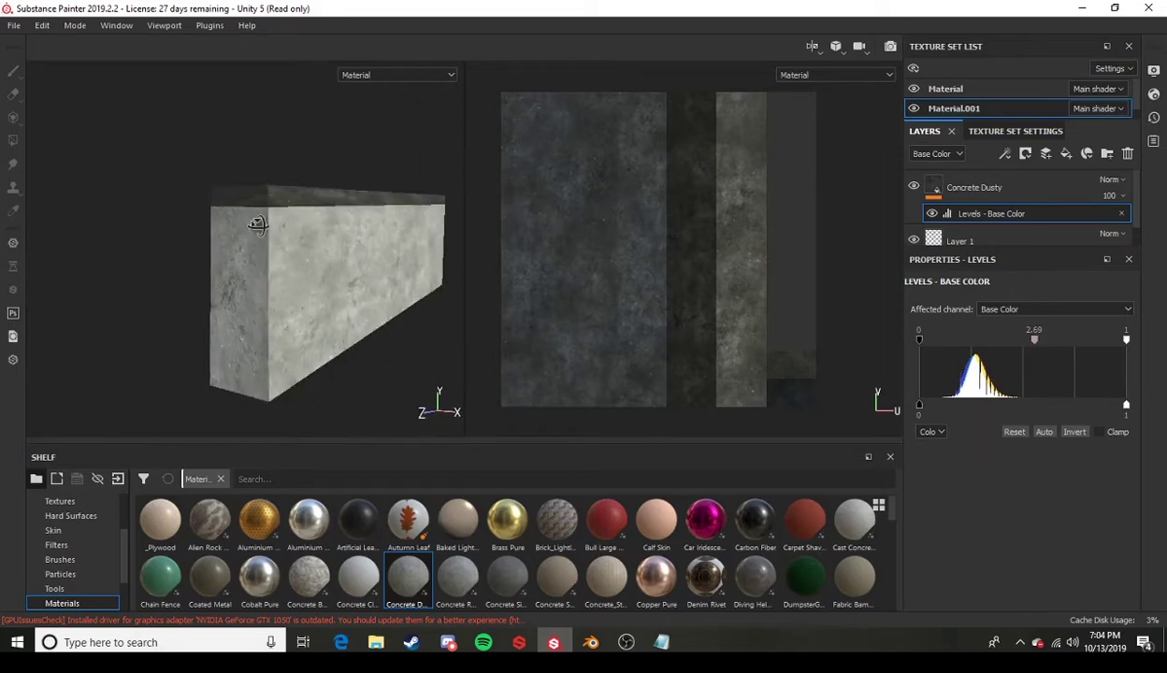
Add a second Levels effect to the top cap's Concrete Dusty layer and set its affected channel to Roughness.
alt+drag(385, 209, 373, 257)
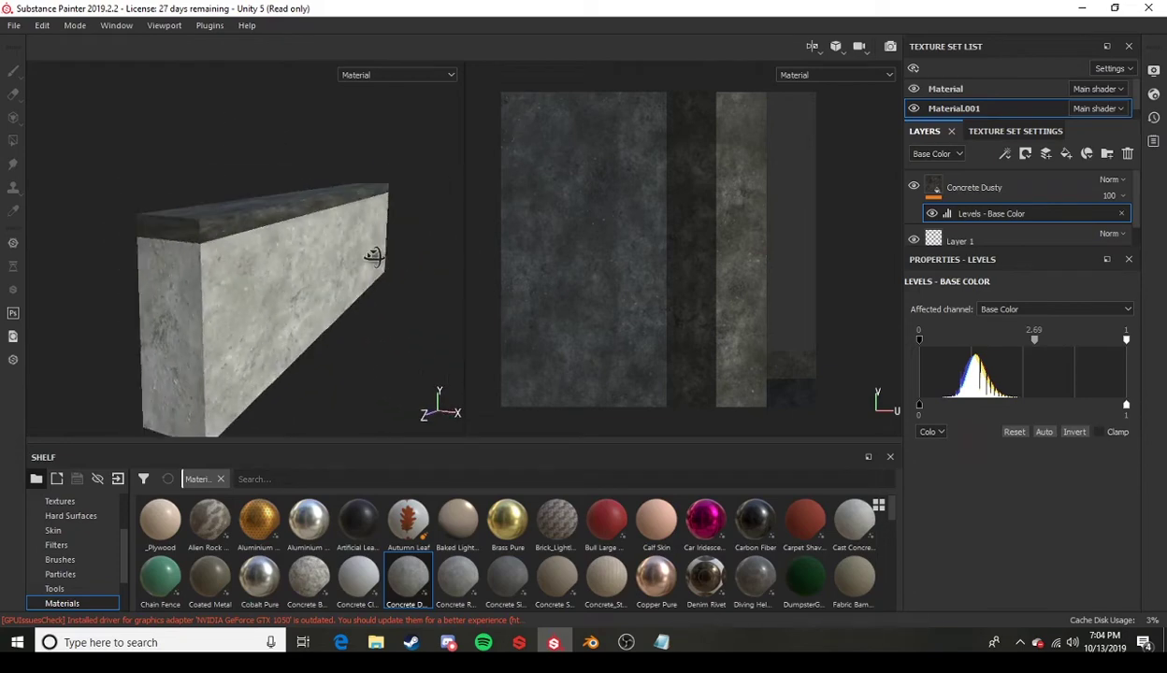
click(993, 190)
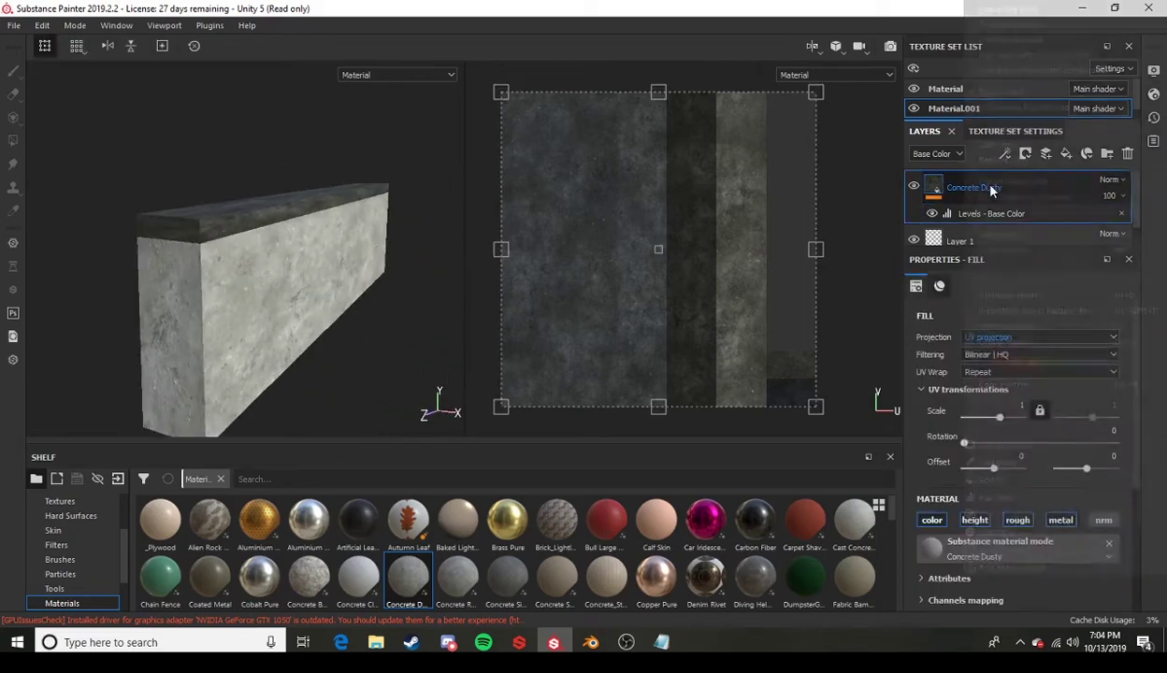
right_click(991, 189)
click(998, 498)
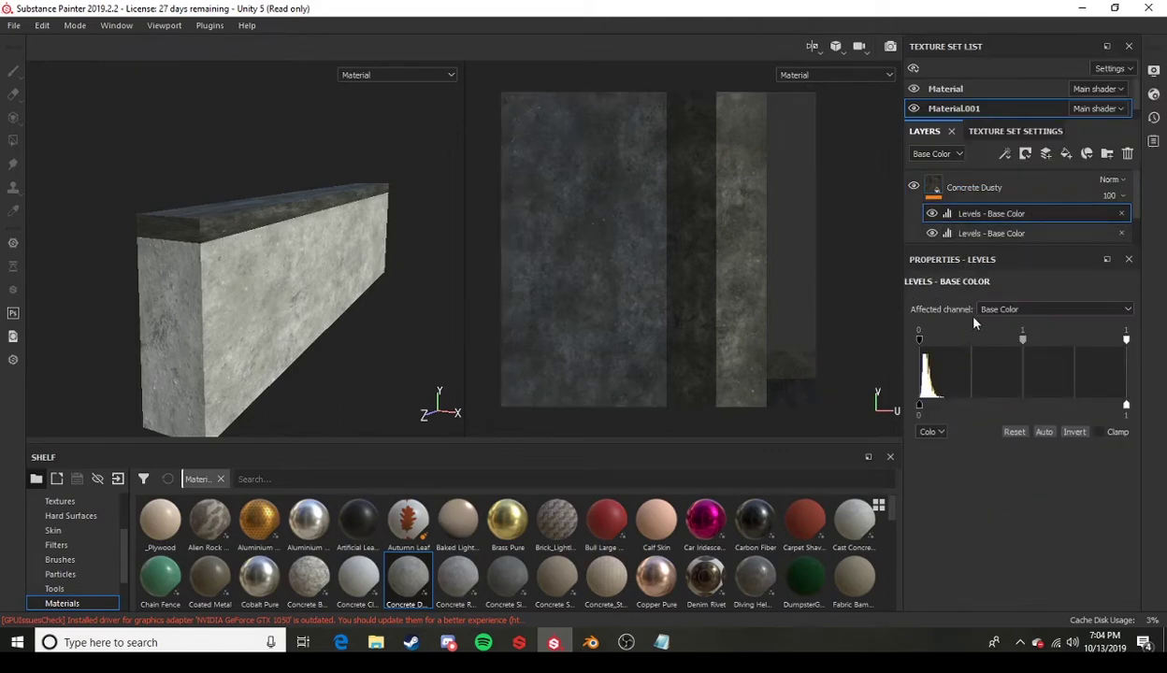
click(1009, 311)
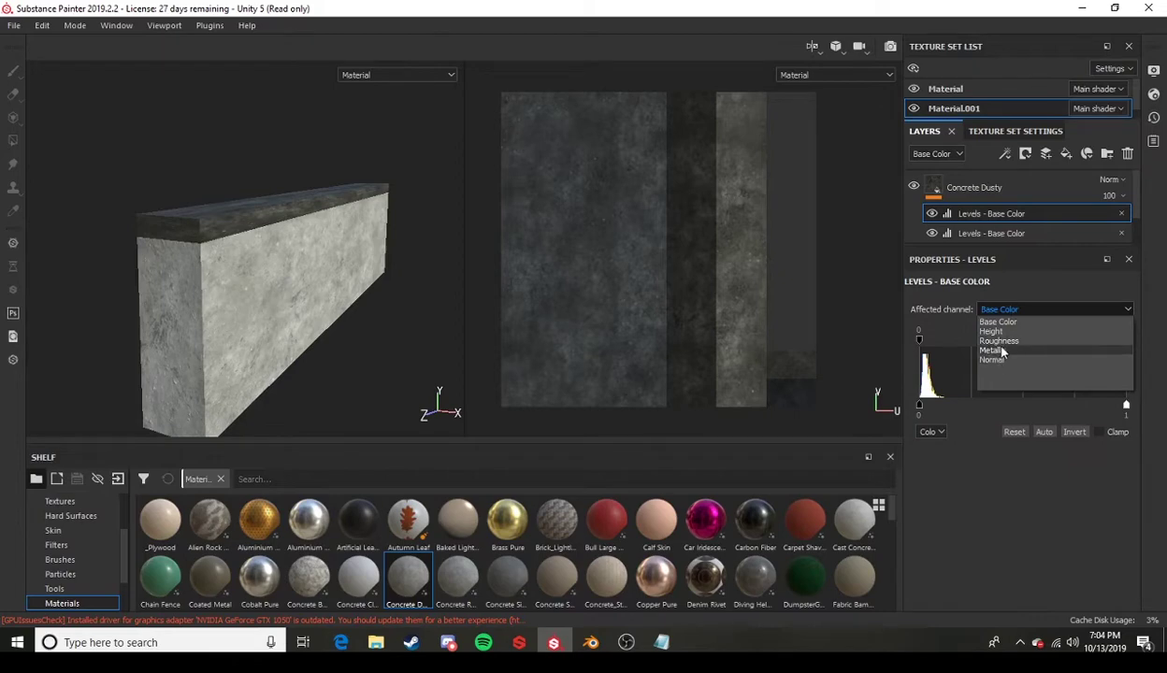
click(999, 341)
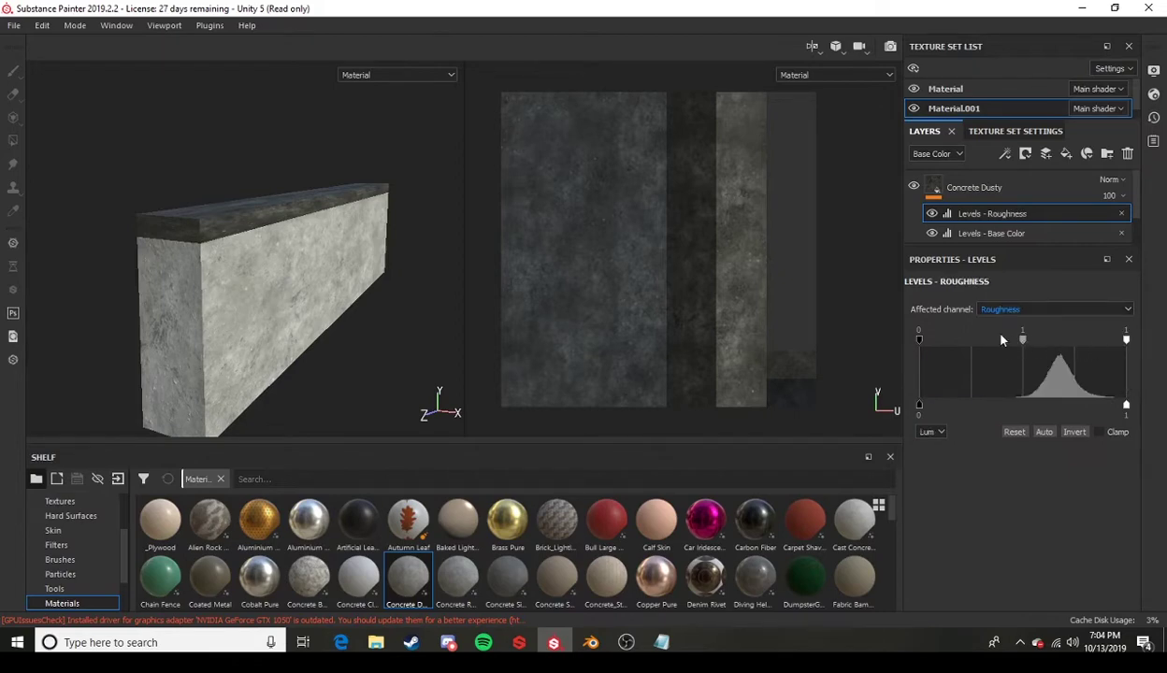
Try higher and lower roughness midtones, up to 8.923, on the top cap and remove the roughness Levels effect.
drag(1022, 339, 1065, 348)
alt+drag(319, 246, 356, 269)
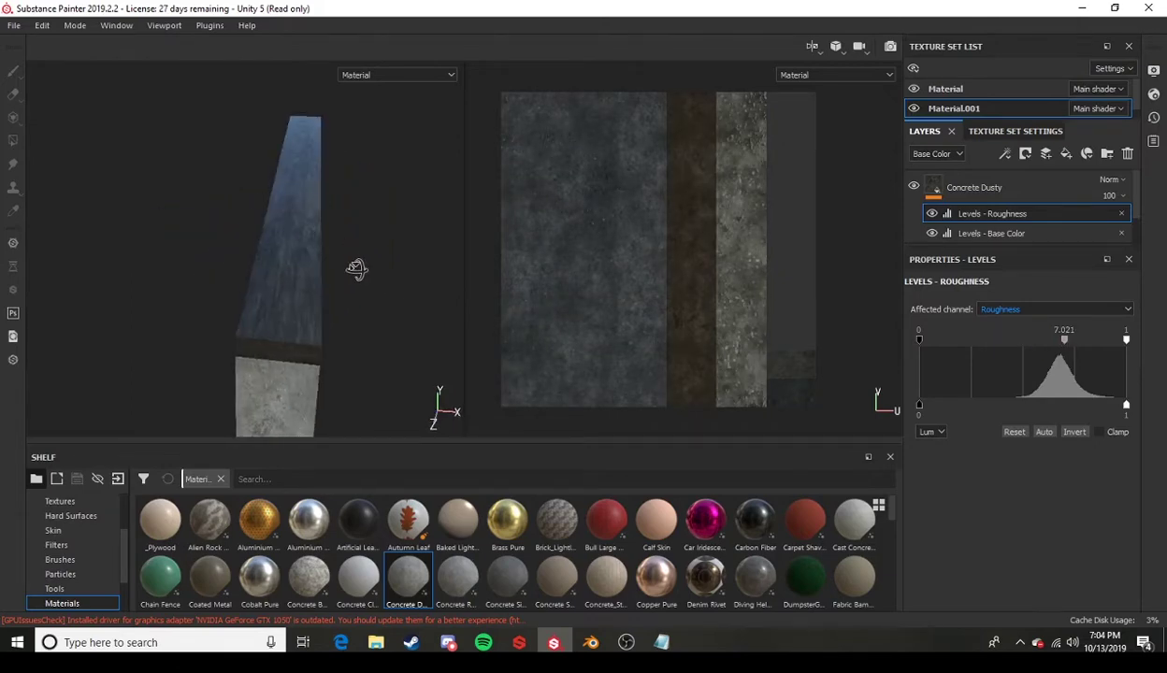
drag(1065, 341, 1021, 346)
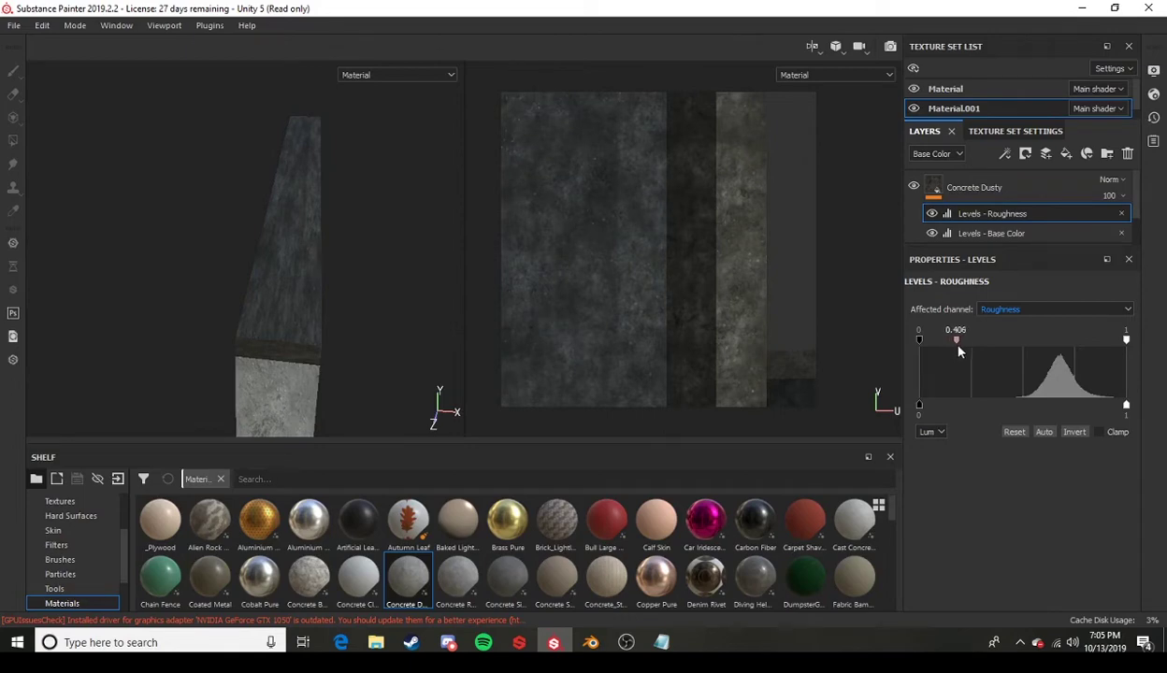
drag(951, 351, 1075, 346)
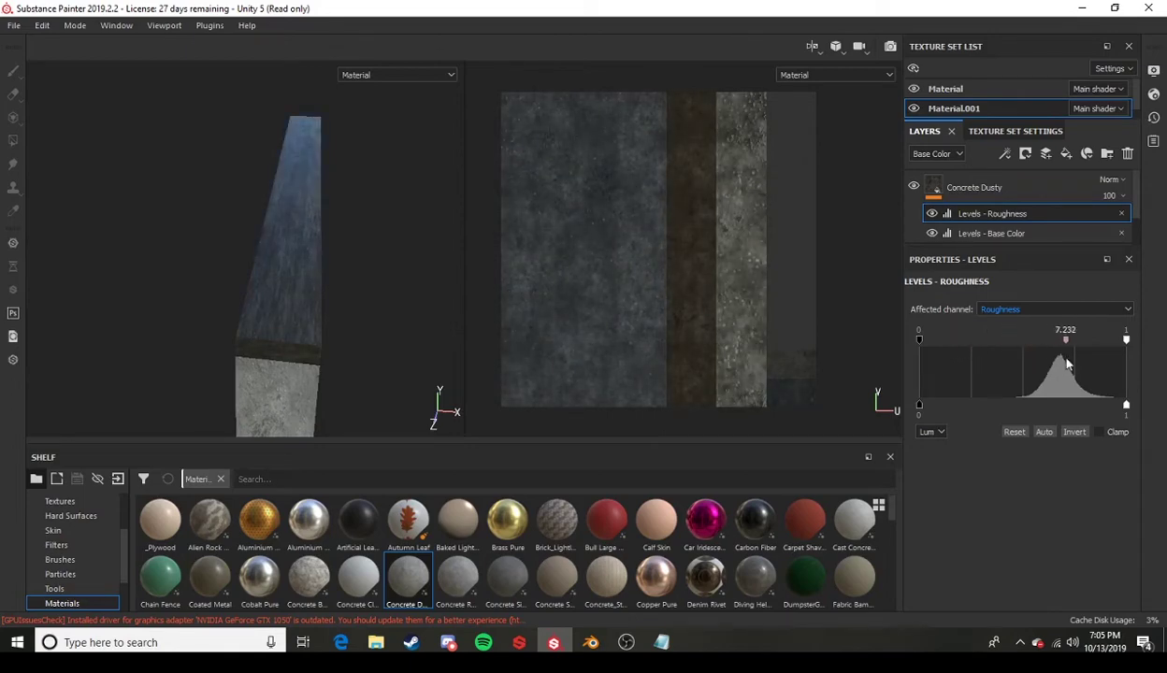
alt+drag(345, 216, 342, 196)
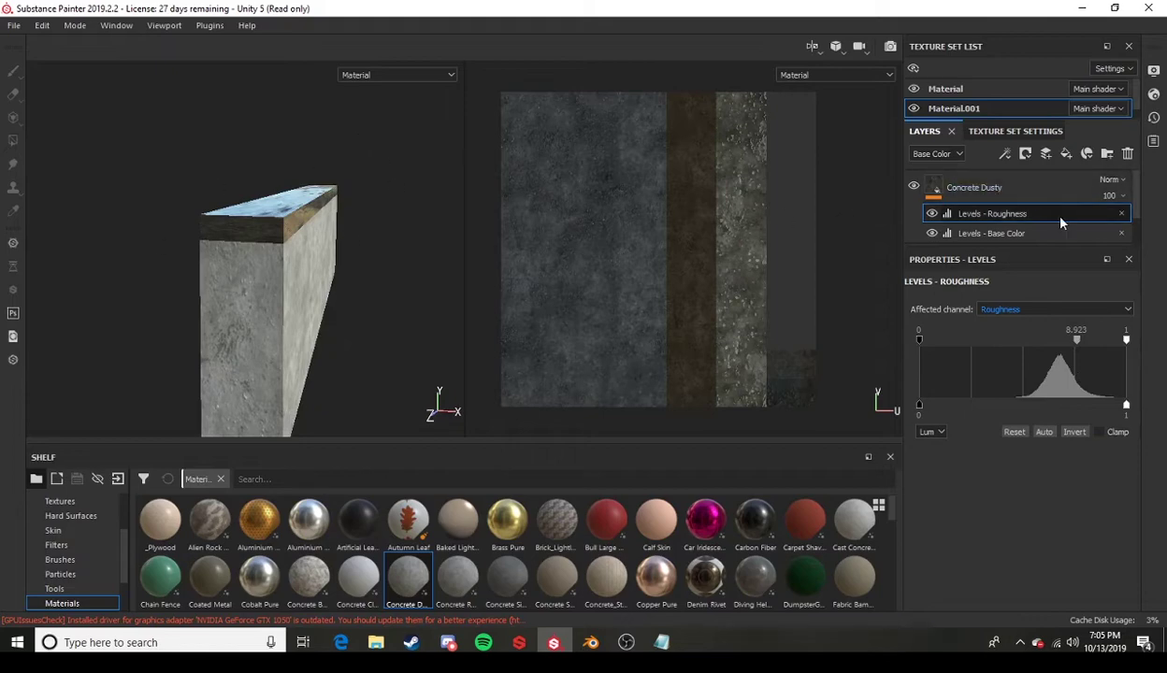
right_click(1033, 209)
click(1065, 309)
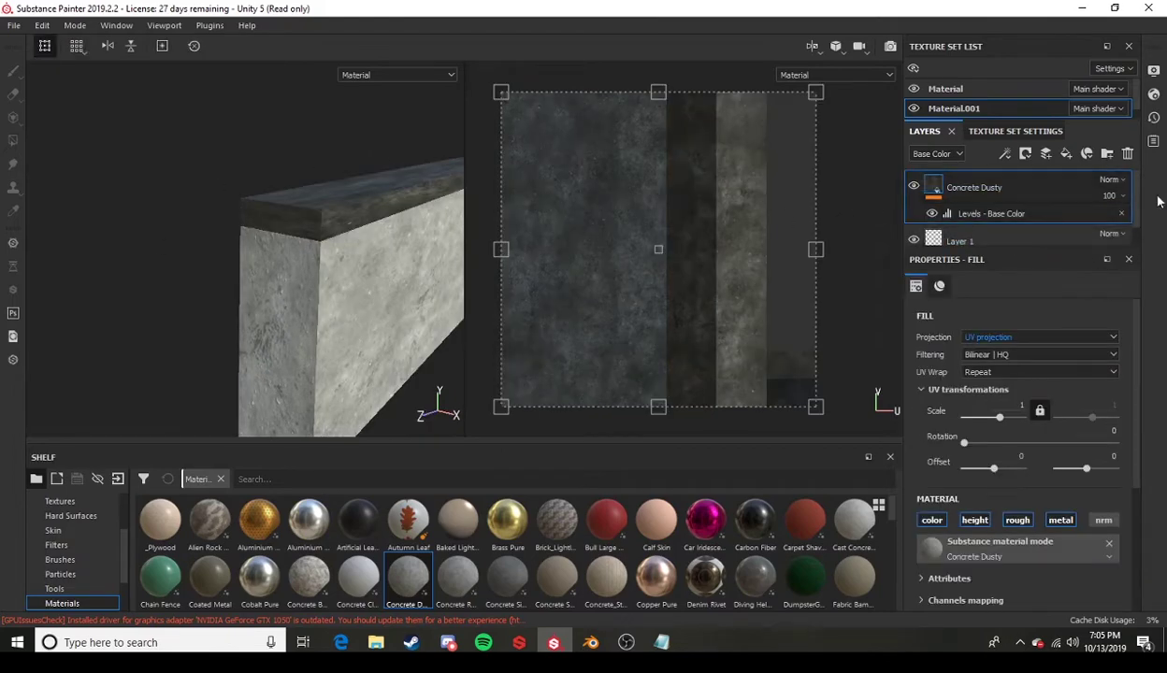
Move Layer 1 above Concrete Dusty and choose the Sandpaper brush for painting on it.
drag(999, 235, 984, 181)
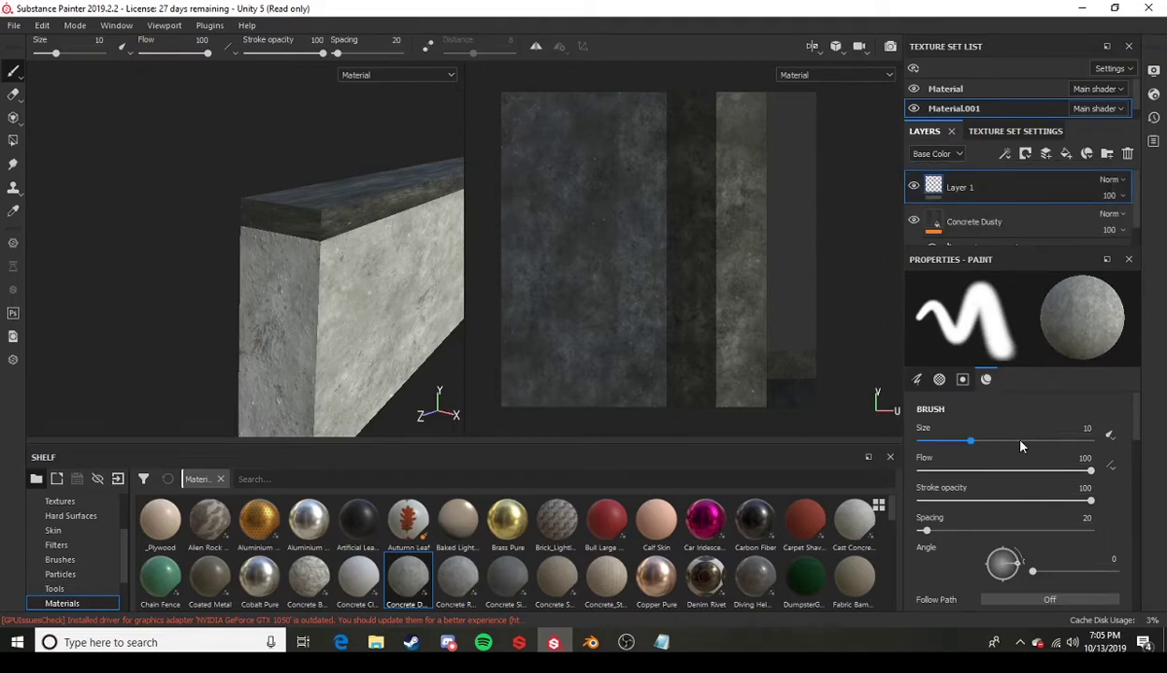
click(61, 560)
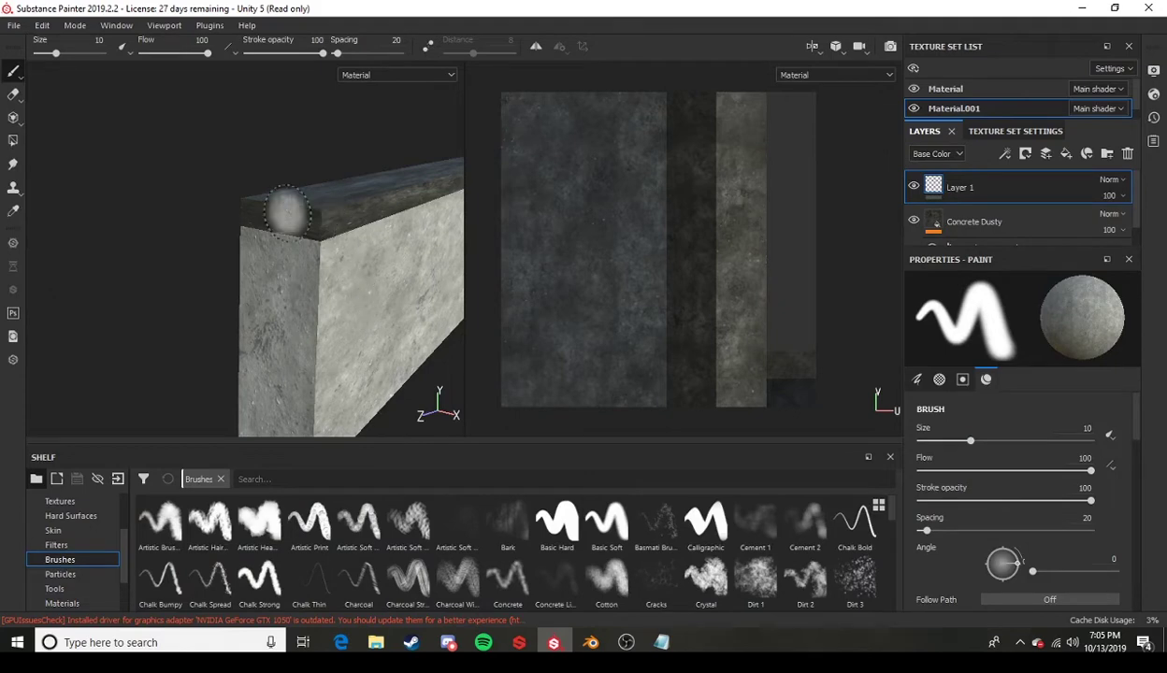
scroll(539, 577, down, 5)
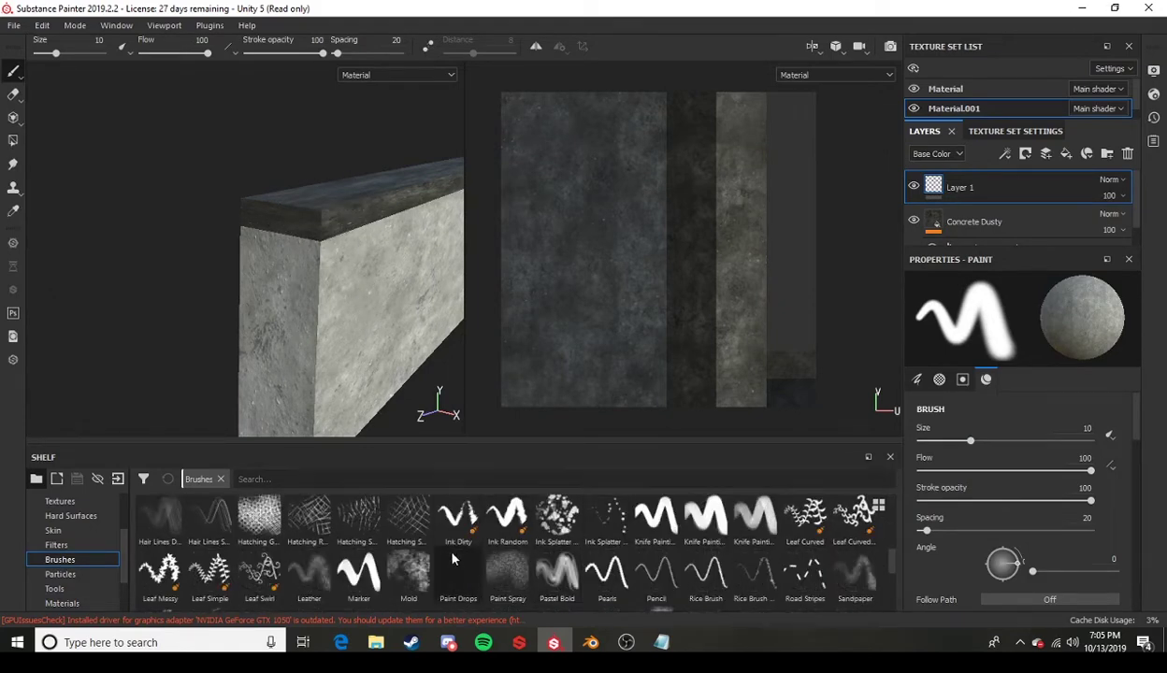
scroll(456, 556, down, 3)
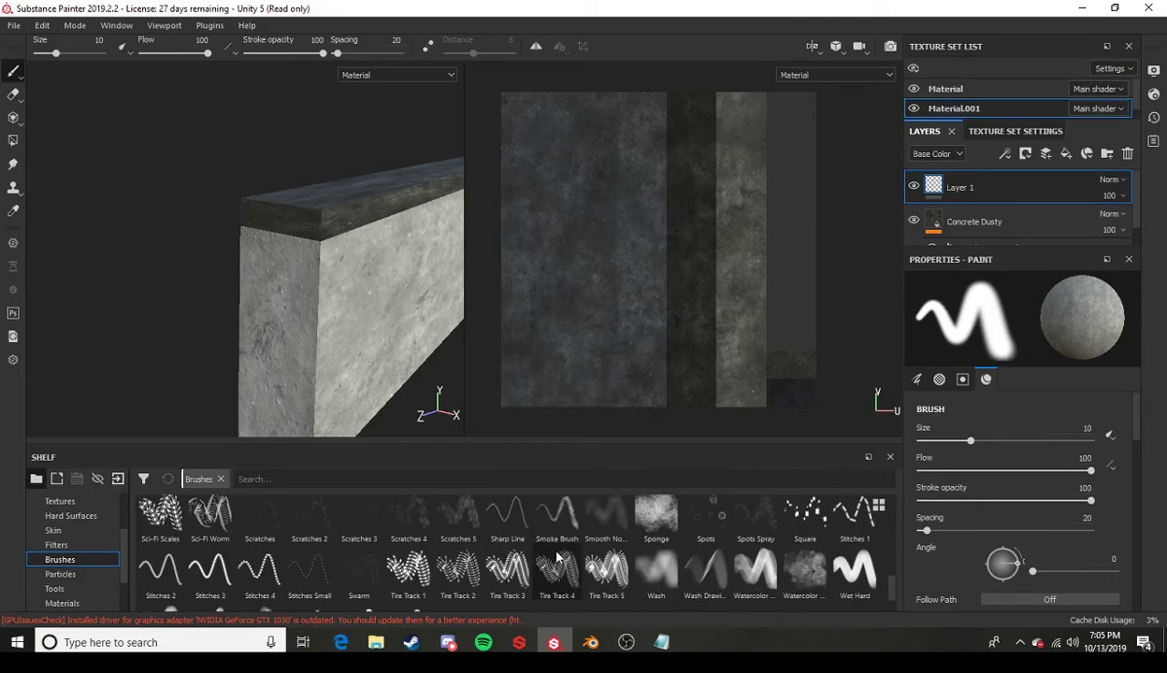
click(458, 477)
text(san)
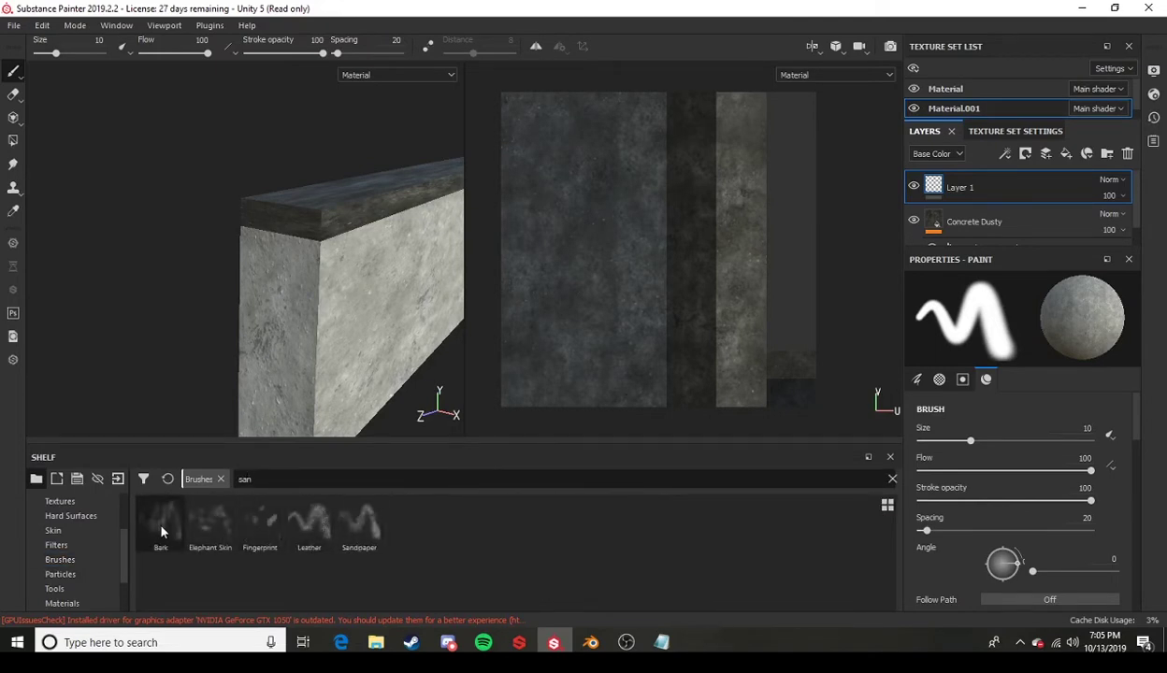
click(356, 520)
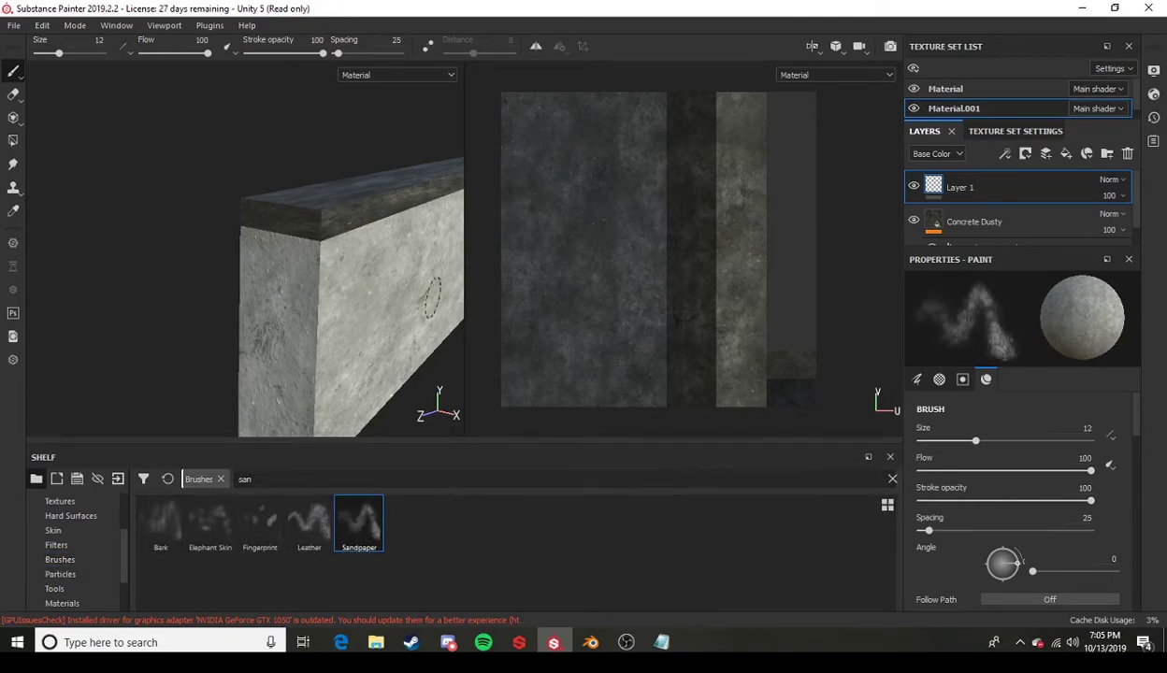
Clear the Concrete Dusty material from the Sandpaper brush.
scroll(997, 508, down, 10)
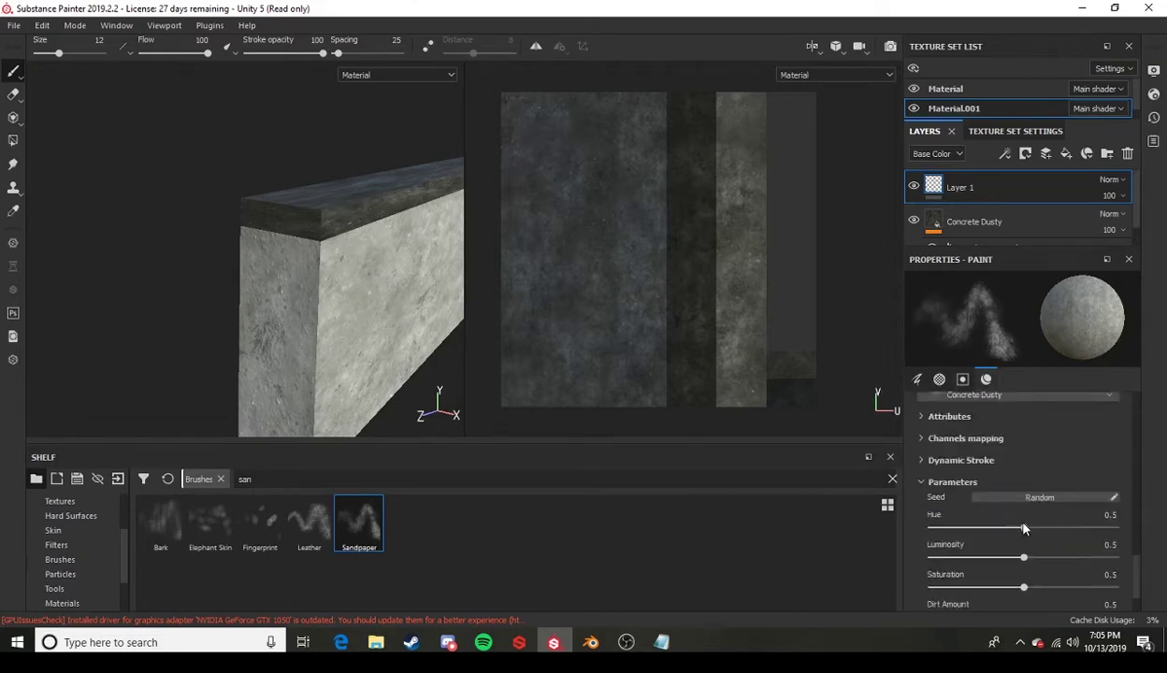
scroll(1023, 530, down, 2)
scroll(1026, 514, up, 5)
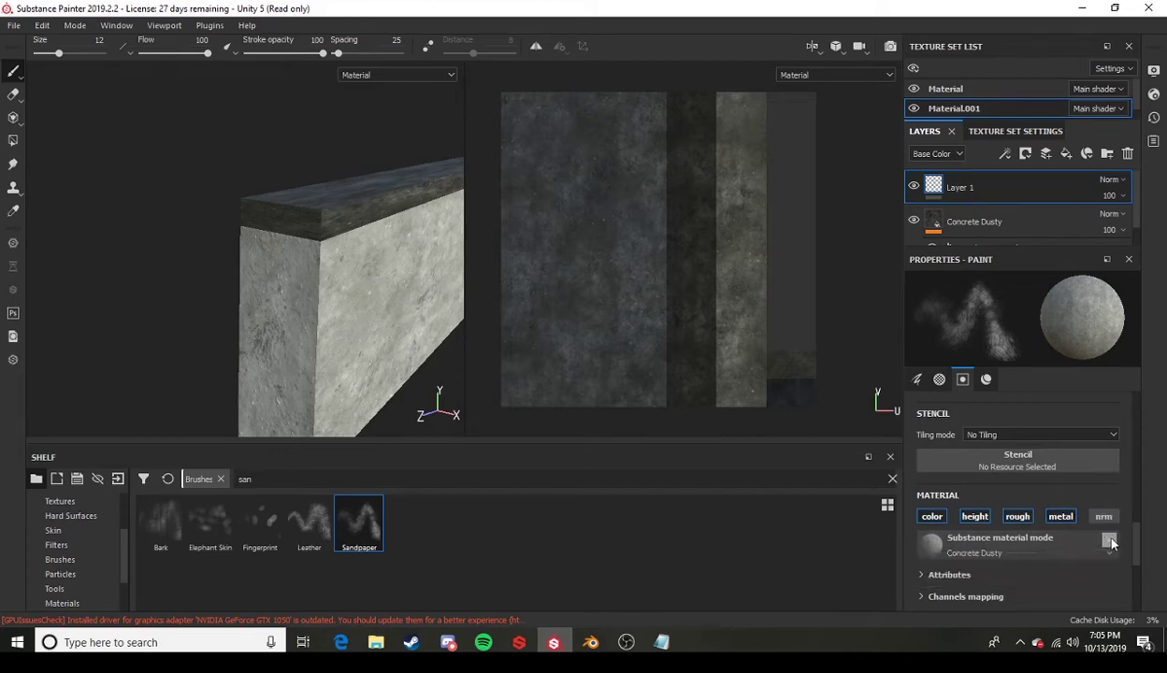
click(1110, 542)
click(1038, 546)
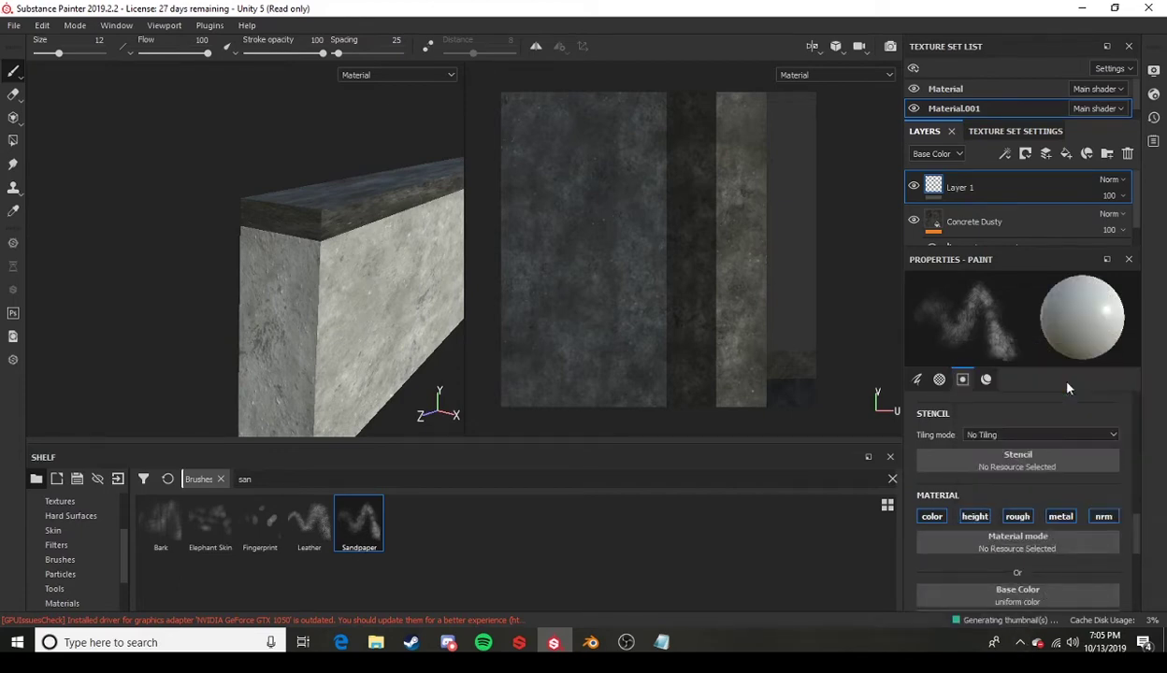
Set the brush's base color to near-black, with R, G and B at 0.003.
scroll(955, 522, down, 2)
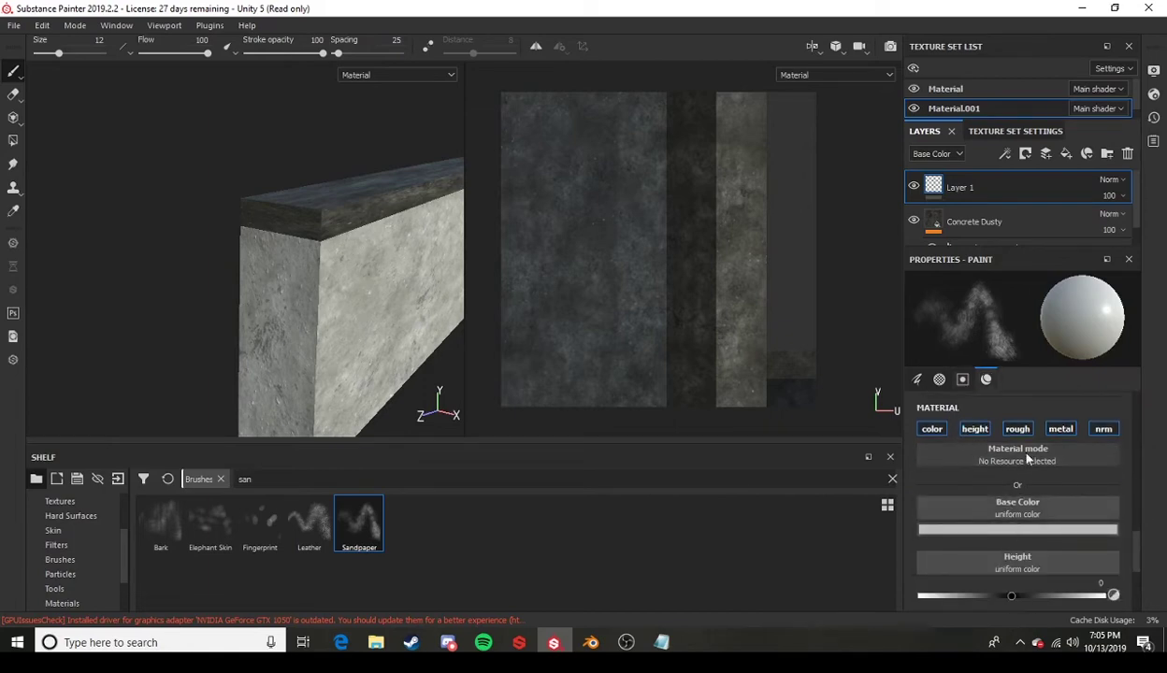
click(1007, 534)
drag(1029, 416, 919, 505)
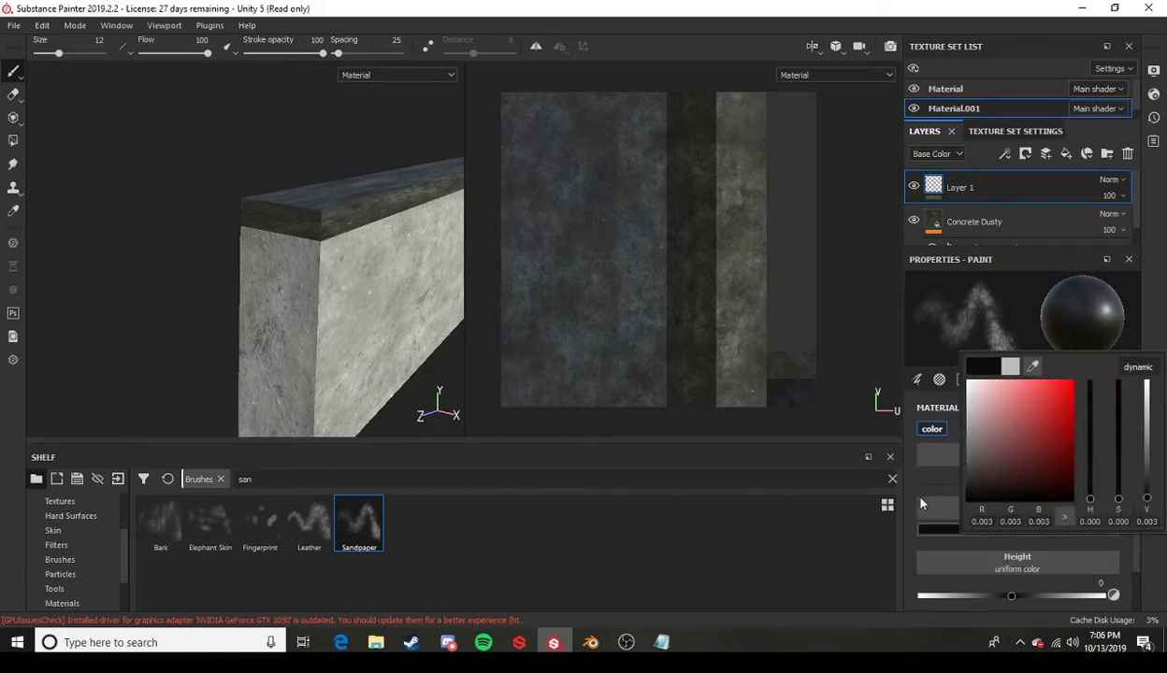
click(521, 12)
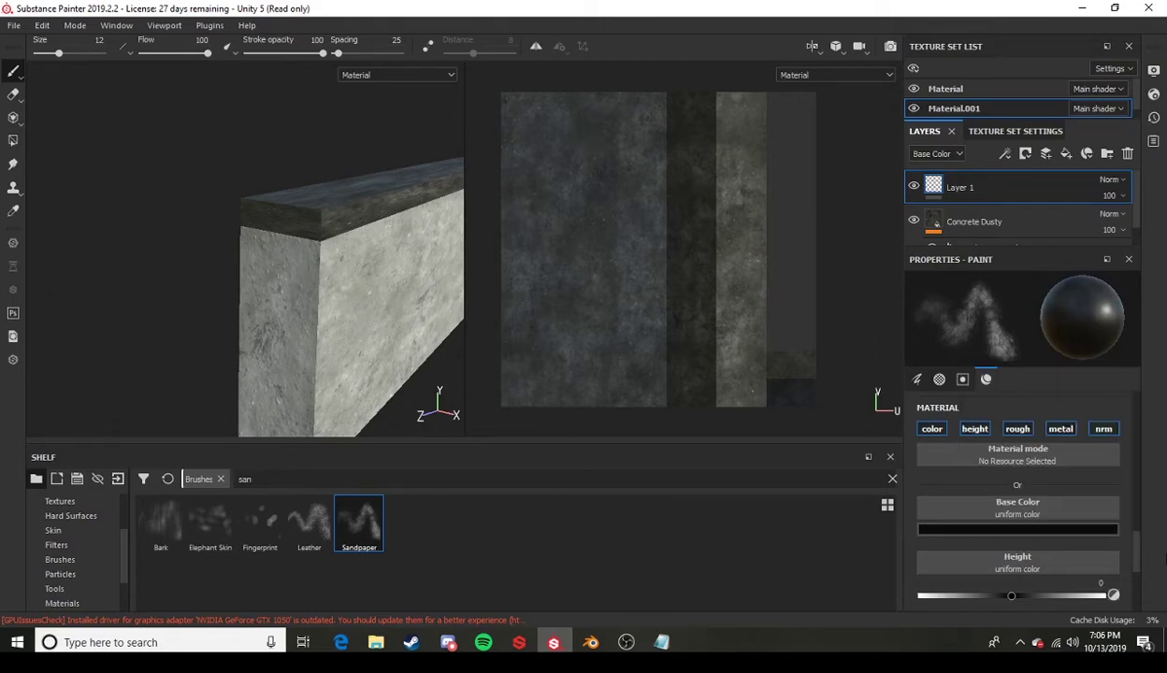
Try glossier roughness values on the brush material and settle on a roughness of 0.7665.
scroll(953, 551, down, 2)
drag(974, 574, 987, 575)
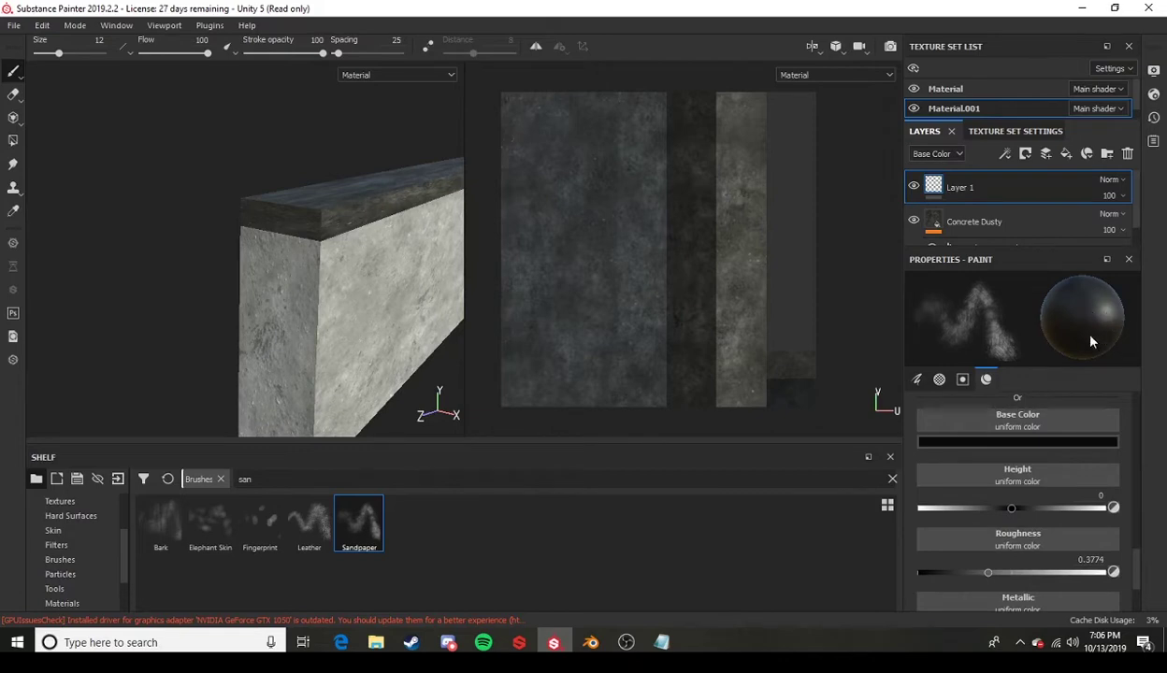
drag(958, 577, 922, 578)
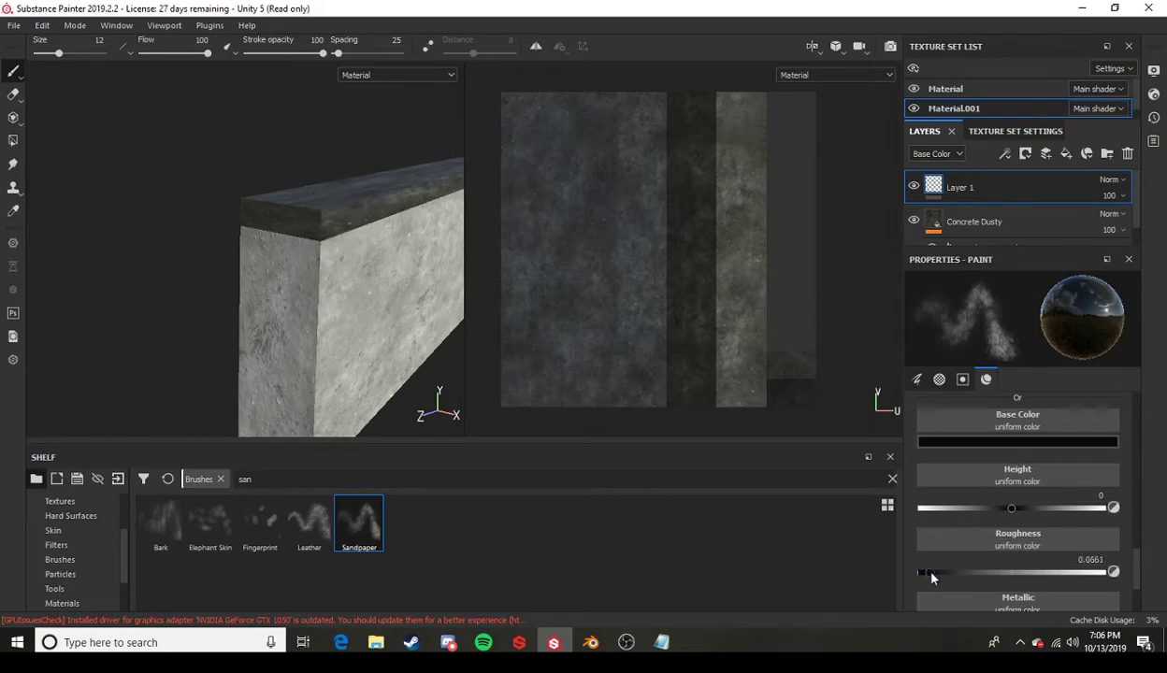
drag(930, 577, 1064, 585)
Try several size and flow settings for the Sandpaper brush over the top cap's end, settling on size 47.07 and flow 57.
mouse_move(377, 268)
alt+mouse_down()
mouse_move(443, 299)
mouse_move(318, 271)
alt+mouse_up()
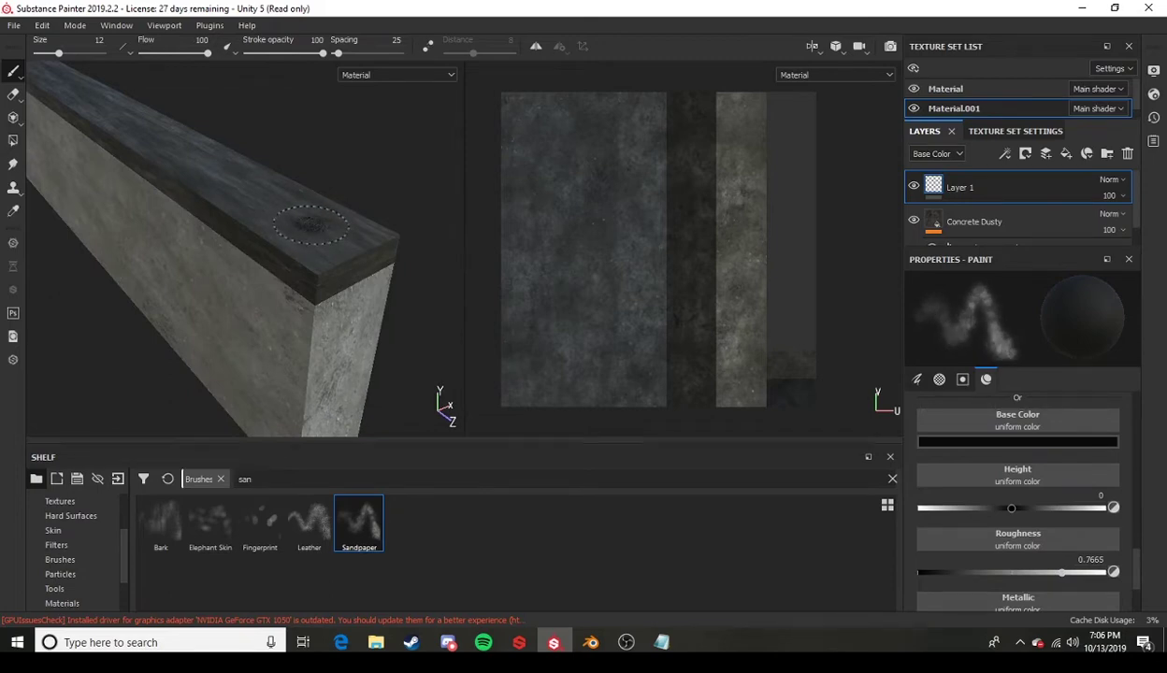
ctrl+drag(311, 224, 293, 224)
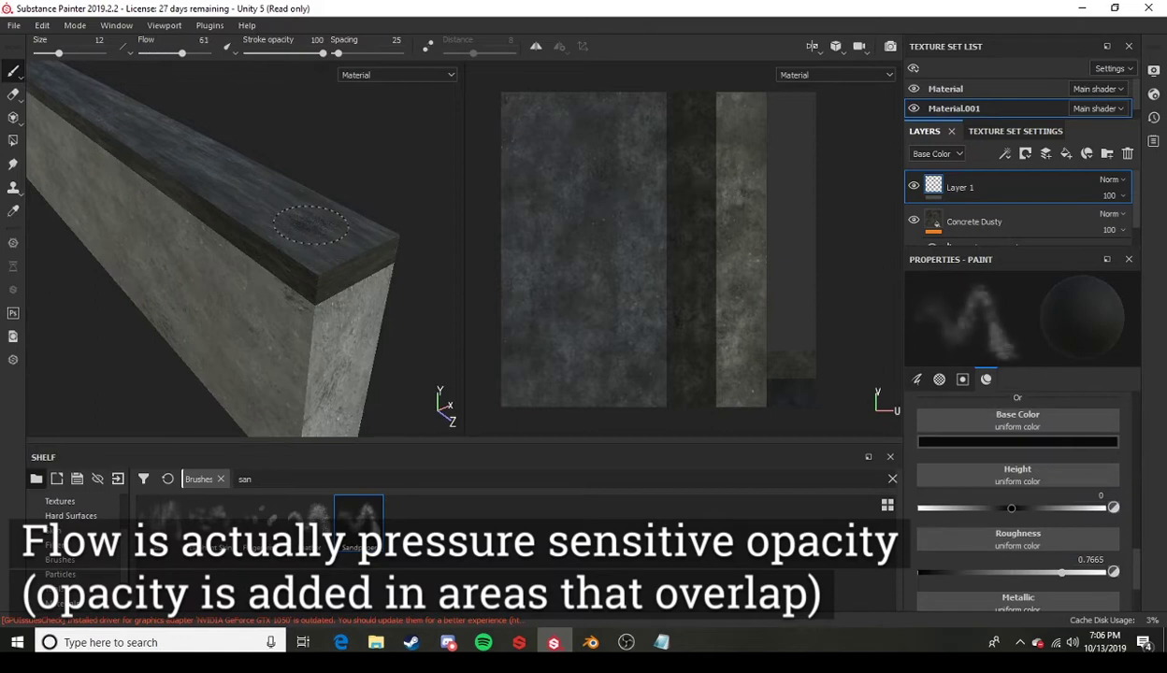
mouse_move(311, 224)
ctrl+mouse_down()
mouse_move(289, 224)
mouse_move(319, 225)
ctrl+mouse_up()
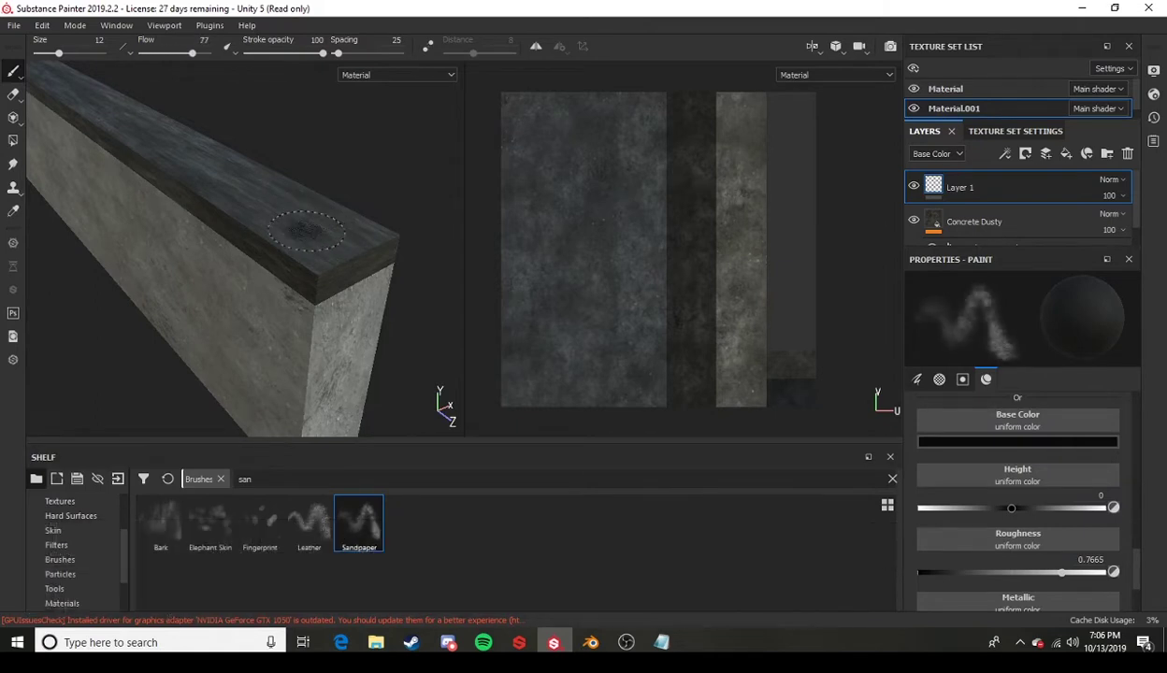
ctrl+right_drag(306, 229, 351, 229)
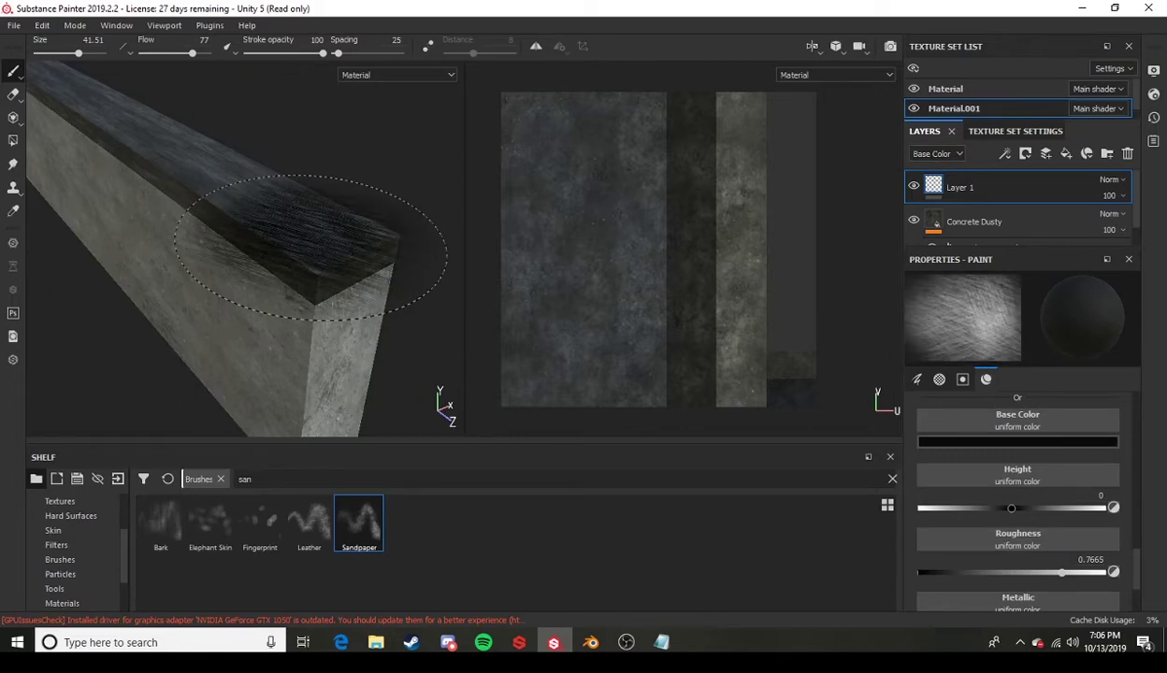
ctrl+right_drag(310, 245, 304, 245)
ctrl+drag(305, 245, 252, 245)
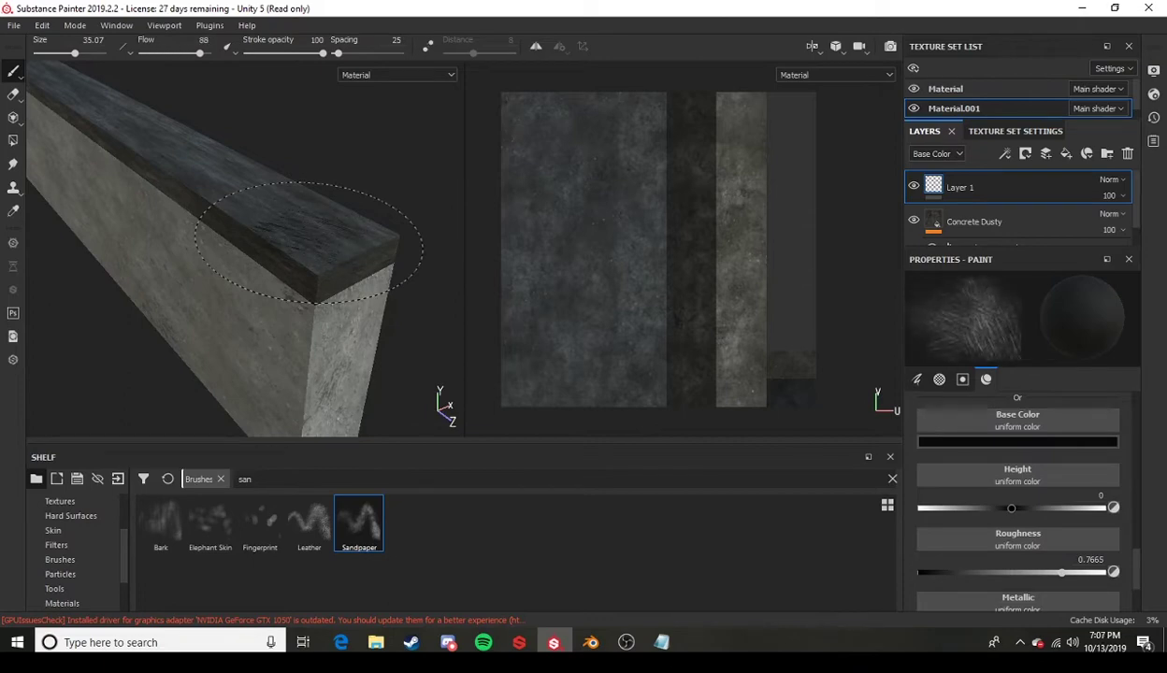
ctrl+drag(309, 242, 322, 242)
ctrl+right_drag(323, 243, 311, 242)
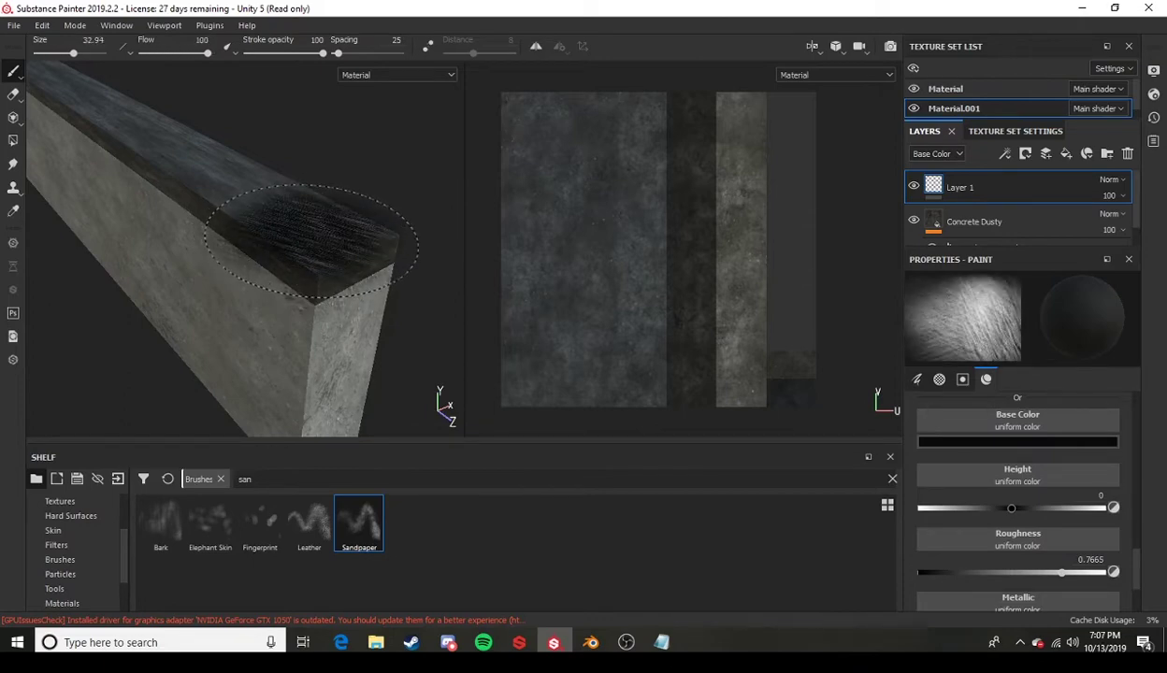
ctrl+drag(310, 241, 301, 241)
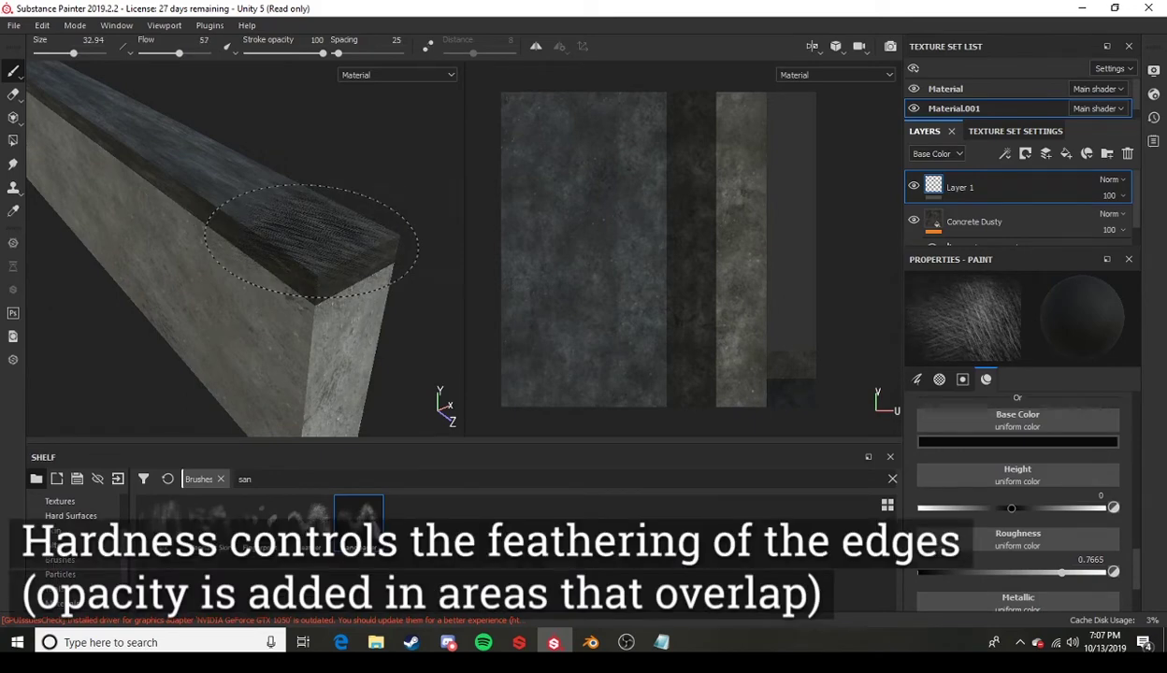
mouse_move(310, 241)
ctrl+right_down()
mouse_move(259, 245)
mouse_move(268, 220)
ctrl+right_up()
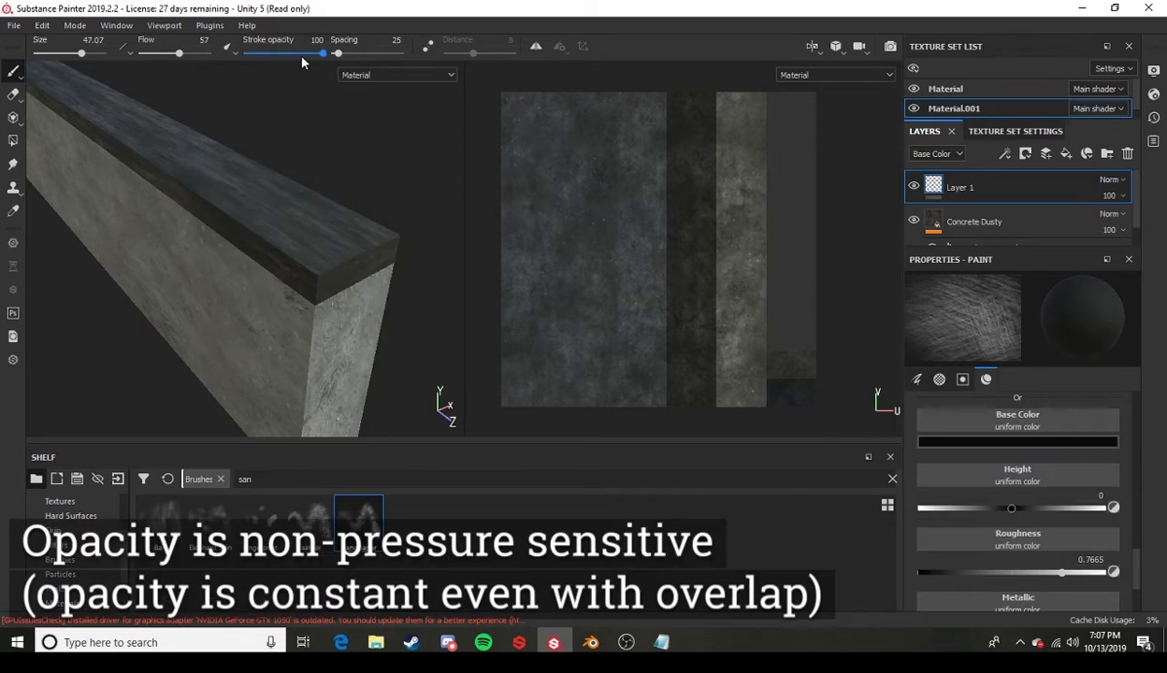
mouse_move(302, 288)
alt+mouse_down()
mouse_move(242, 301)
mouse_move(364, 196)
alt+mouse_up()
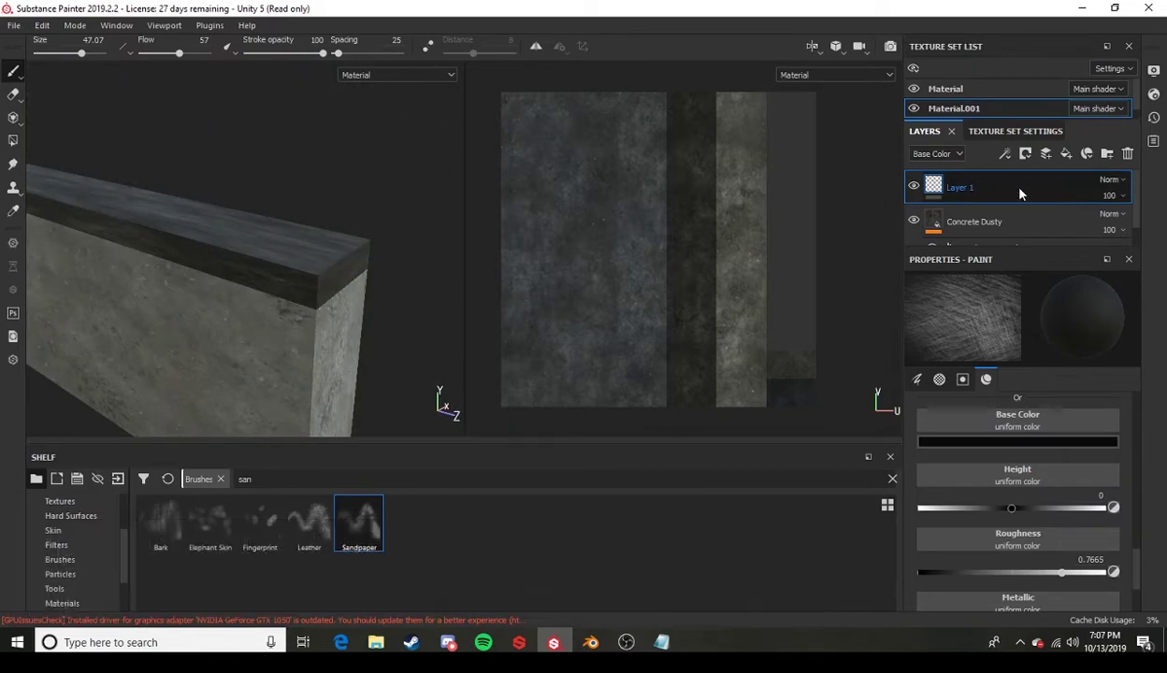
alt+drag(308, 281, 391, 387)
scroll(308, 332, up, 1)
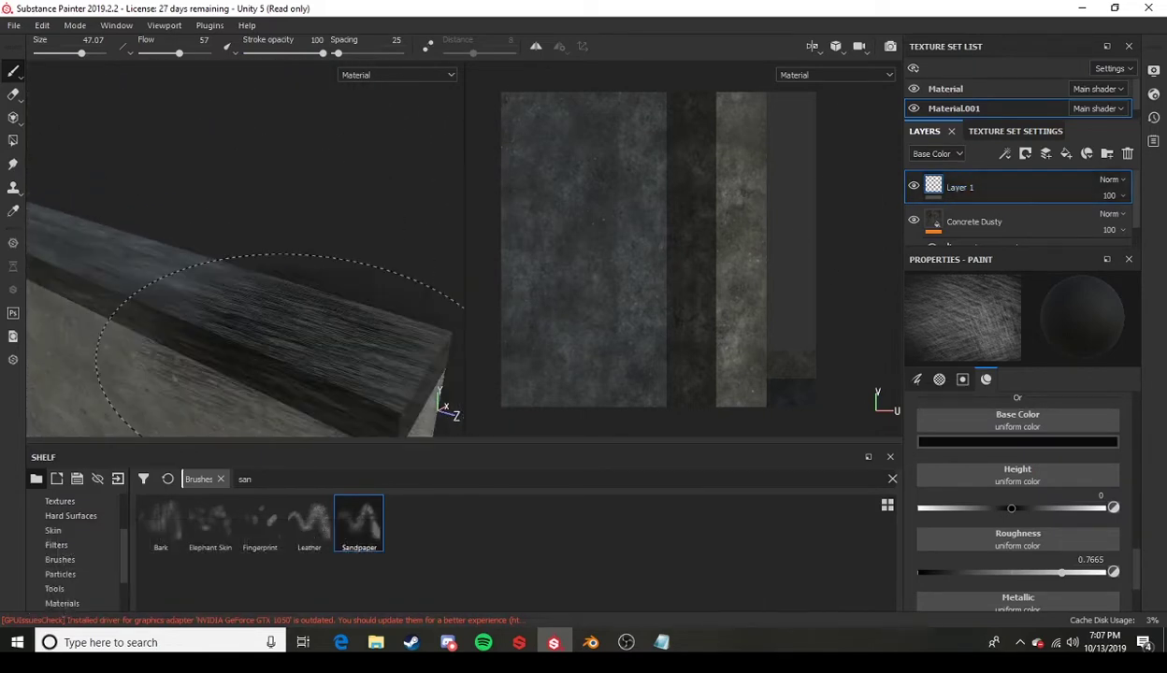
scroll(305, 320, down, 1)
key(ctrl)
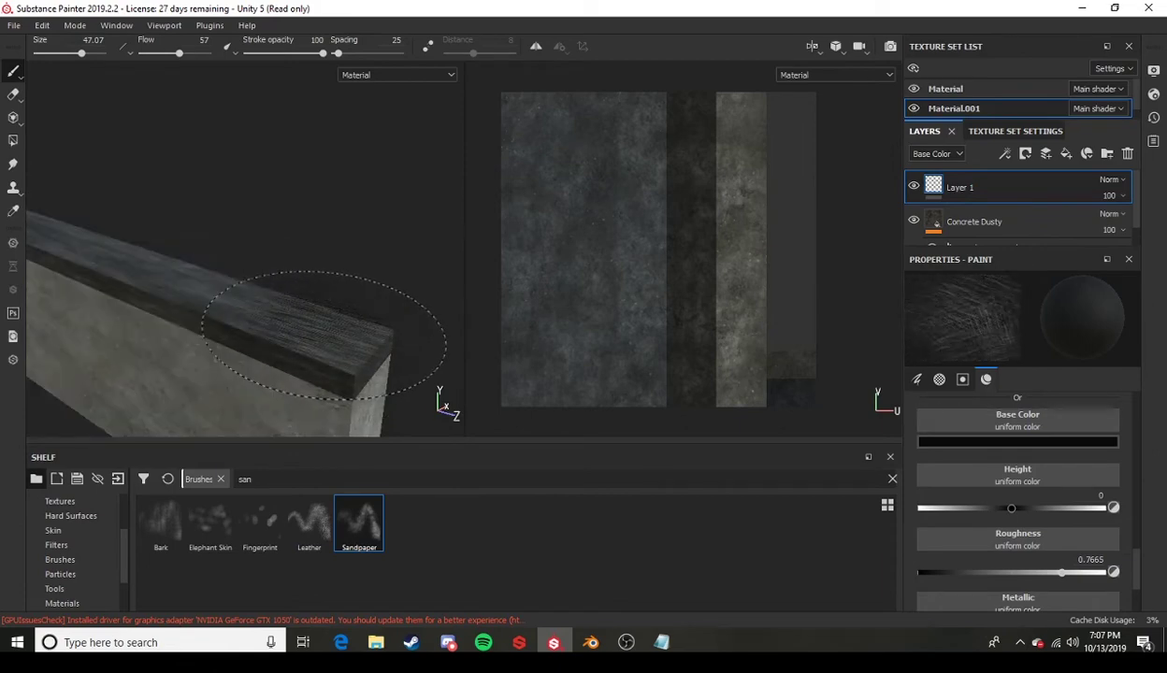
Shrink the Sandpaper brush to size 18.85 and reduce its angle jitter to 28.
ctrl+right_drag(325, 335, 271, 334)
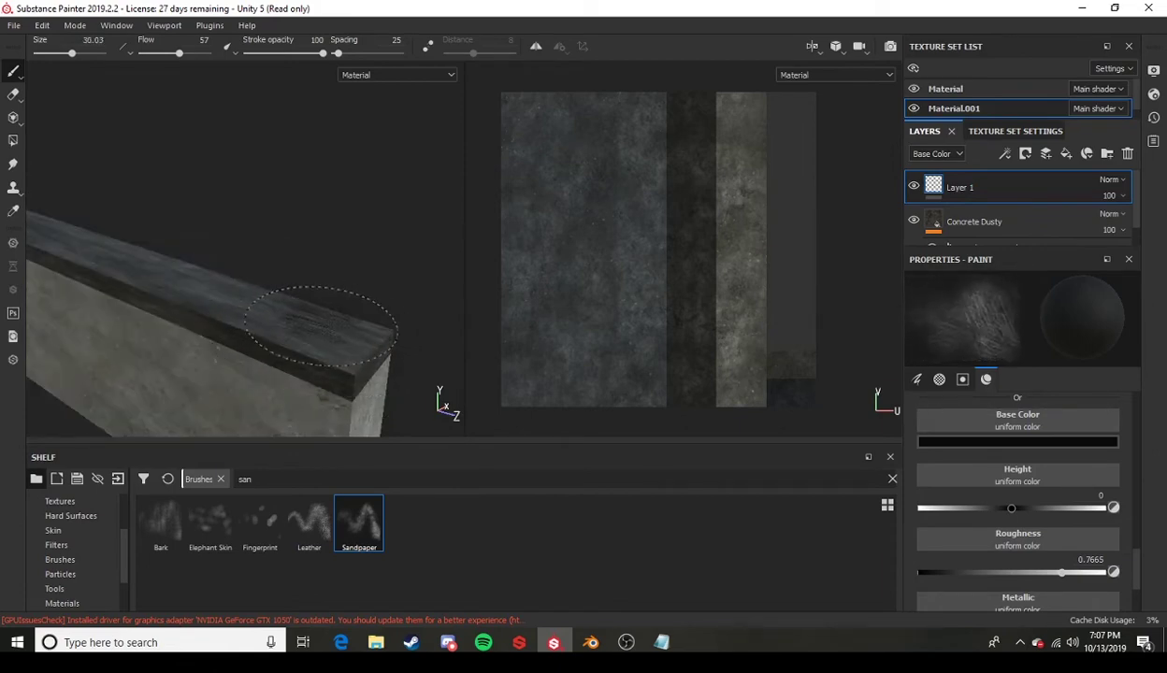
alt+drag(332, 376, 365, 339)
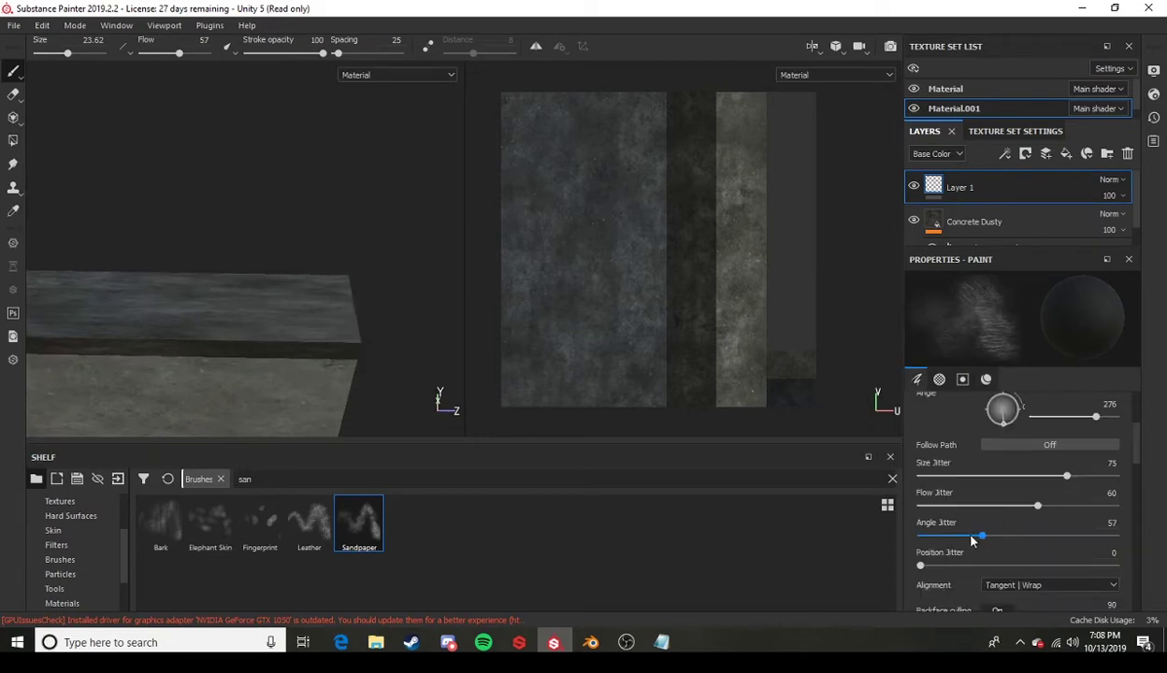
drag(977, 538, 945, 539)
drag(944, 540, 989, 539)
mouse_move(260, 325)
alt+mouse_down()
mouse_move(287, 355)
mouse_move(258, 329)
alt+mouse_up()
ctrl+right_drag(334, 346, 322, 347)
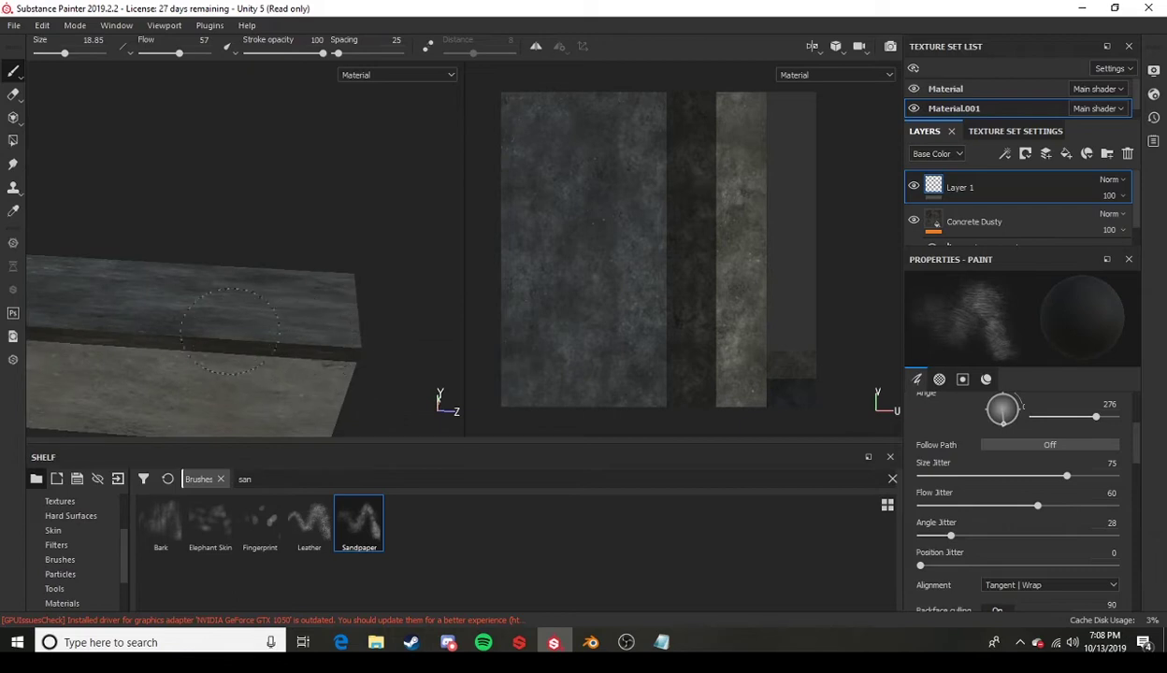
Adjust the Sandpaper brush to size 17.01, flow 43 and angle 282 for the cap's edges.
alt+drag(271, 335, 229, 309)
alt+drag(407, 329, 470, 274)
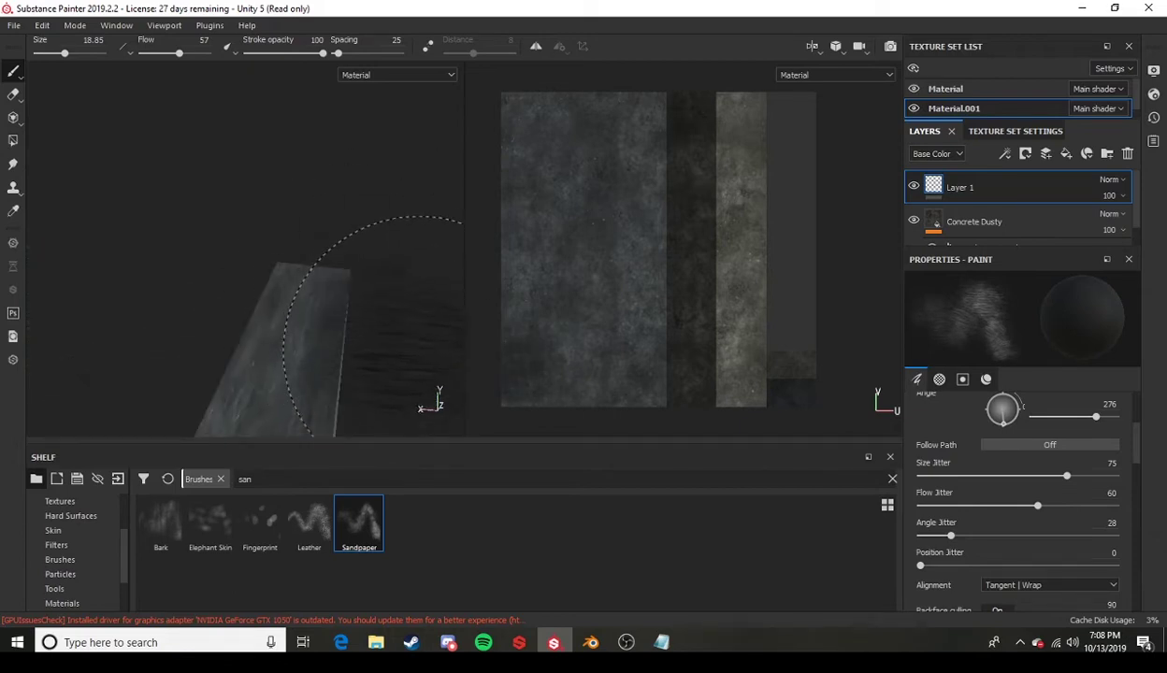
click(306, 308)
ctrl+drag(306, 308, 312, 308)
ctrl+right_drag(309, 308, 340, 312)
mouse_move(281, 312)
ctrl+mouse_down()
mouse_move(294, 311)
mouse_move(253, 312)
ctrl+mouse_up()
ctrl+drag(327, 376, 327, 315)
ctrl+right_drag(336, 373, 314, 373)
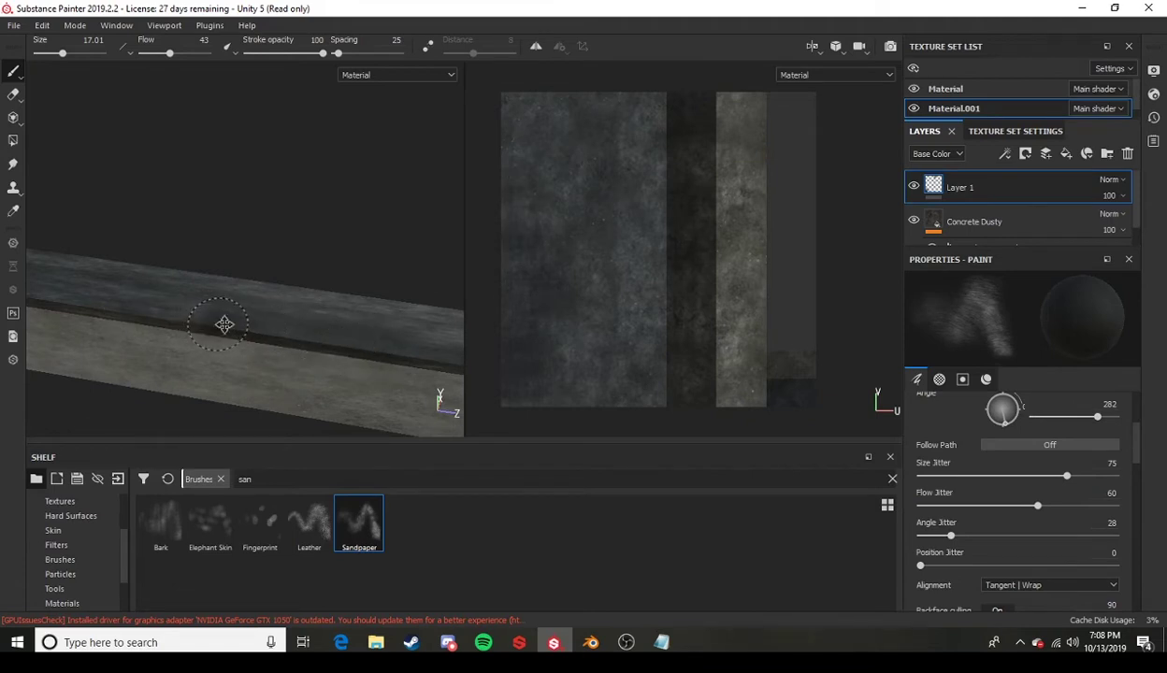
Paint dark Sandpaper wear along both long edges and the sides of the top cap.
alt+drag(224, 324, 320, 355)
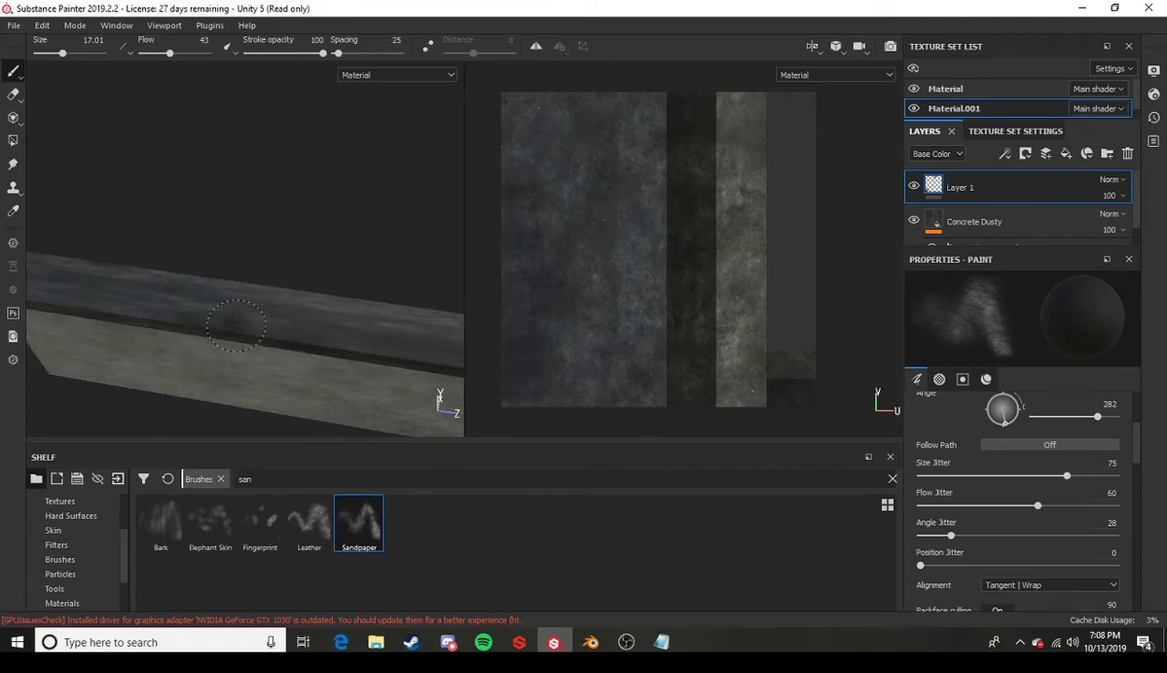
mouse_move(198, 297)
alt+mouse_down()
mouse_move(259, 287)
mouse_move(299, 257)
alt+mouse_up()
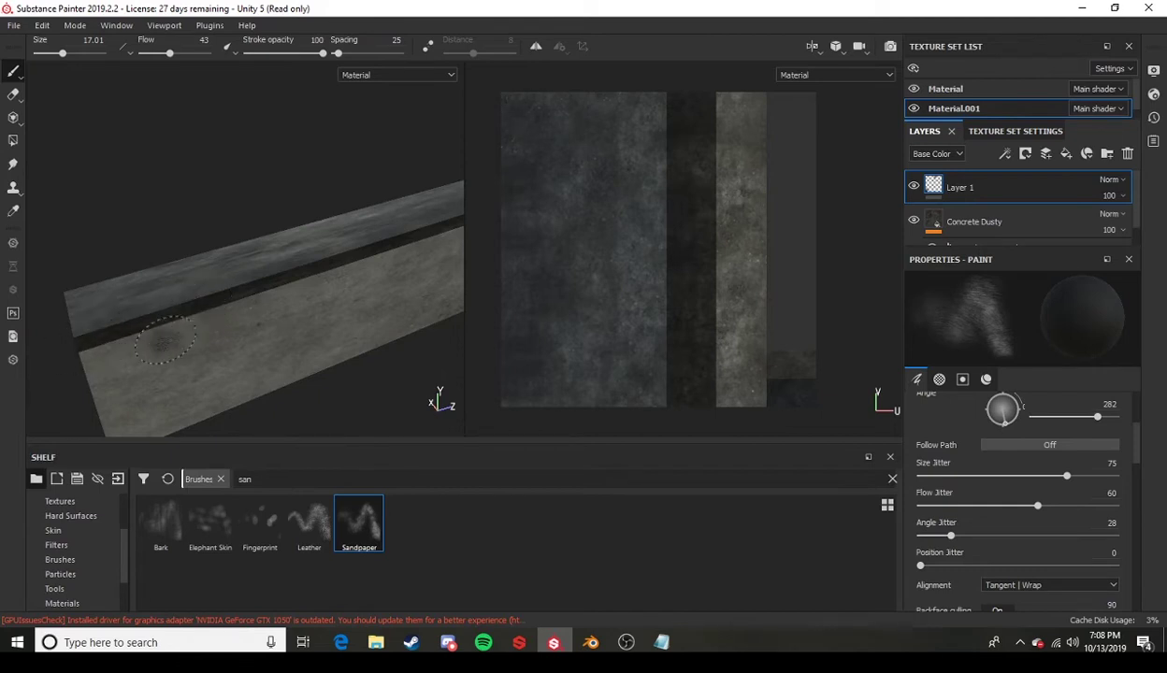
alt+drag(165, 343, 388, 313)
mouse_move(447, 290)
alt+mouse_down()
mouse_move(271, 307)
mouse_move(347, 268)
mouse_move(341, 286)
mouse_move(278, 308)
mouse_move(213, 417)
mouse_move(287, 376)
mouse_move(253, 406)
mouse_move(96, 371)
mouse_move(333, 348)
mouse_move(286, 368)
alt+mouse_up()
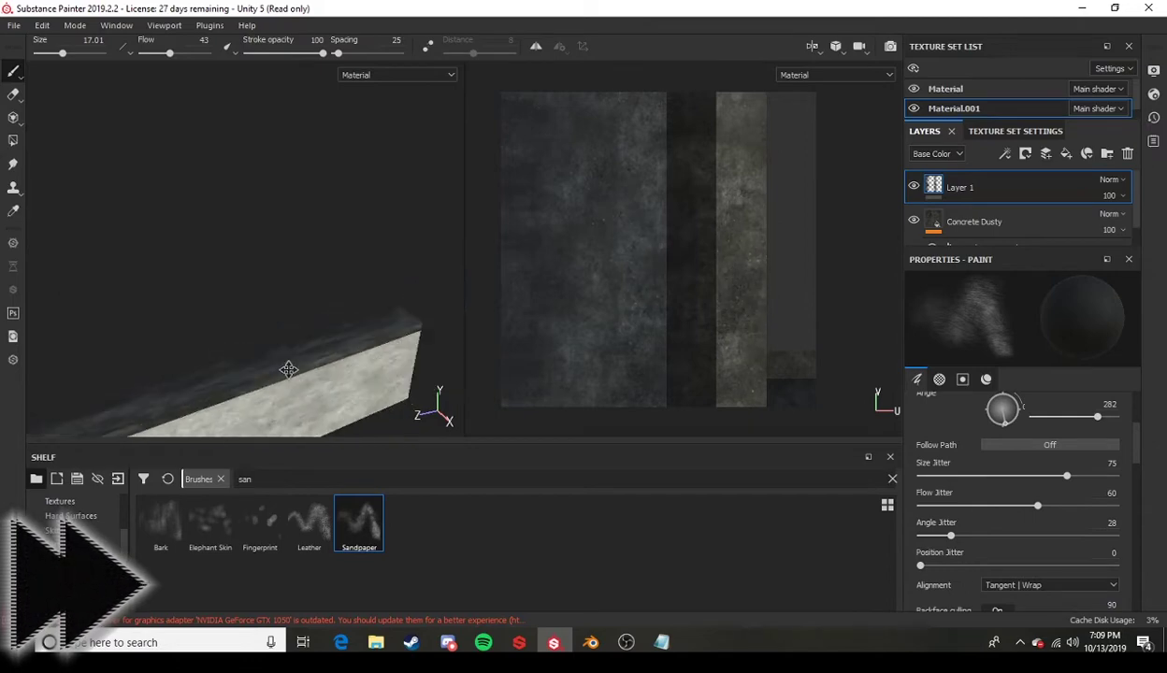
mouse_move(213, 396)
mouse_down()
mouse_move(380, 321)
mouse_move(396, 335)
mouse_move(381, 396)
mouse_move(182, 398)
mouse_move(221, 398)
mouse_move(308, 348)
mouse_up()
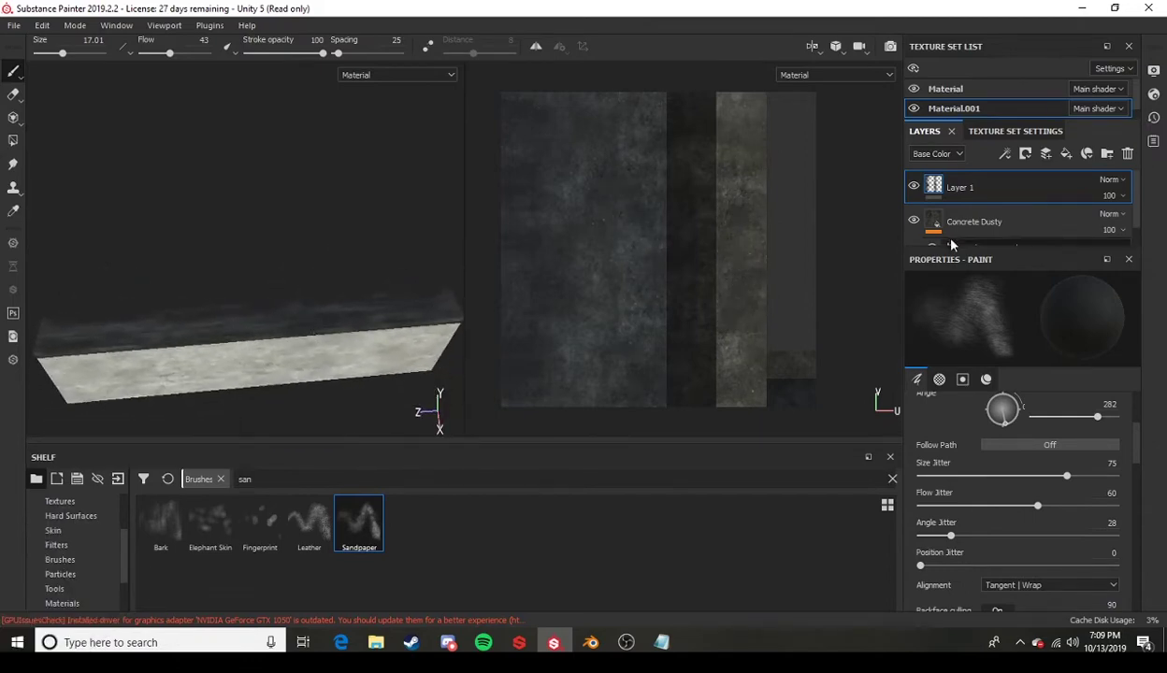
Add a new paint layer above Layer 1 and set the brush's base color to light grey, with R, G and B at 0.784.
click(1046, 154)
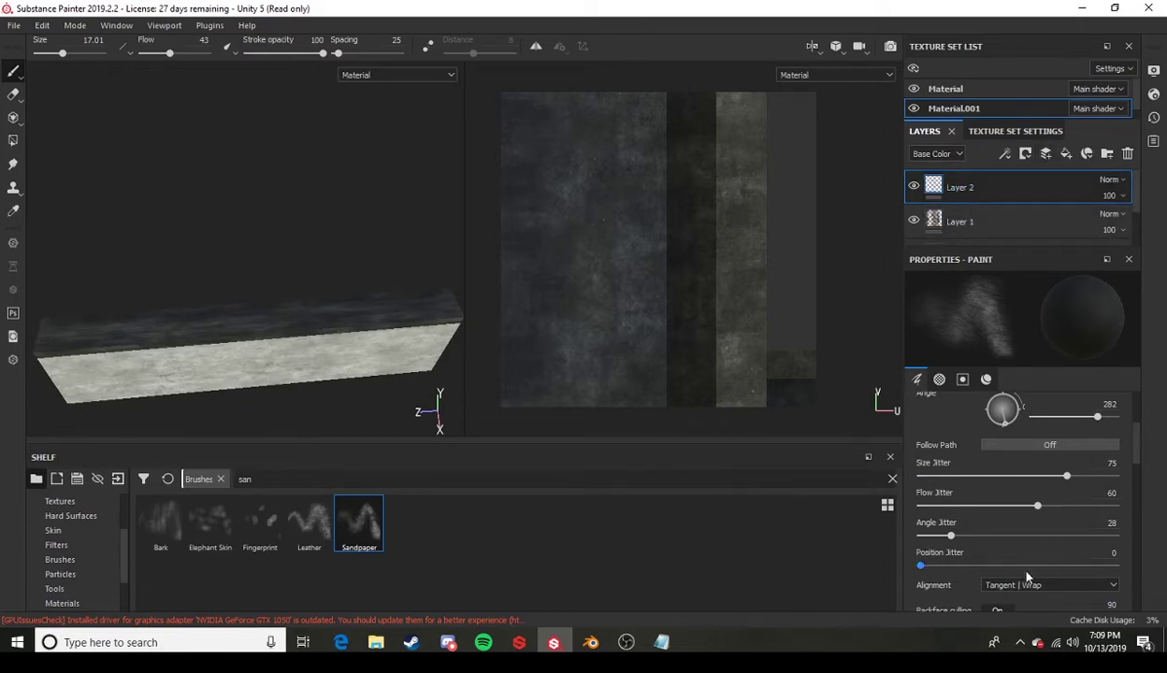
scroll(1027, 576, down, 10)
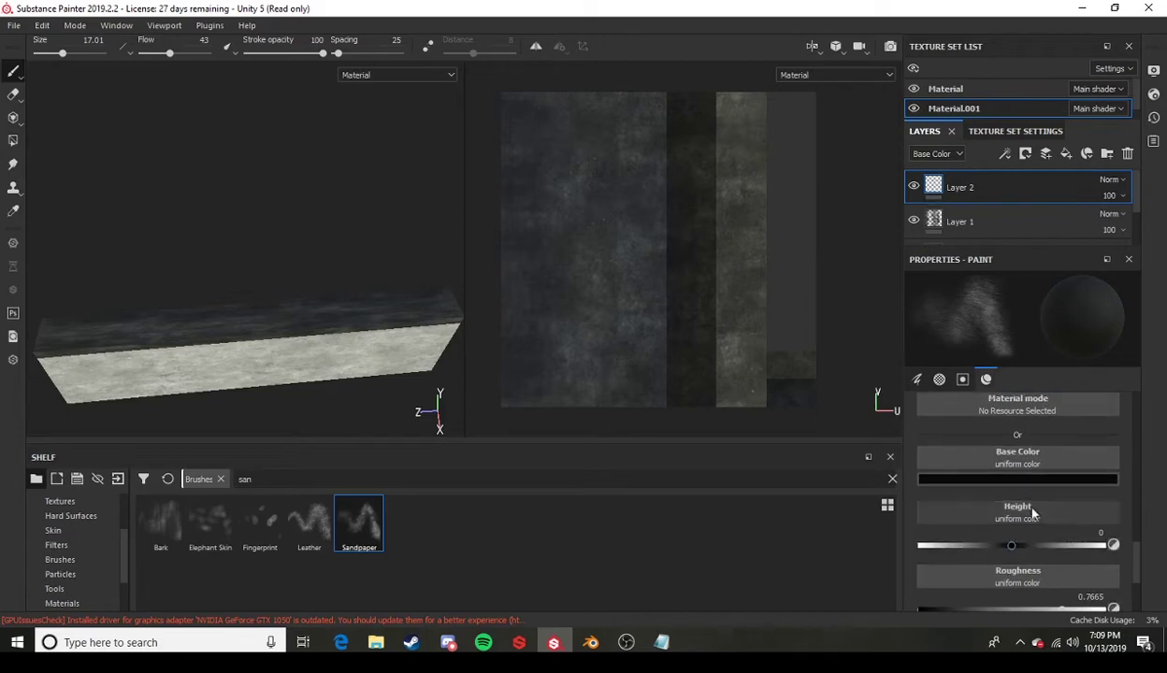
click(1021, 472)
drag(967, 388, 925, 348)
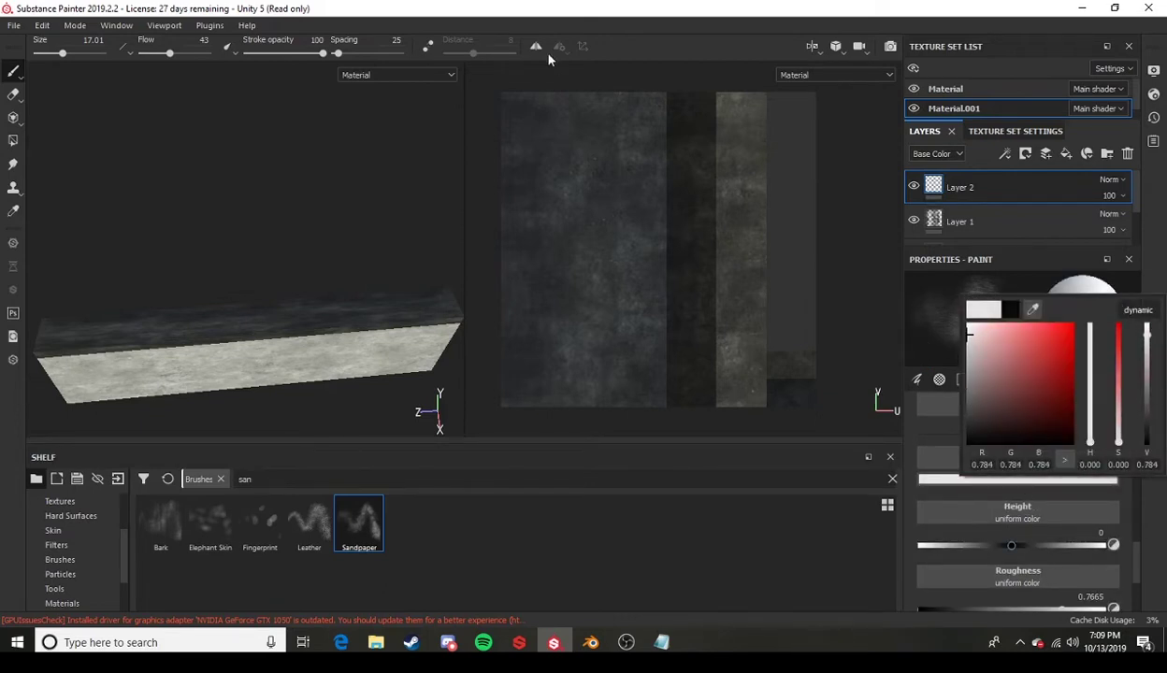
click(582, 23)
Search the brushes for "scra", choose Scratches 4 and enlarge the brush to size 24.21.
double_click(245, 479)
text(scra)
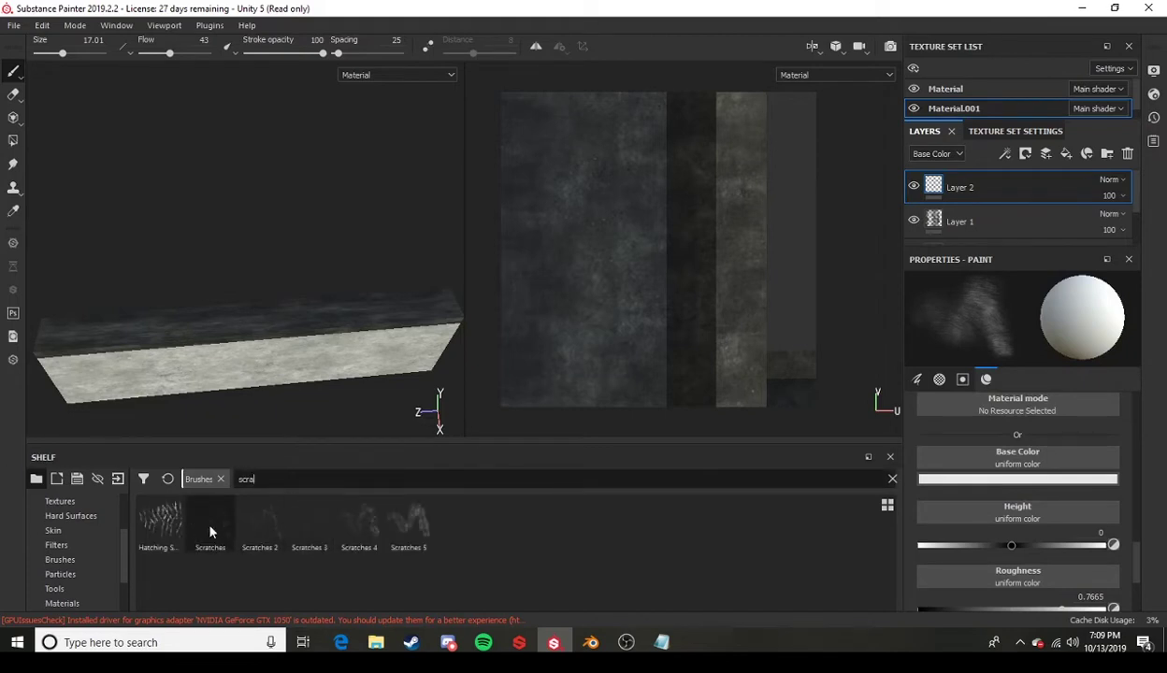
click(360, 520)
scroll(281, 269, up, 5)
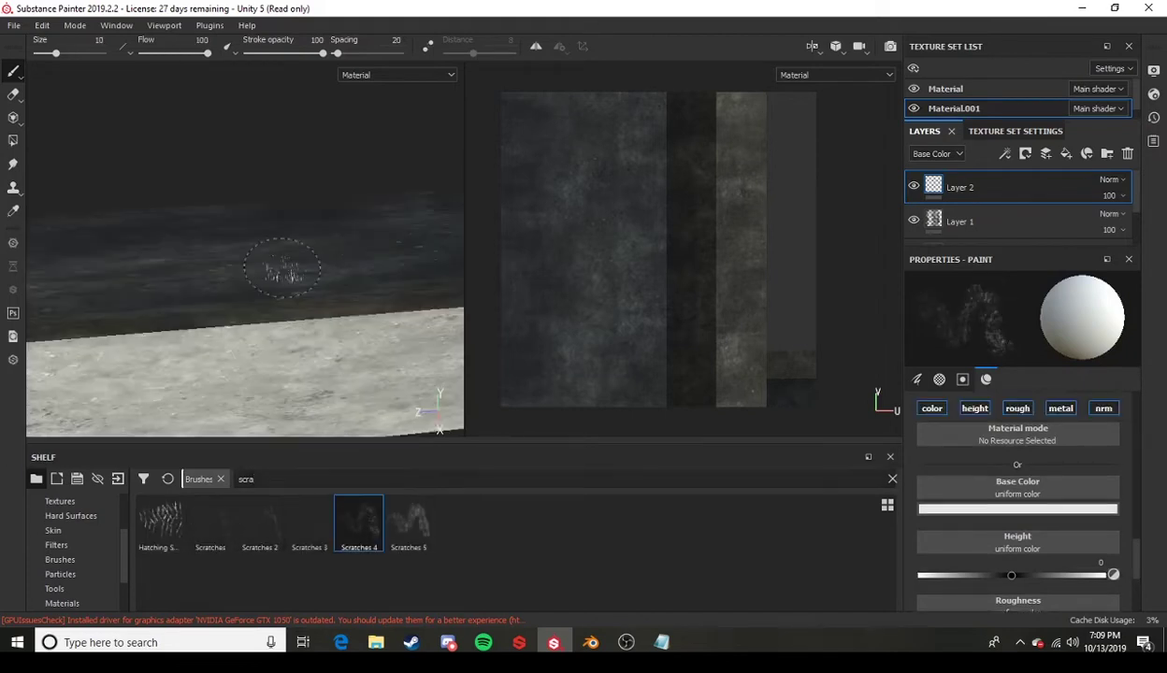
mouse_move(436, 248)
alt+mouse_down()
mouse_move(258, 260)
mouse_move(857, 260)
alt+mouse_up()
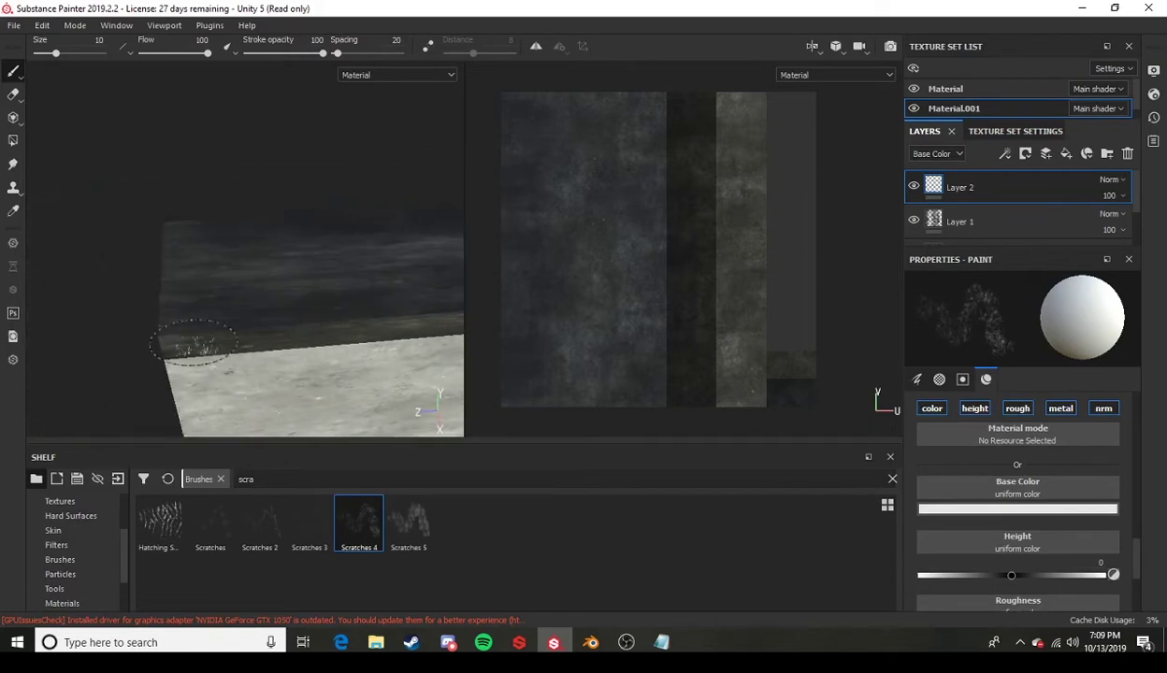
click(187, 327)
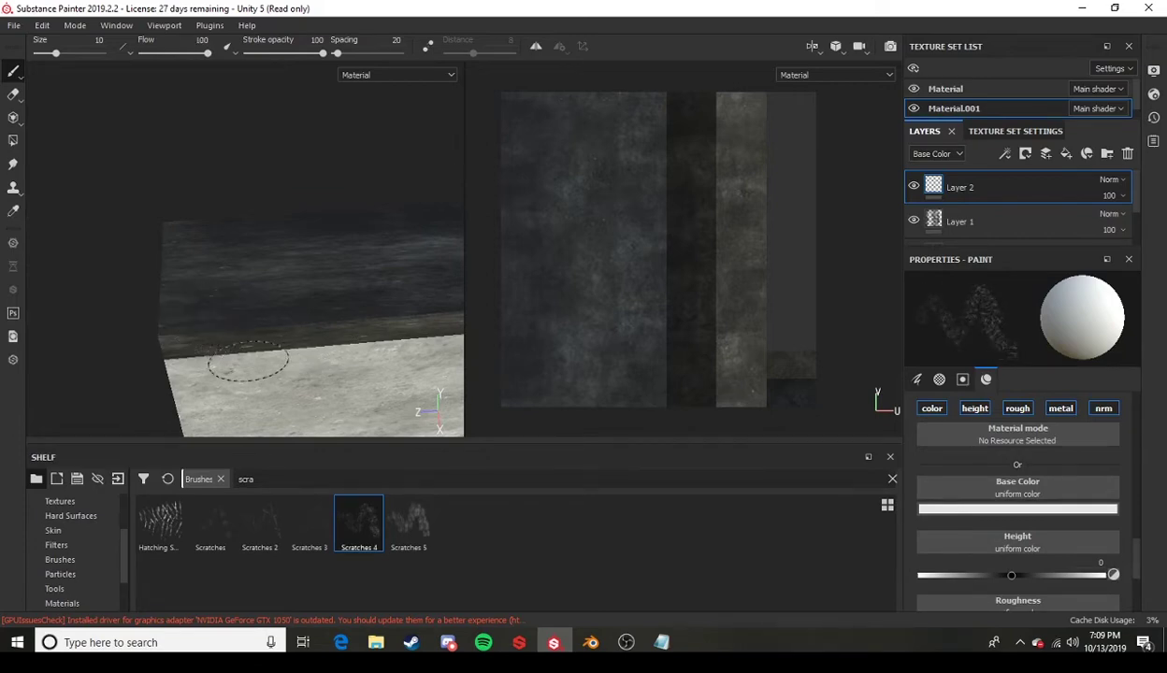
ctrl+right_drag(219, 323, 222, 331)
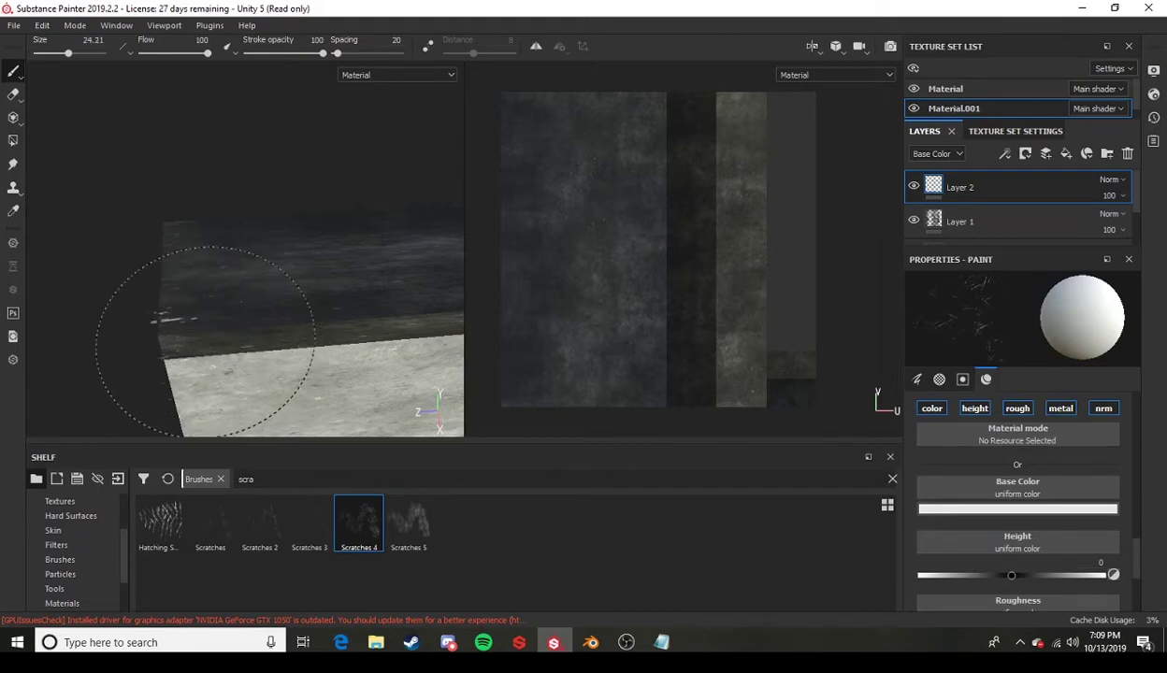
Try painting light scratches along the cap's lower side edge, and undo them.
drag(234, 337, 384, 348)
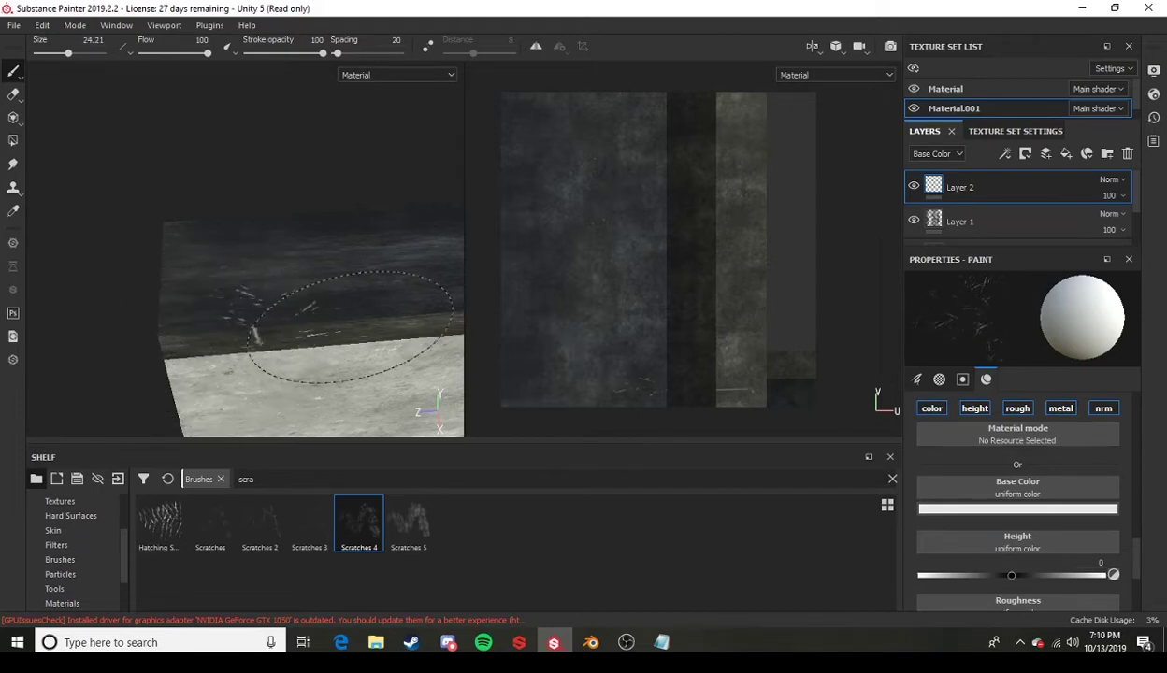
mouse_move(309, 344)
alt+mouse_down()
mouse_move(187, 292)
mouse_move(685, 421)
alt+mouse_up()
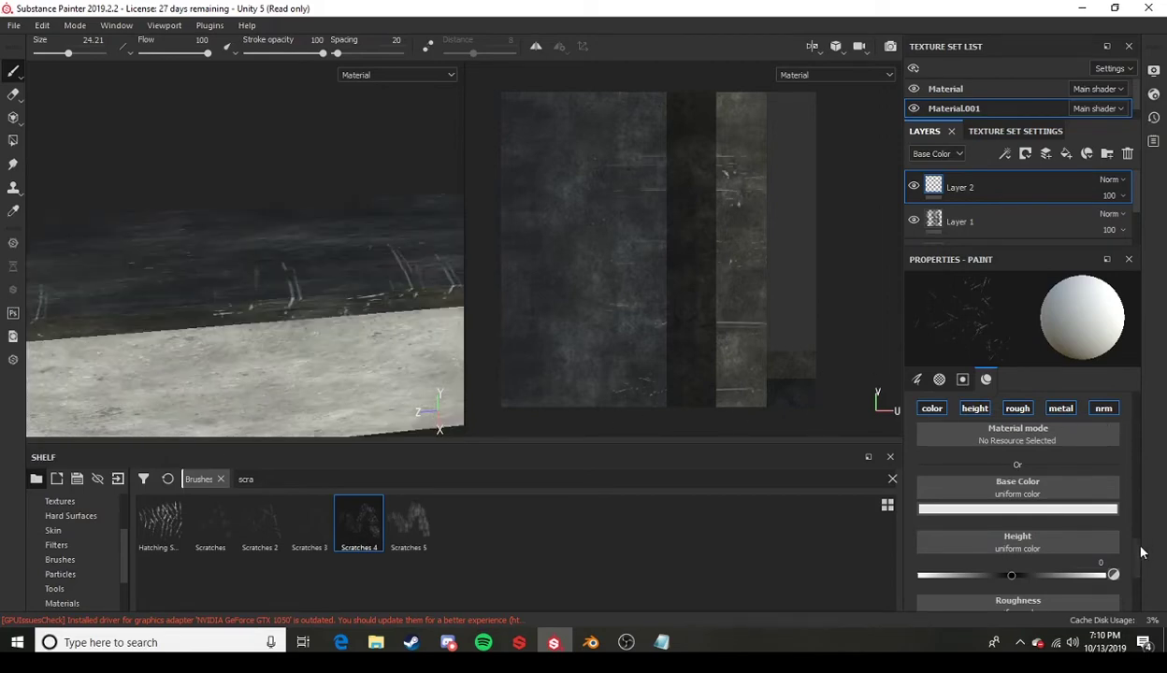
key(ctrl+z)
Reduce the Scratches 4 brush's angle jitter to 4.
scroll(379, 288, down, 5)
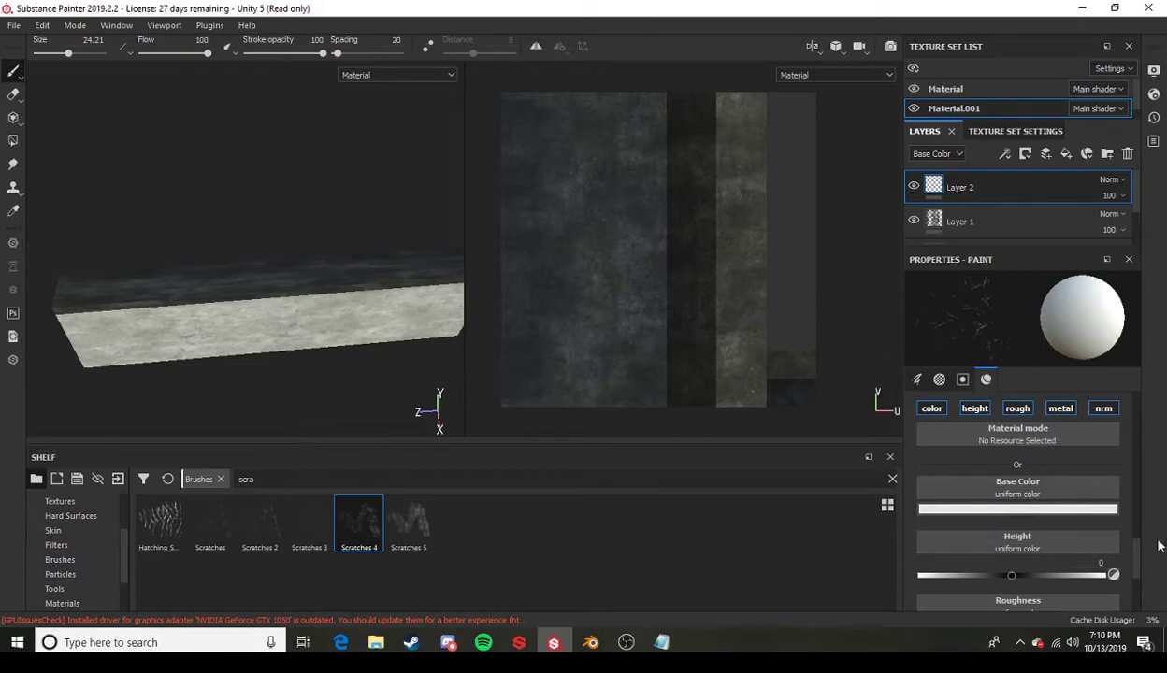
scroll(1122, 434, up, 5)
scroll(1122, 434, down, 1)
scroll(1138, 433, up, 3)
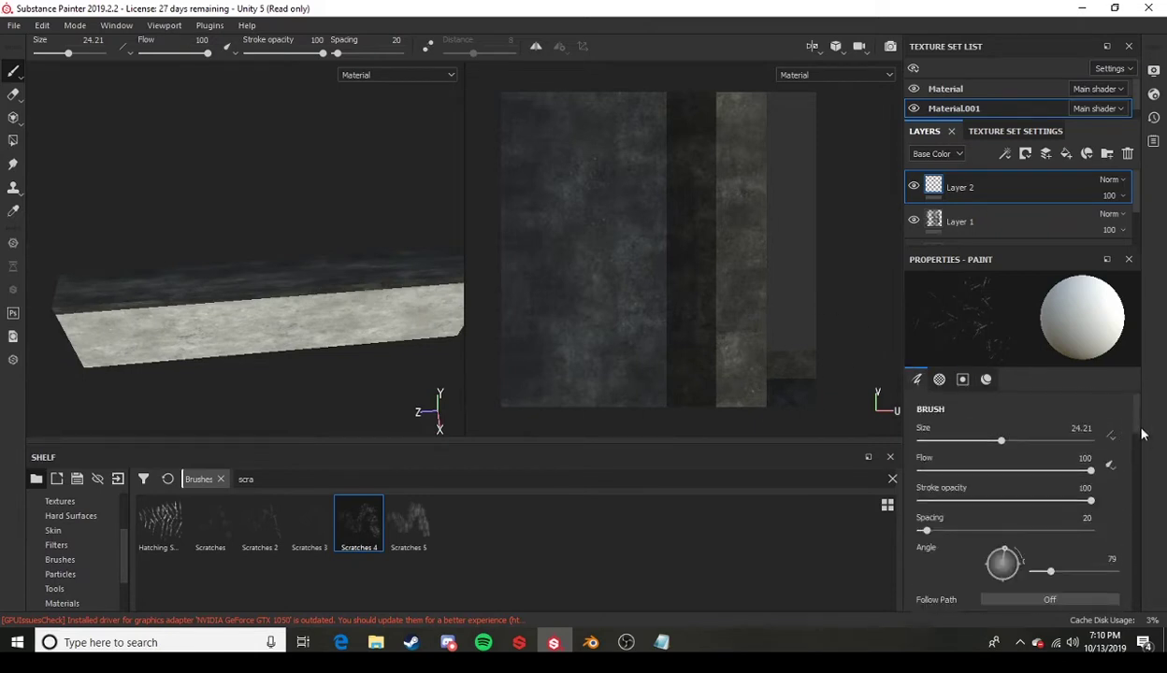
scroll(1139, 438, down, 5)
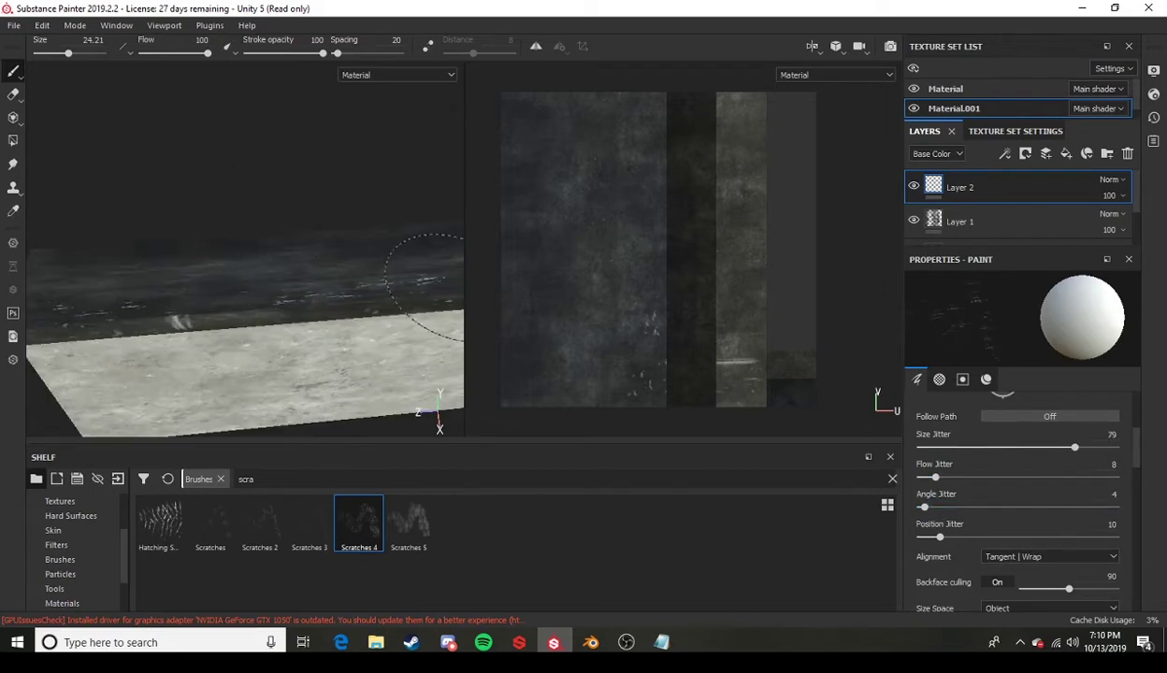
Paint light scratches along the cap's sides and top edges, and add another paint layer above Layer 2.
alt+drag(425, 281, 208, 350)
mouse_move(345, 305)
alt+mouse_down()
mouse_move(438, 262)
mouse_move(412, 290)
alt+mouse_up()
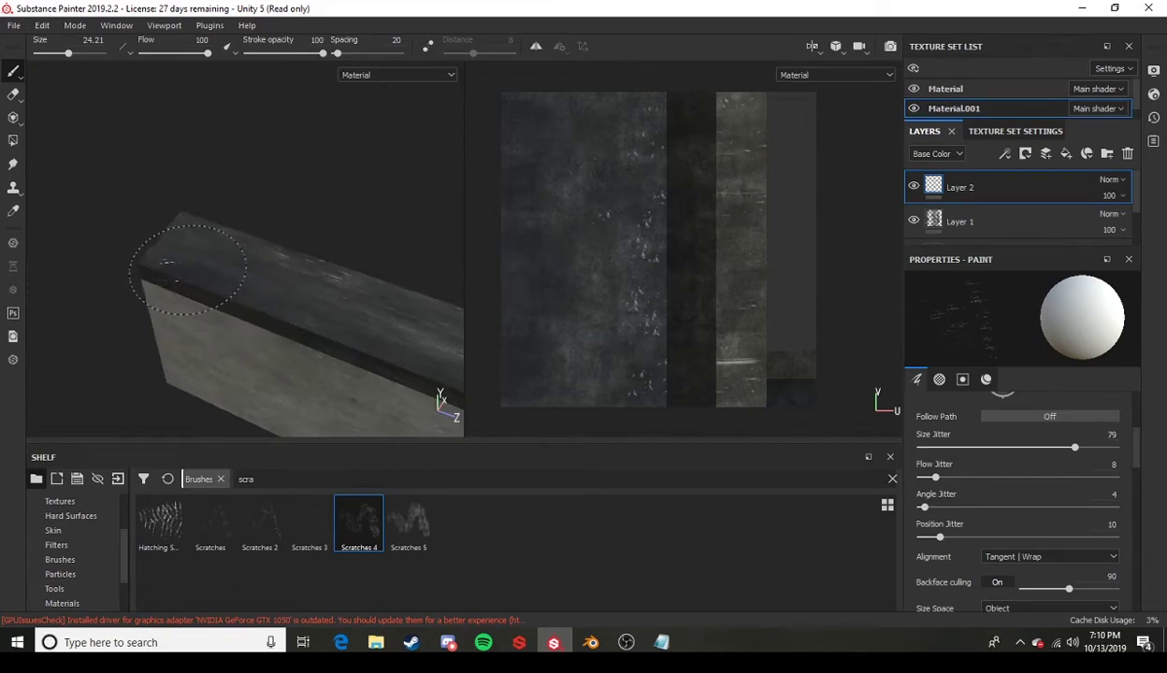
mouse_move(220, 271)
alt+mouse_down()
mouse_move(278, 282)
mouse_move(305, 253)
mouse_move(300, 269)
mouse_move(328, 315)
mouse_move(366, 309)
alt+mouse_up()
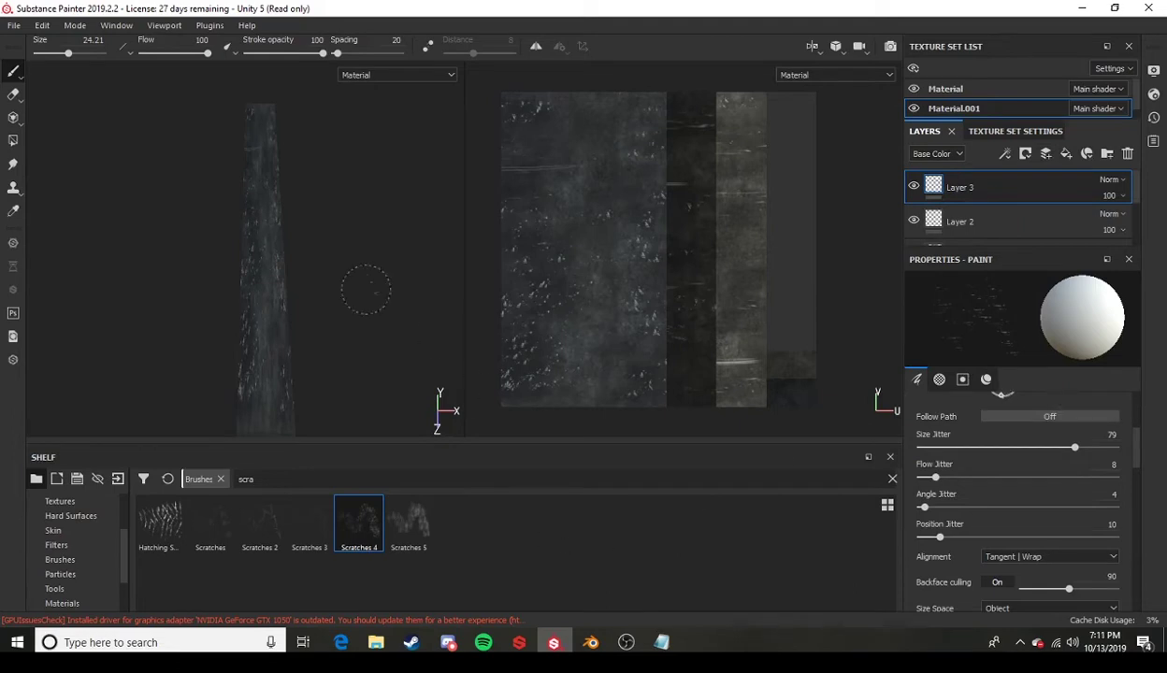
mouse_move(366, 290)
alt+mouse_down()
mouse_move(278, 347)
mouse_move(362, 292)
mouse_move(301, 313)
alt+mouse_up()
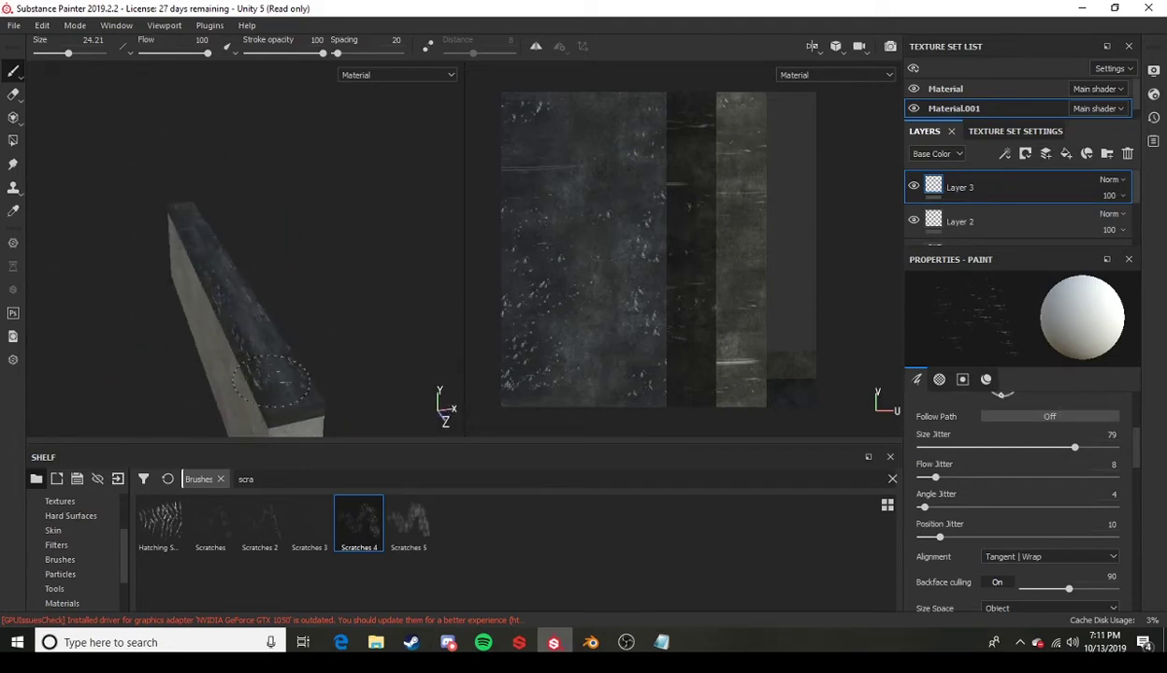
Search the brushes for "dirt" and choose the Dirt Spots brush.
click(13, 75)
double_click(301, 478)
text(dir)
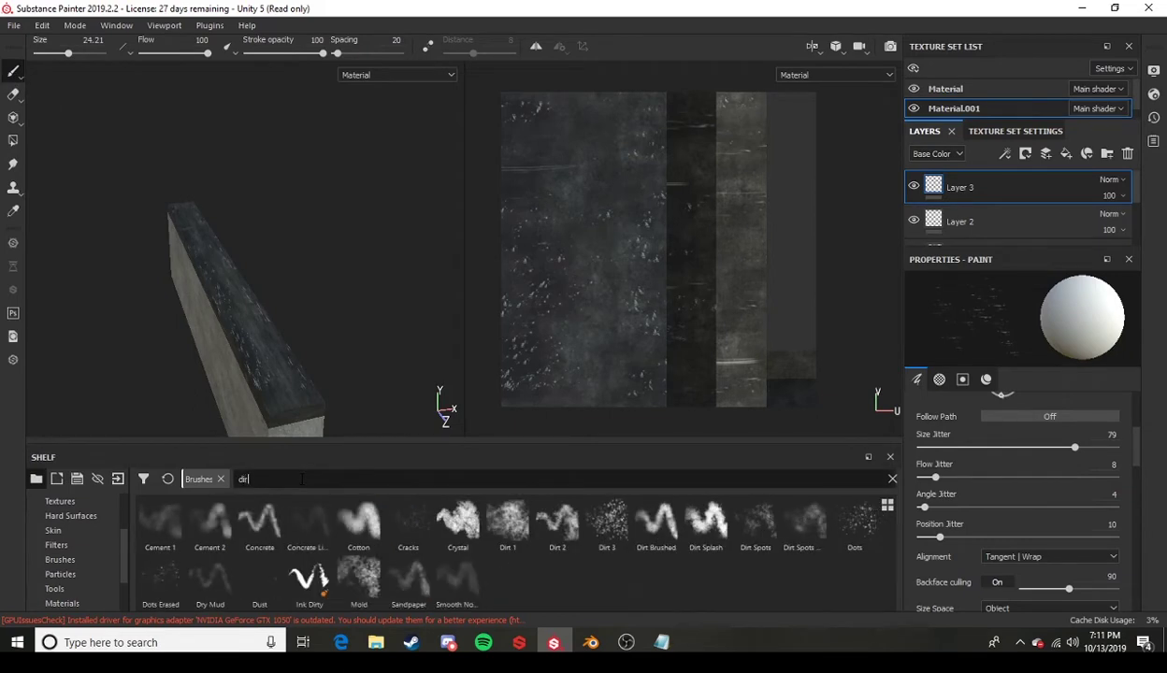
text(t)
click(755, 523)
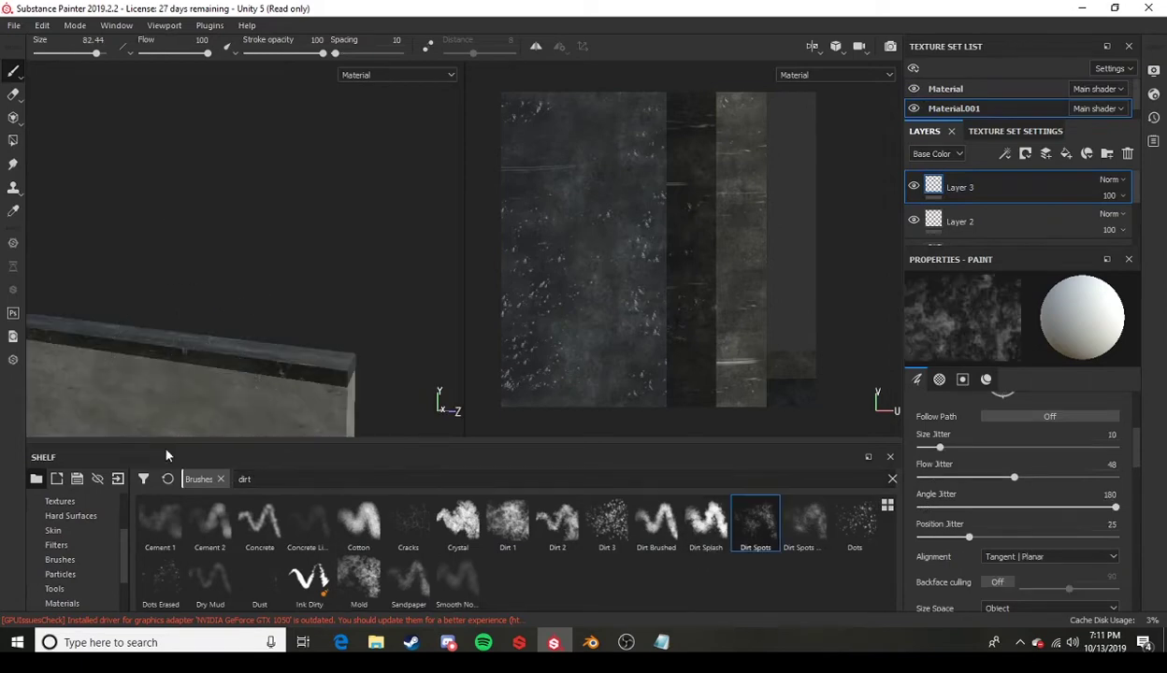
Set the Dirt Spots brush's base color to dark brown, with R 0.016, G 0.009 and B 0.004.
alt+drag(261, 334, 304, 314)
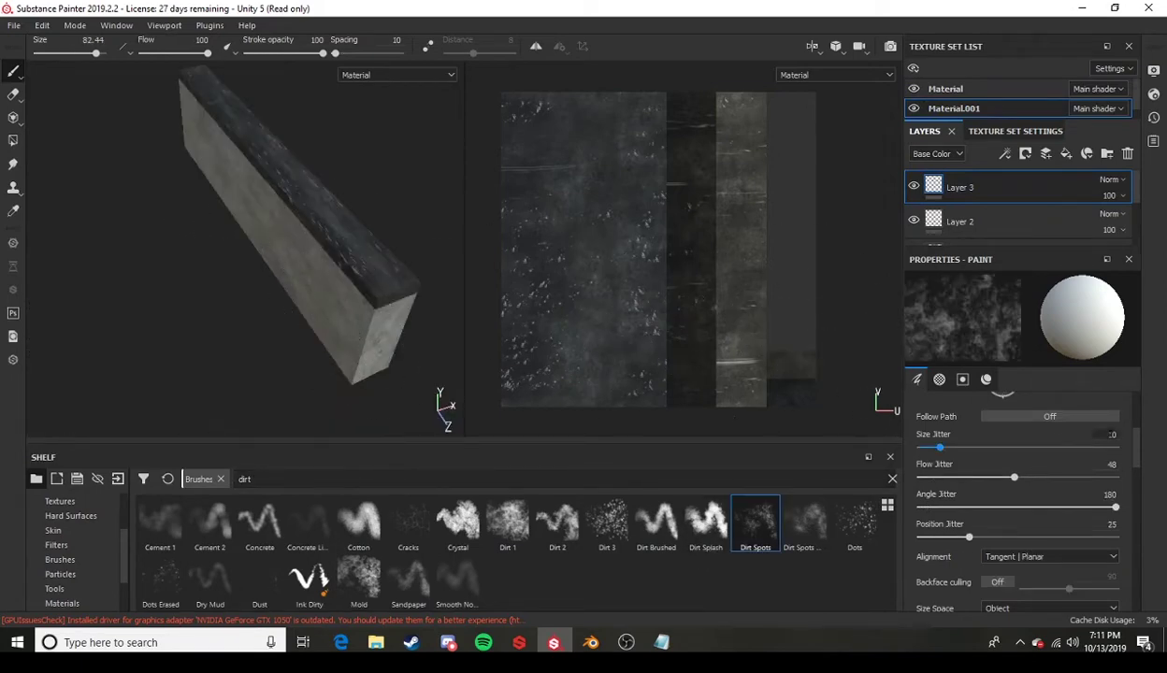
scroll(1113, 439, down, 10)
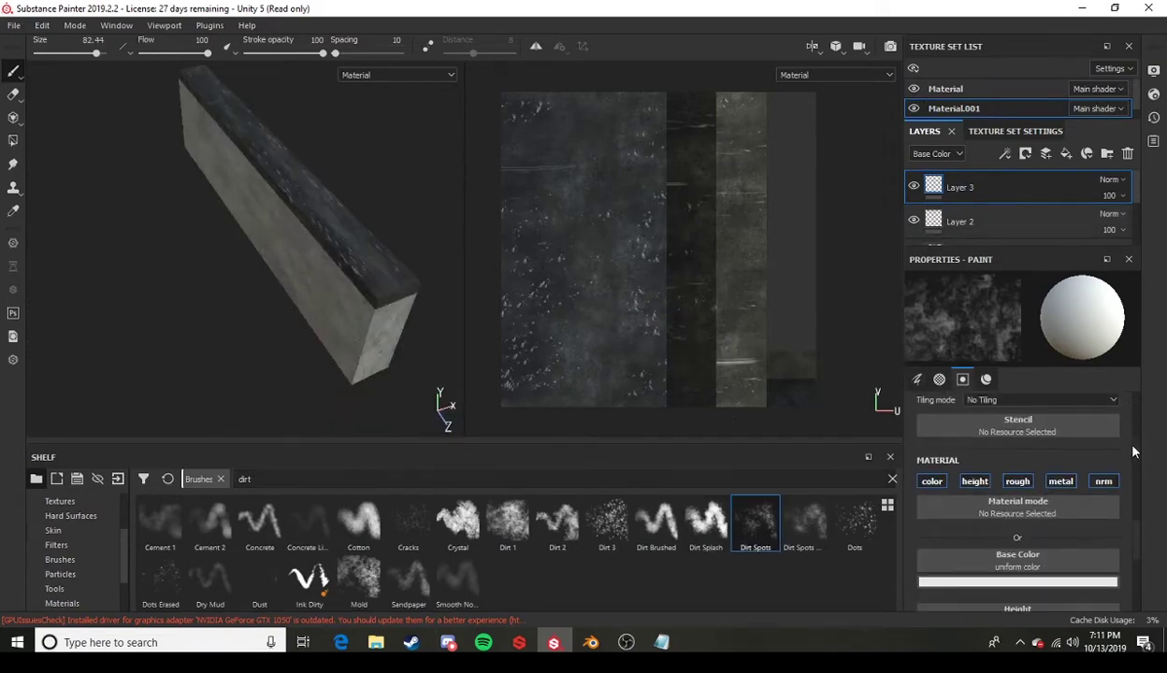
click(1017, 582)
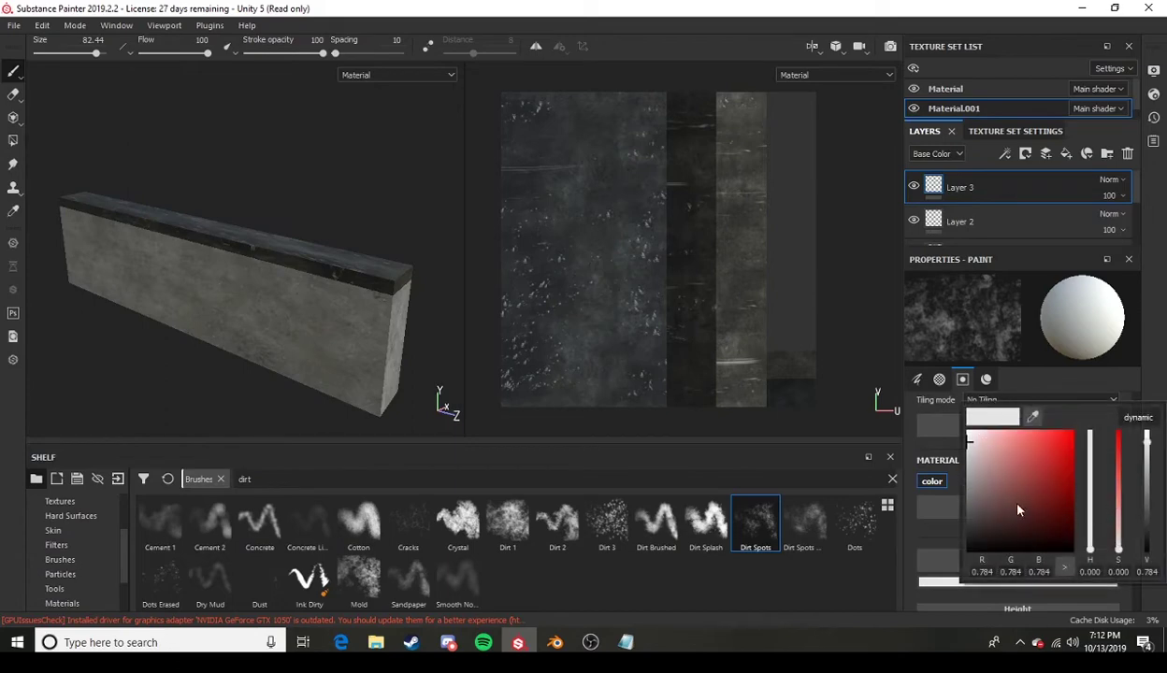
drag(1092, 552, 1091, 539)
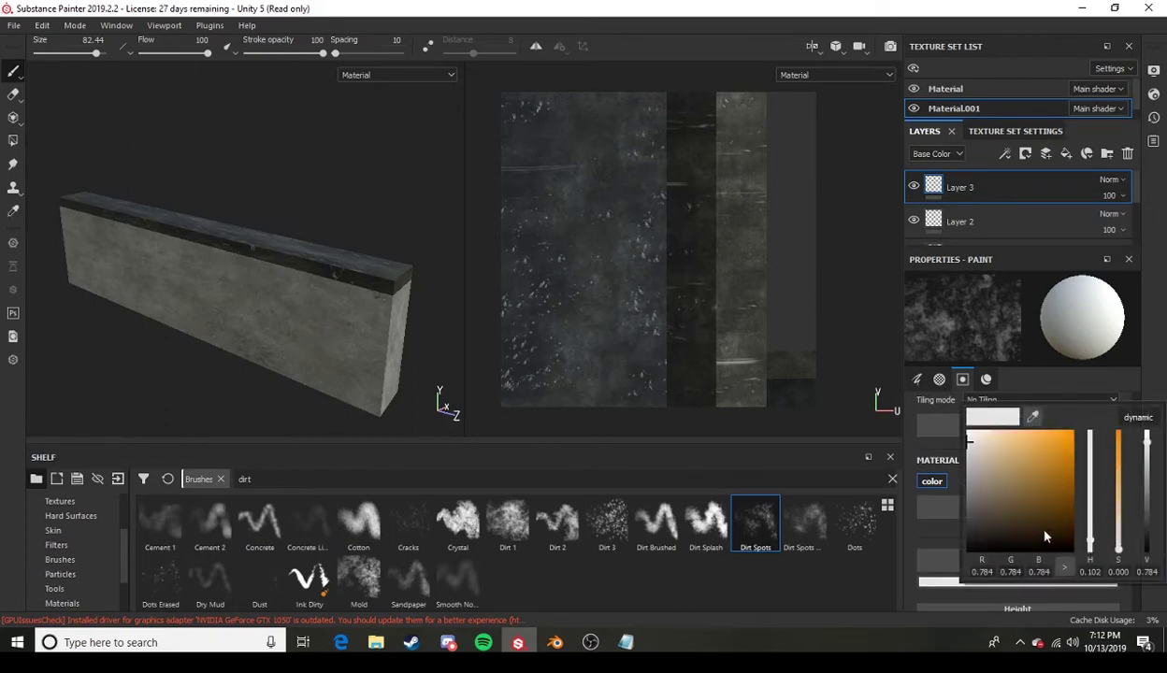
click(1051, 536)
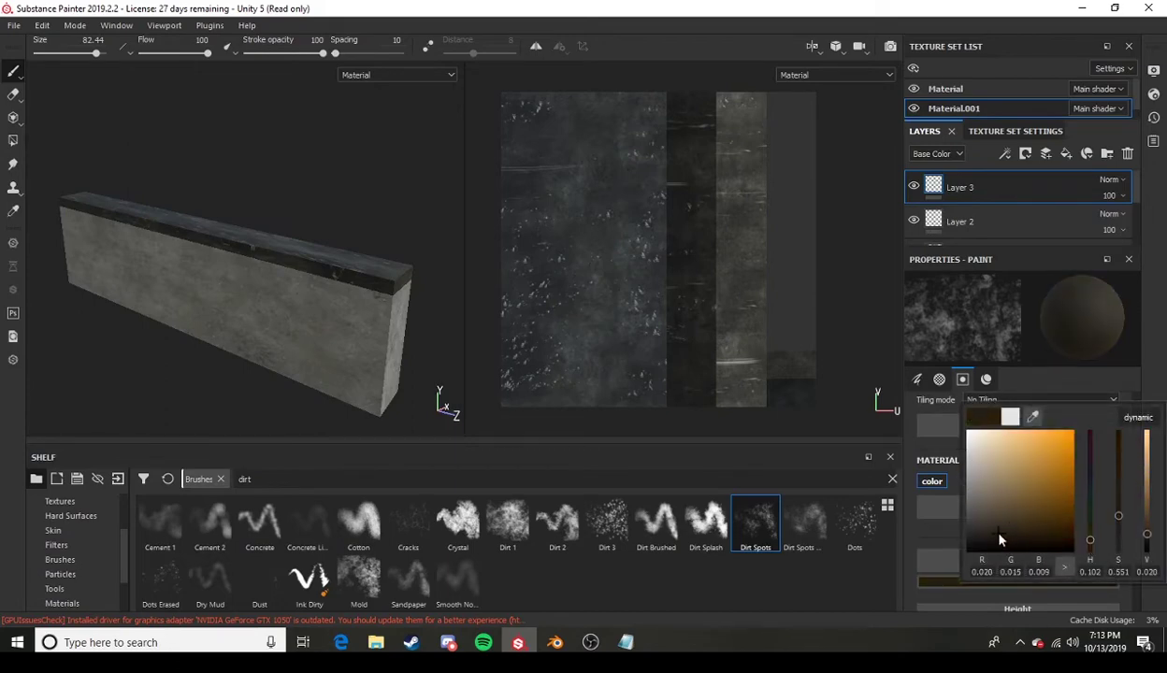
click(1089, 543)
click(1012, 535)
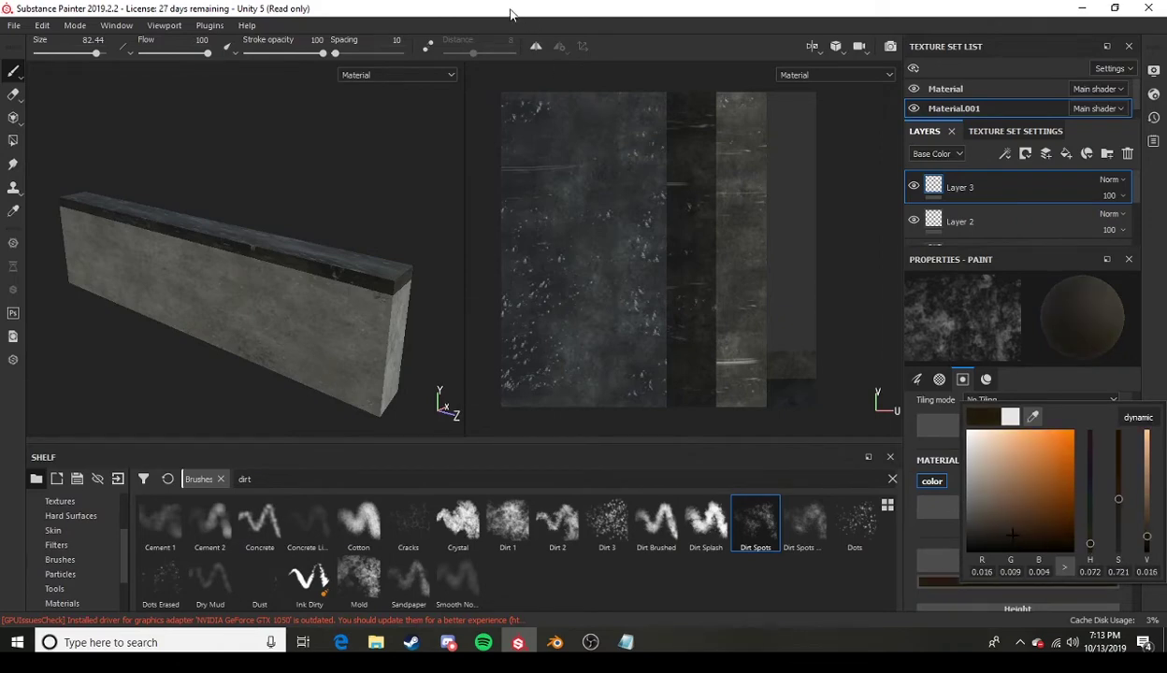
click(214, 289)
Lower the Dirt Spots brush's flow to 30 and paint brown dirt over the ledge's top cap on Layer 3.
mouse_move(213, 289)
alt+mouse_down()
mouse_move(261, 339)
mouse_move(245, 339)
mouse_move(245, 304)
alt+mouse_up()
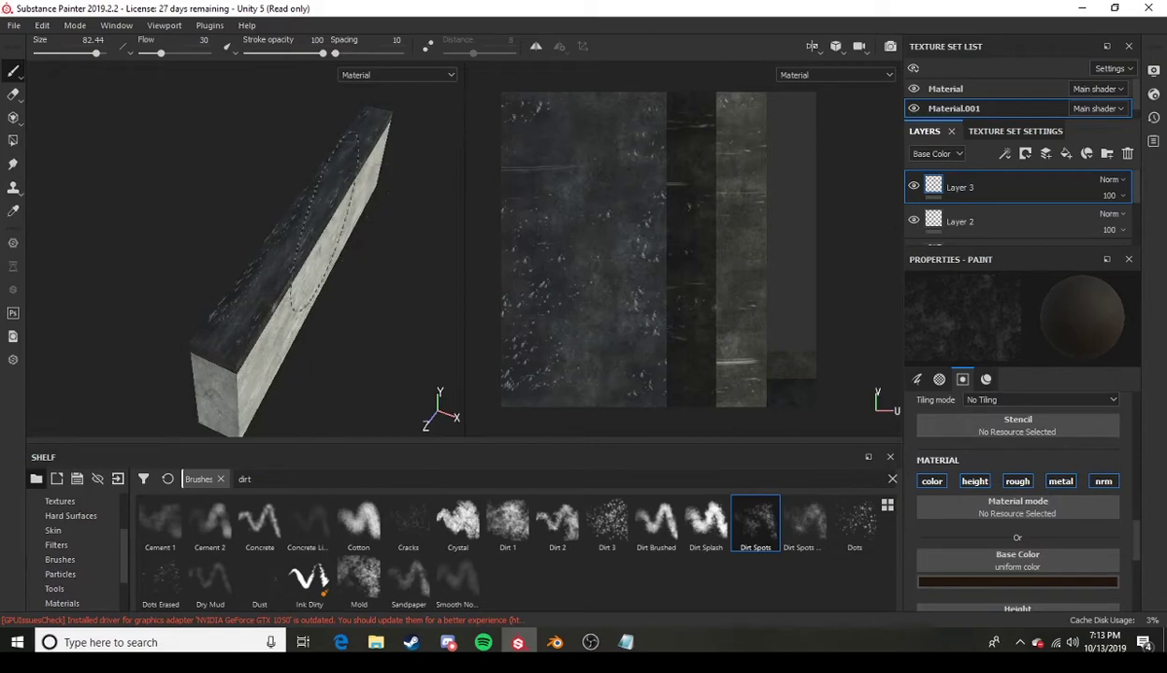
alt+drag(324, 224, 341, 290)
mouse_move(402, 245)
alt+mouse_down()
mouse_move(280, 337)
mouse_move(203, 319)
mouse_move(374, 309)
mouse_move(239, 294)
mouse_move(213, 314)
mouse_move(248, 187)
mouse_move(209, 273)
mouse_move(325, 260)
mouse_move(276, 322)
mouse_move(308, 337)
mouse_move(286, 234)
mouse_move(365, 325)
mouse_move(458, 355)
alt+mouse_up()
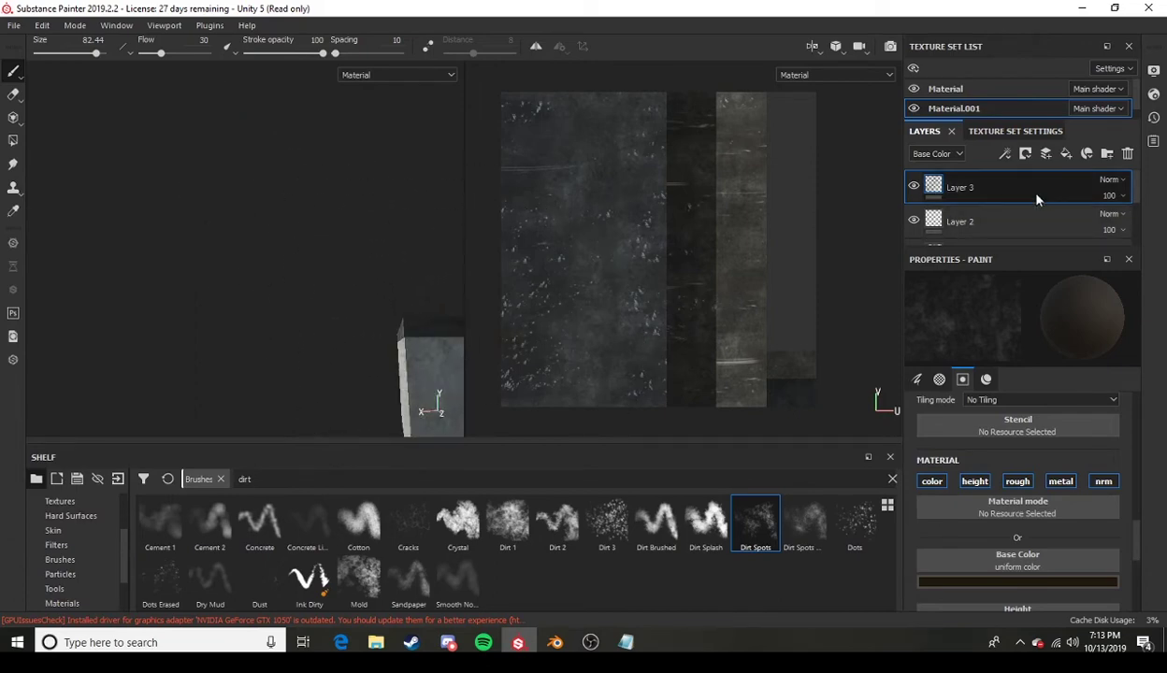
Copy the dirt layer, Layer 3, from Material.001 into the Material texture set above Concrete Dusty, and toggle its visibility to compare.
right_click(1008, 188)
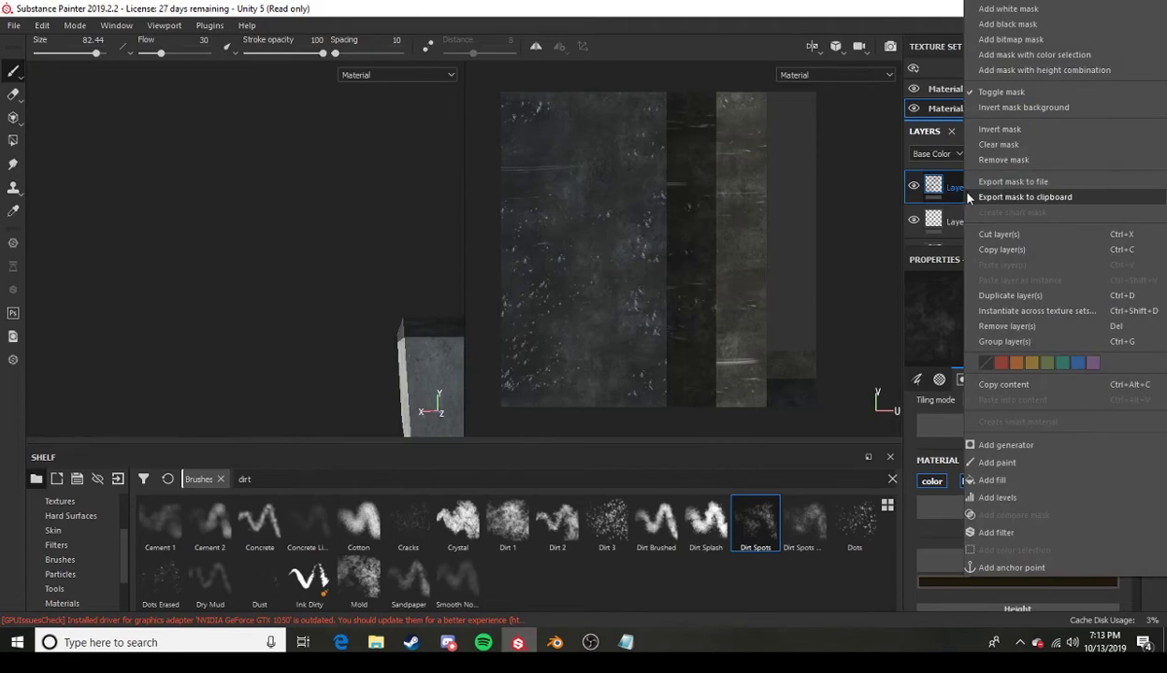
click(977, 247)
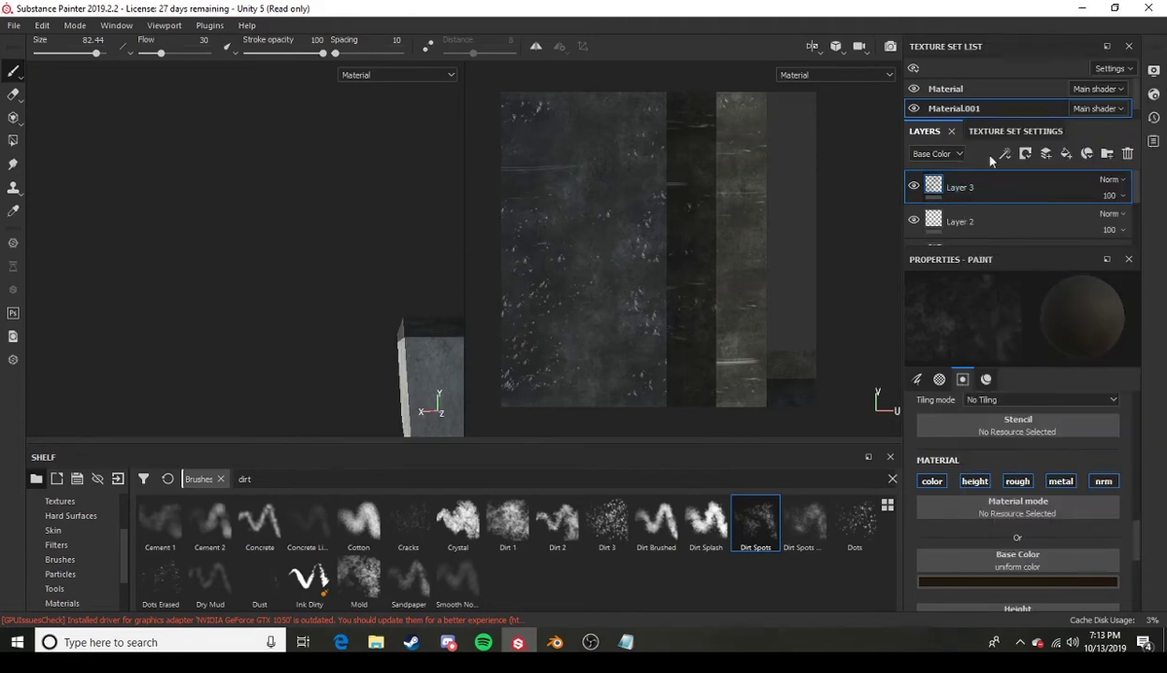
click(962, 89)
right_click(981, 221)
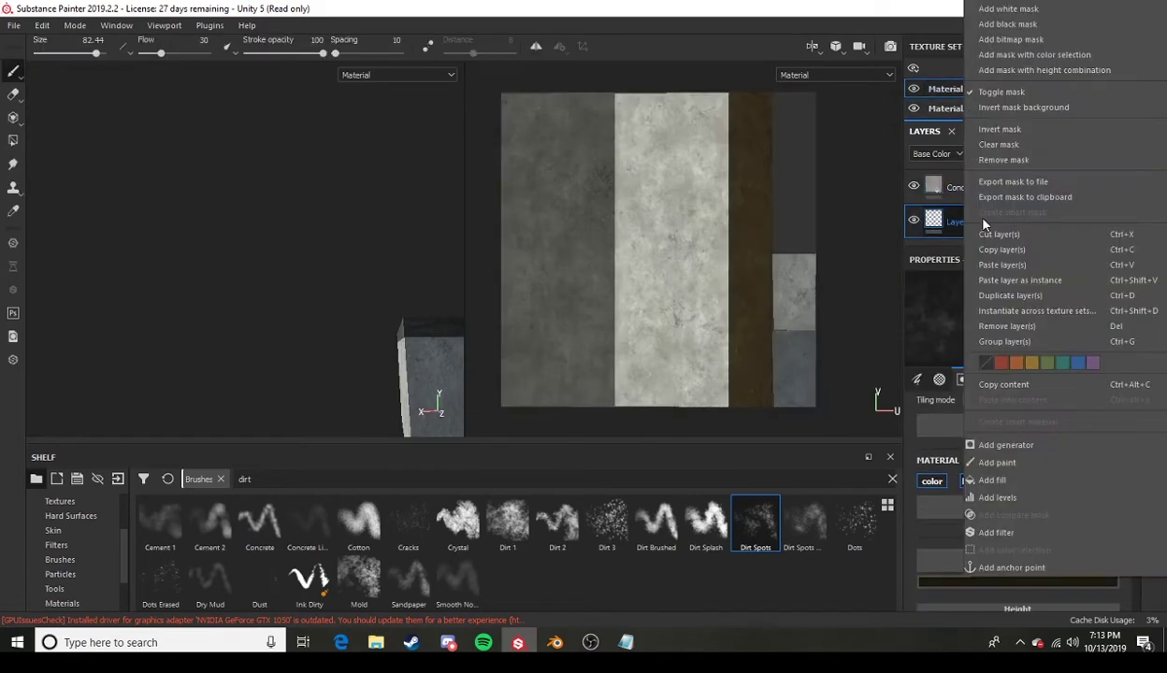
click(994, 235)
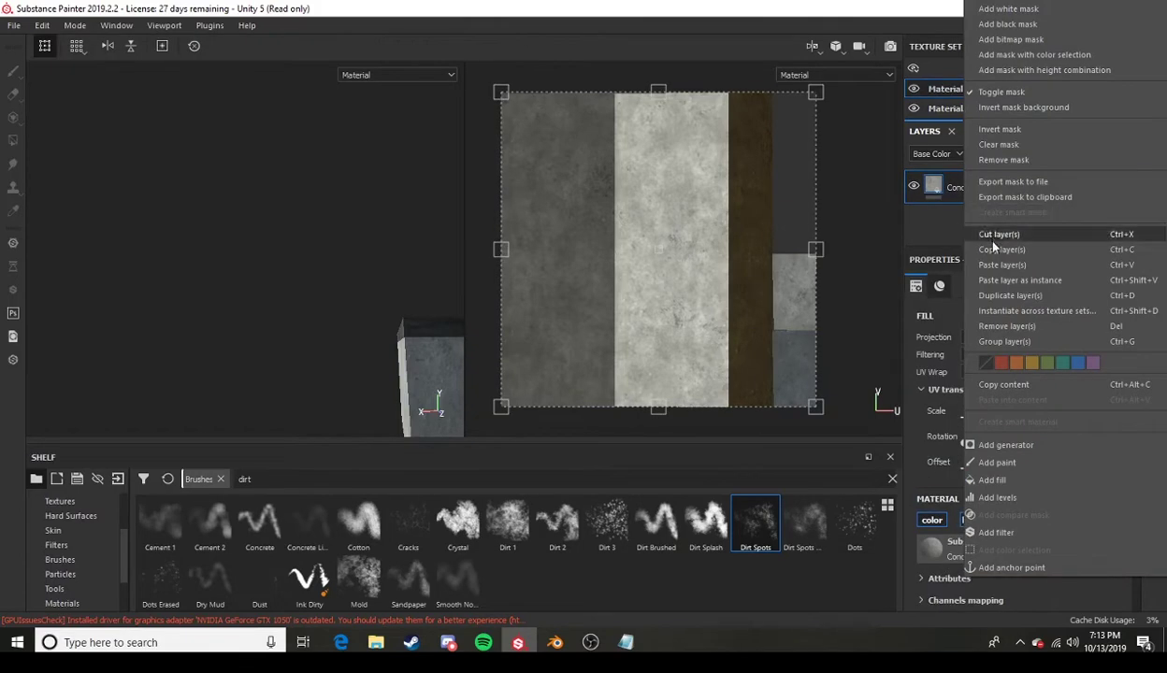
click(1001, 264)
scroll(275, 294, up, 3)
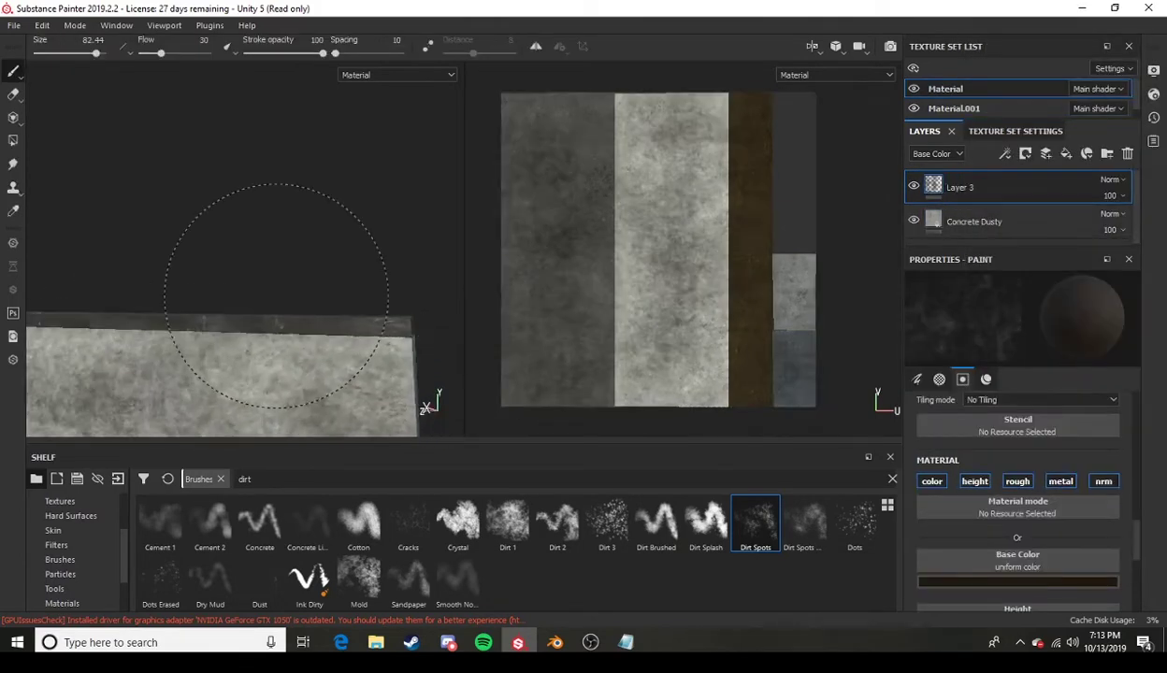
scroll(275, 294, down, 3)
click(914, 186)
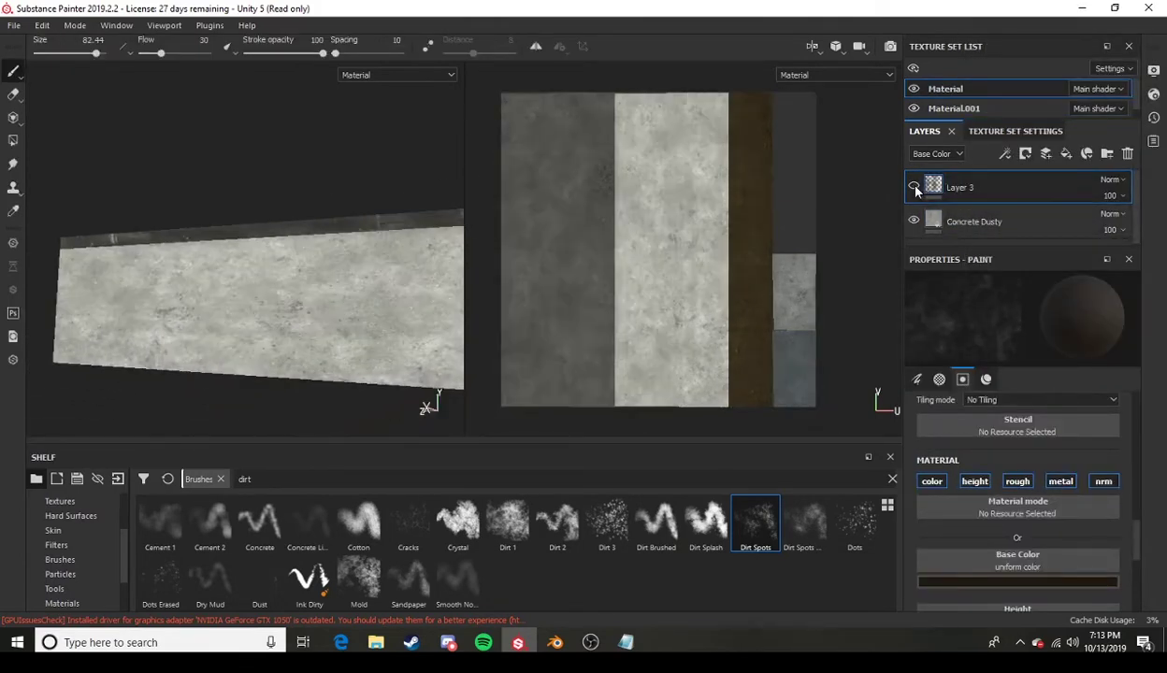
click(914, 186)
Paint brown Dirt Spots over the concrete body's long sides and end faces on Layer 3.
mouse_move(250, 214)
alt+mouse_down()
mouse_move(378, 260)
mouse_move(329, 247)
mouse_move(334, 260)
mouse_move(346, 201)
alt+mouse_up()
mouse_move(286, 240)
alt+mouse_down()
mouse_move(404, 254)
mouse_move(355, 276)
alt+mouse_up()
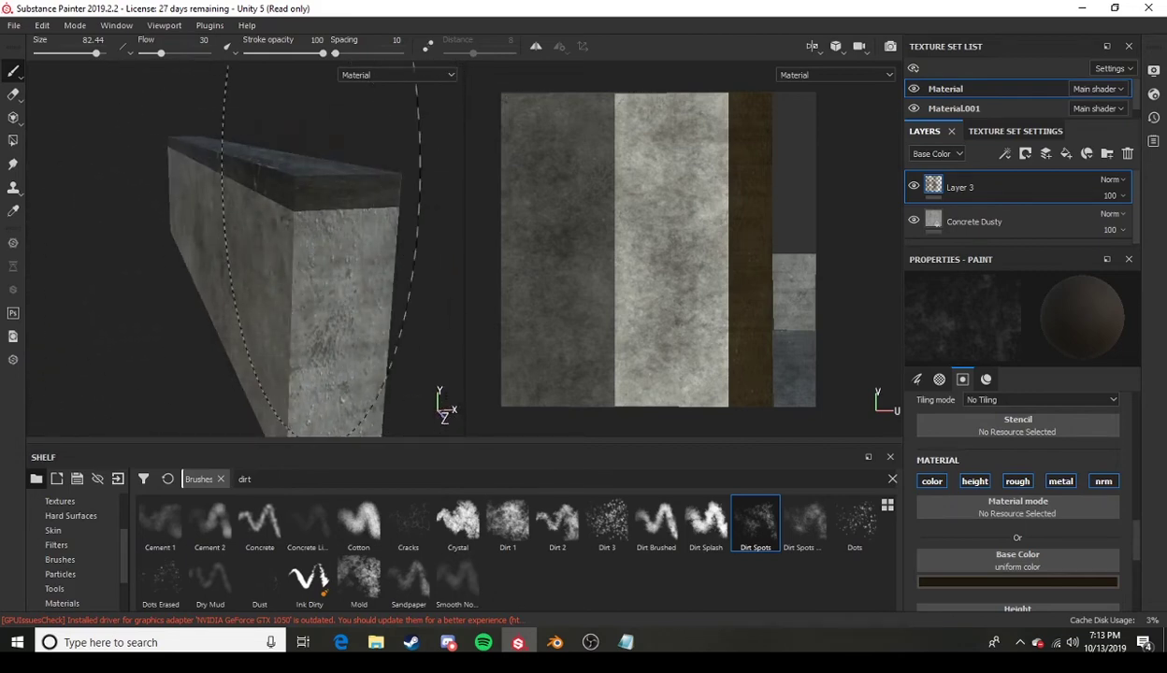
alt+drag(318, 253, 216, 207)
scroll(244, 218, up, 3)
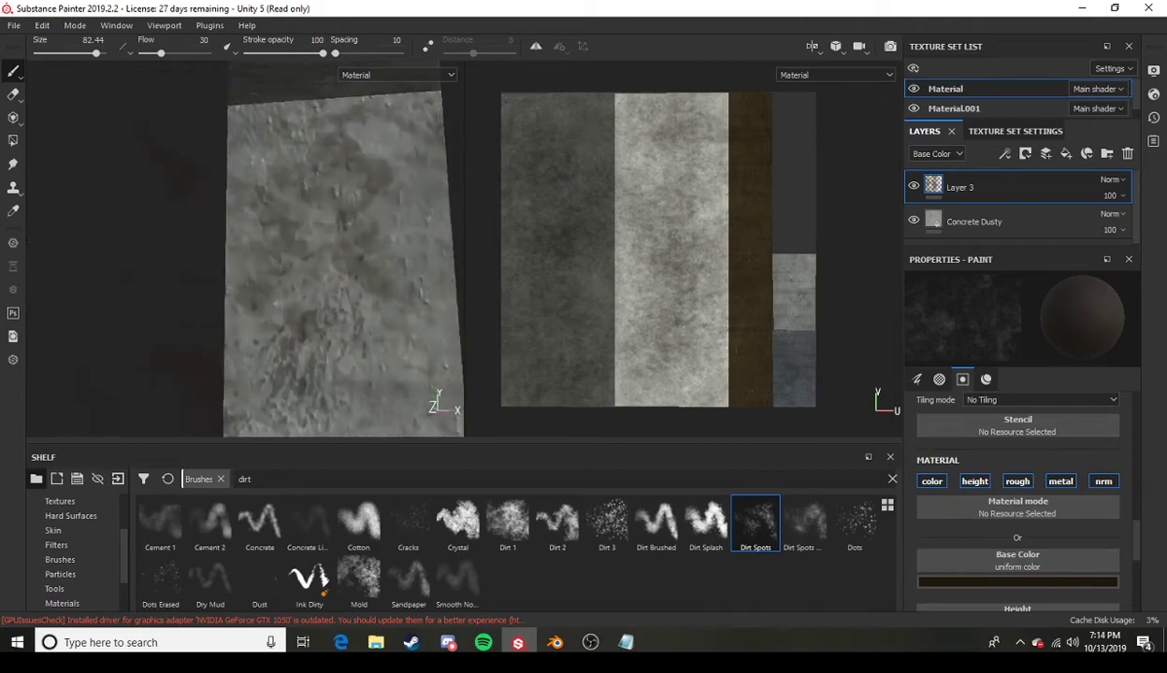
alt+middle_drag(244, 219, 191, 198)
scroll(191, 198, down, 4)
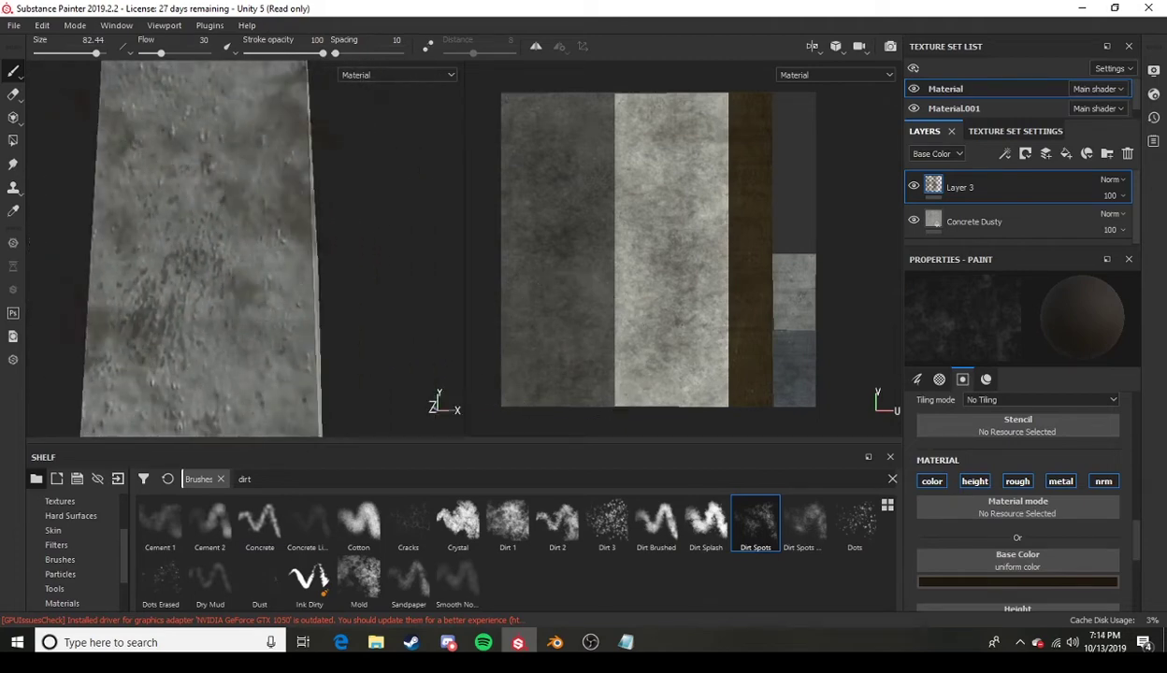
mouse_move(190, 199)
alt+mouse_down()
mouse_move(135, 282)
mouse_move(127, 244)
mouse_move(141, 196)
alt+mouse_up()
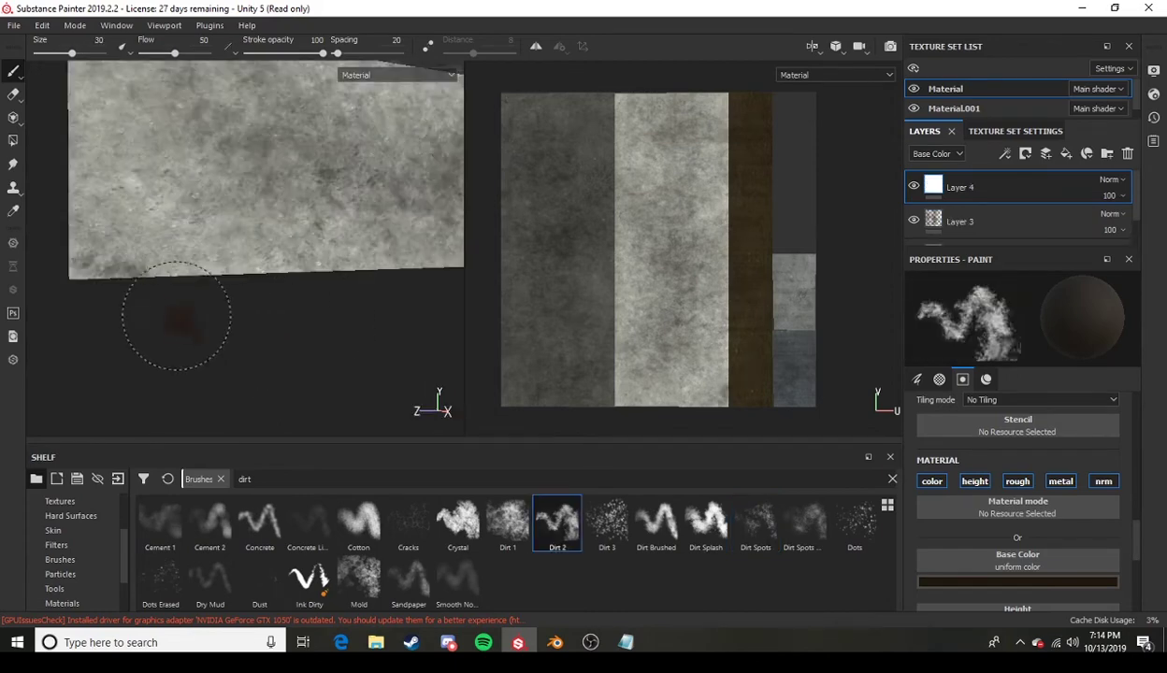
On a new Layer 4, paint dark dirt along the bottom edge of the body's light long side using Dirt 2, reducing its size to 12.11.
mouse_move(172, 315)
mouse_down()
mouse_move(75, 248)
mouse_move(122, 243)
mouse_move(136, 265)
mouse_move(276, 273)
mouse_up()
ctrl+right_drag(276, 273, 234, 273)
drag(271, 271, 365, 253)
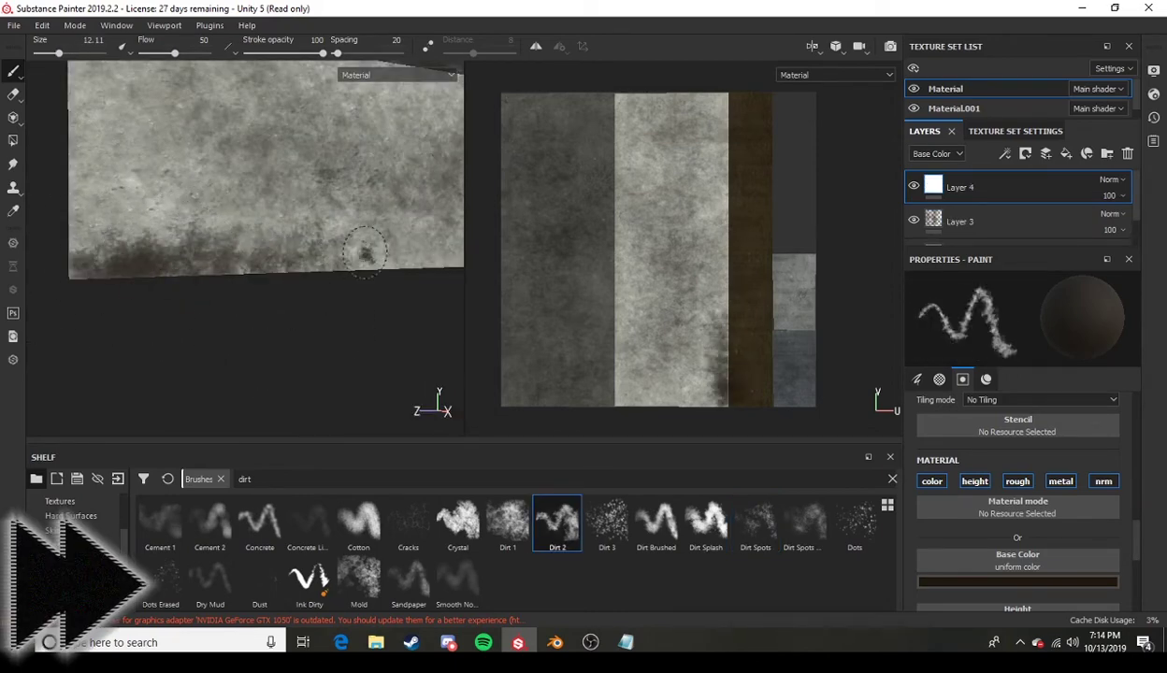
Set the Dirt 2 brush's size to 29.39 and flow to 19, and continue the dirt along the light side's bottom edge.
alt+middle_drag(364, 252, 111, 311)
ctrl+right_drag(210, 318, 248, 318)
ctrl+drag(277, 318, 66, 301)
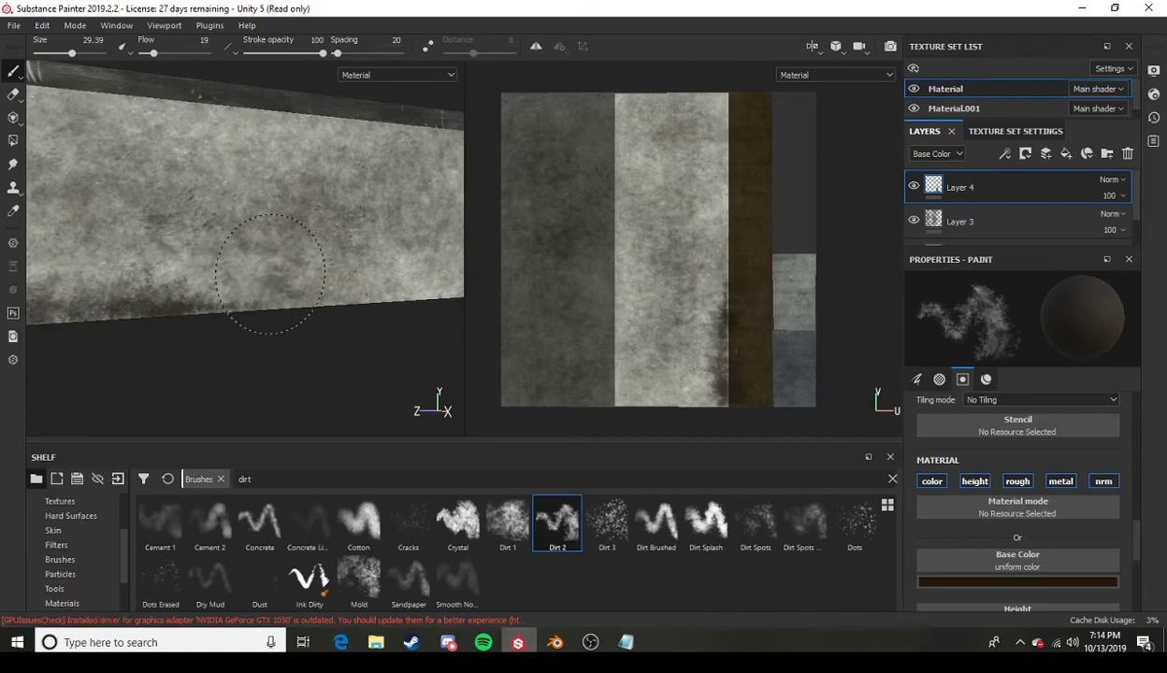
mouse_move(270, 273)
alt+mouse_down()
mouse_move(235, 291)
mouse_move(230, 324)
alt+mouse_up()
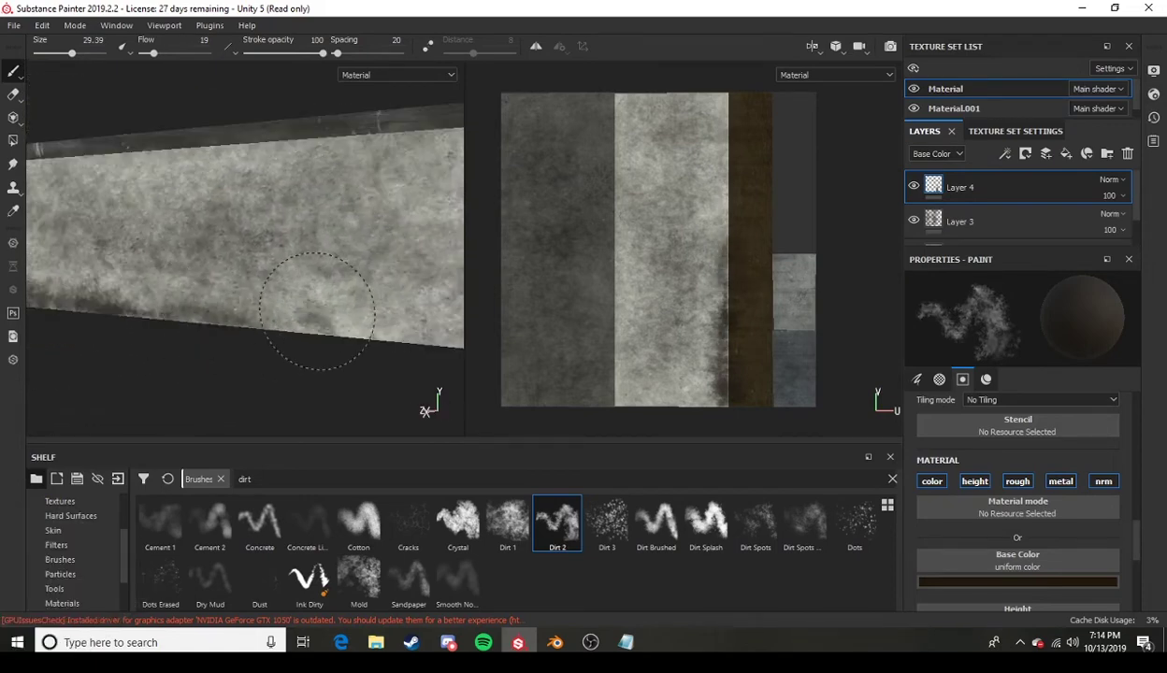
alt+middle_drag(362, 286, 278, 253)
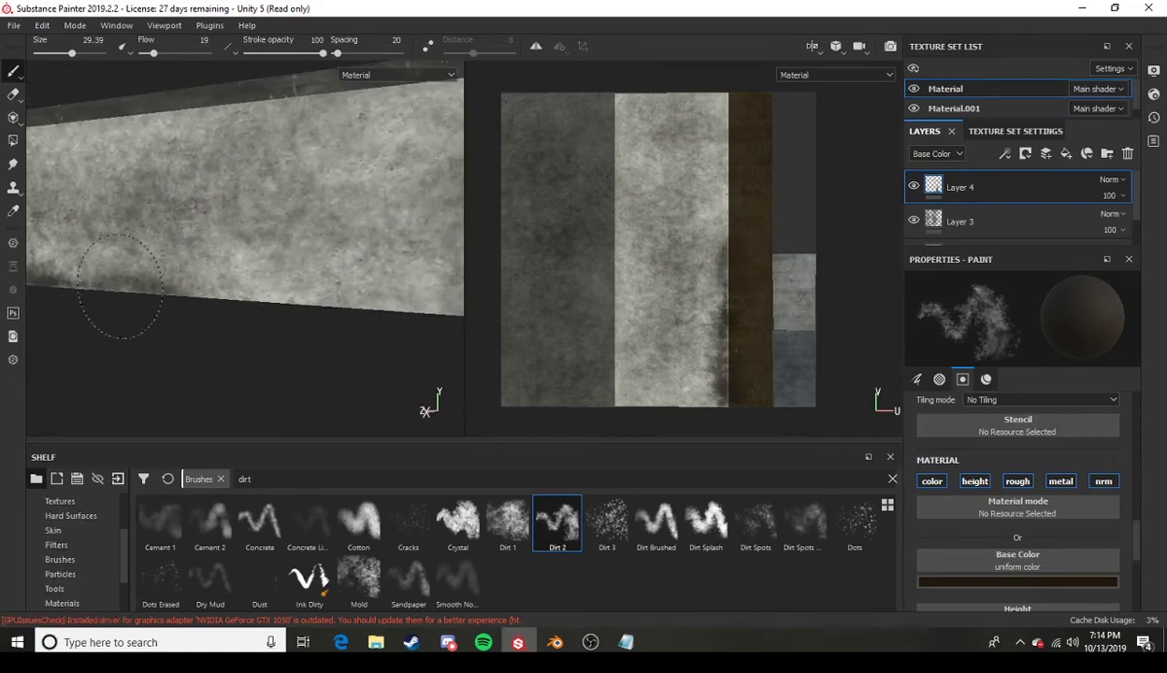
alt+drag(103, 288, 268, 304)
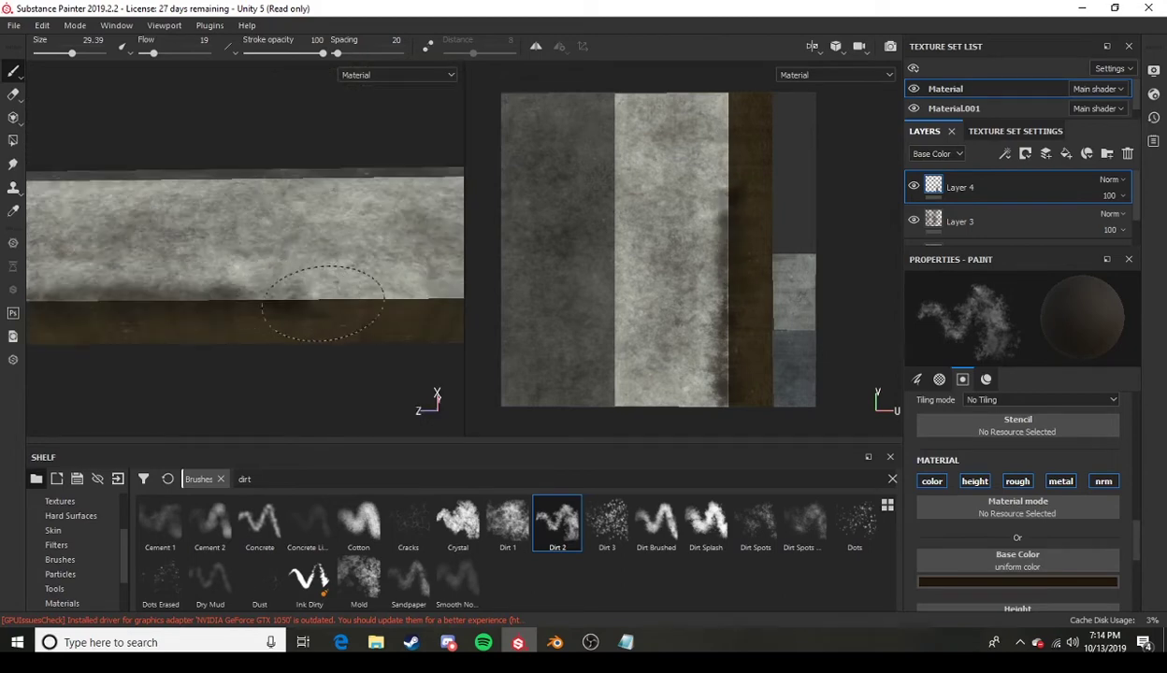
alt+drag(364, 284, 227, 290)
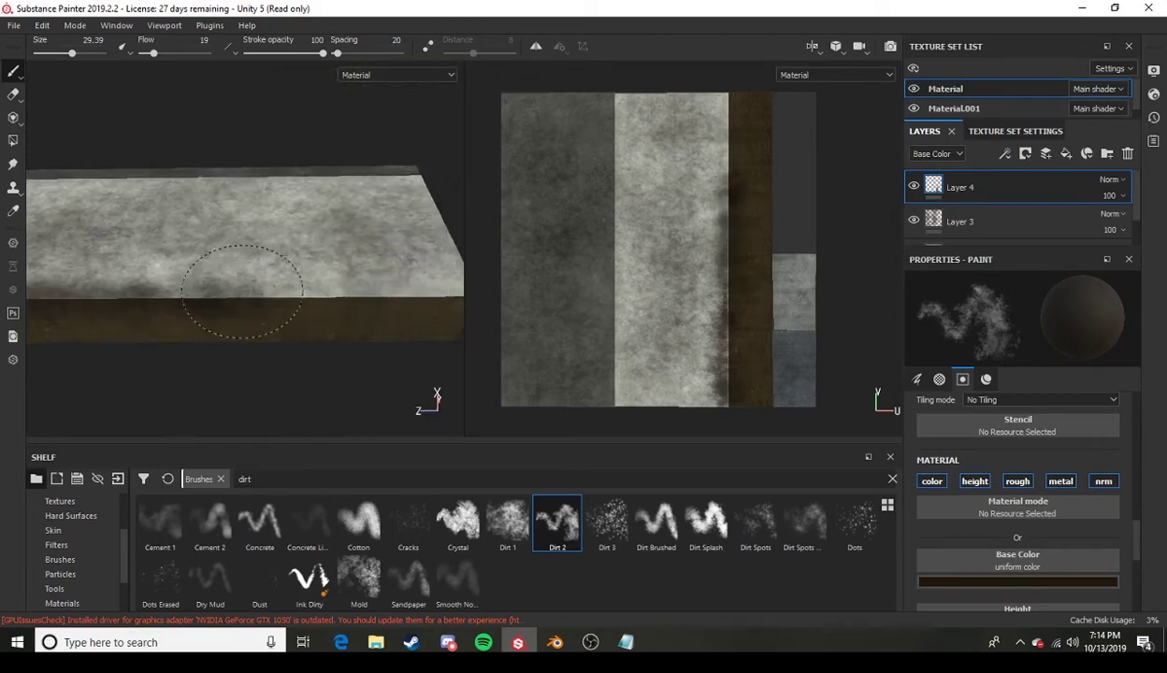
Paint Dirt 2 dirt along the bottom edges of the end faces and the darker long side on Layer 4.
mouse_move(302, 299)
alt+mouse_down()
mouse_move(227, 294)
mouse_move(203, 318)
mouse_move(385, 308)
mouse_move(235, 292)
mouse_move(154, 304)
mouse_move(235, 308)
mouse_move(391, 276)
mouse_move(487, 179)
alt+mouse_up()
alt+drag(292, 235, 439, 285)
scroll(187, 346, up, 4)
alt+middle_drag(178, 342, 381, 135)
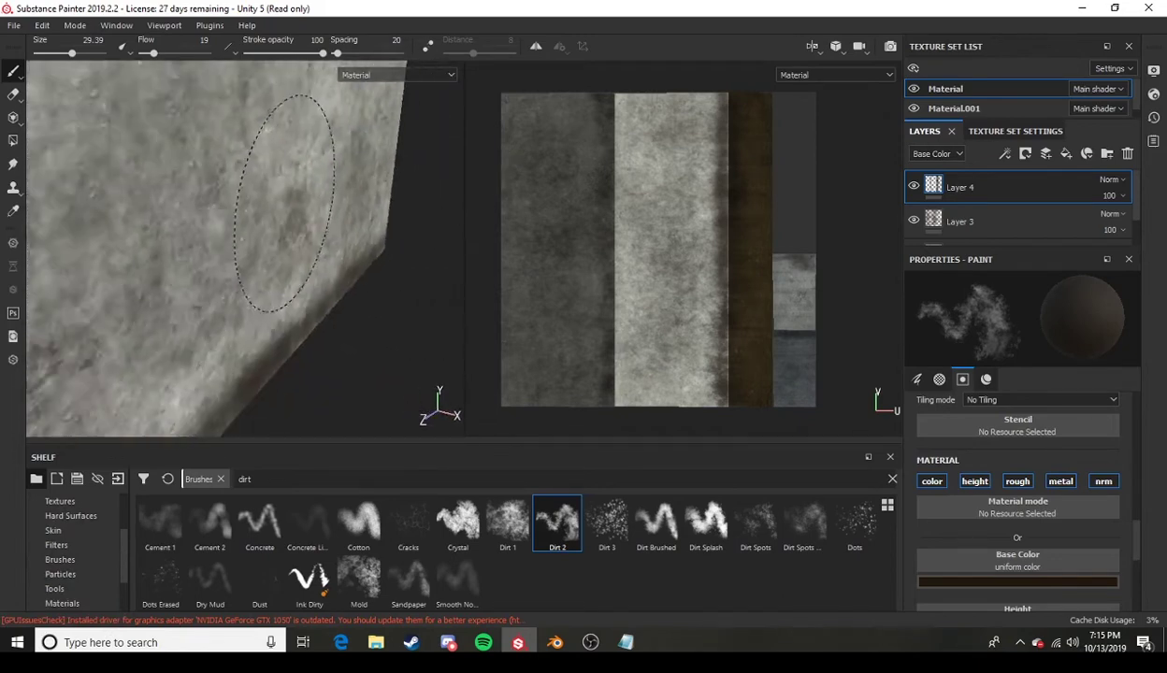
scroll(281, 197, down, 4)
alt+drag(223, 251, 360, 224)
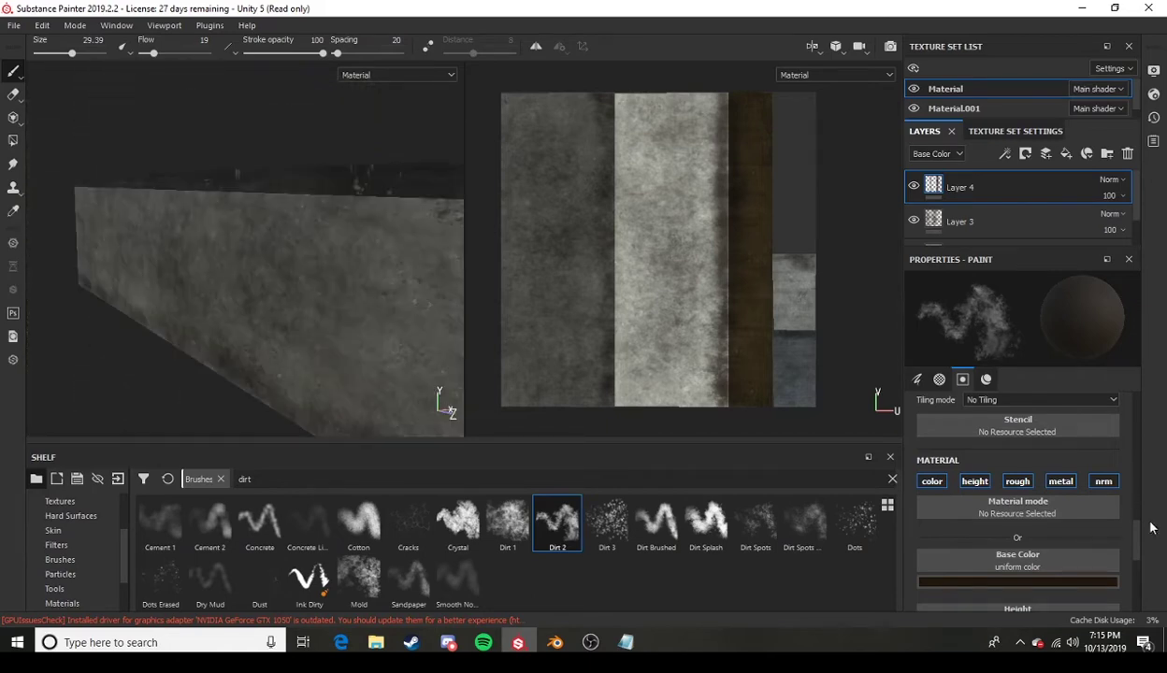
Limit the Dirt 2 brush to the color channel and paint dirt on the body's darker long side.
scroll(1146, 530, down, 6)
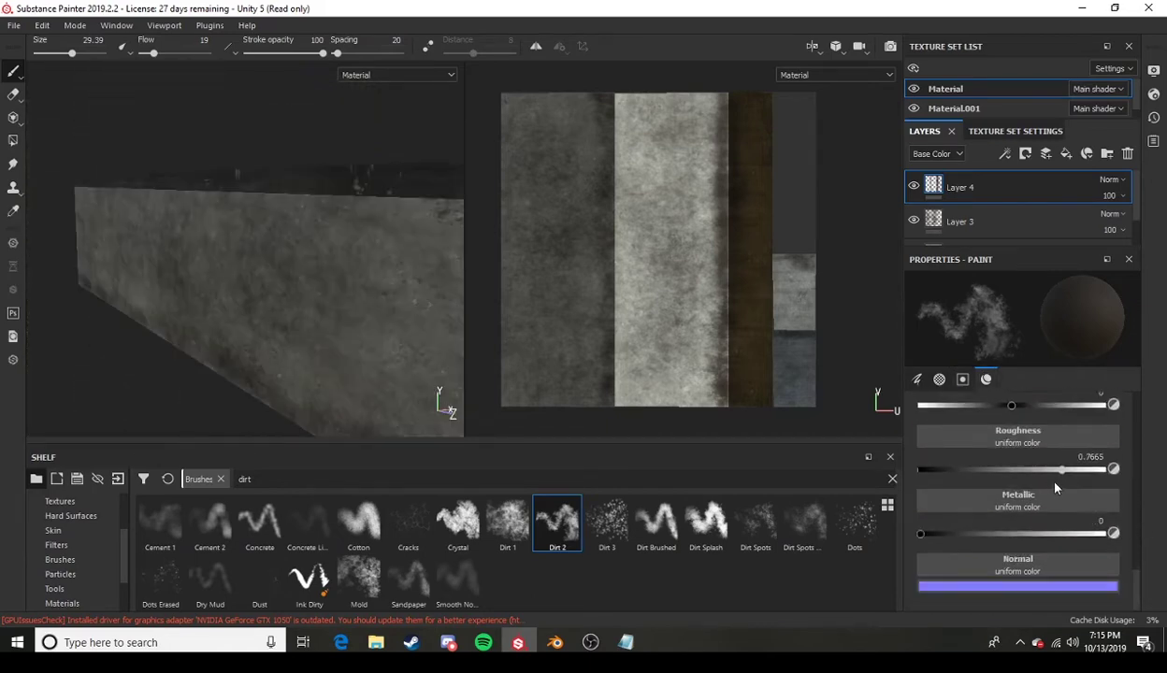
scroll(1025, 472, up, 1)
scroll(1035, 474, down, 1)
scroll(992, 516, up, 5)
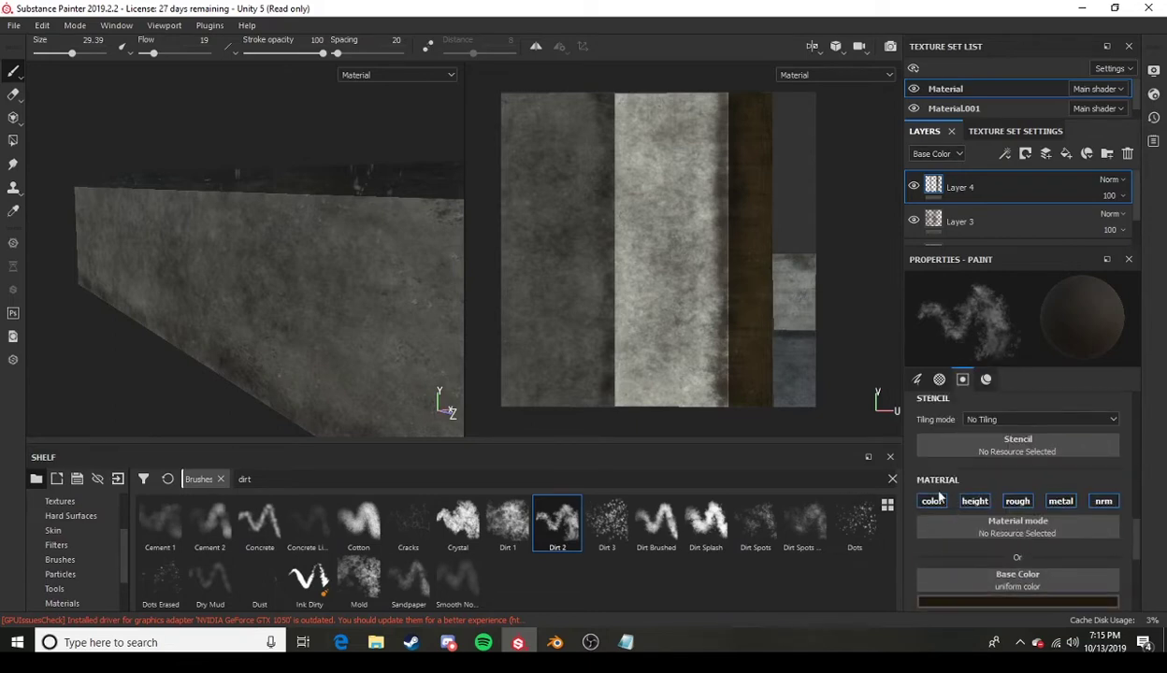
click(1011, 505)
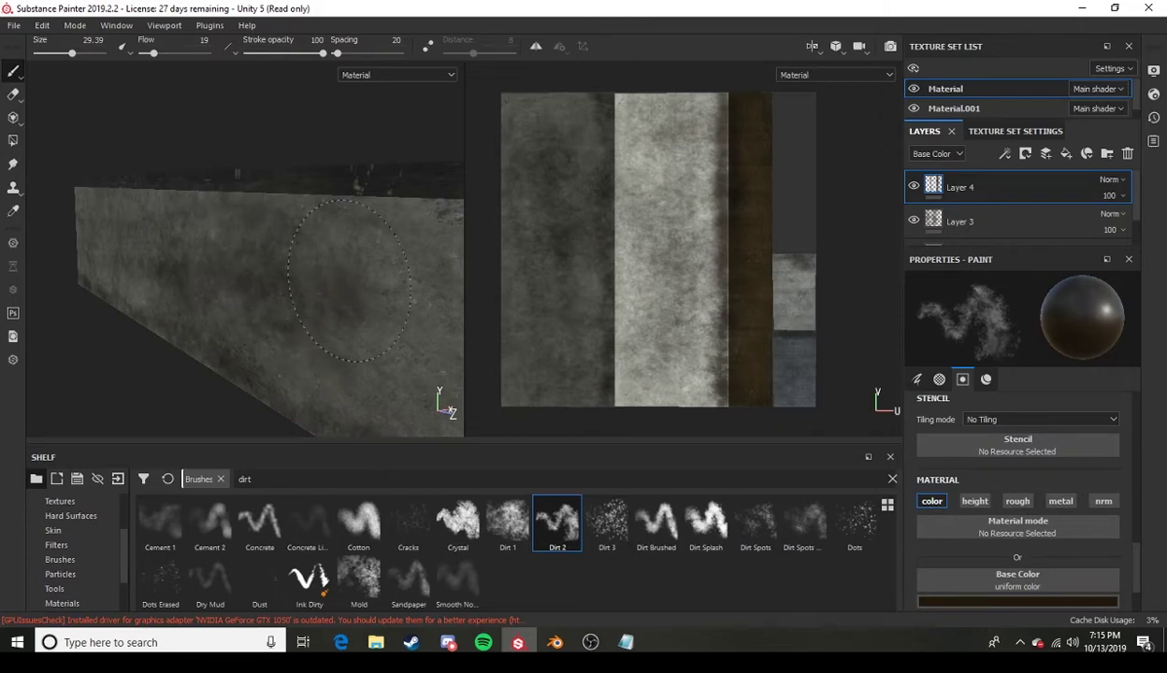
Re-enable all material channels of the Dirt 2 brush, set size 8.65 and flow 21, and paint finer dirt on the concrete body.
mouse_move(348, 280)
alt+mouse_down()
mouse_move(325, 242)
mouse_move(279, 251)
mouse_move(266, 338)
alt+mouse_up()
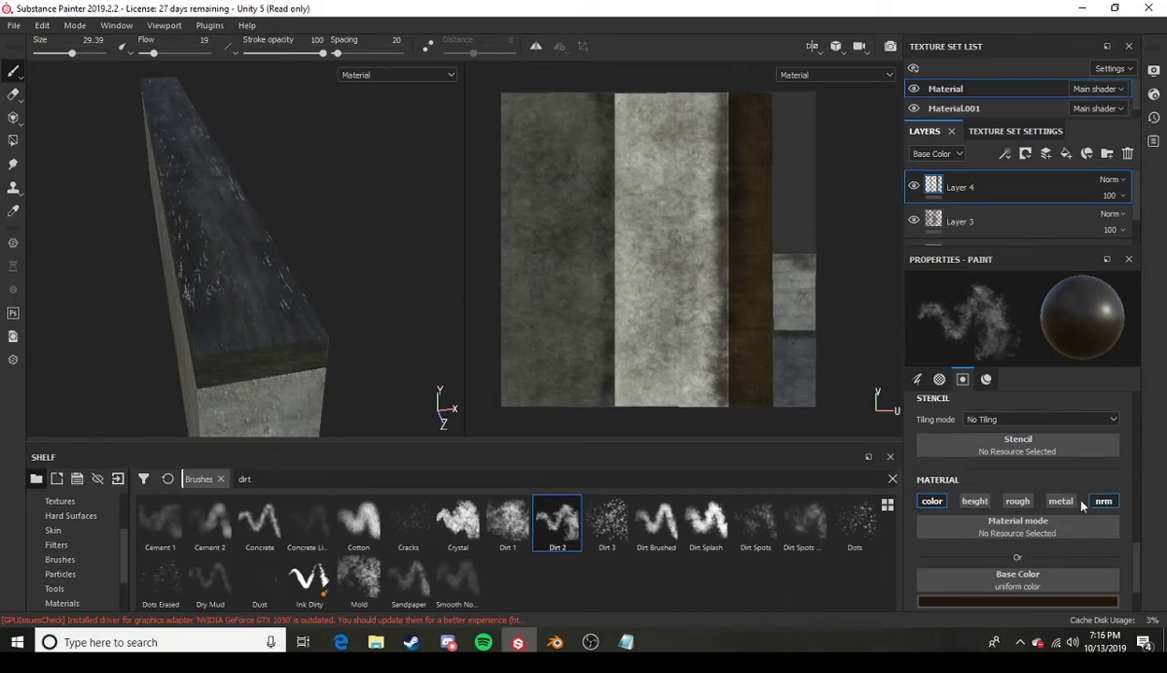
scroll(1134, 554, down, 5)
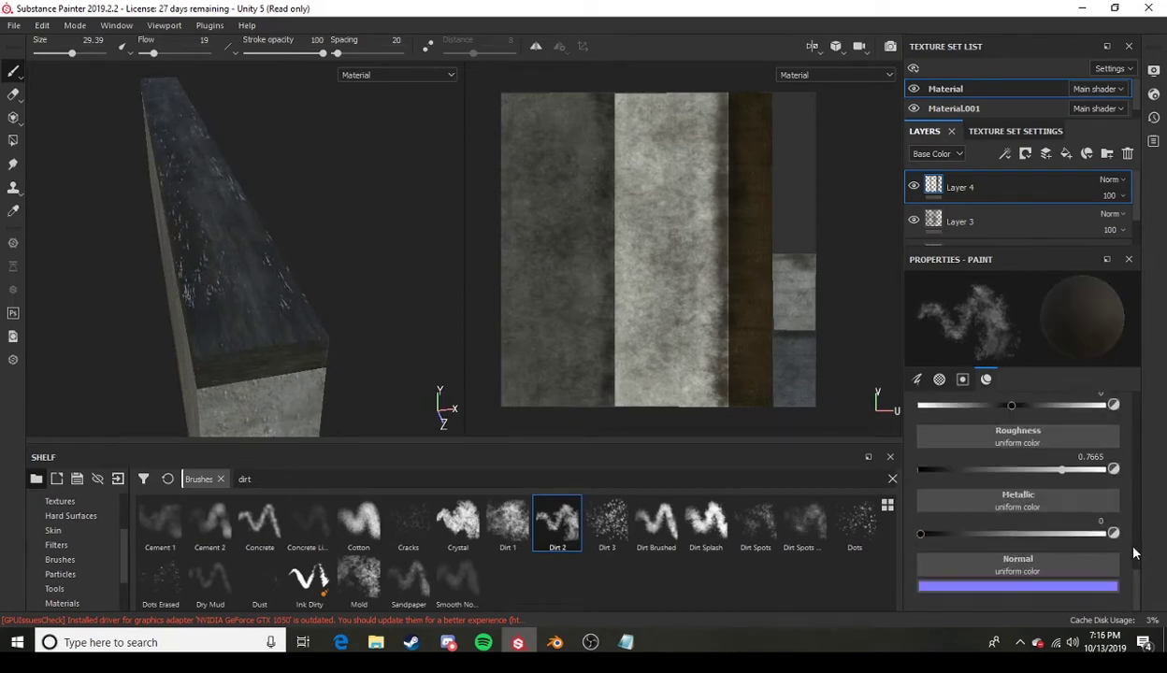
mouse_move(319, 300)
alt+mouse_down()
mouse_move(299, 250)
mouse_move(359, 256)
mouse_move(408, 281)
mouse_move(412, 373)
mouse_move(435, 224)
mouse_move(250, 294)
mouse_move(221, 261)
mouse_move(248, 266)
mouse_move(253, 239)
mouse_move(238, 240)
mouse_move(212, 277)
mouse_move(274, 301)
mouse_move(318, 267)
mouse_move(284, 250)
mouse_move(357, 253)
mouse_move(215, 257)
alt+mouse_up()
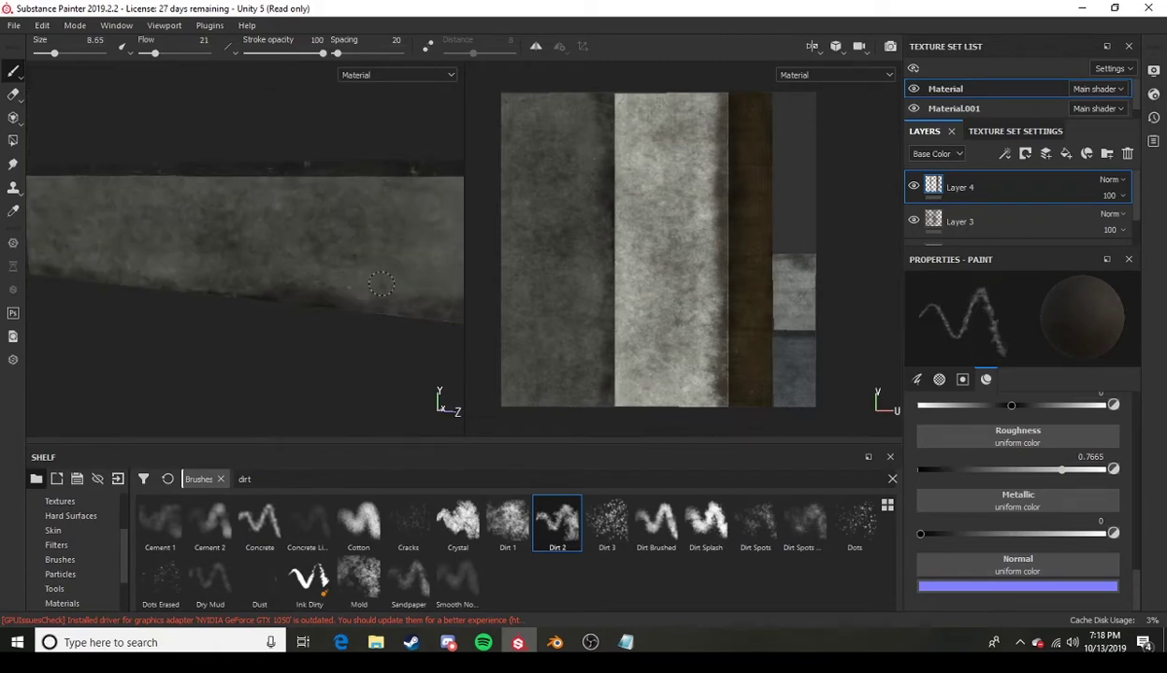
alt+drag(402, 279, 382, 283)
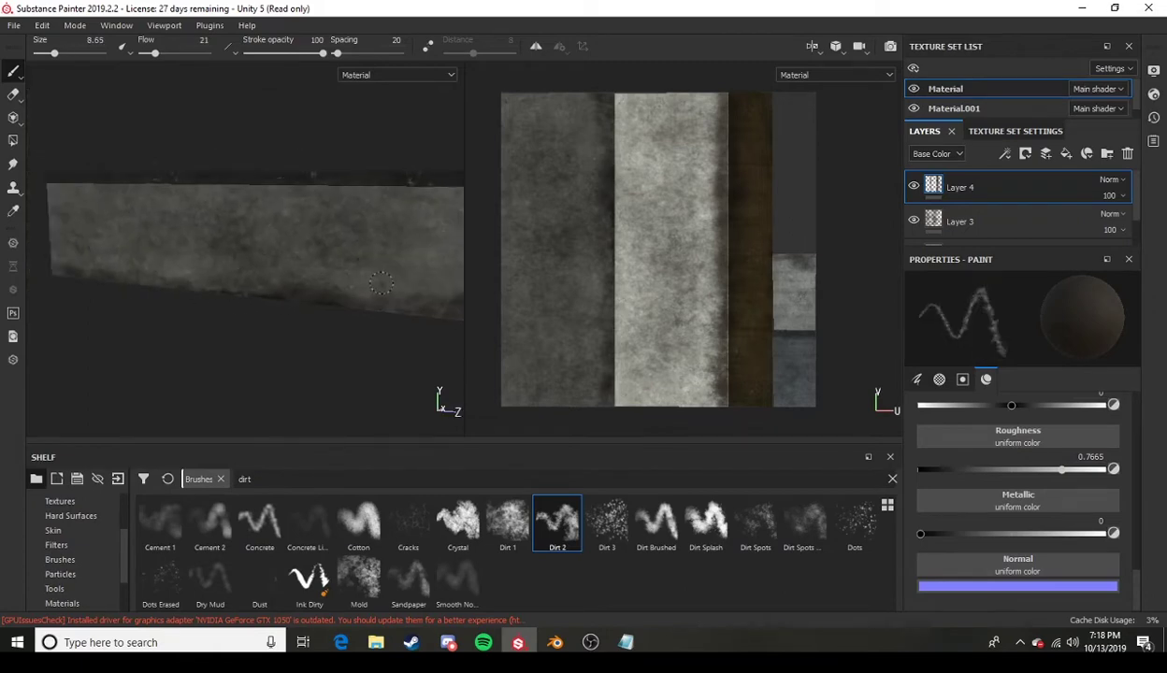
alt+drag(402, 238, 386, 239)
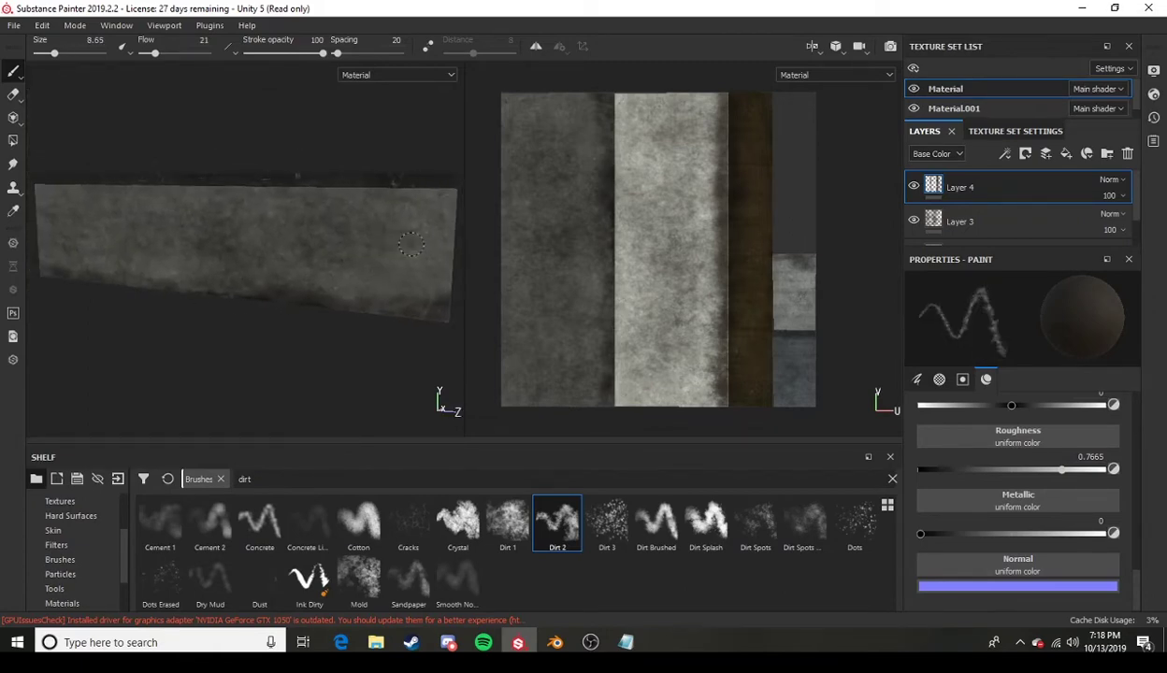
Add a paint layer above Layer 4 and assign the Grunge Scratches Rough texture to the brush's Normal channel.
click(1047, 155)
click(1006, 578)
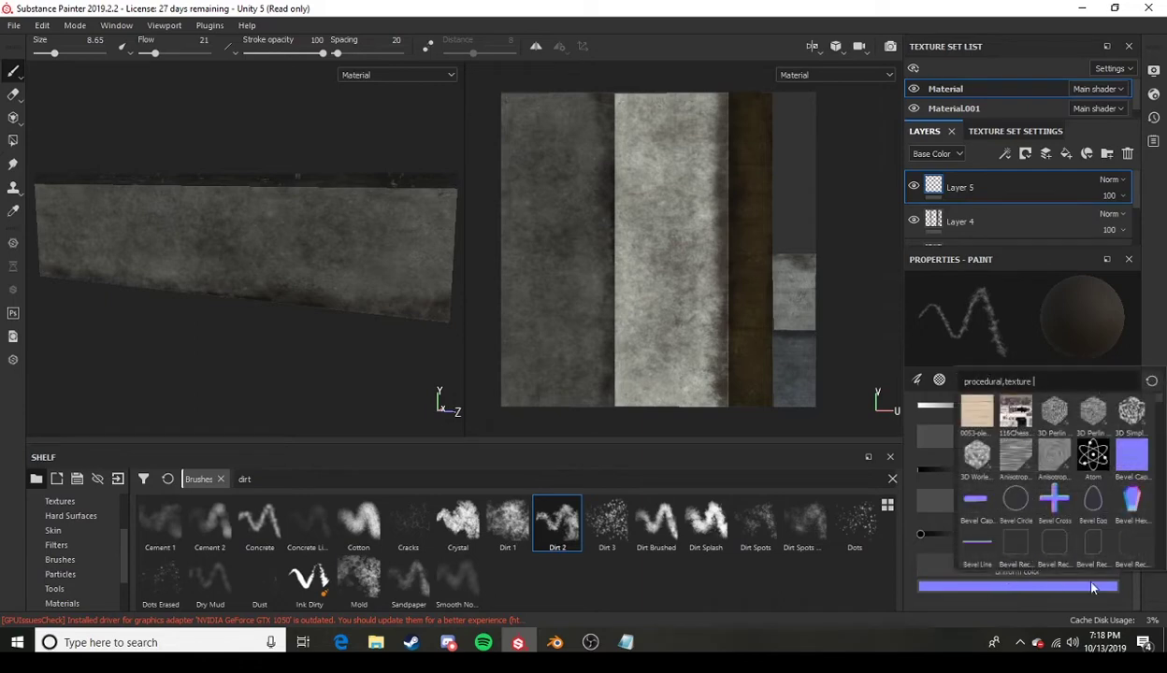
scroll(1017, 465, down, 5)
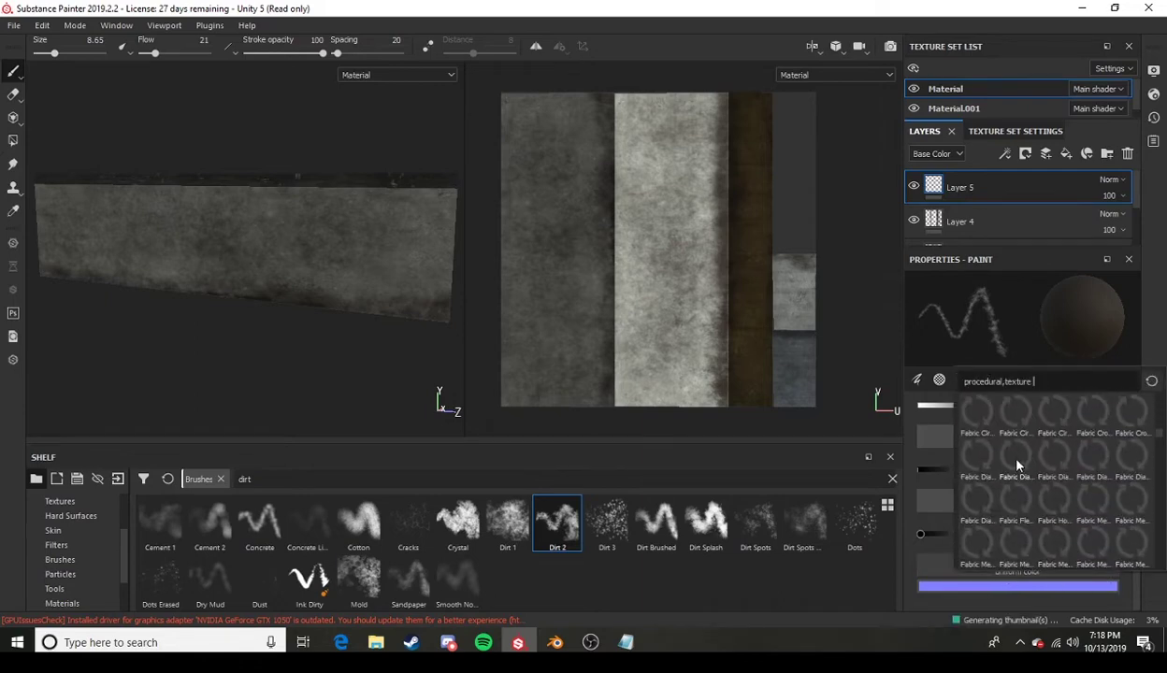
scroll(1029, 468, down, 2)
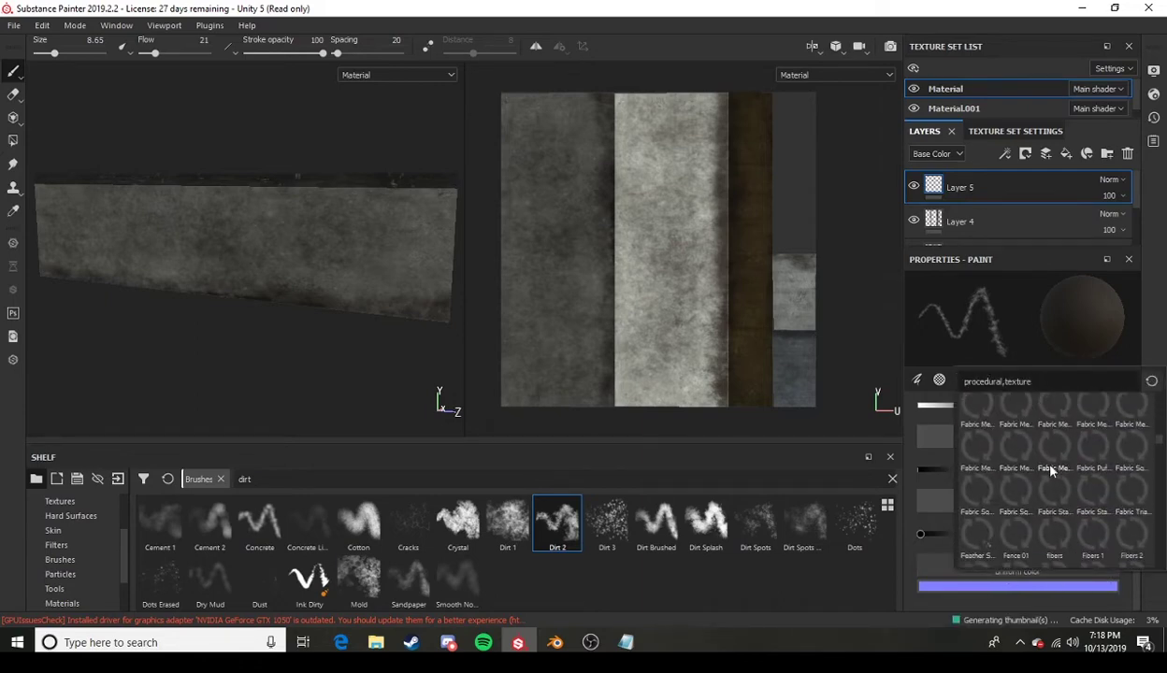
scroll(1056, 477, down, 3)
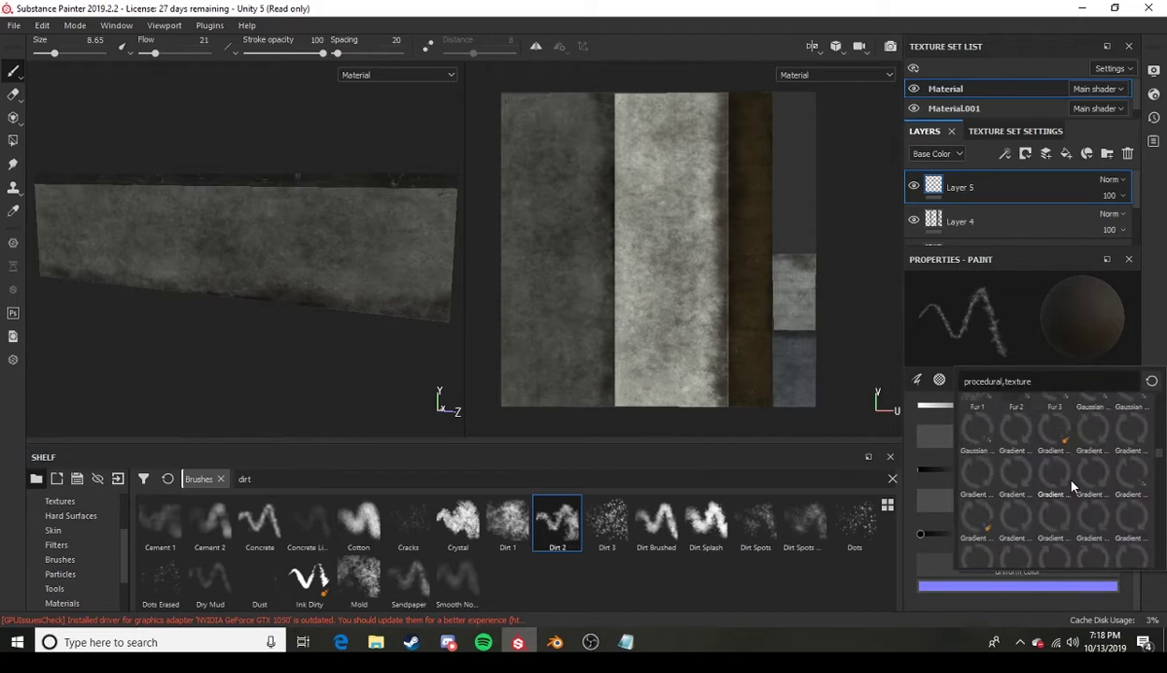
scroll(1075, 484, down, 2)
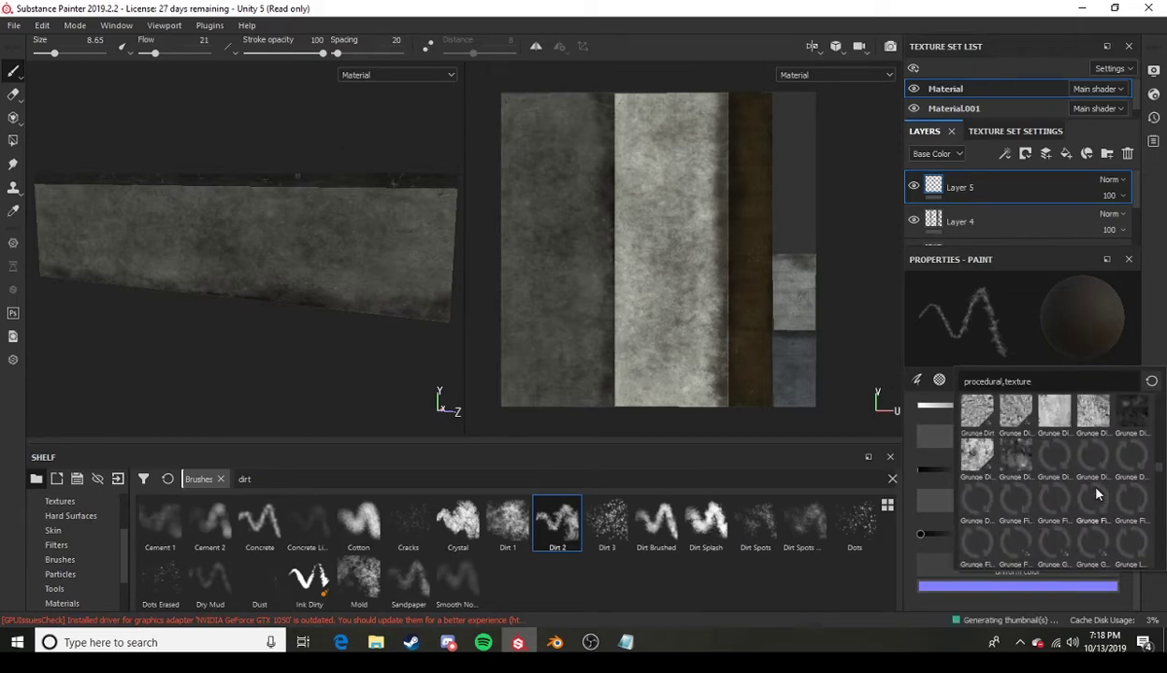
text(crac)
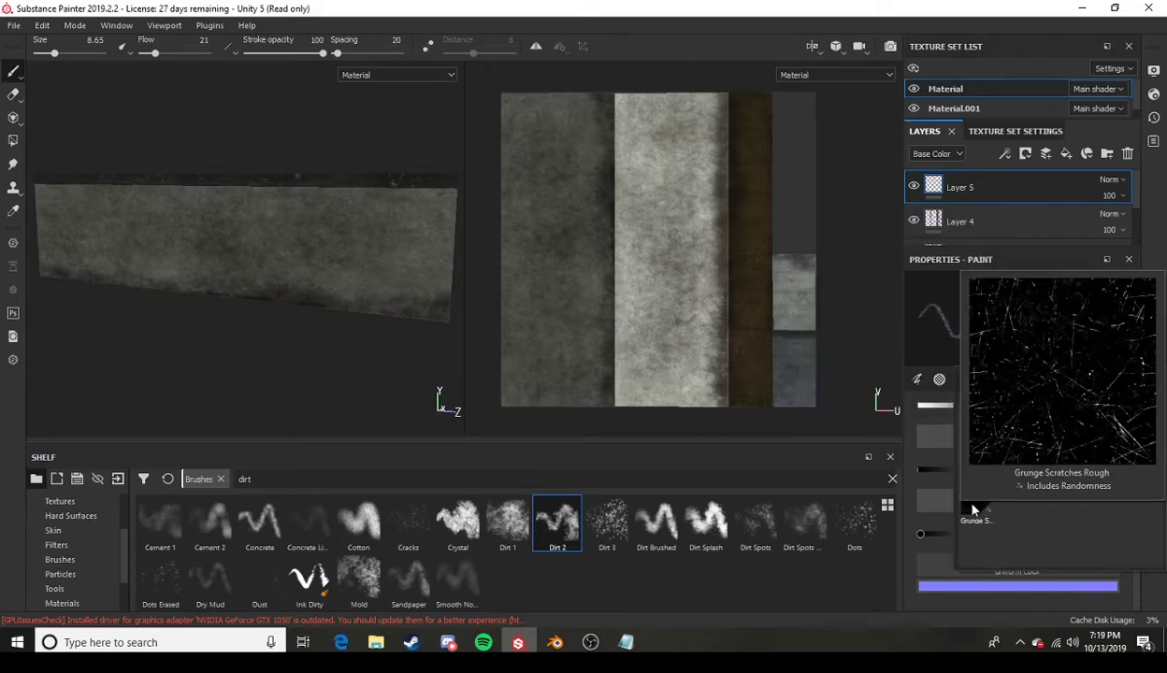
click(975, 507)
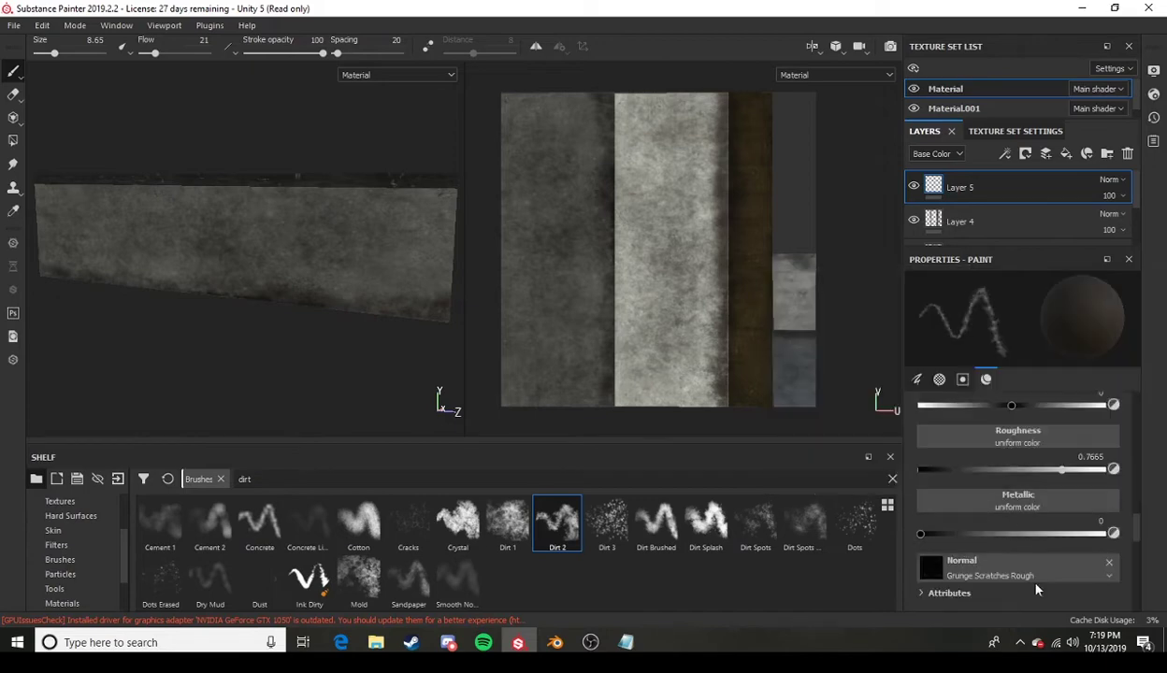
Limit the Dirt 2 brush to the nrm channel by turning off color, height, rough and metal.
scroll(966, 549, down, 3)
scroll(1019, 513, down, 5)
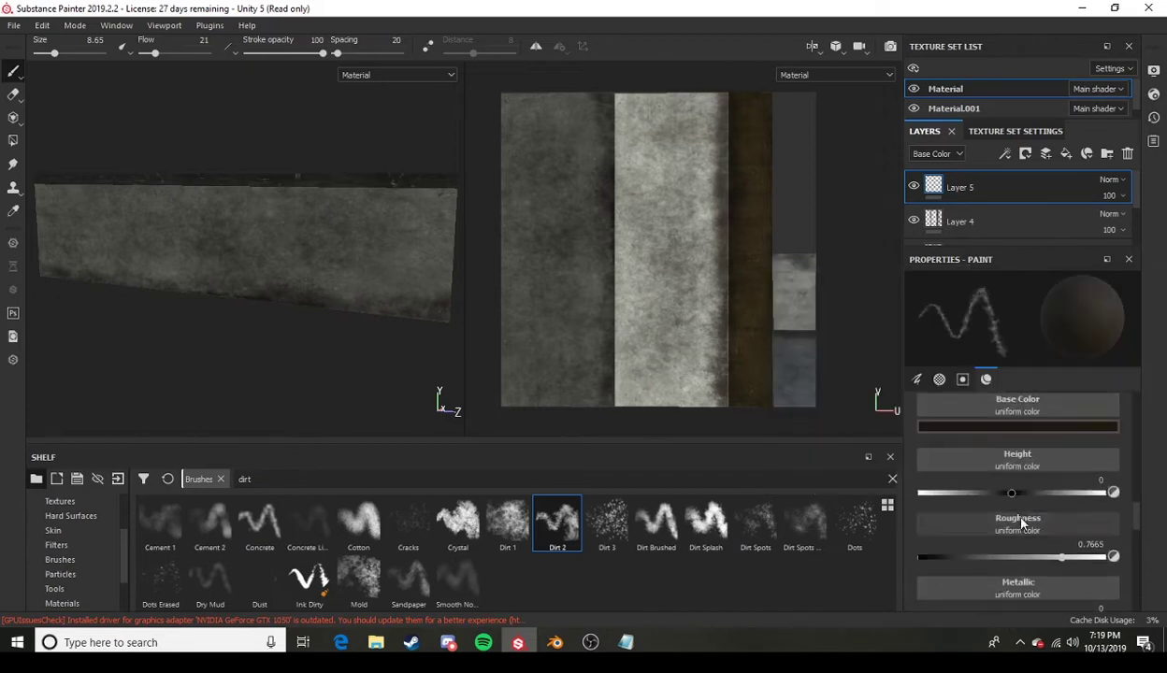
click(933, 546)
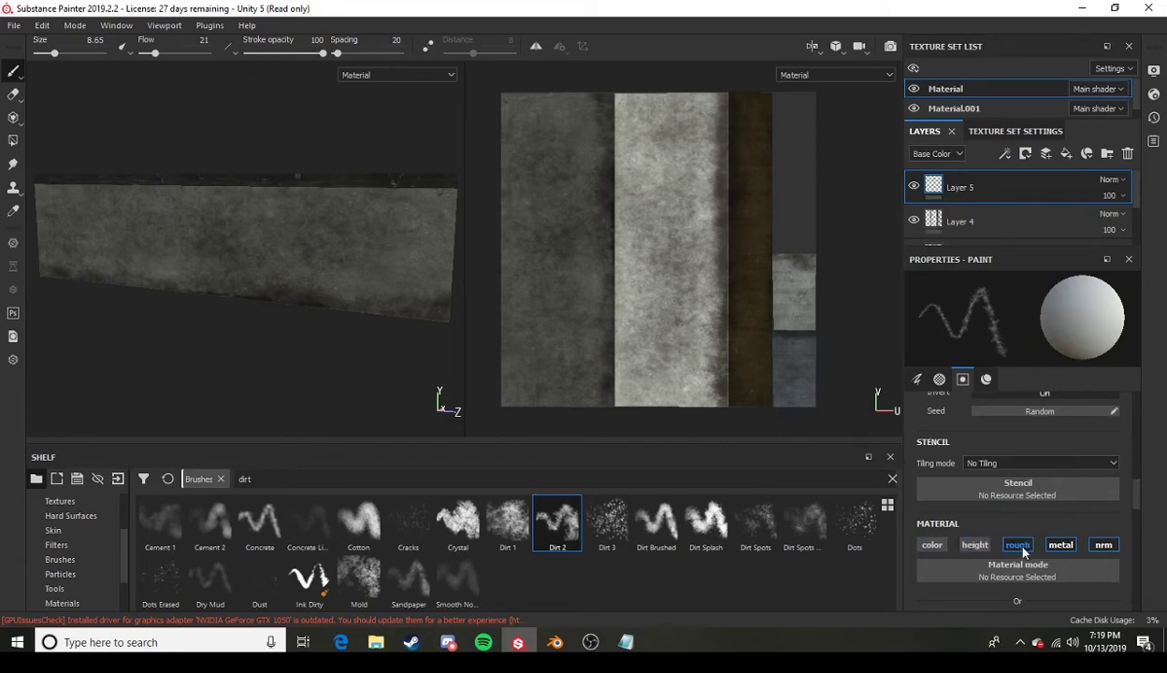
scroll(980, 551, down, 8)
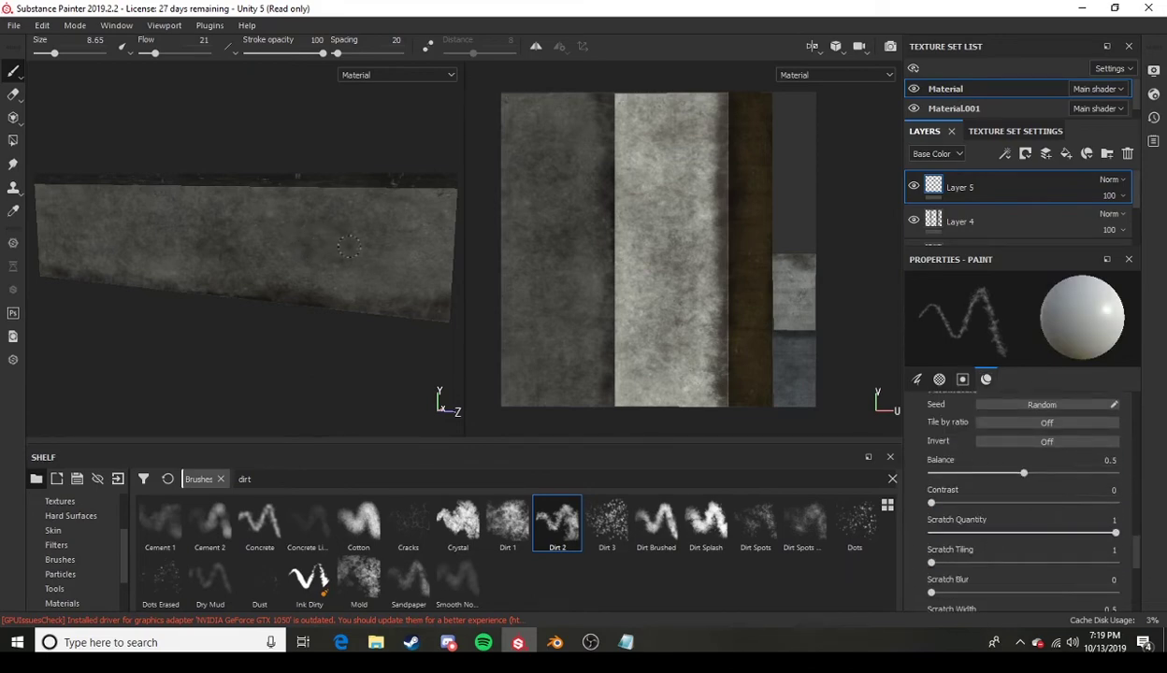
Enlarge the brush to size 91.04 and replace its Alpha Dirt 02 alpha with the Shape alpha.
ctrl+right_drag(347, 246, 439, 246)
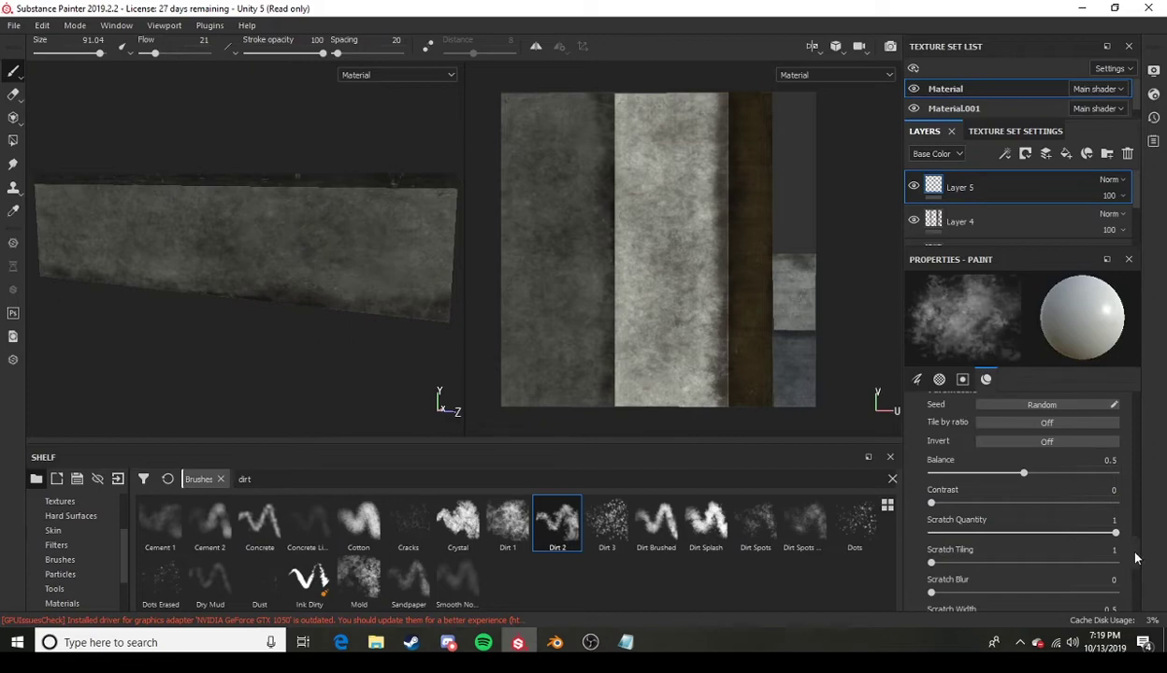
drag(1136, 558, 1110, 475)
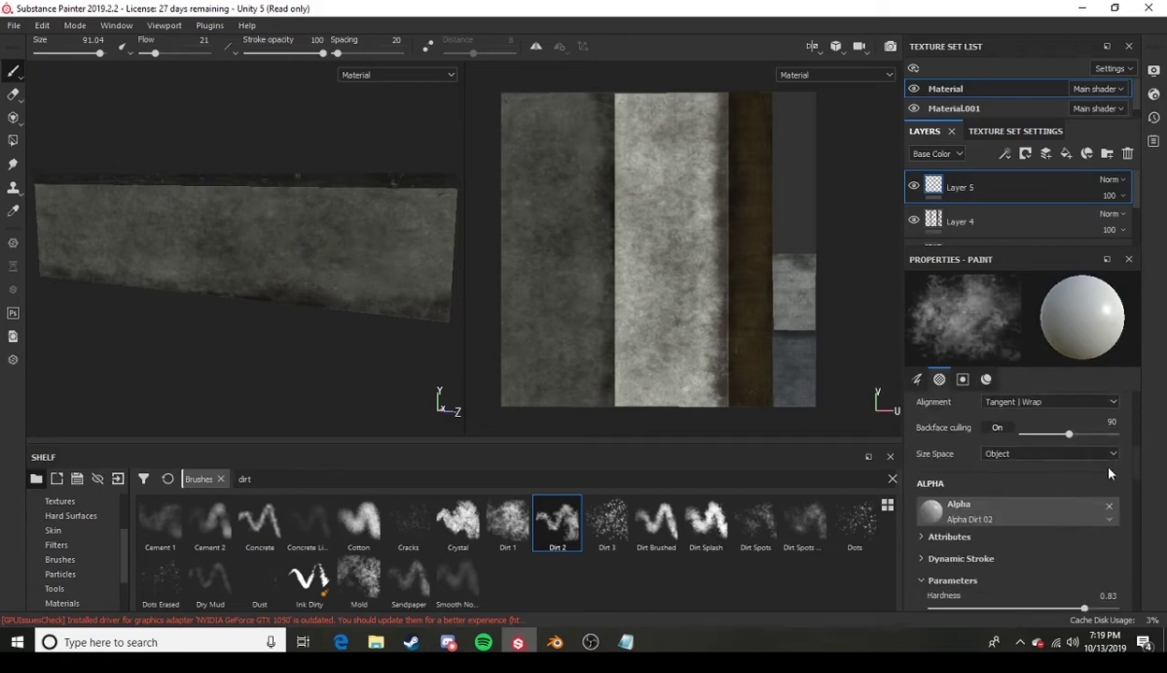
click(1010, 477)
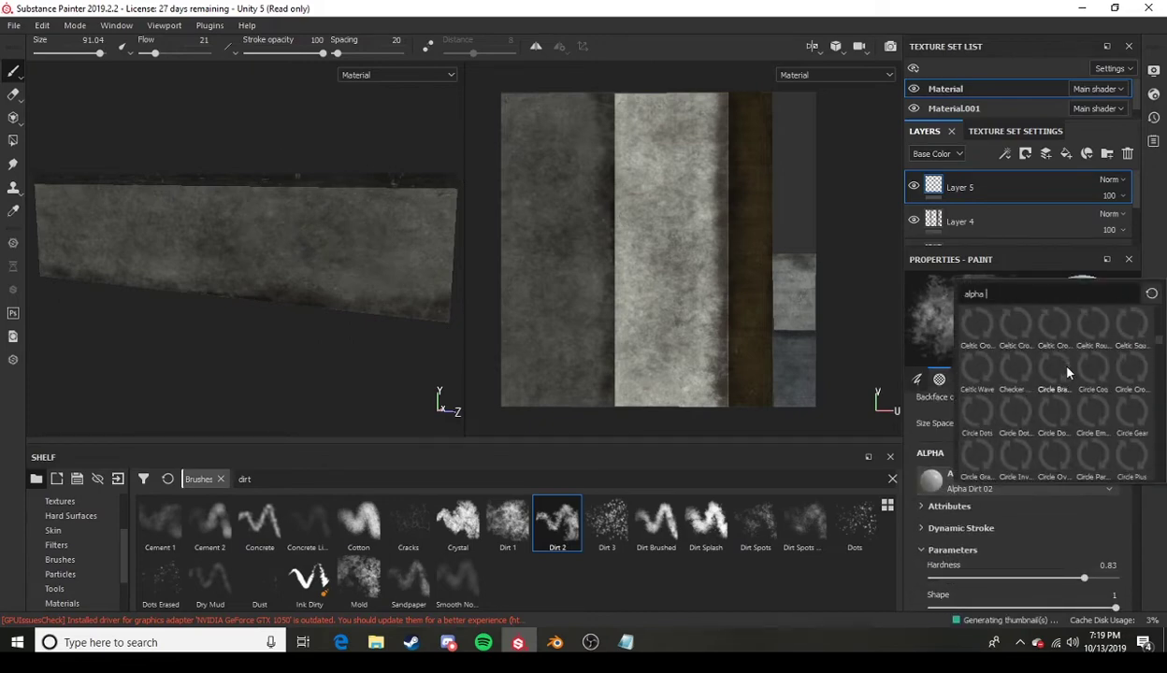
scroll(1114, 385, down, 10)
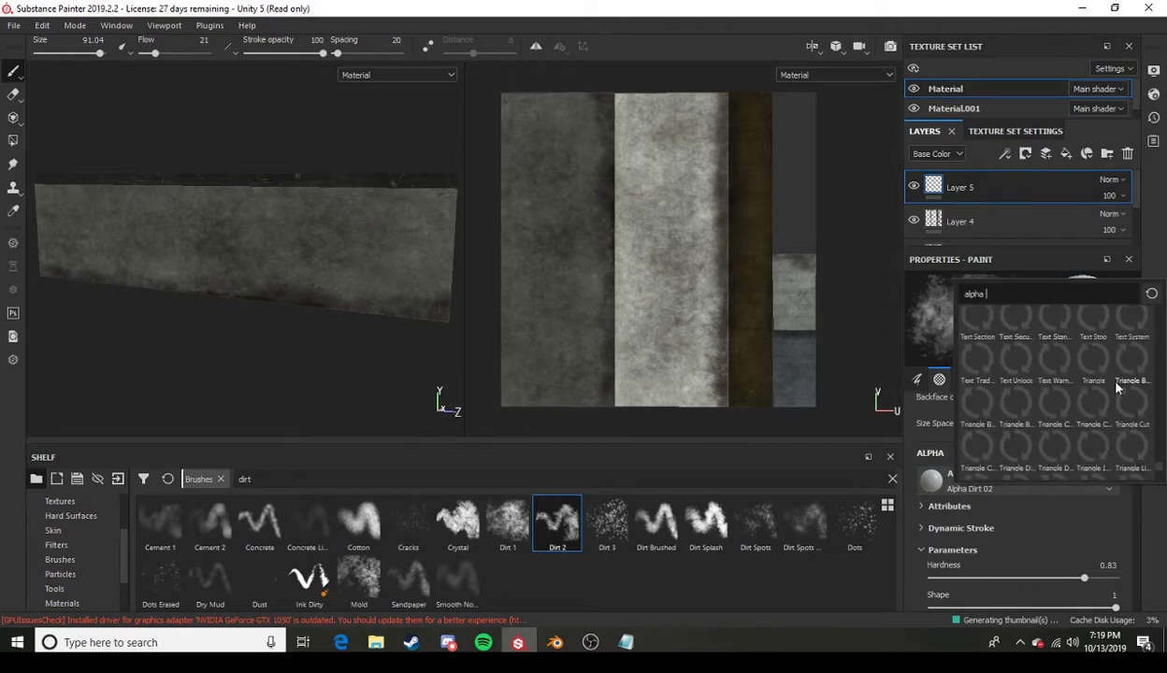
click(1032, 384)
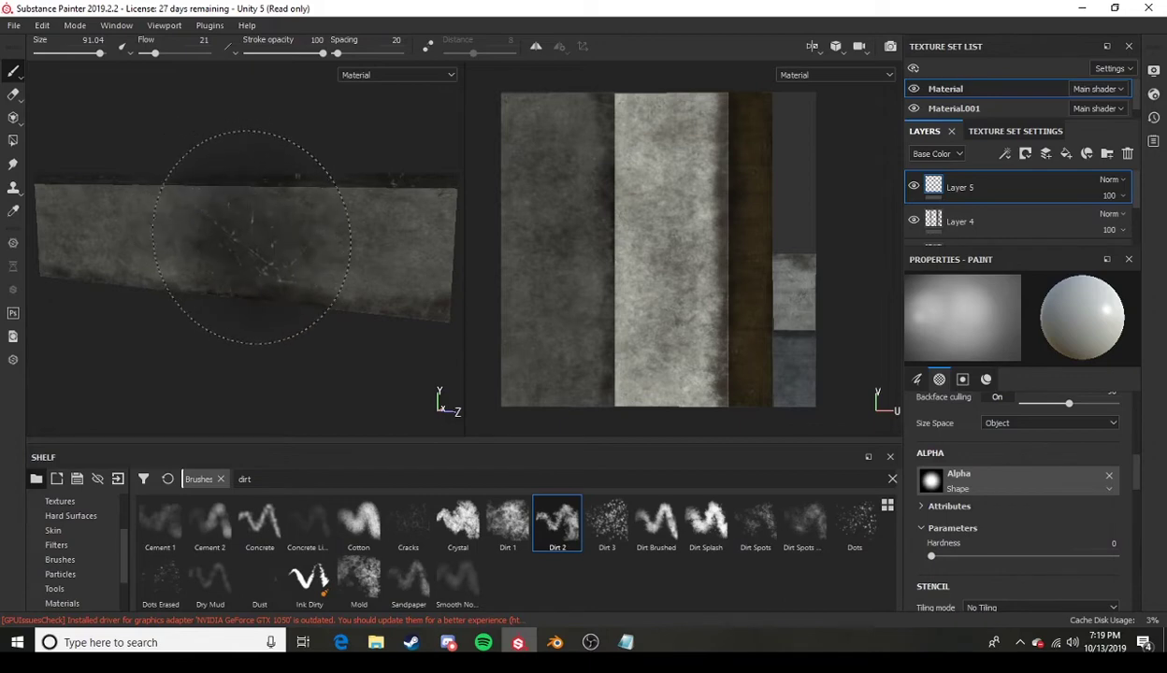
Set the scratch brush's size to 57.76.
mouse_move(248, 213)
alt+mouse_down()
mouse_move(299, 242)
mouse_move(235, 229)
alt+mouse_up()
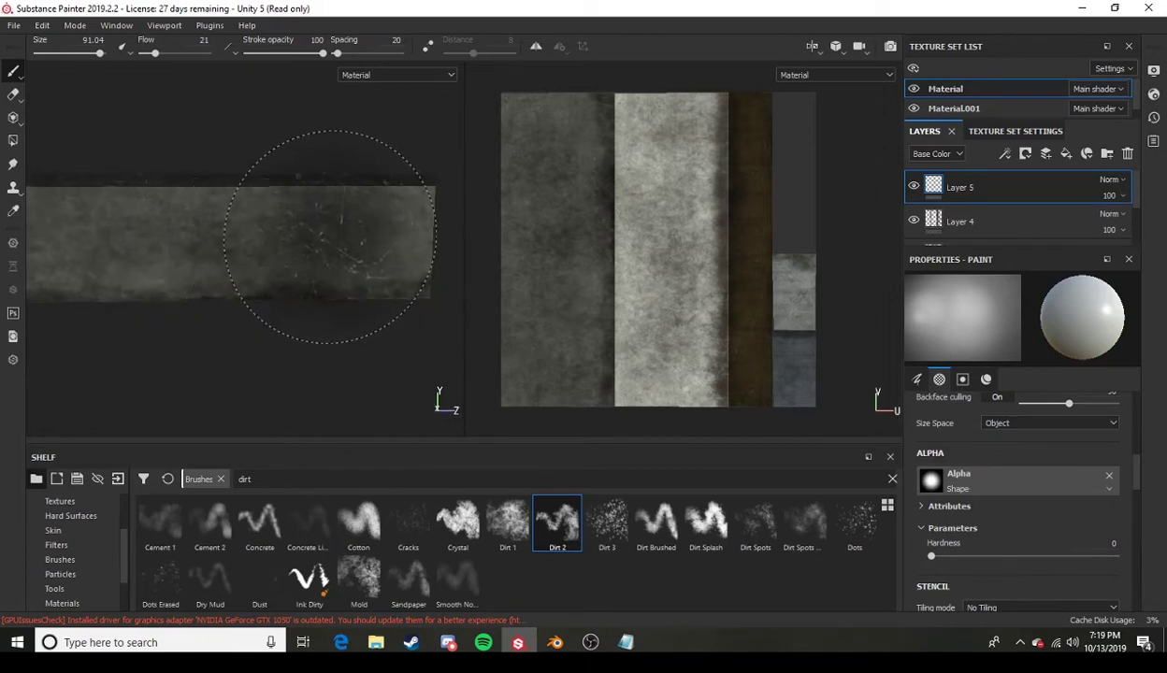
key(bracketleft)
key(bracketleft)
key(bracketleft)
key(bracketleft)
key(bracketleft)
key(bracketleft)
key(bracketleft)
key(bracketleft)
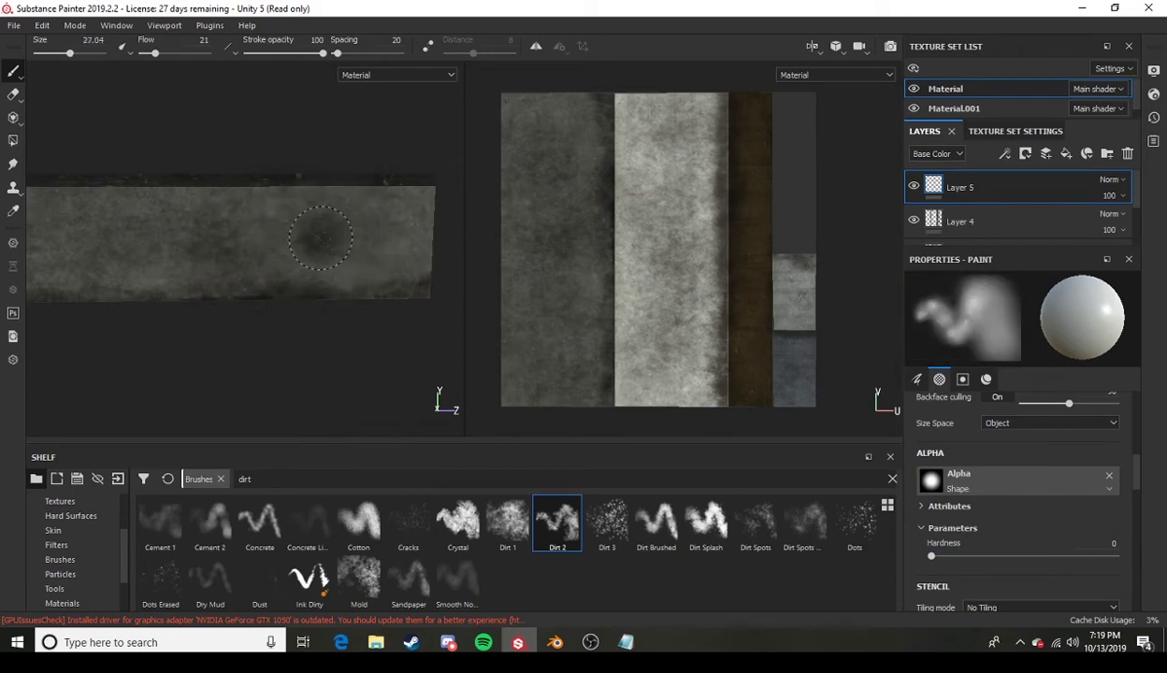
key(bracketright)
key(bracketright)
key(bracketright)
key(bracketright)
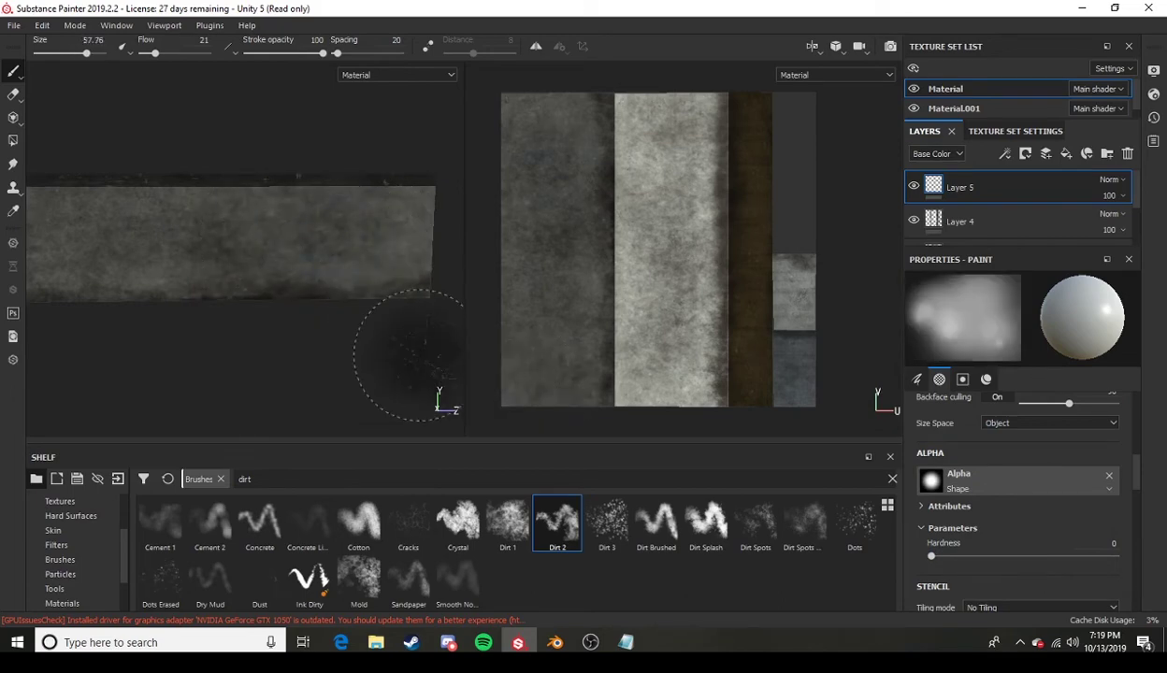
Adjust the brush to size 40.71 and flow 19, and paint scratch normal detail near one end of the lighter long side.
scroll(1058, 551, down, 5)
mouse_move(376, 258)
alt+mouse_down()
mouse_move(177, 258)
mouse_move(338, 263)
mouse_move(253, 284)
mouse_move(299, 407)
mouse_move(234, 280)
alt+mouse_up()
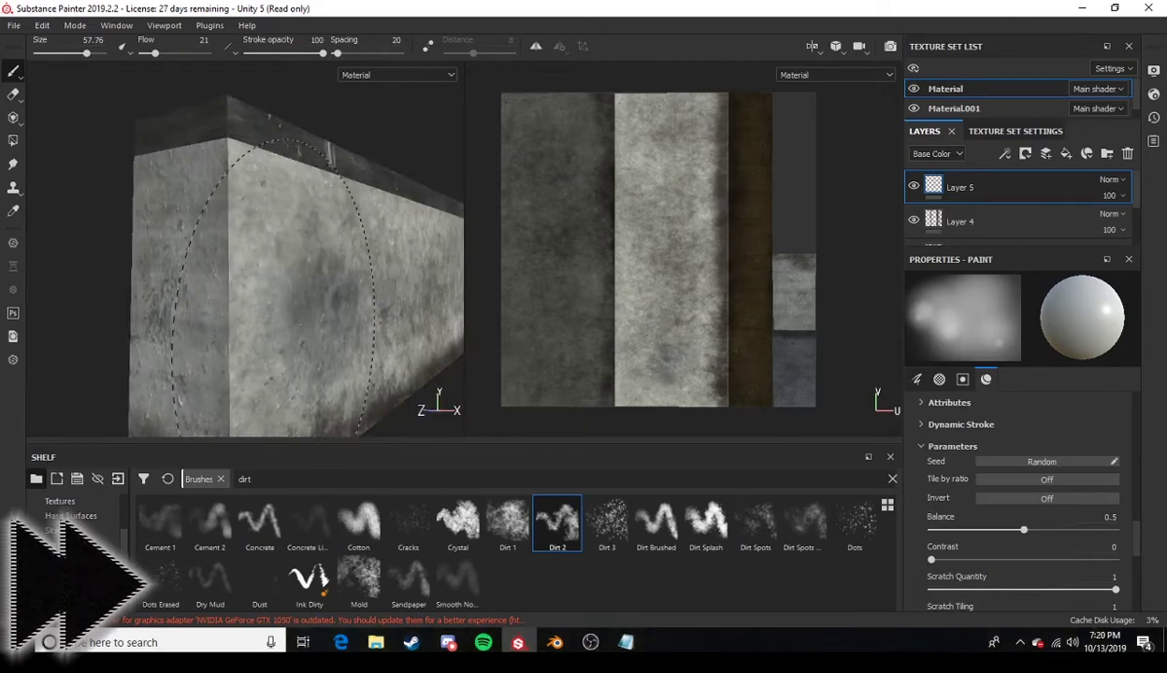
ctrl+right_drag(234, 280, 318, 205)
alt+drag(318, 206, 38, 73)
alt+drag(280, 262, 520, 339)
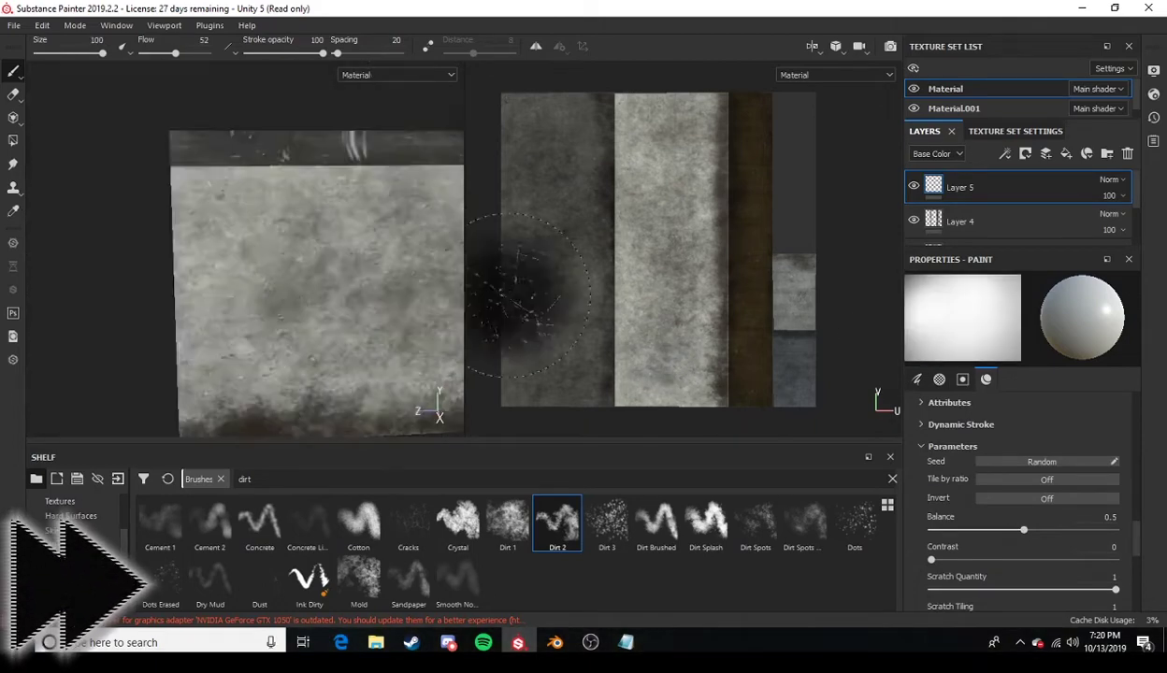
ctrl+right_drag(312, 235, 273, 259)
drag(392, 301, 150, 326)
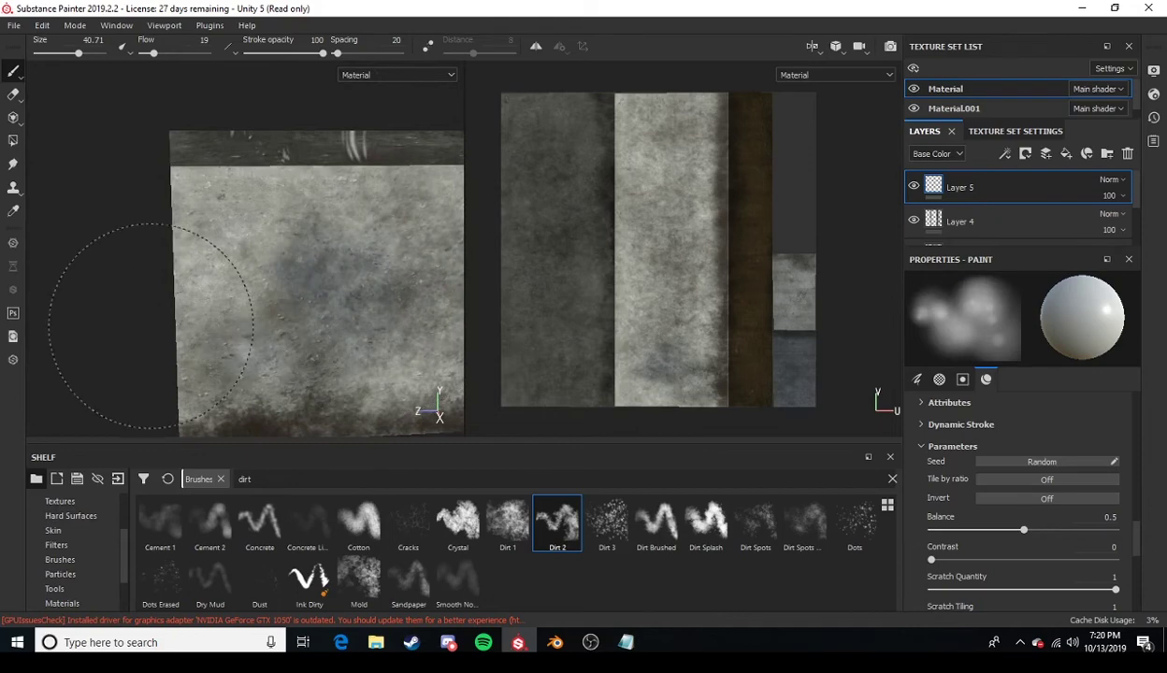
Display the Normal channel and paint scratch normal detail along the middle and lower edge of the lighter long side.
alt+drag(211, 280, 366, 198)
click(377, 77)
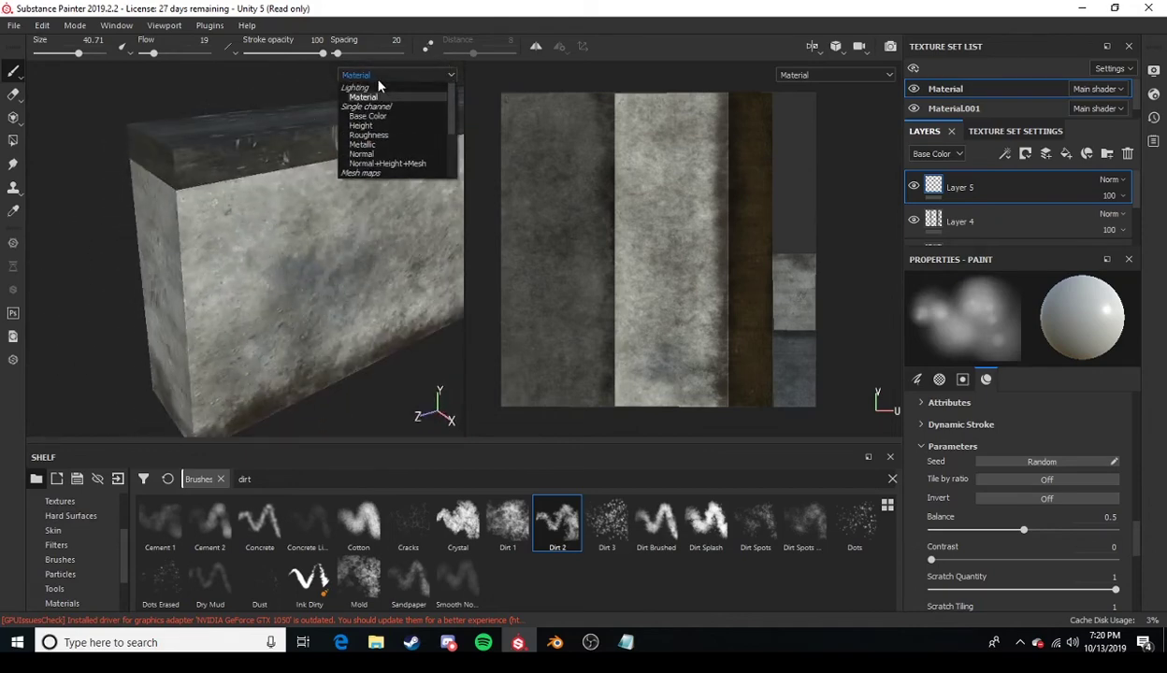
click(372, 156)
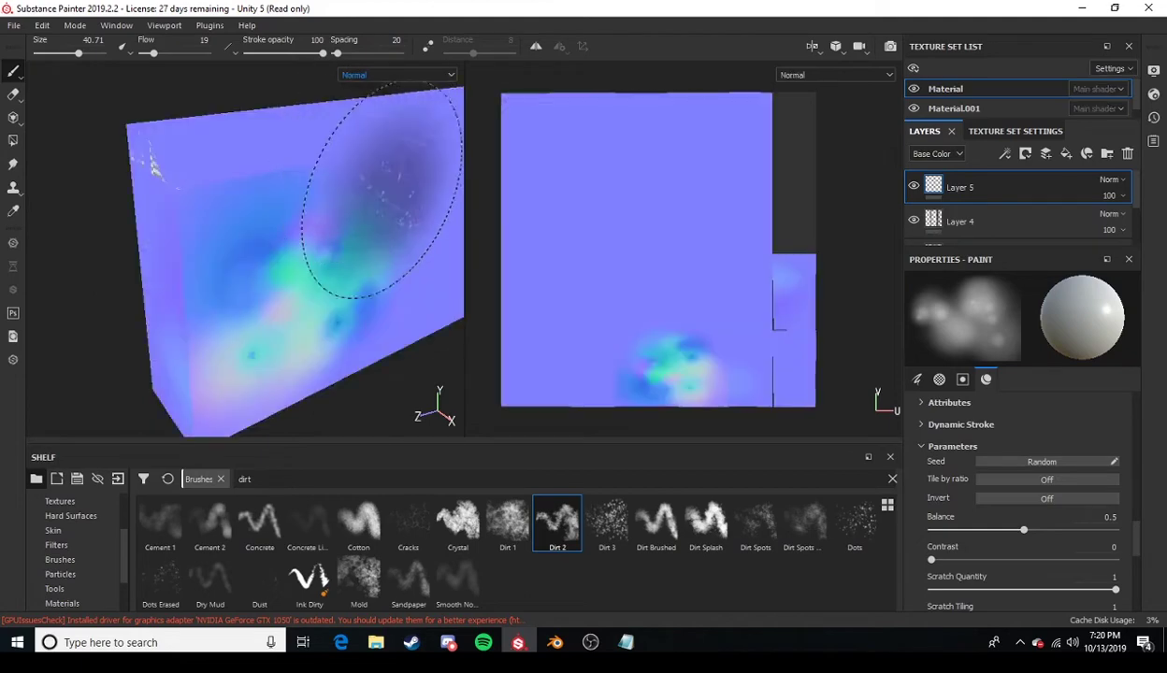
alt+drag(390, 195, 313, 194)
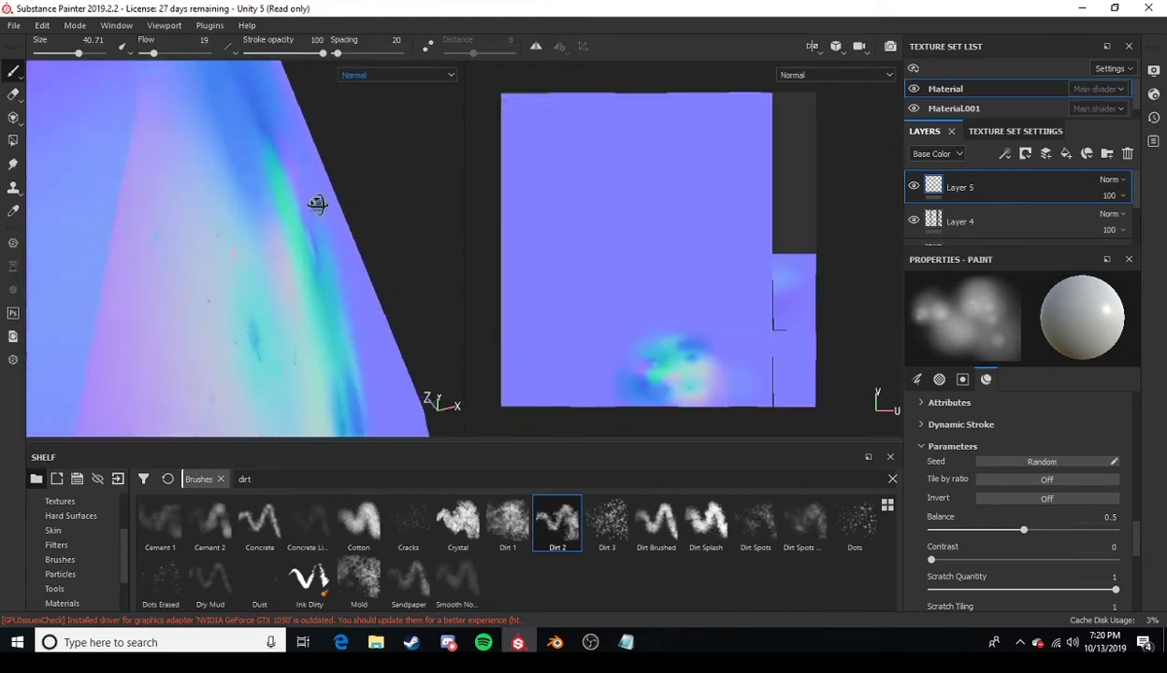
key(f)
alt+middle_drag(206, 259, 247, 299)
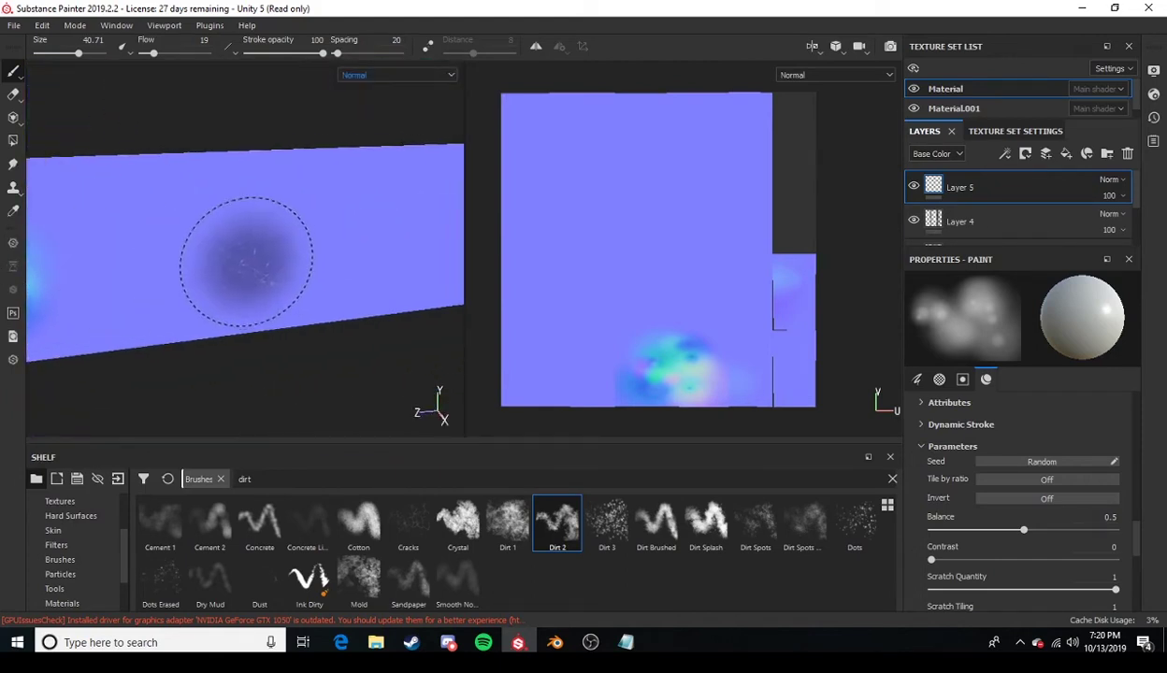
drag(247, 299, 328, 369)
drag(124, 332, 156, 365)
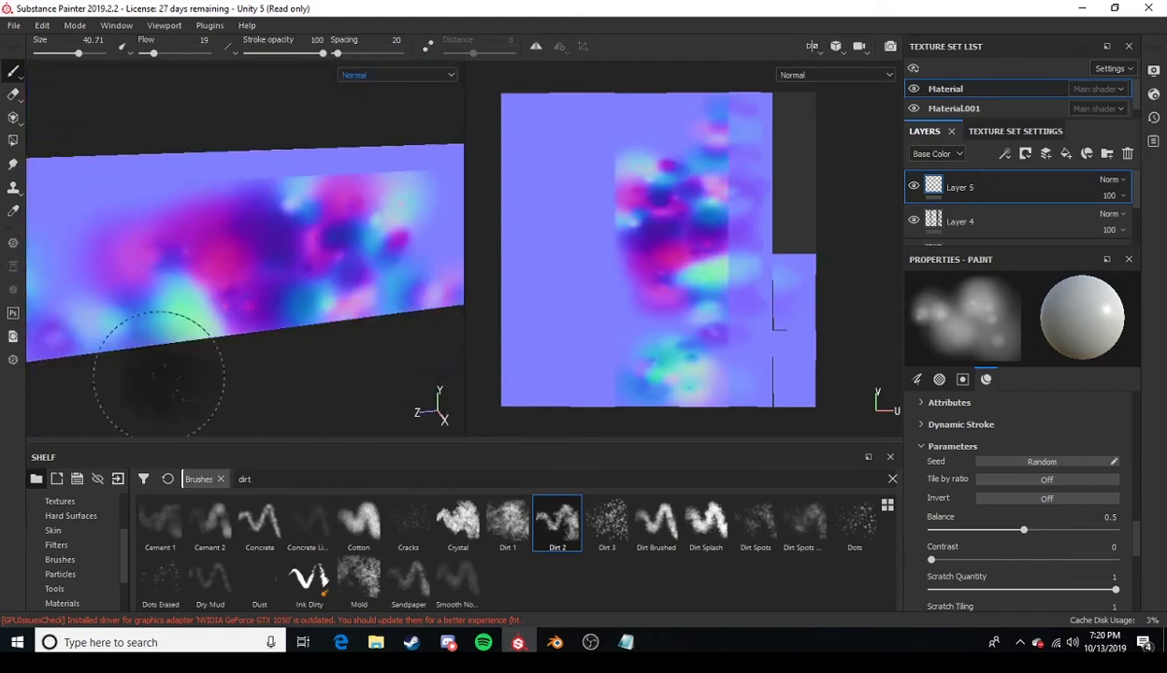
Switch the viewport display back to Material and view the painted detail on the body.
click(371, 75)
scroll(371, 94, up, 1)
click(366, 94)
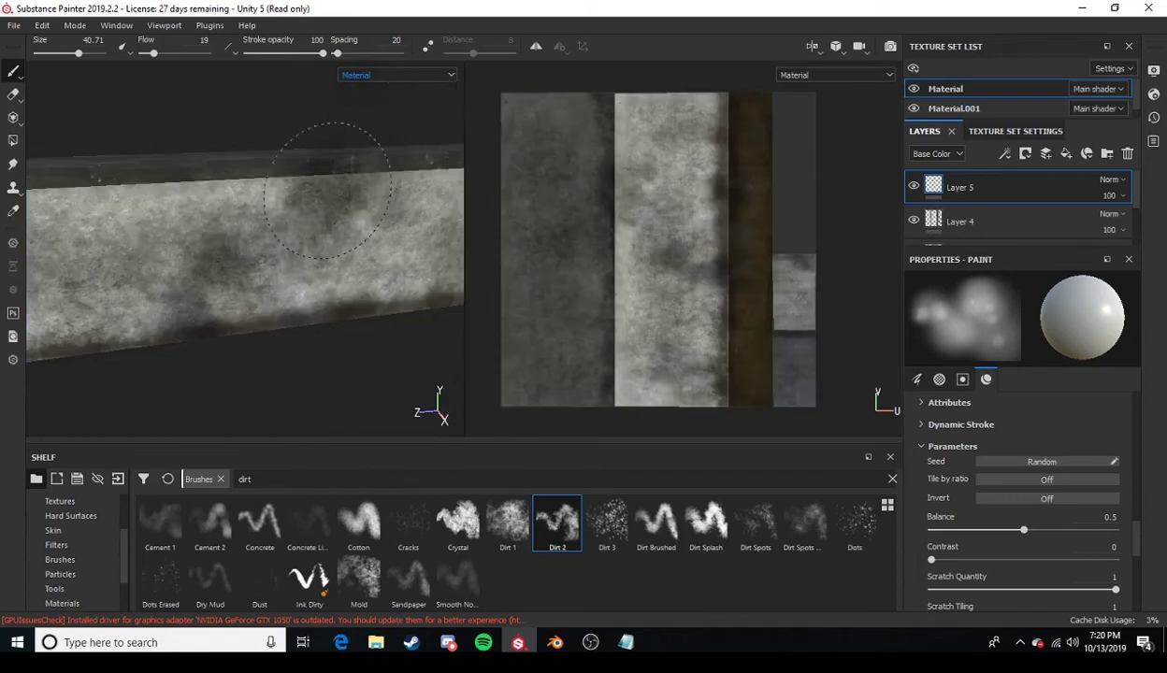
mouse_move(281, 224)
alt+mouse_down()
mouse_move(312, 278)
mouse_move(34, 263)
mouse_move(174, 286)
mouse_move(289, 258)
mouse_move(231, 263)
mouse_move(271, 237)
mouse_move(273, 208)
mouse_move(251, 276)
mouse_move(13, 247)
mouse_move(78, 156)
alt+mouse_up()
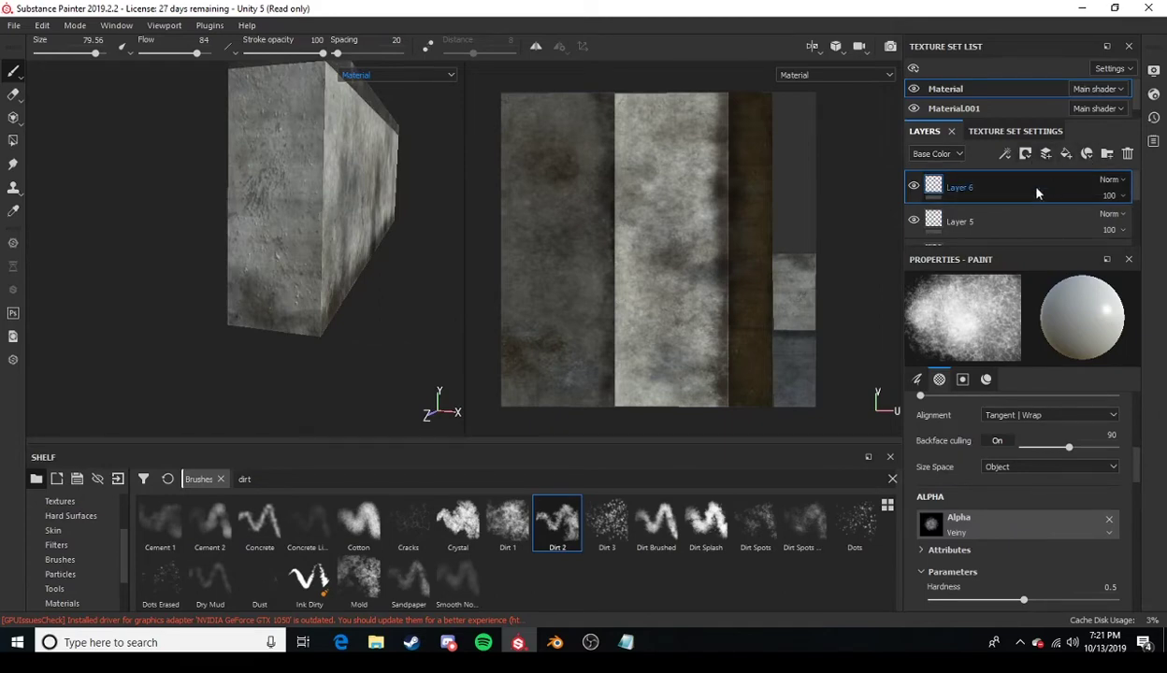
Place the Layer 5 paint layer directly above Concrete Dusty and choose the Dirt 1 brush.
mouse_move(1037, 190)
mouse_down()
mouse_move(1022, 242)
mouse_move(1018, 186)
mouse_move(1009, 198)
mouse_move(1005, 174)
mouse_move(1001, 247)
mouse_move(1035, 197)
mouse_move(1002, 204)
mouse_up()
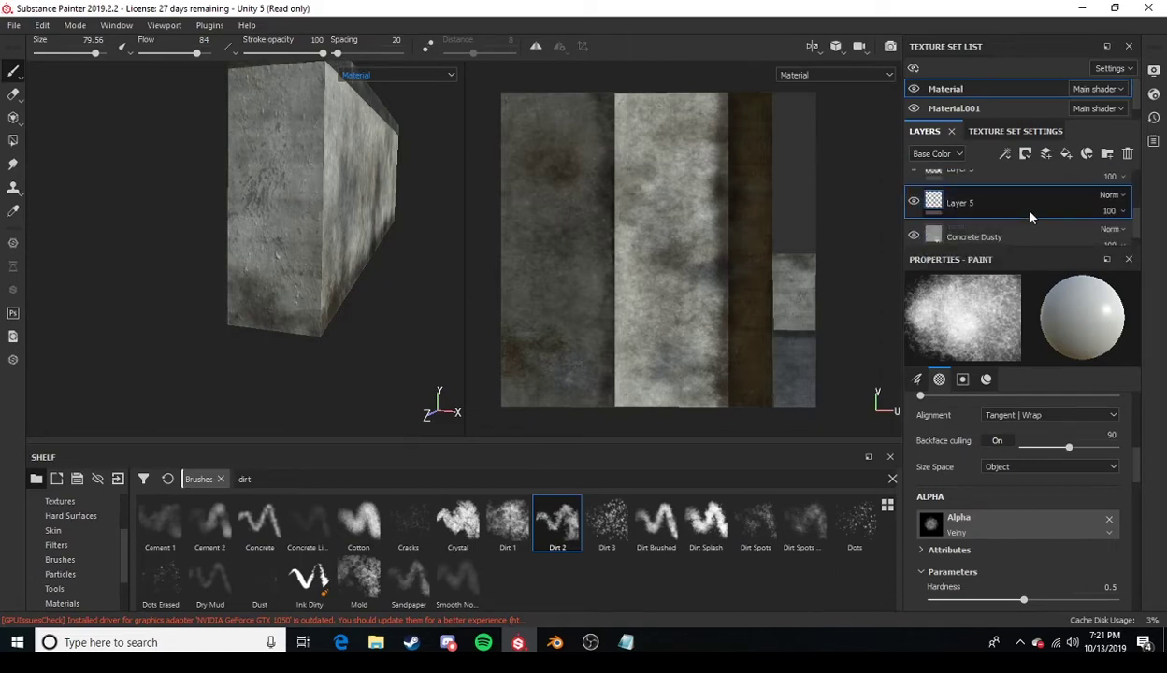
mouse_move(374, 215)
mouse_down()
mouse_move(266, 234)
mouse_move(290, 257)
mouse_up()
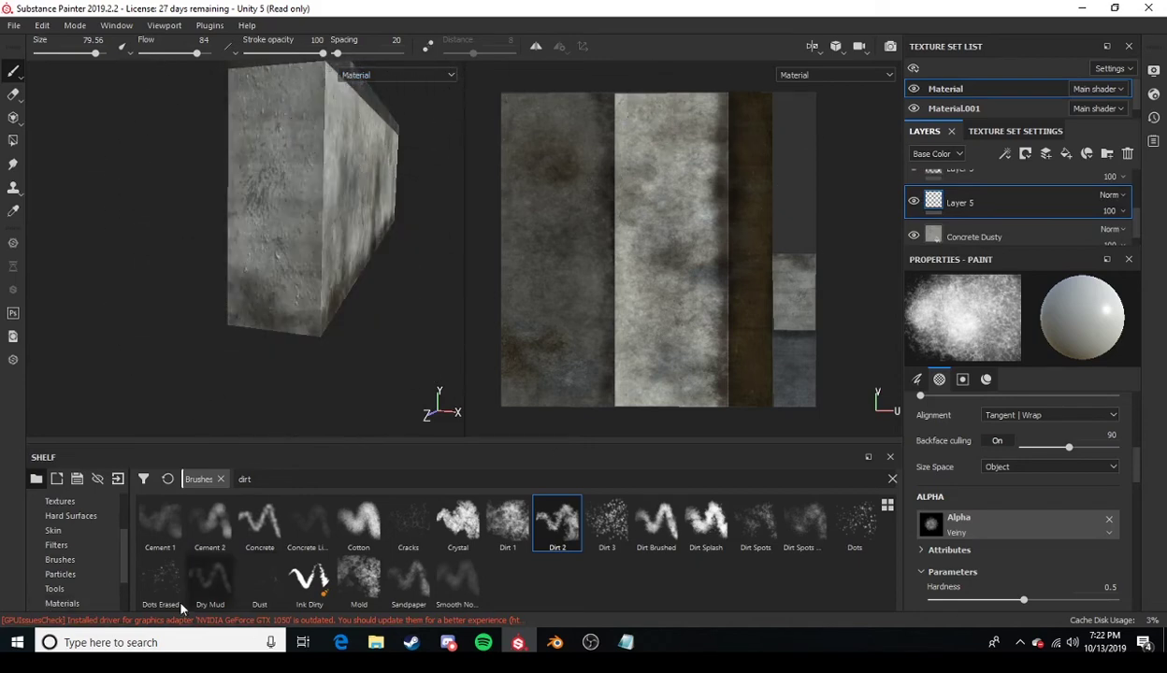
click(94, 560)
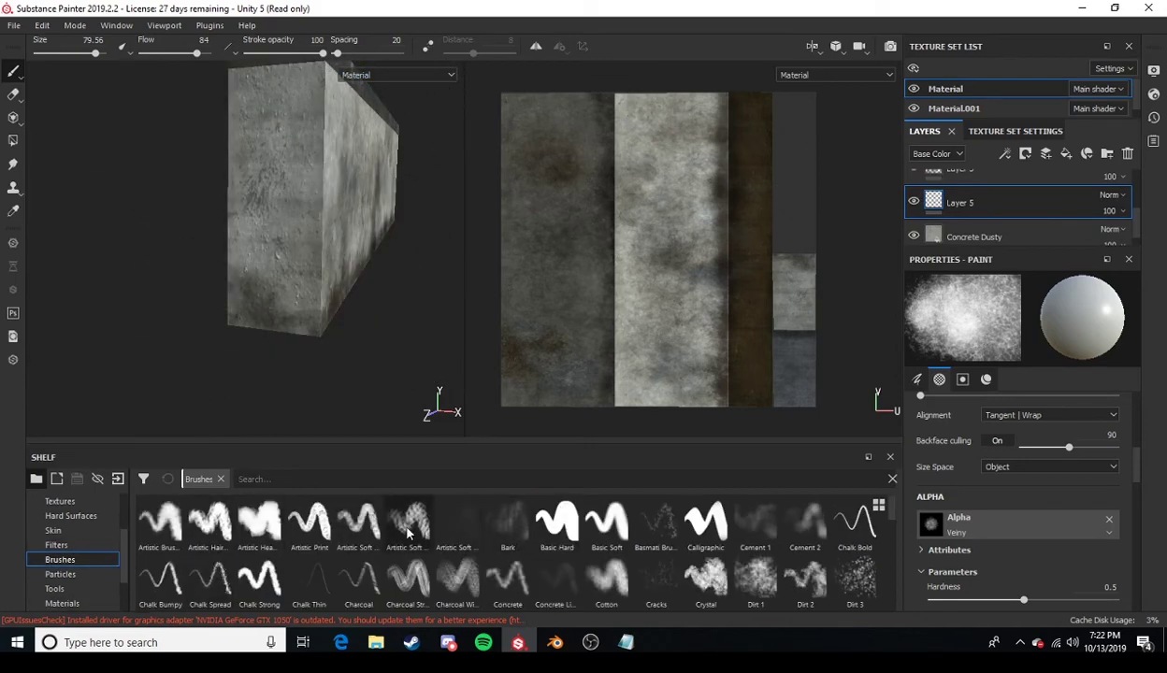
click(752, 570)
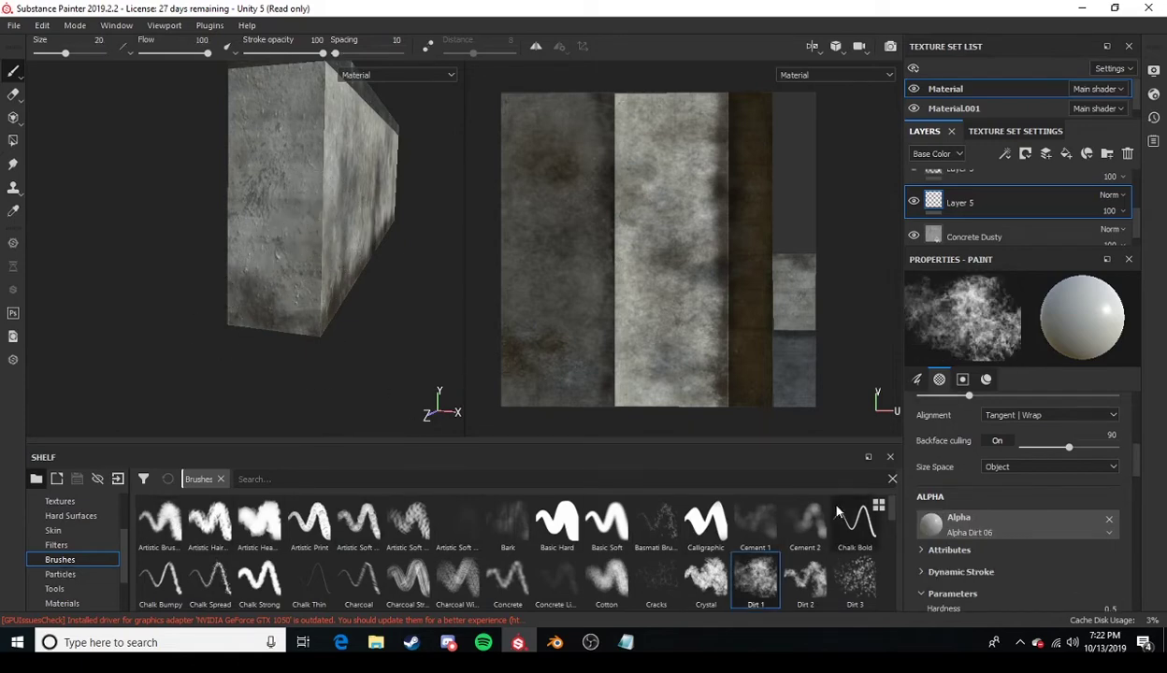
Assign the MossyMud material to the Dirt 1 brush with the color, height, rough, metal and nrm channels enabled.
scroll(1011, 512, down, 10)
scroll(1033, 542, up, 8)
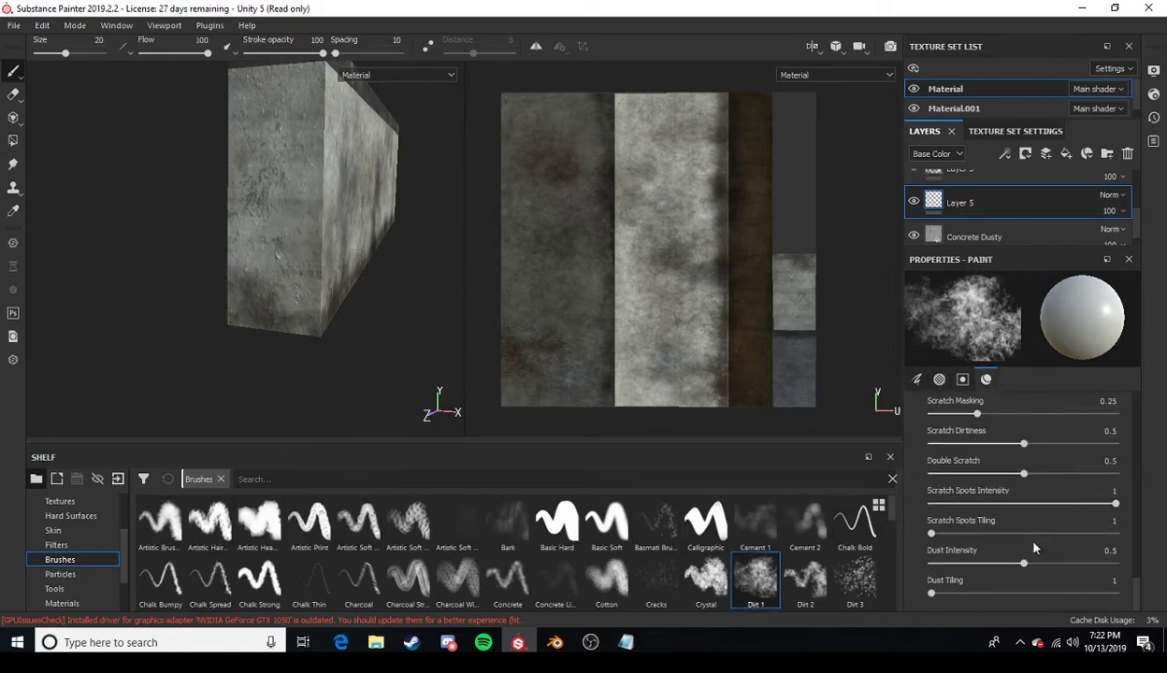
click(1104, 496)
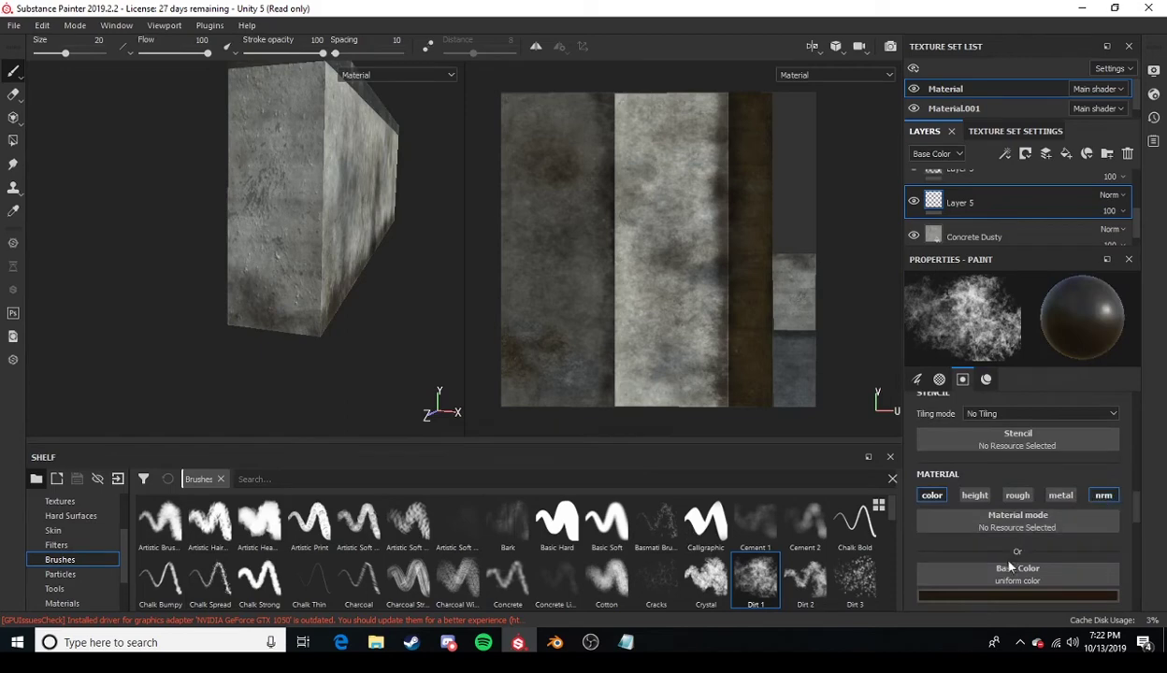
click(1029, 572)
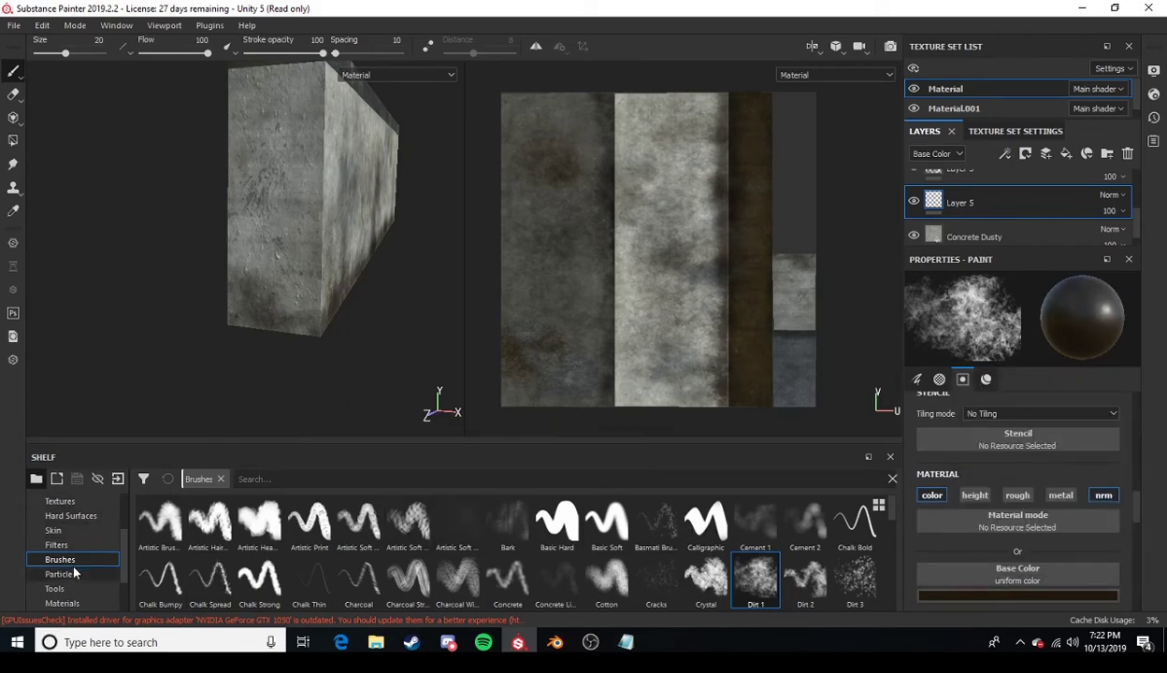
click(70, 604)
scroll(427, 577, down, 3)
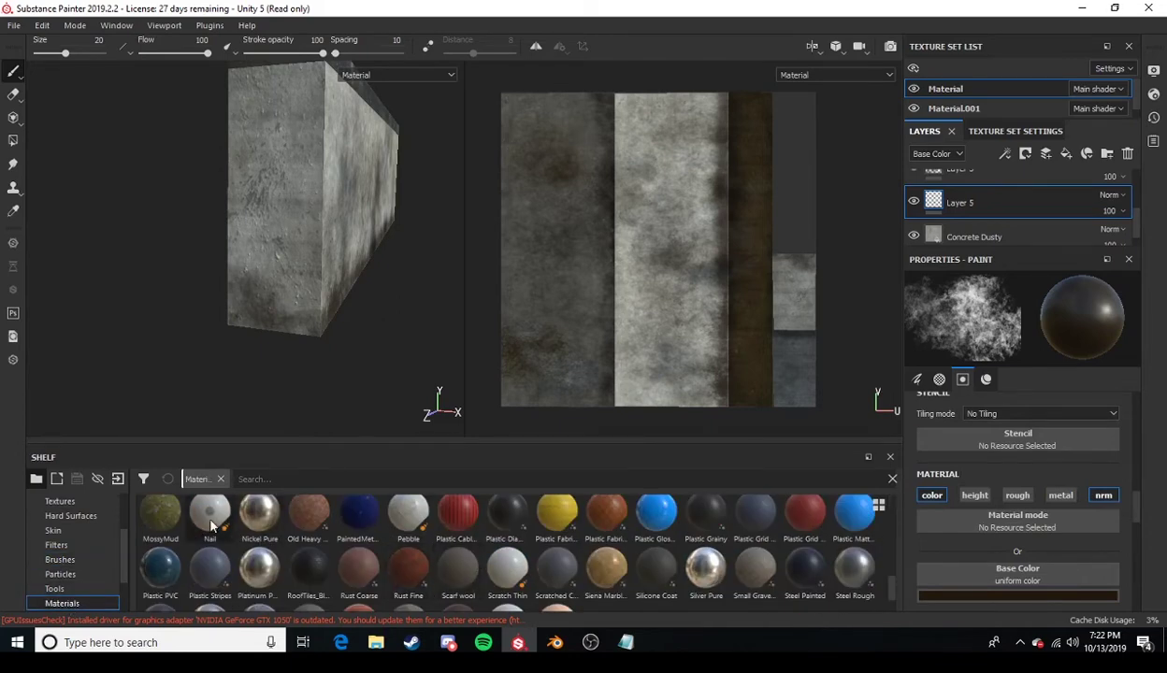
drag(161, 516, 984, 561)
mouse_move(1019, 521)
mouse_down()
mouse_move(1036, 527)
mouse_move(943, 500)
mouse_move(1054, 517)
mouse_move(1024, 529)
mouse_up()
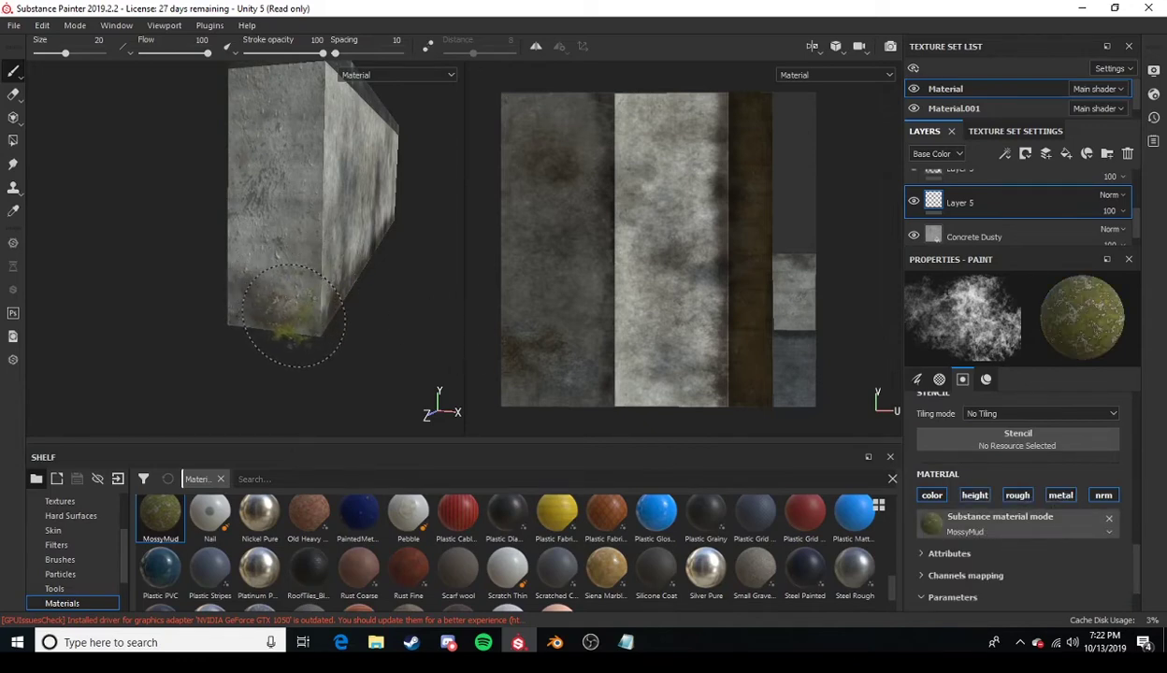
Reduce the brush size to 12.64 and paint moss along the bottom of the concrete body's end face.
mouse_move(302, 312)
ctrl+right_down()
mouse_move(404, 312)
mouse_move(282, 315)
ctrl+right_up()
scroll(320, 328, up, 2)
scroll(319, 327, down, 2)
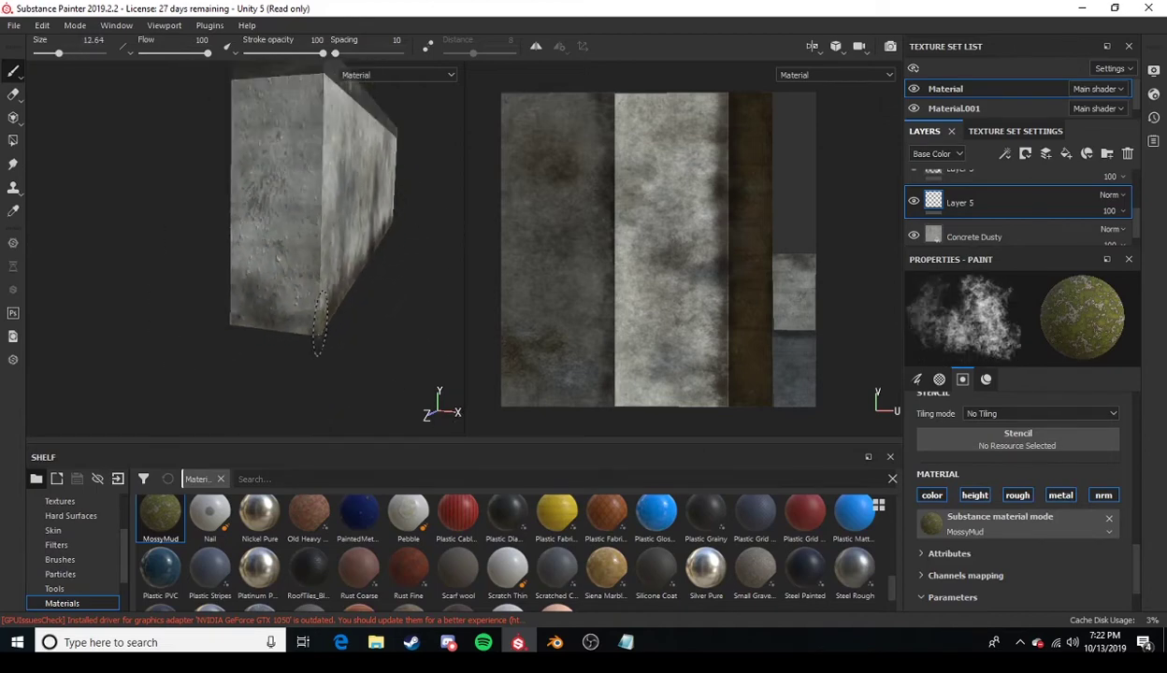
scroll(319, 324, up, 4)
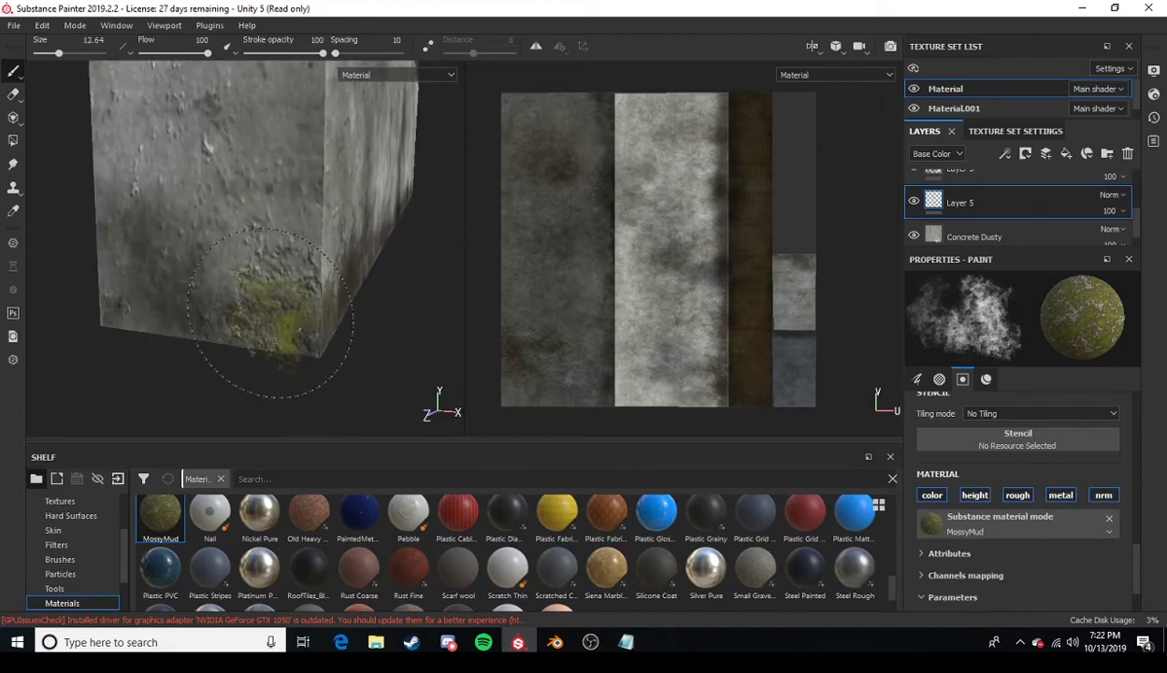
click(197, 318)
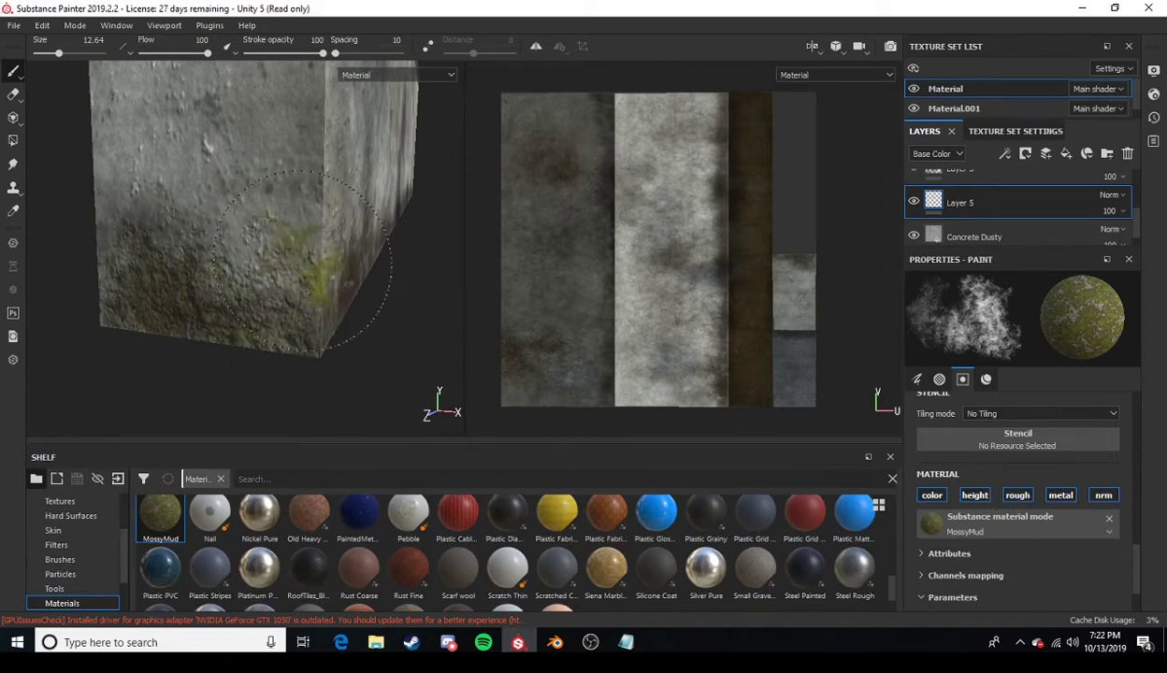
Turn off the MossyMud brush's nrm channel for painting the end face.
alt+drag(302, 264, 286, 229)
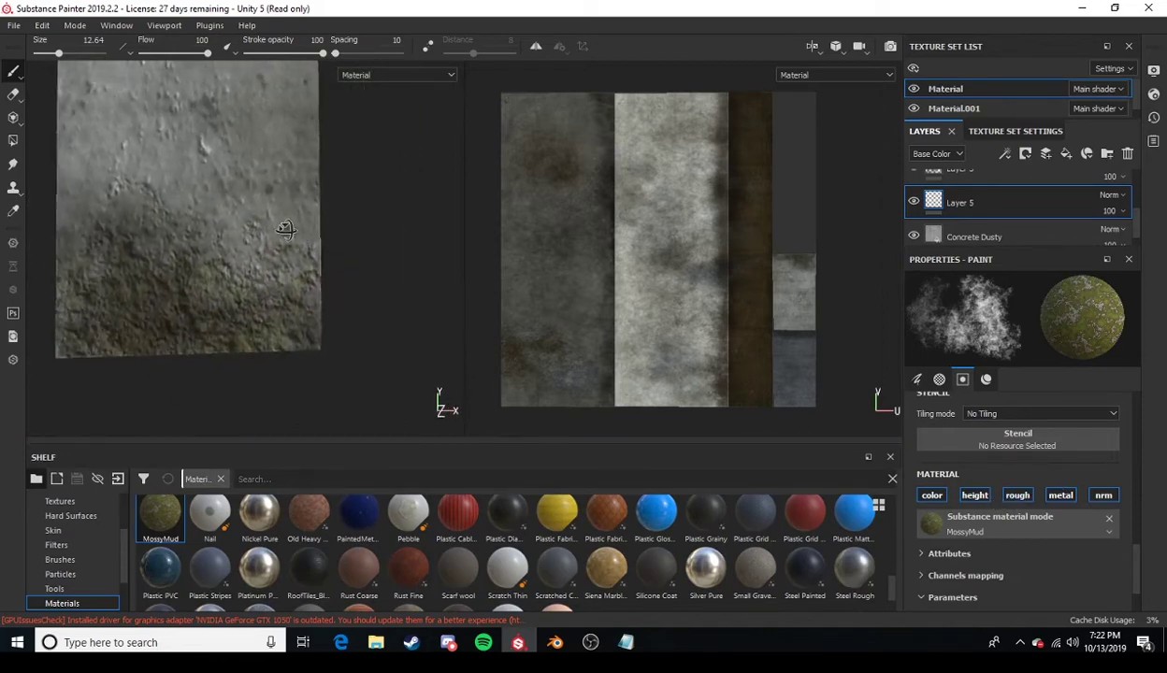
click(1109, 498)
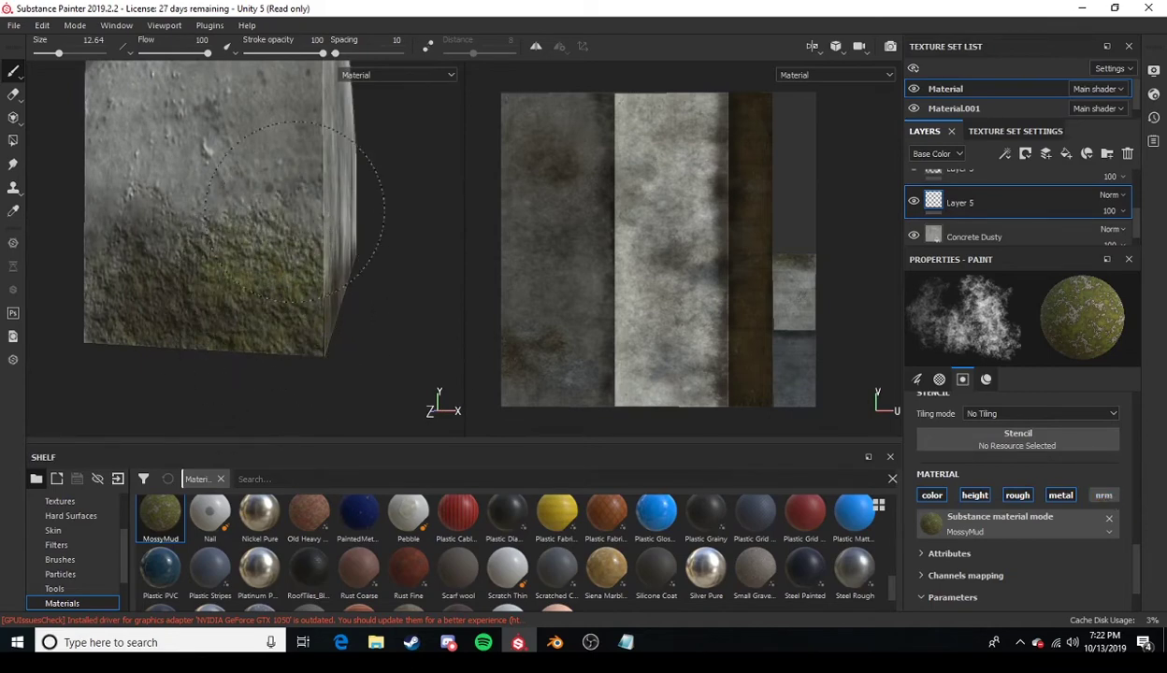
Undo the last moss stroke, turn off the MossyMud brush's height channel and paint moss around the bottom corner of the concrete body.
drag(296, 209, 333, 299)
key(ctrl+z)
click(1057, 497)
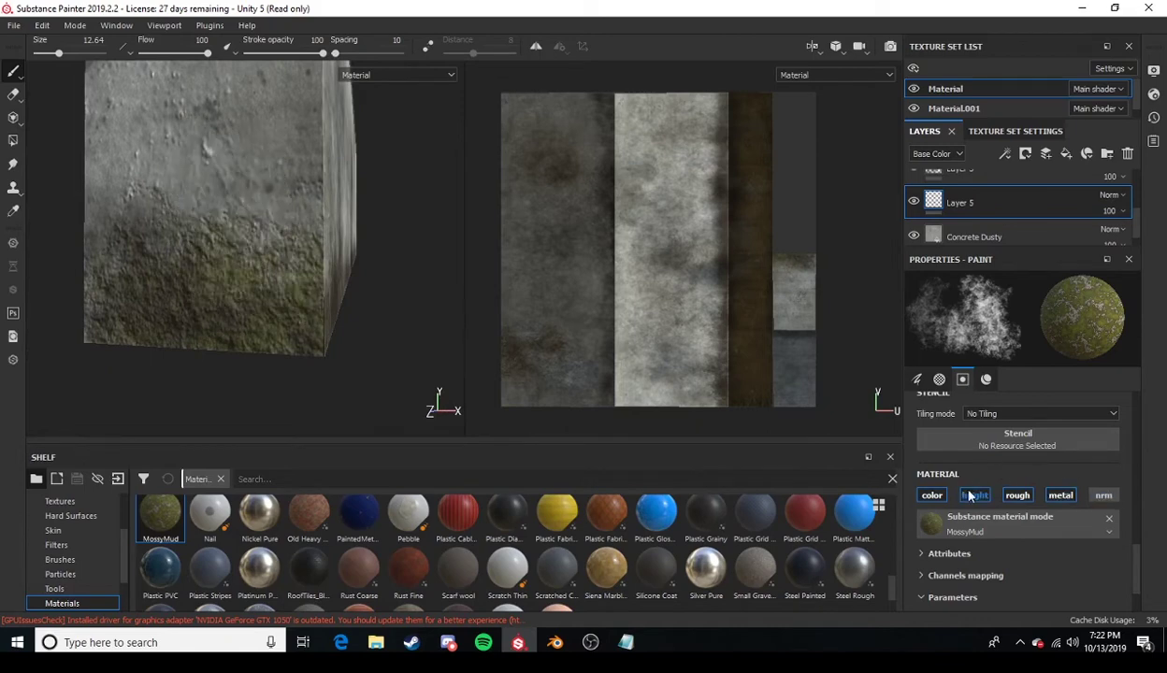
click(972, 496)
mouse_move(239, 228)
mouse_down()
mouse_move(198, 229)
mouse_move(162, 286)
mouse_up()
alt+drag(264, 267, 161, 284)
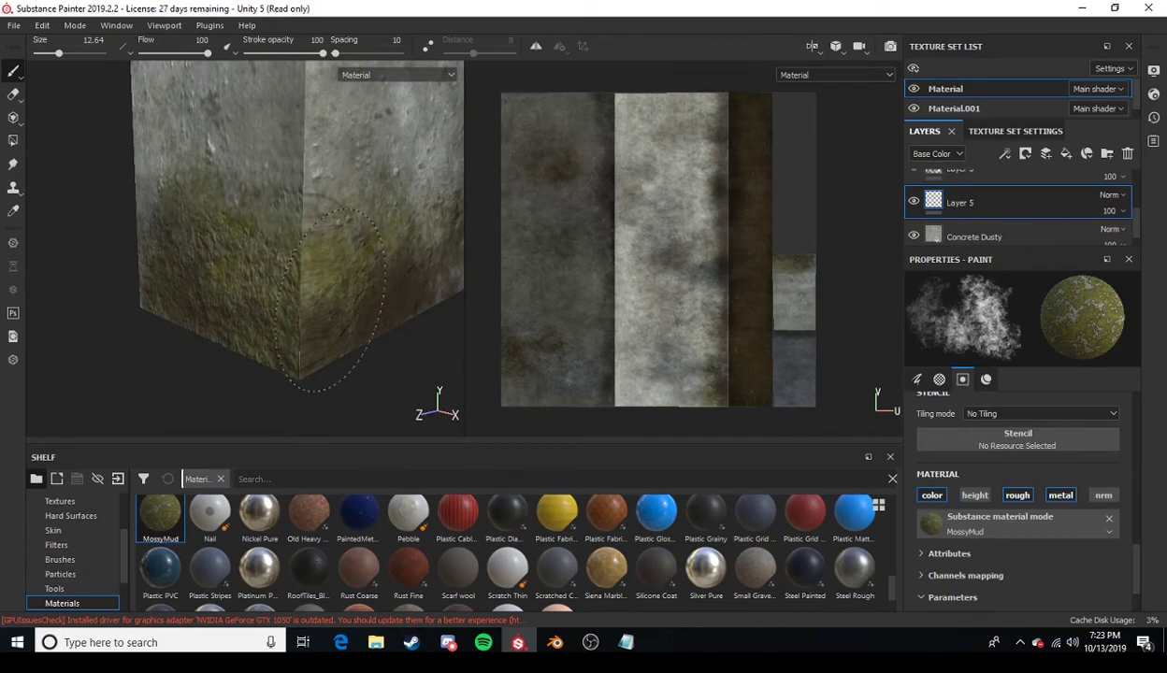
Turn the MossyMud brush's height and nrm channels back on.
click(982, 497)
mouse_move(241, 279)
alt+mouse_down()
mouse_move(300, 282)
mouse_move(245, 280)
alt+mouse_up()
scroll(374, 306, down, 5)
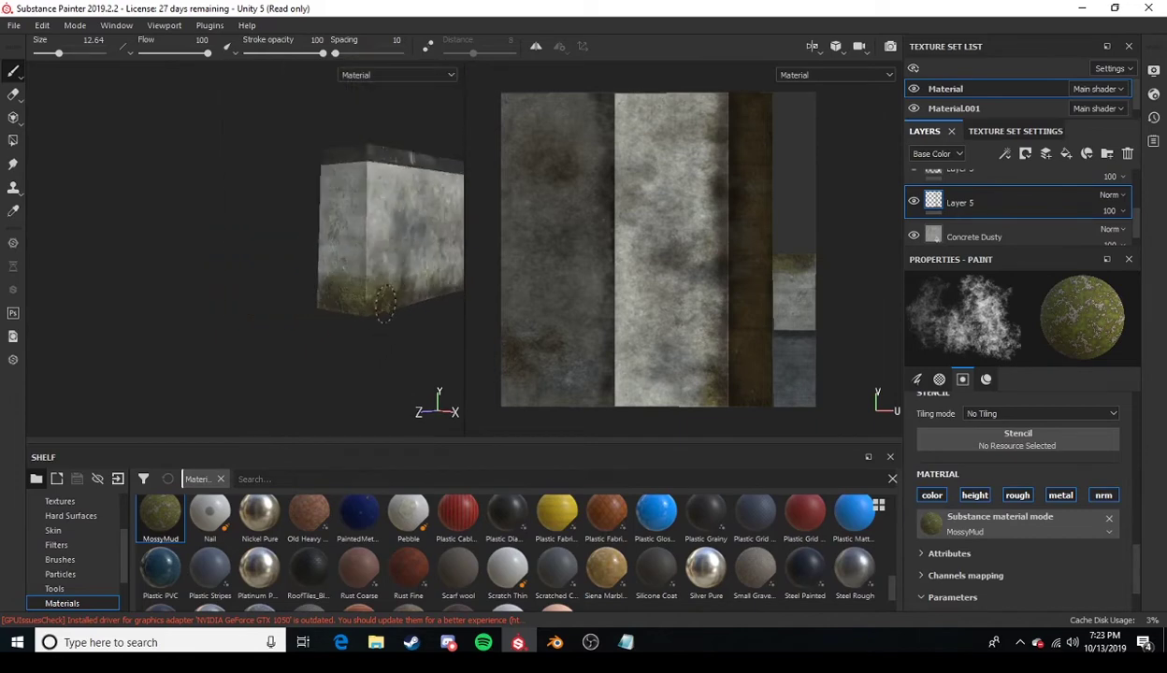
mouse_move(384, 303)
alt+mouse_down()
mouse_move(466, 294)
mouse_move(365, 256)
mouse_move(187, 243)
mouse_move(453, 302)
mouse_move(344, 273)
mouse_move(430, 252)
mouse_move(367, 302)
mouse_move(365, 273)
mouse_move(432, 286)
mouse_move(307, 298)
mouse_move(261, 224)
mouse_move(482, 242)
mouse_move(339, 252)
mouse_move(316, 304)
alt+mouse_up()
scroll(318, 234, up, 5)
Add a Levels effect to Layer 2 of the Material.001 texture set and set its affected channel to Normal.
alt+drag(350, 245, 188, 176)
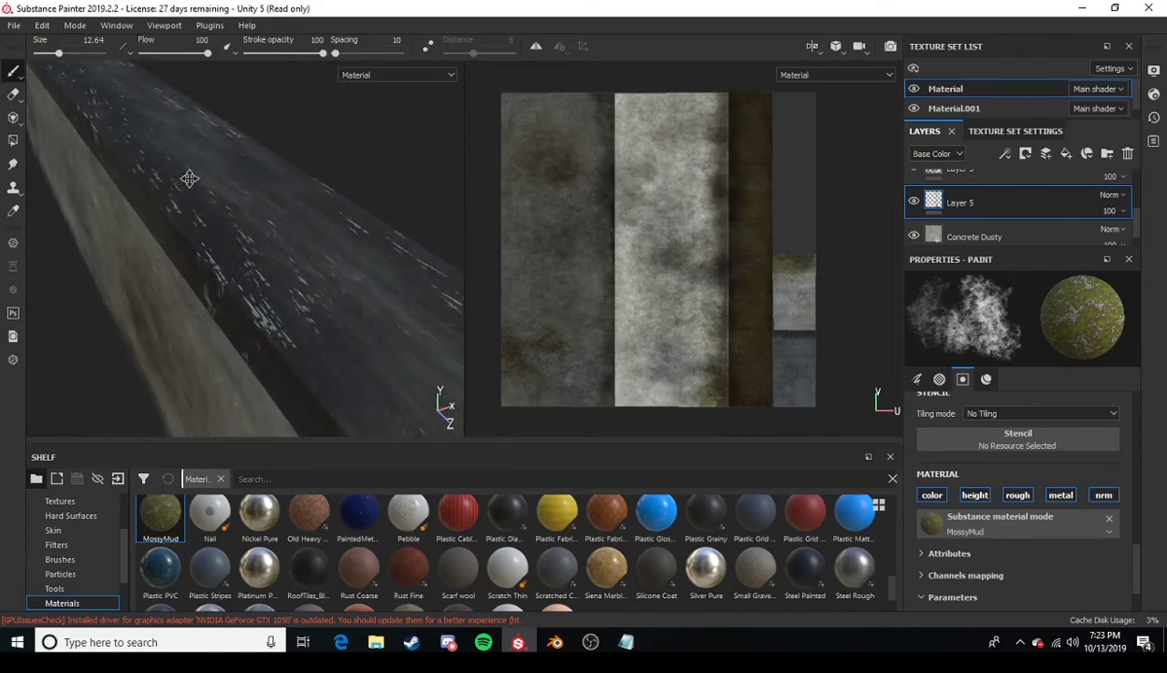
click(972, 111)
scroll(1011, 221, down, 2)
scroll(1000, 223, up, 4)
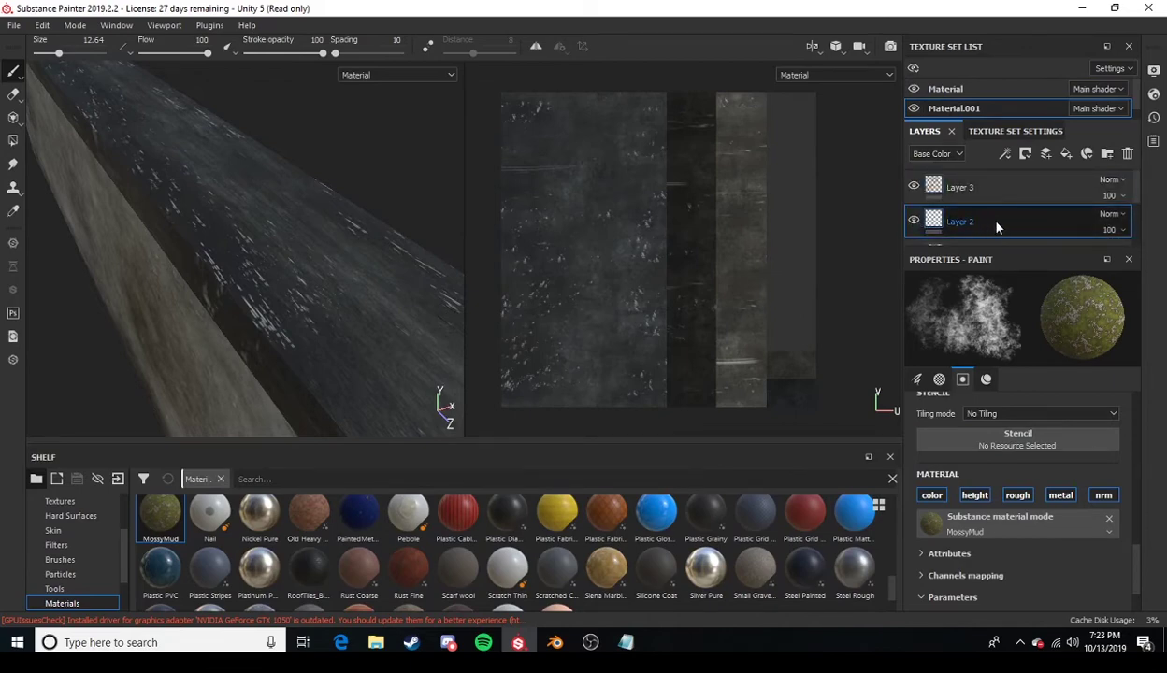
alt+drag(416, 269, 434, 220)
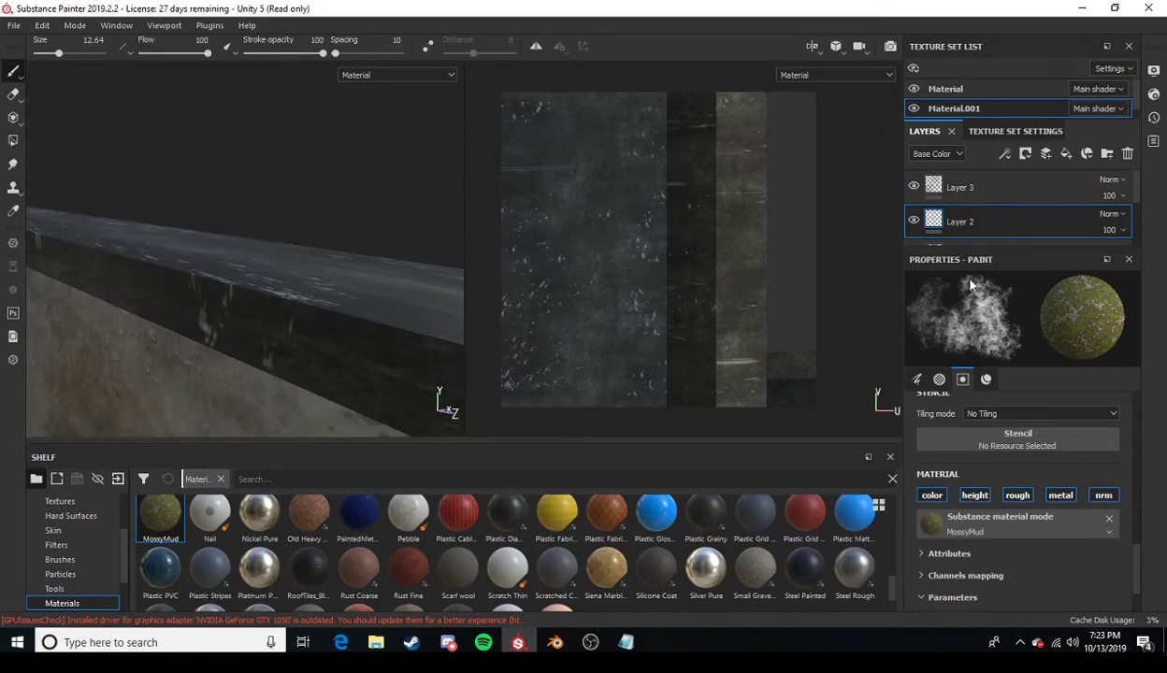
right_click(982, 217)
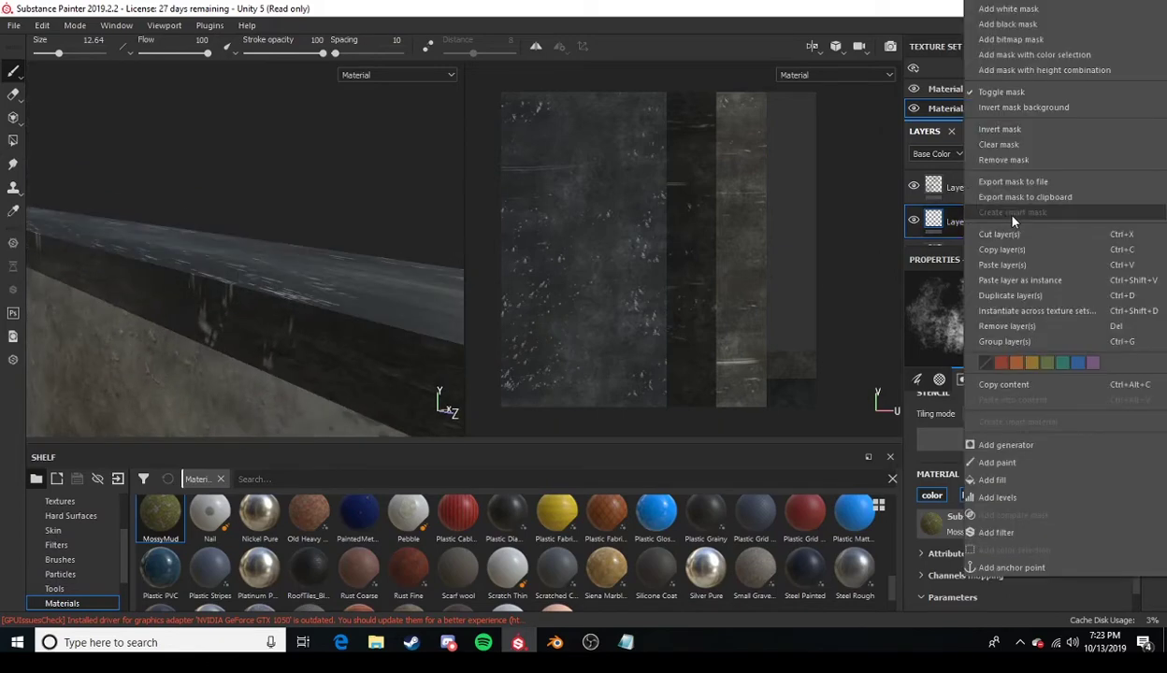
click(996, 498)
click(997, 307)
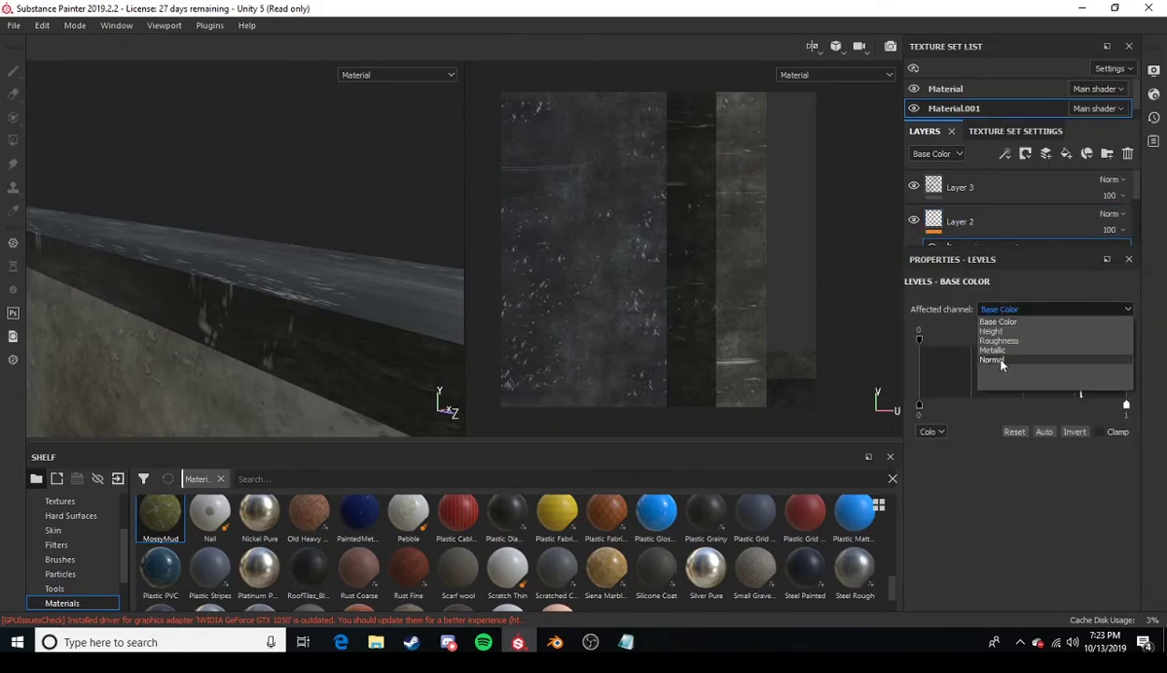
click(1003, 364)
Set the Normal levels' midtone to about 12.514 and output white to 0.387, and return the 3D viewport to Material display.
drag(1022, 340, 1115, 342)
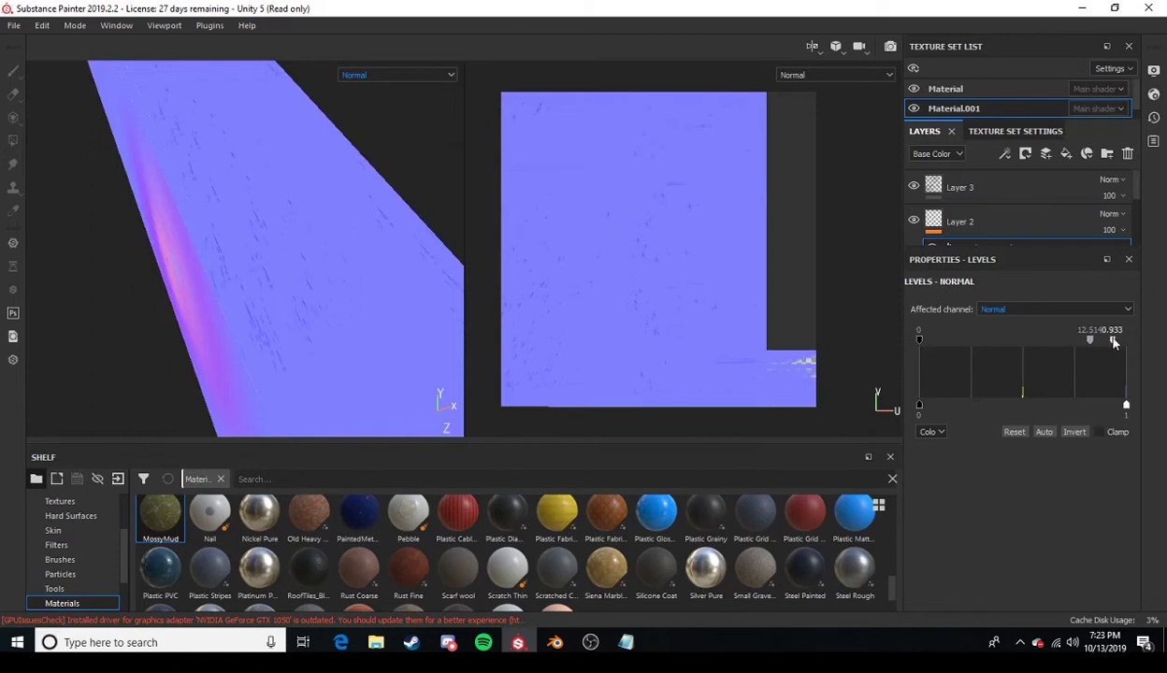
drag(919, 341, 1016, 346)
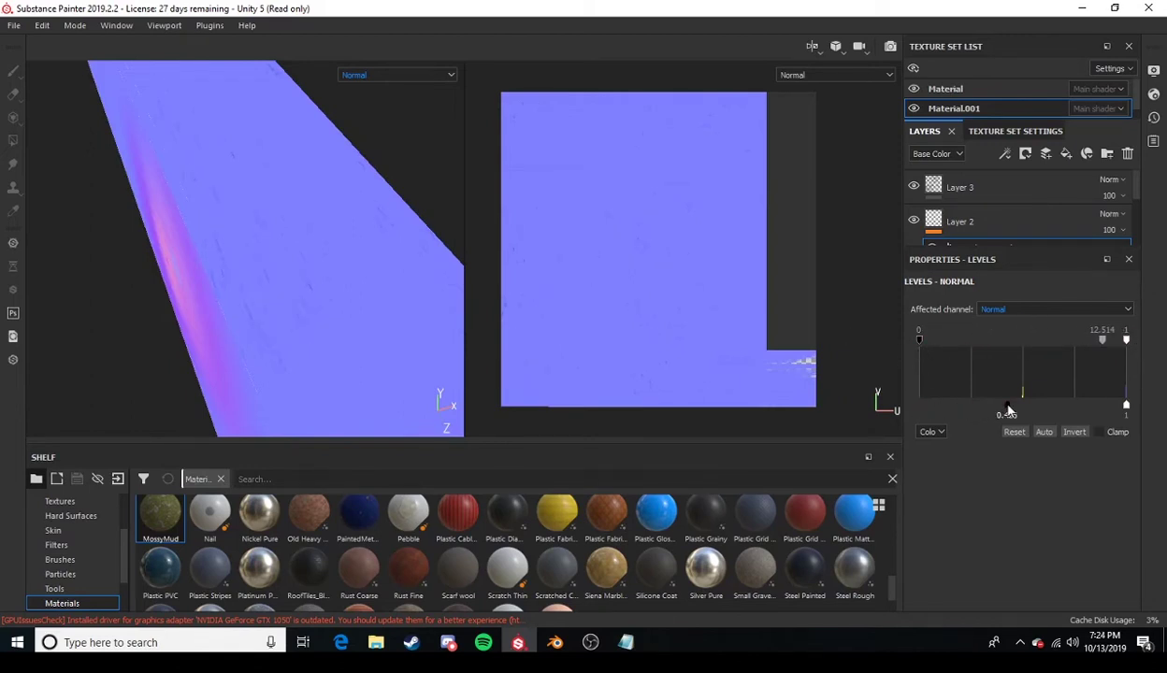
click(397, 74)
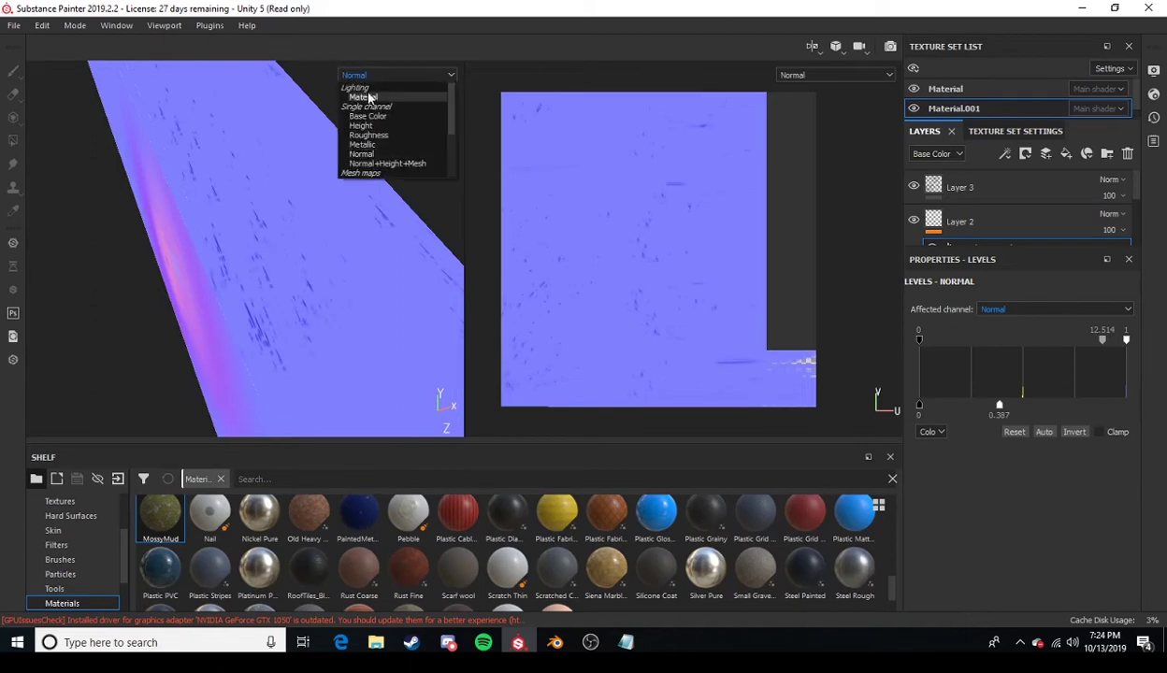
click(374, 96)
alt+drag(354, 269, 341, 154)
Save the project as ledge.
click(17, 26)
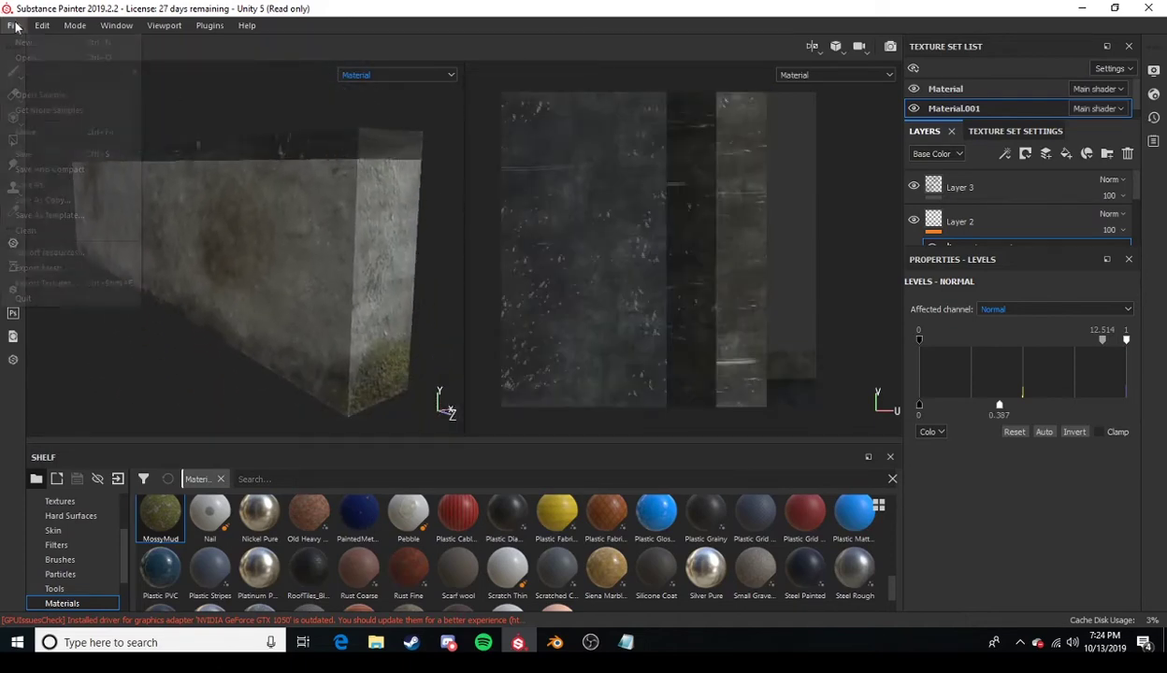
click(33, 150)
text(ledge)
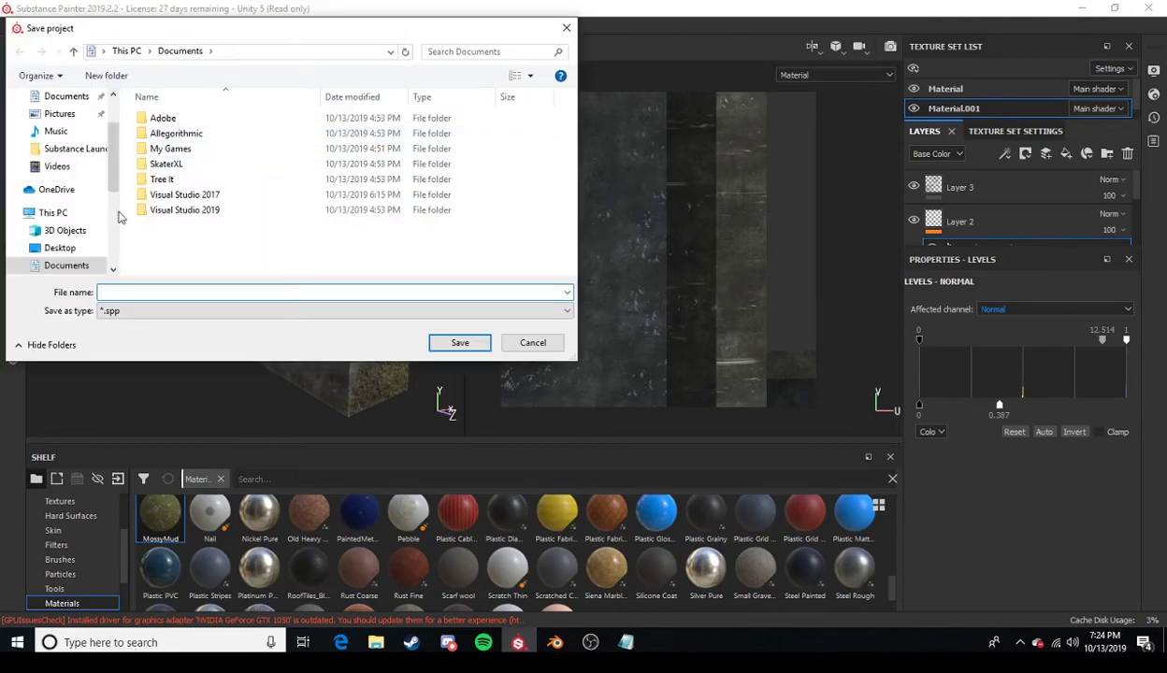
key(Return)
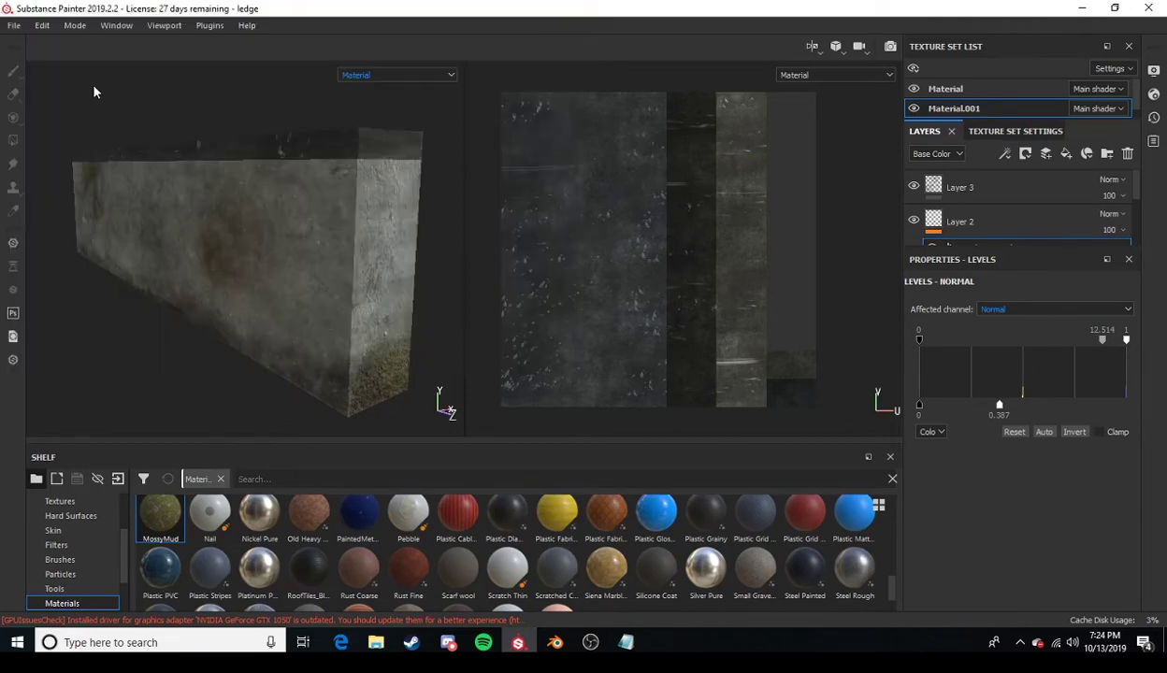
Open the texture export settings and set the config to Unity HD Render Pipeline.
click(17, 26)
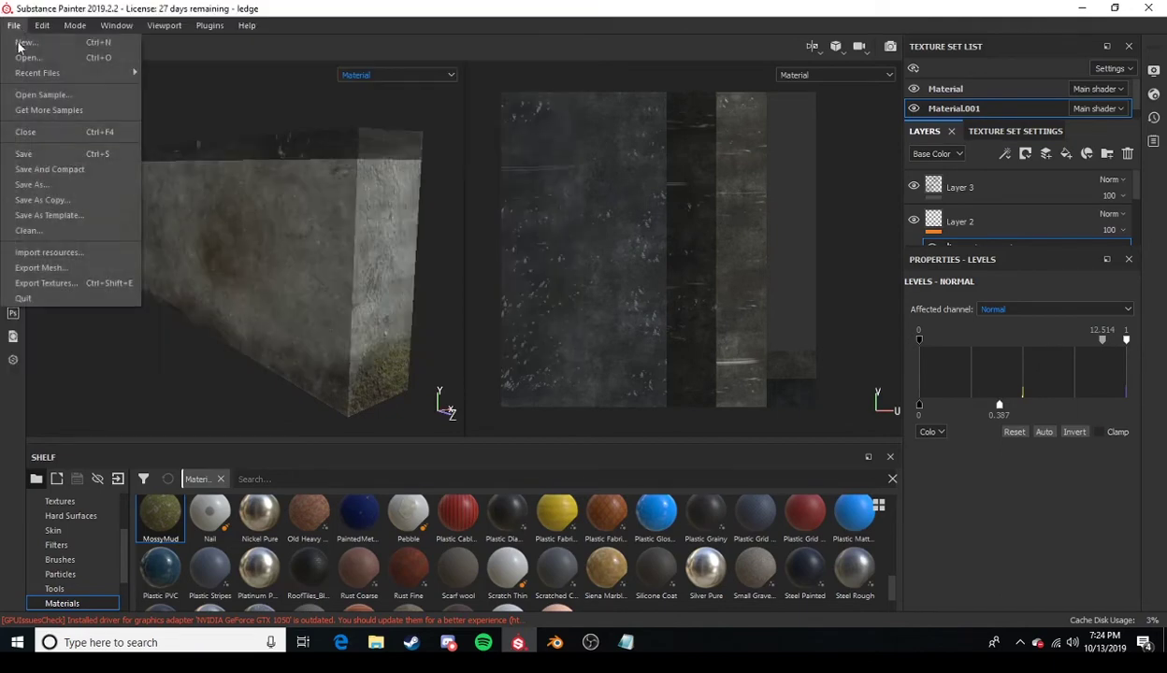
click(53, 286)
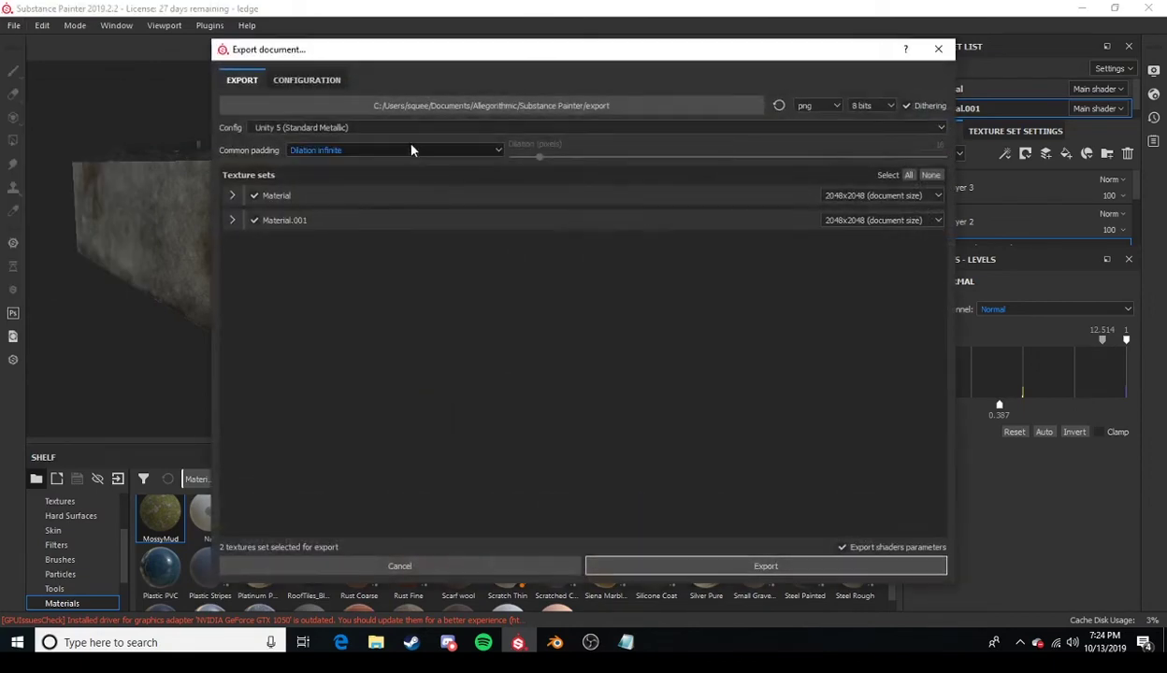
click(352, 132)
scroll(336, 160, down, 2)
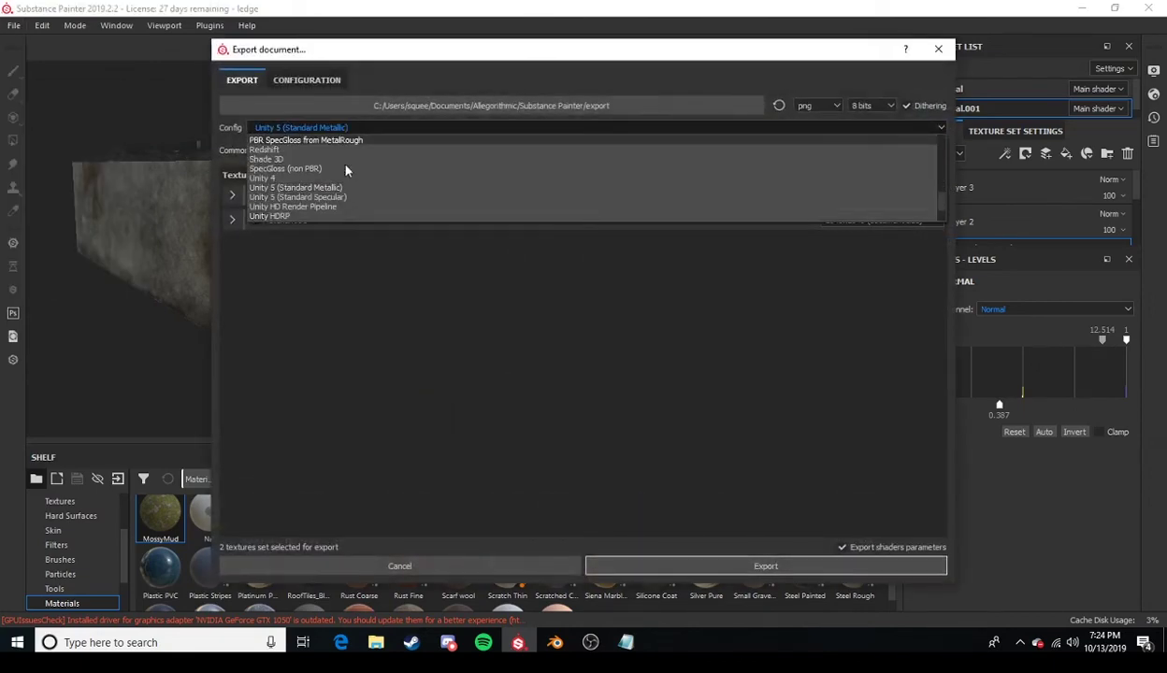
click(299, 207)
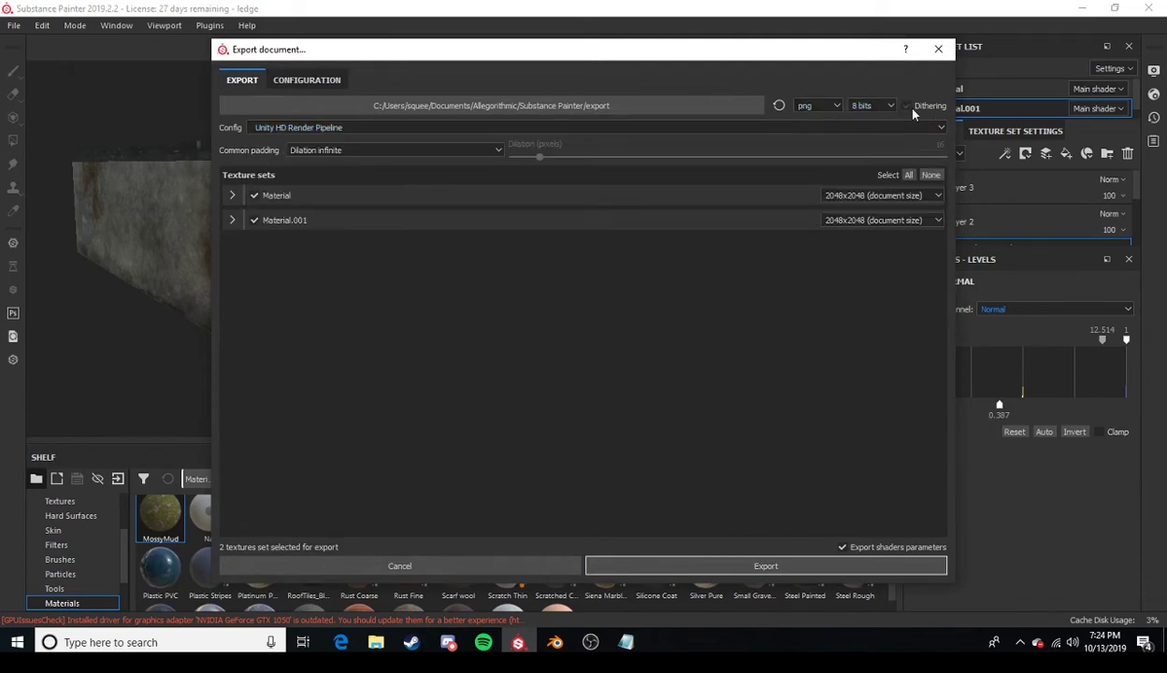
Set the texture export to 16 bits with E:/General/SubstancePainter/Spawnables2 as the output folder.
mouse_move(914, 112)
click(871, 106)
click(864, 129)
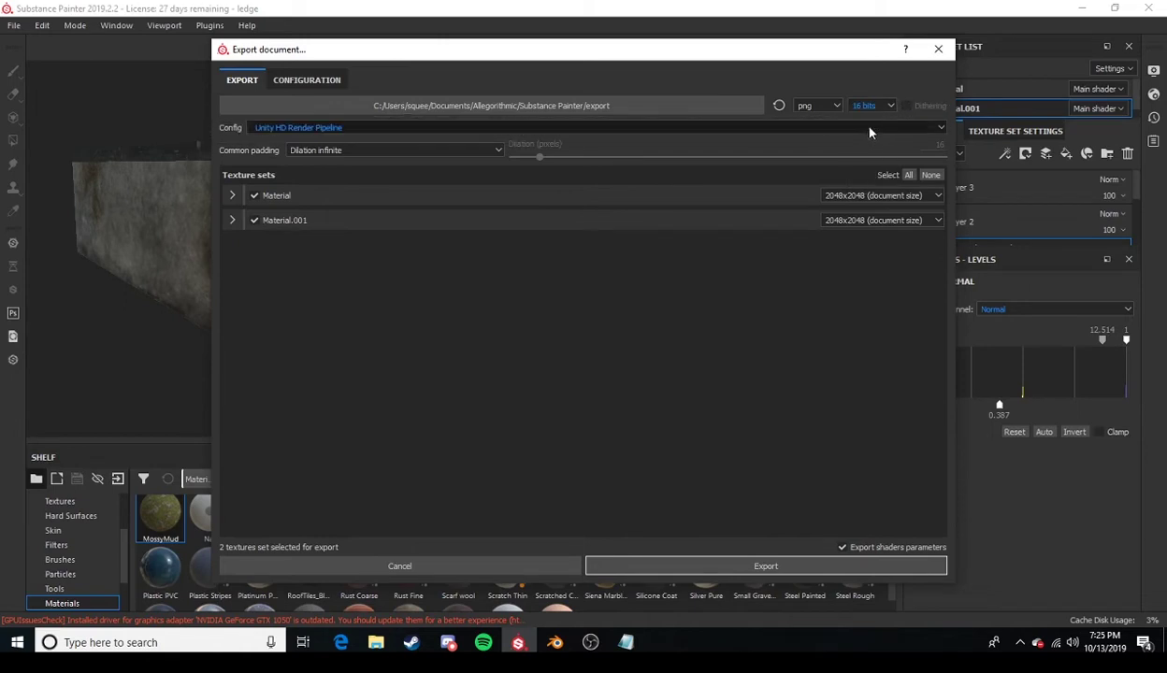
click(499, 106)
drag(398, 91, 524, 183)
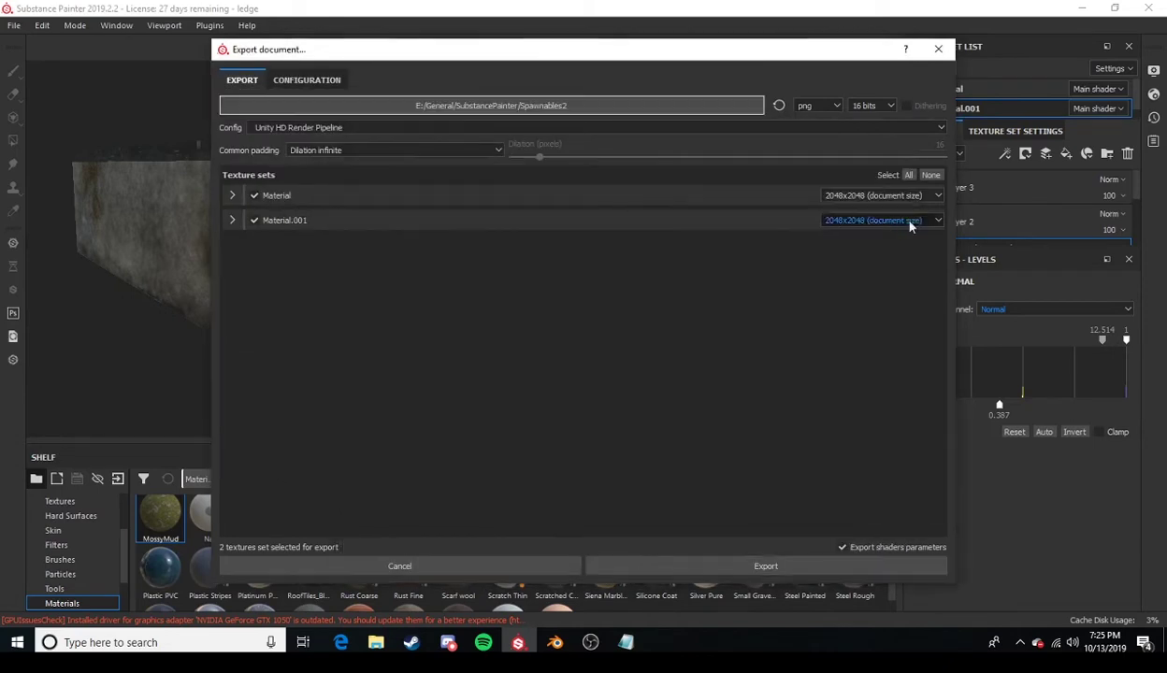
Check the available export resolutions and the list of maps to be exported for the Material texture set.
click(886, 220)
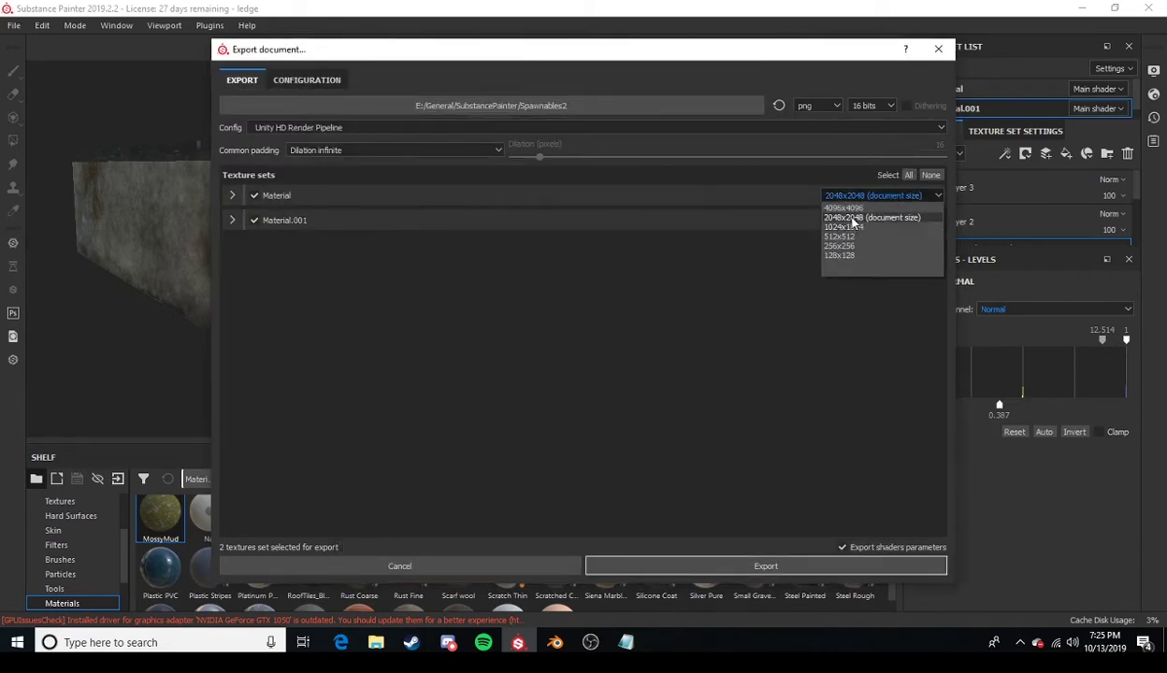
click(713, 197)
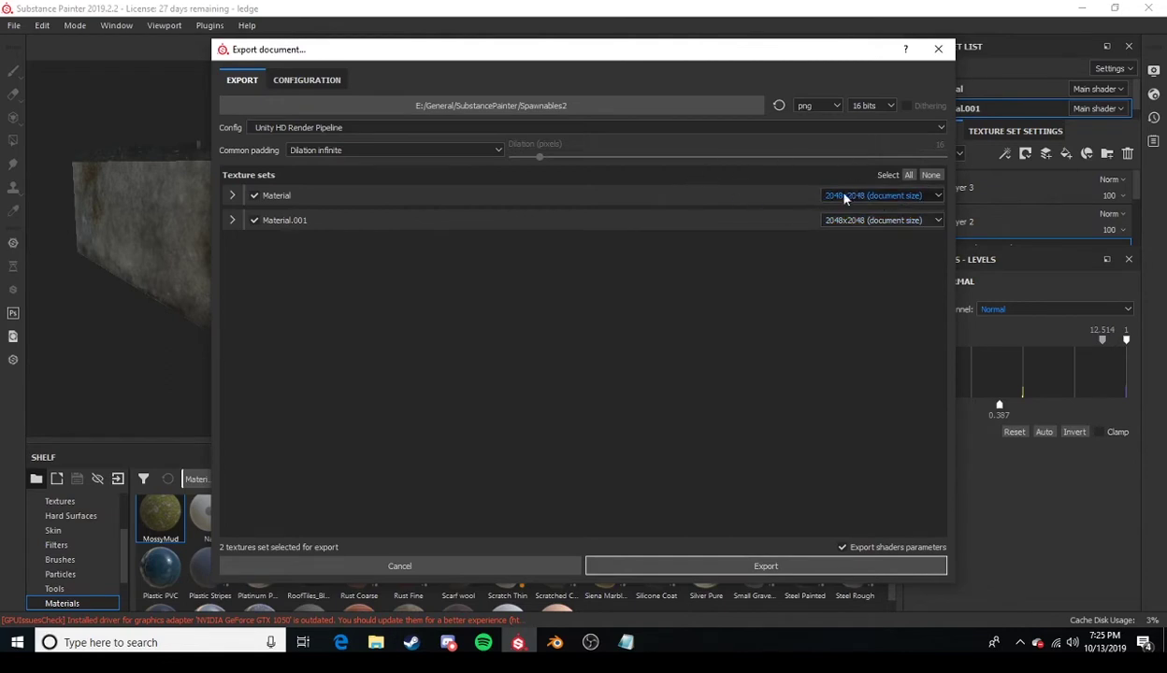
click(230, 195)
click(230, 195)
click(230, 195)
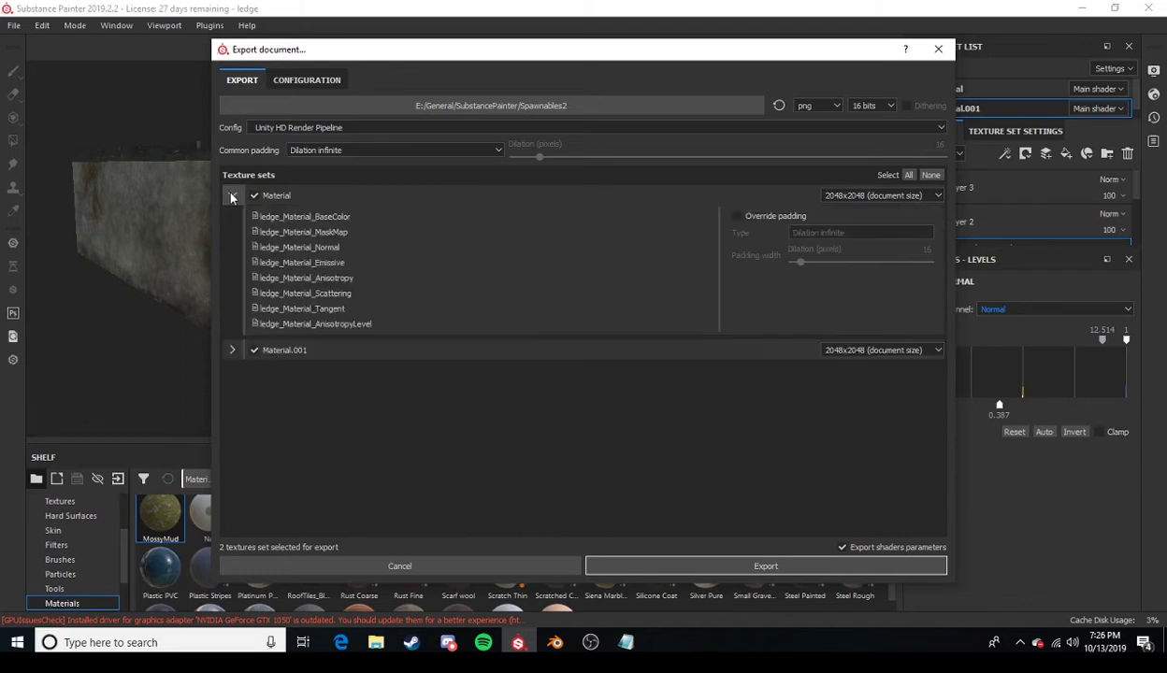
click(230, 195)
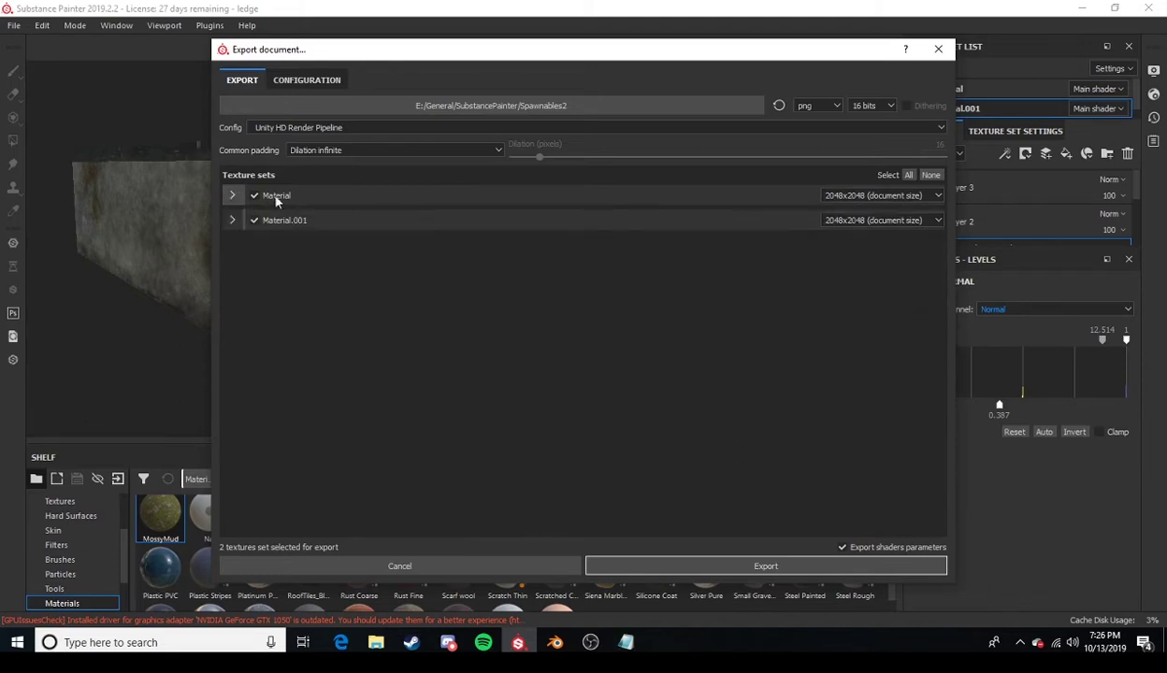
Export both texture sets and review the ledge texture maps in the export folder.
click(759, 565)
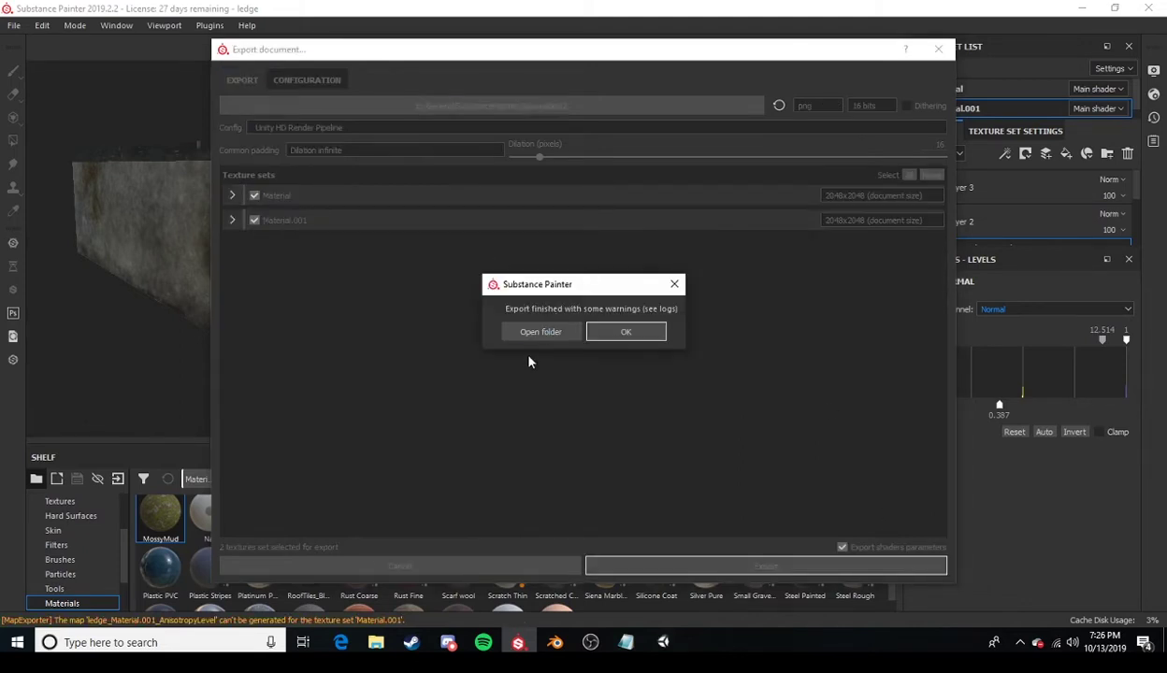
click(544, 333)
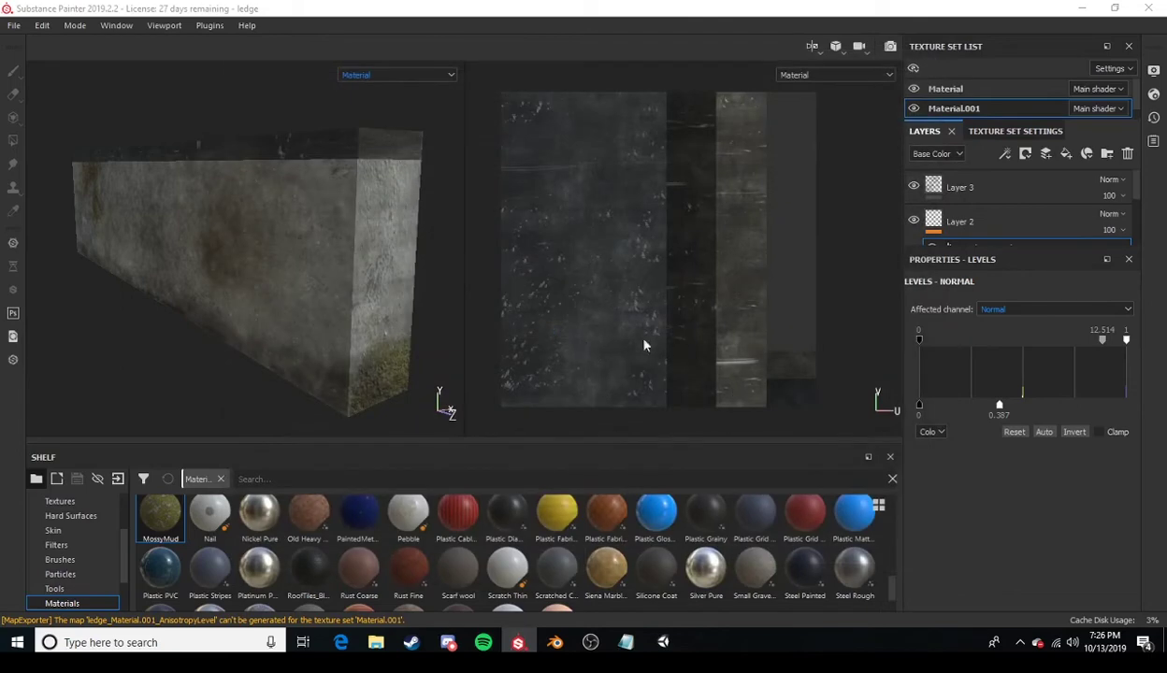
scroll(547, 210, down, 1)
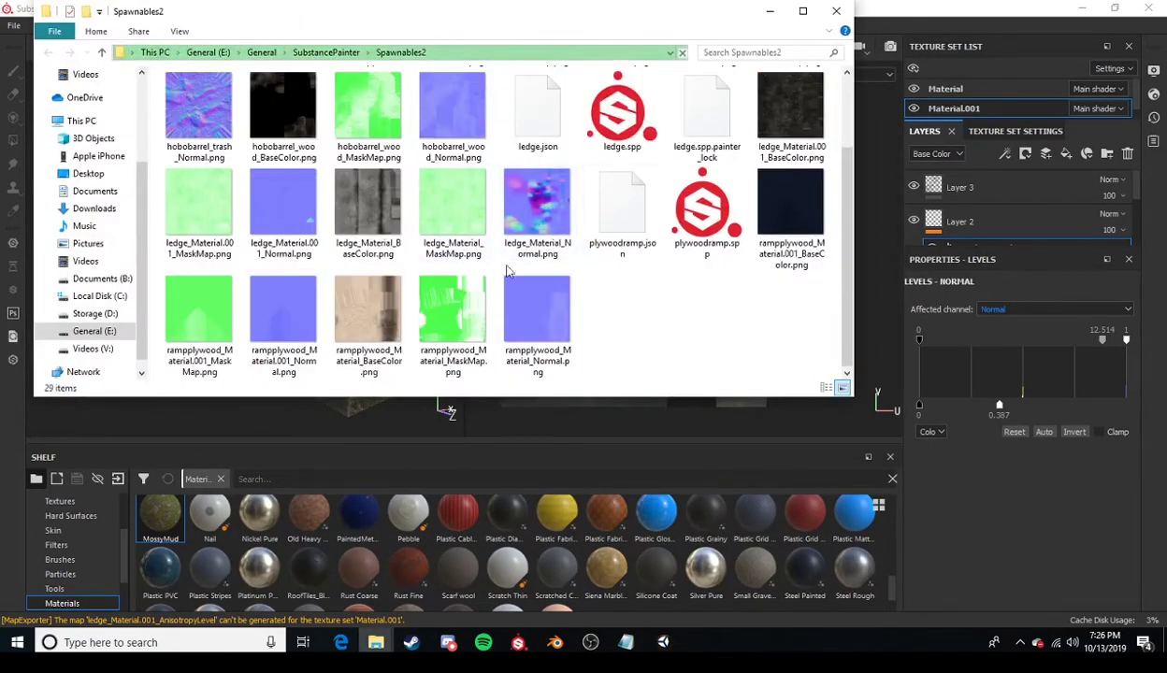
scroll(603, 295, up, 1)
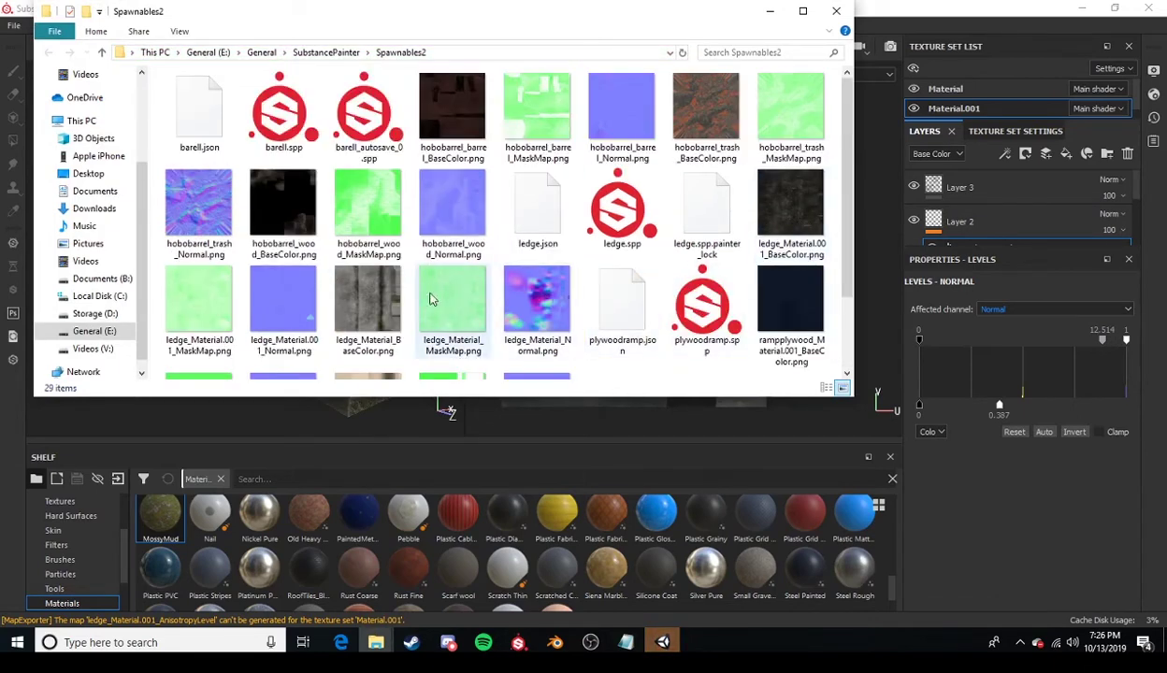
double_click(367, 303)
double_click(734, 453)
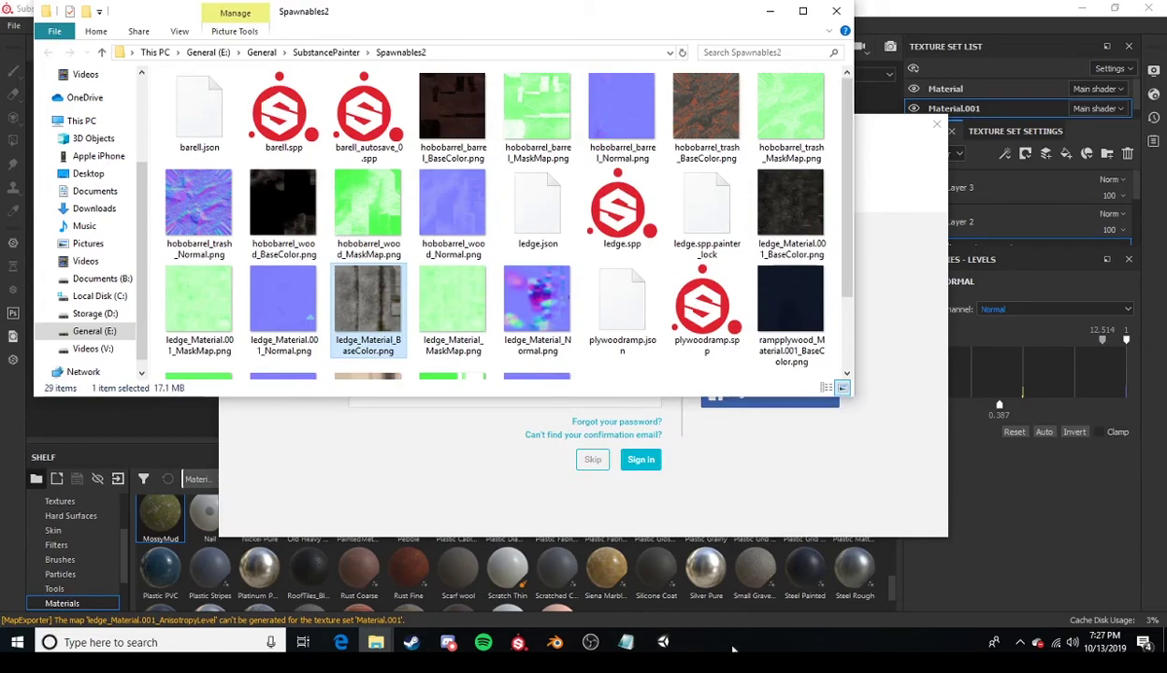
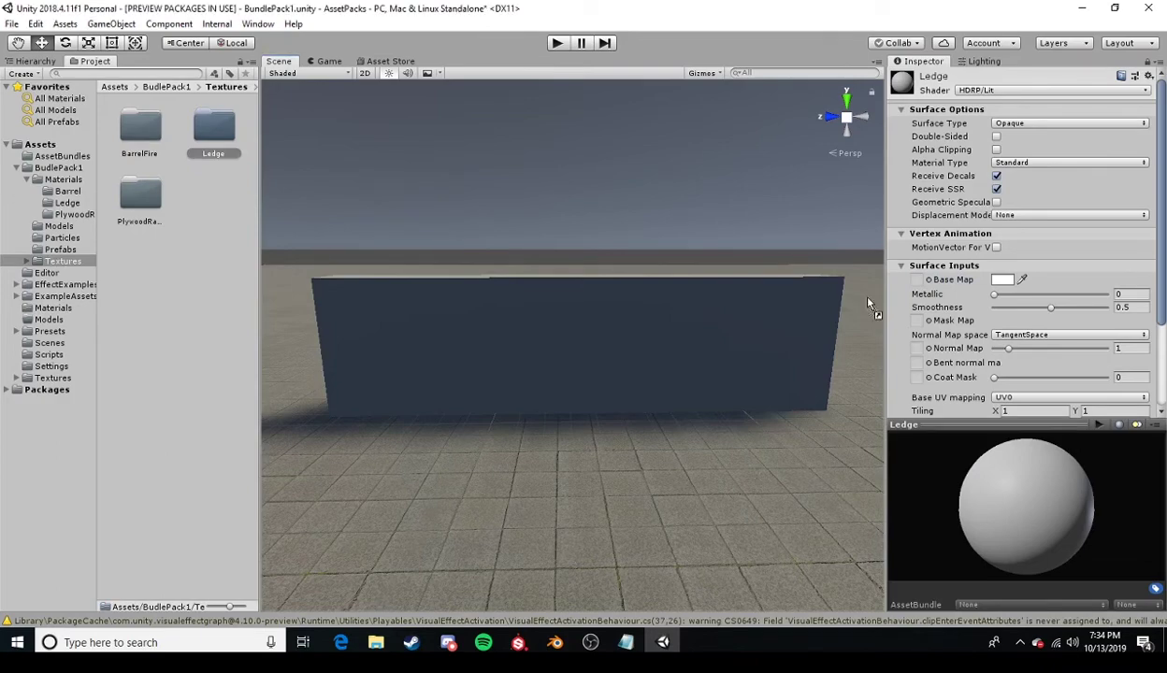
Switch to Unity and assign the ledge's base color texture to the Ledge material's Base Map, checking it on the model.
drag(920, 283, 919, 280)
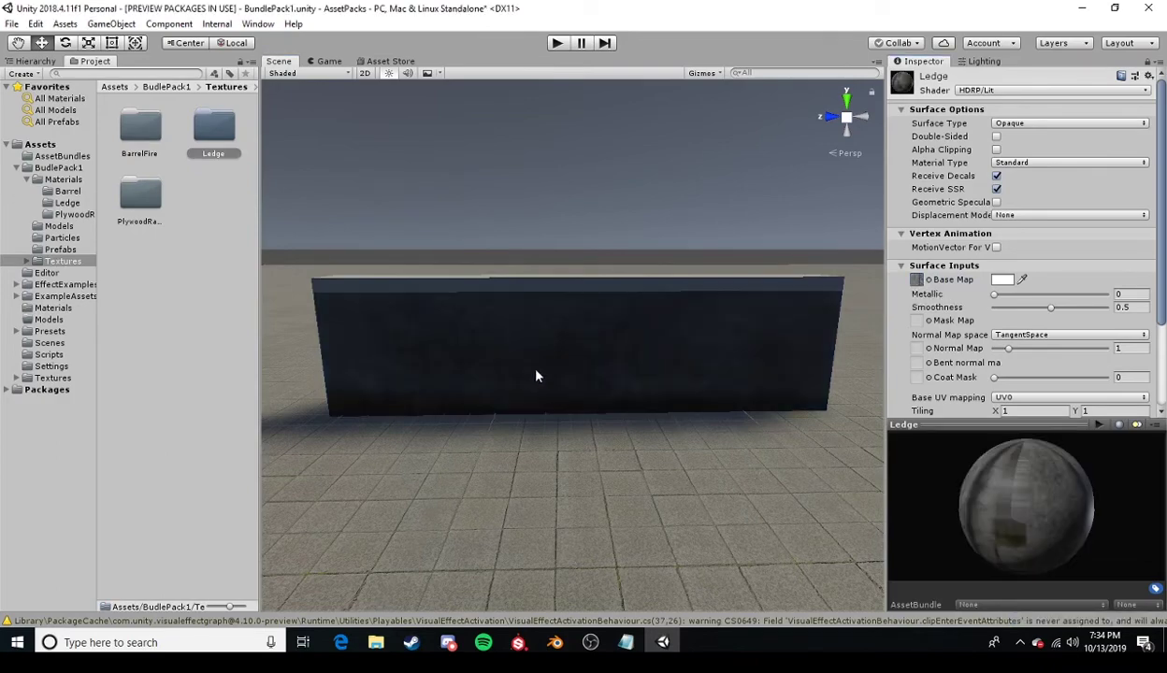
alt+drag(537, 372, 608, 360)
alt+drag(440, 374, 349, 320)
scroll(462, 299, down, 5)
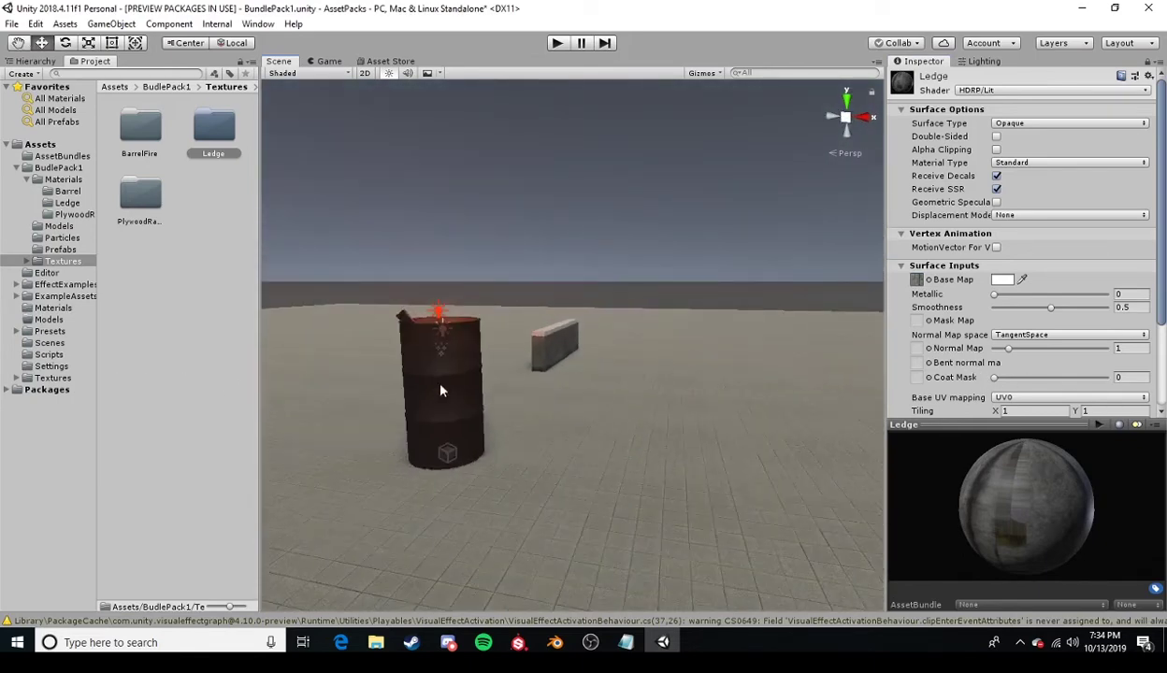
scroll(564, 352, up, 5)
alt+drag(564, 353, 738, 348)
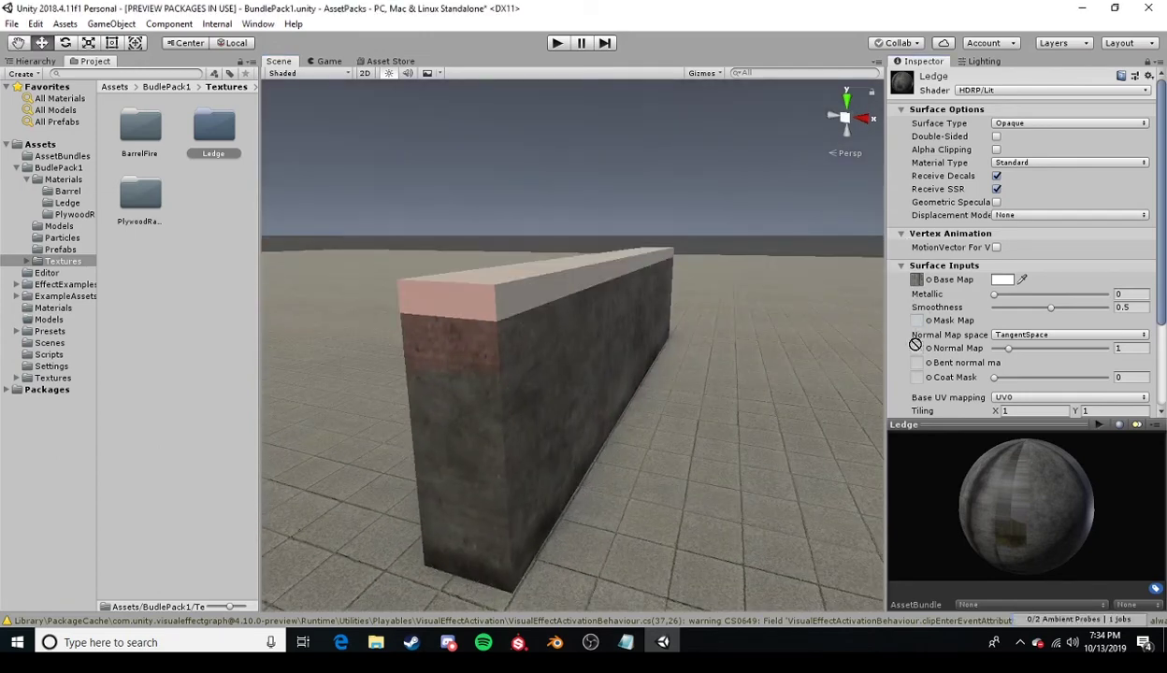
Assign the ledge's mask map and normal textures to the Ledge material's Mask Map and Normal Map.
drag(915, 328, 896, 325)
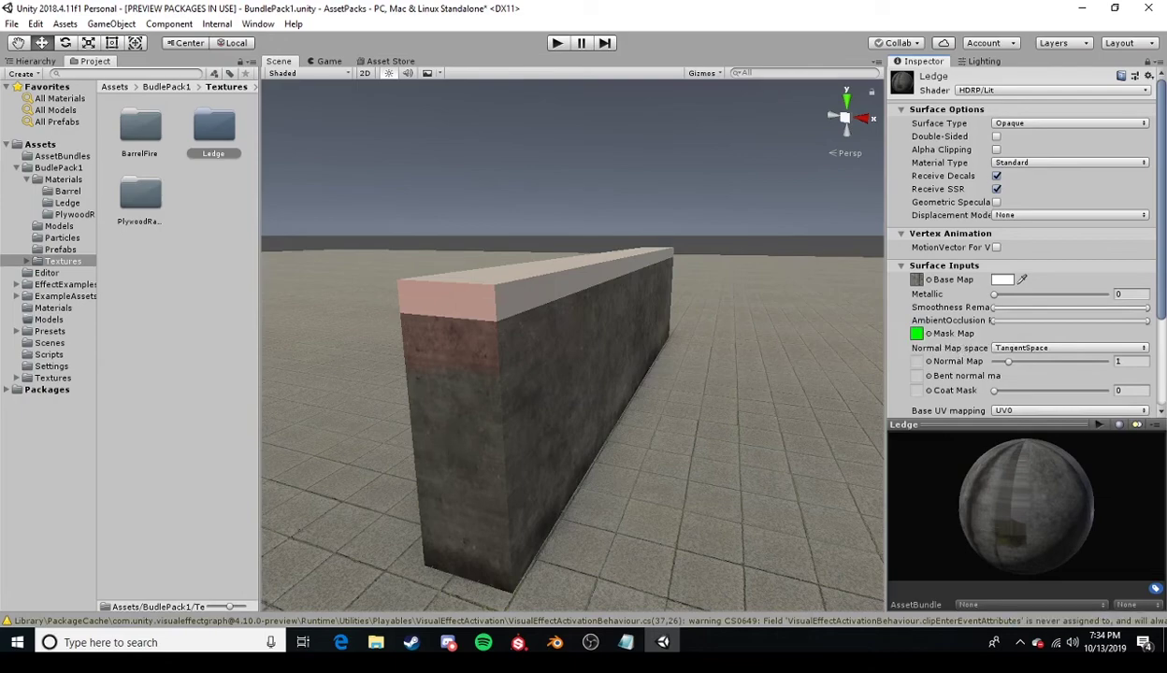
drag(888, 299, 918, 370)
alt+drag(576, 338, 867, 393)
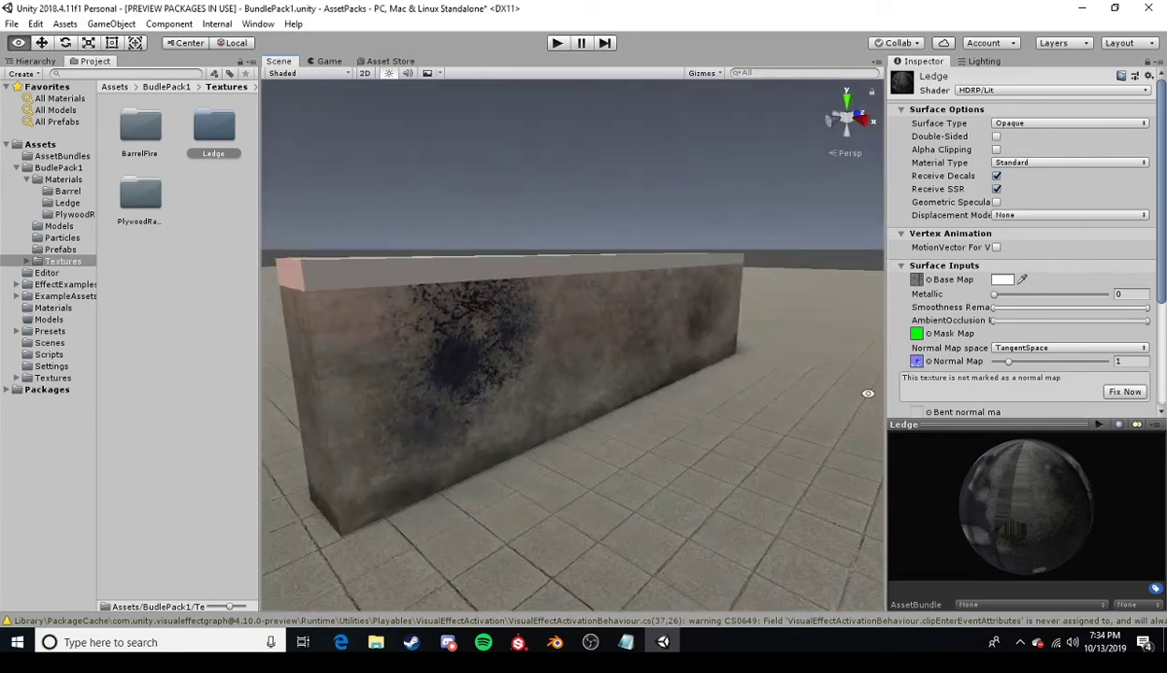
Mark the ledge's normal texture as a normal map and set the Ledge material's normal strength to 0.38.
click(1117, 392)
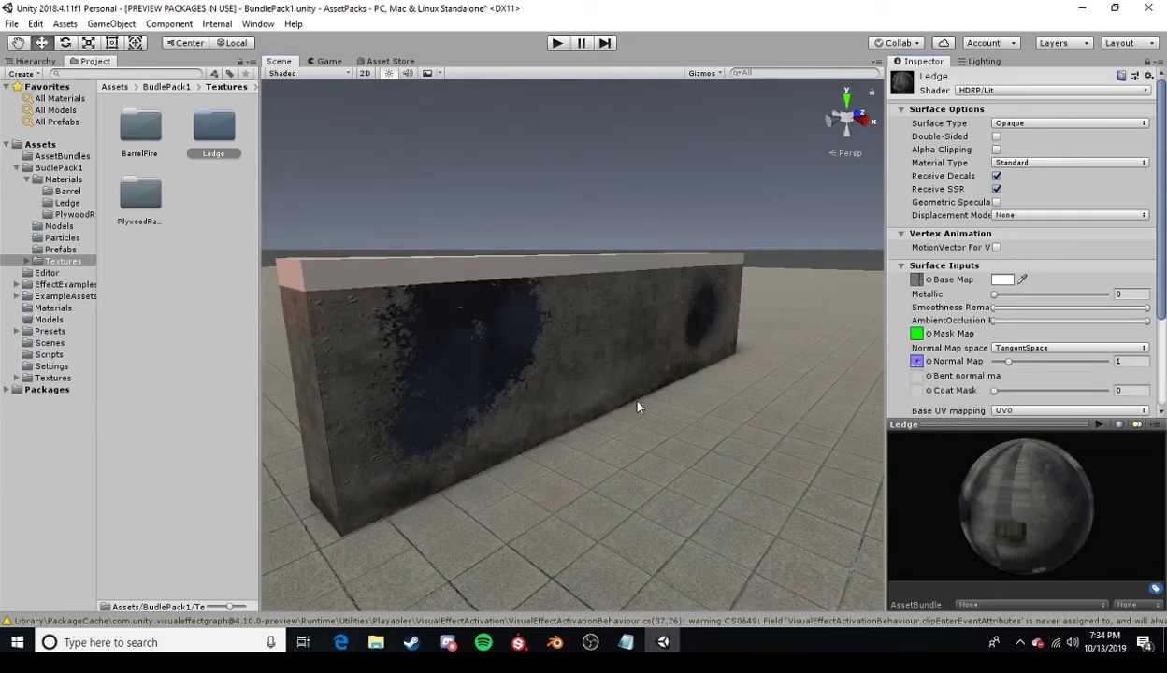
alt+drag(526, 381, 655, 360)
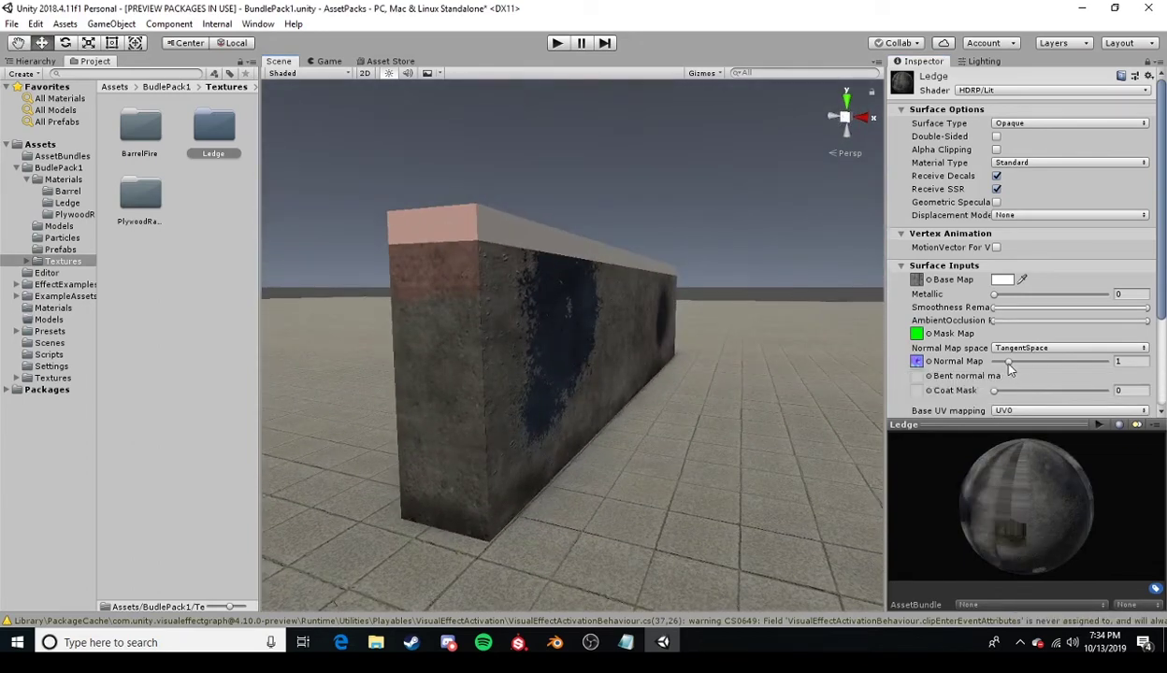
drag(1006, 363, 998, 362)
alt+drag(607, 374, 584, 346)
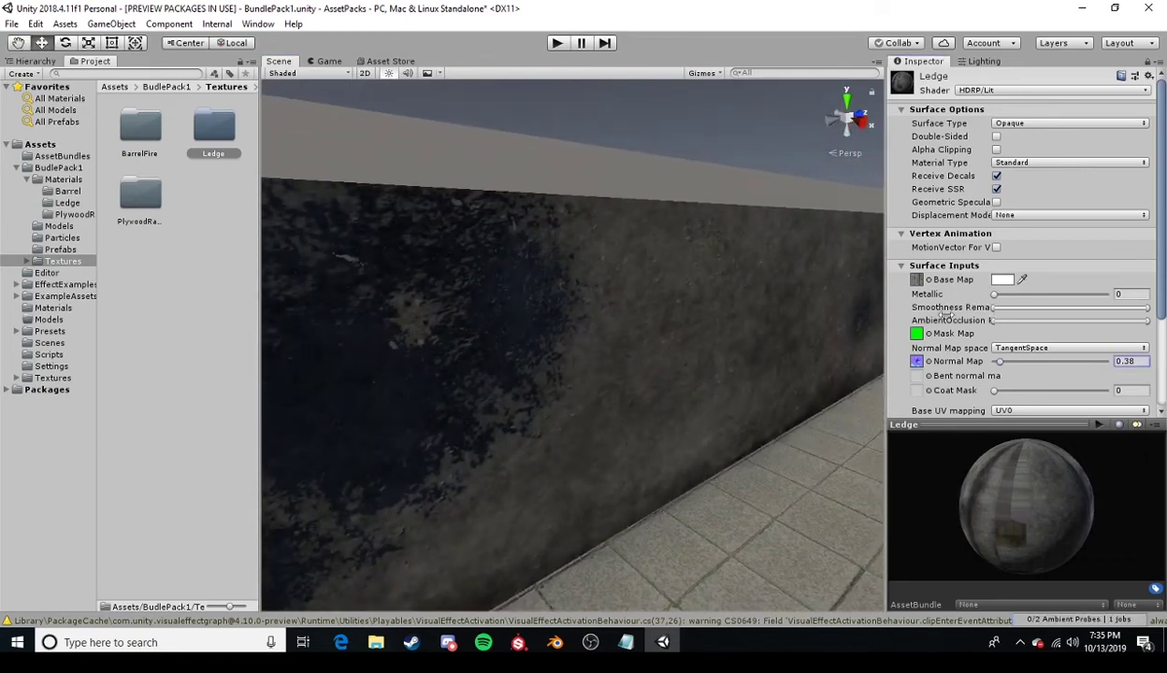
Try a lower upper limit for the Ledge material's smoothness remapping, check the model, and restore the full range.
drag(1141, 316, 1058, 320)
scroll(564, 368, down, 8)
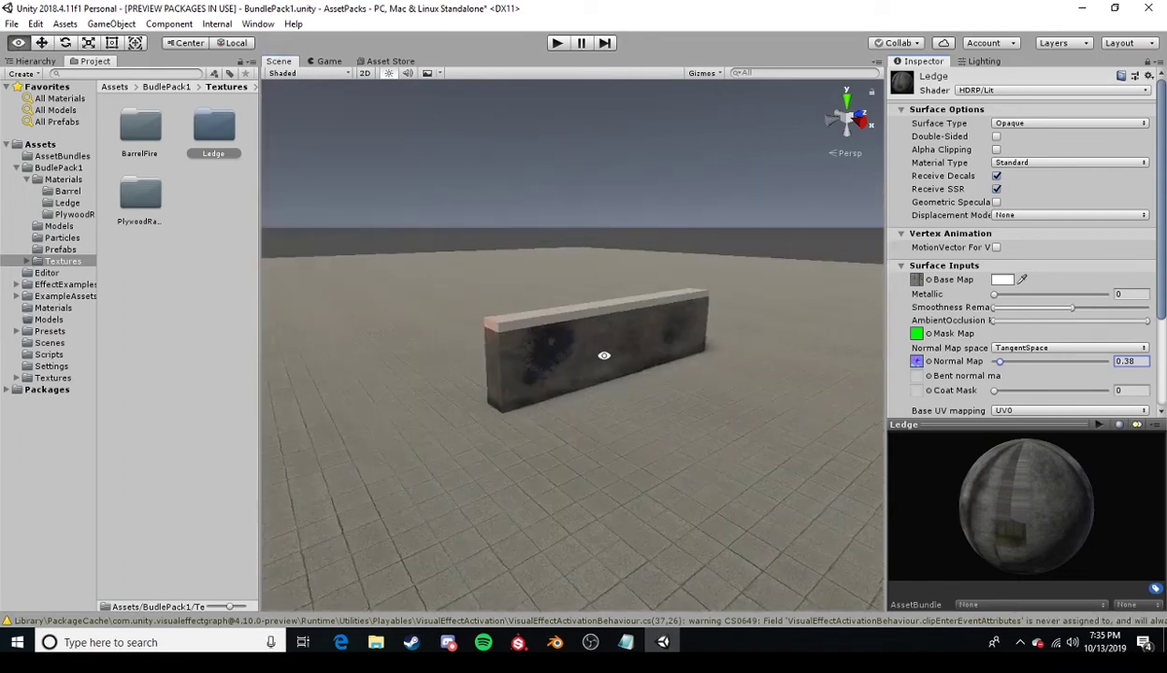
alt+drag(604, 354, 633, 355)
scroll(633, 354, up, 6)
drag(1075, 307, 1146, 308)
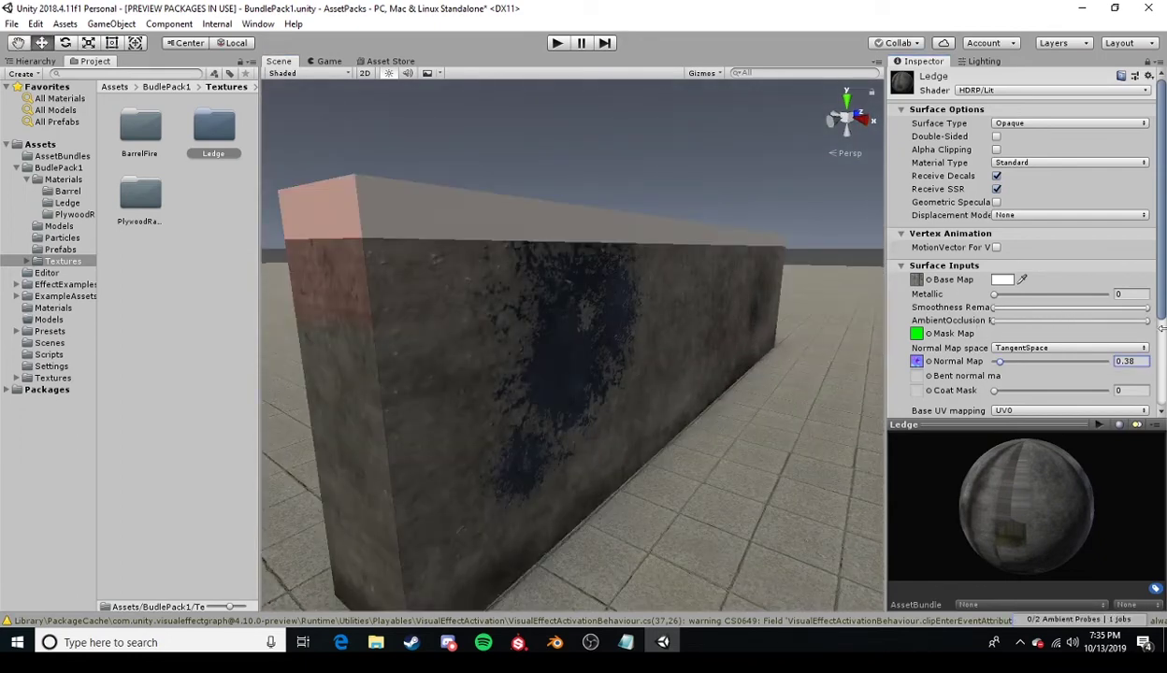
Open the Ledge folder inside BudlePack1's Materials folder.
double_click(214, 128)
click(163, 87)
click(142, 133)
double_click(146, 140)
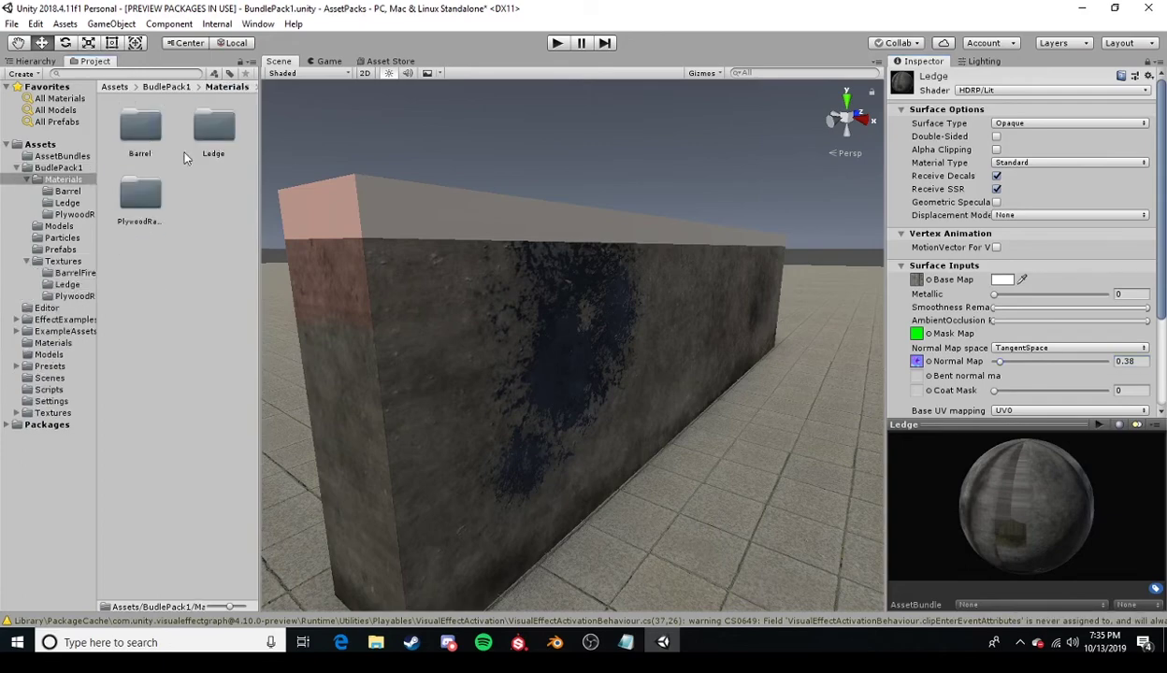
double_click(214, 131)
Examine the ledge's front and end faces in the scene with the Ledge and LedgeTrim materials applied.
scroll(496, 351, down, 5)
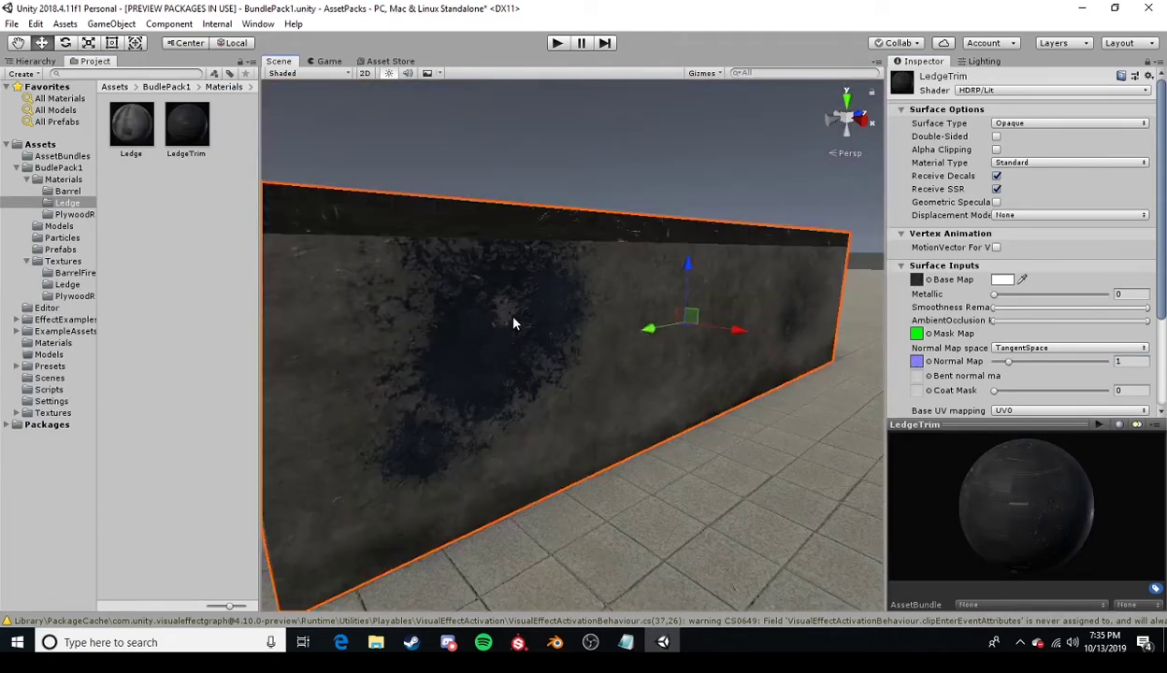
alt+drag(523, 324, 573, 354)
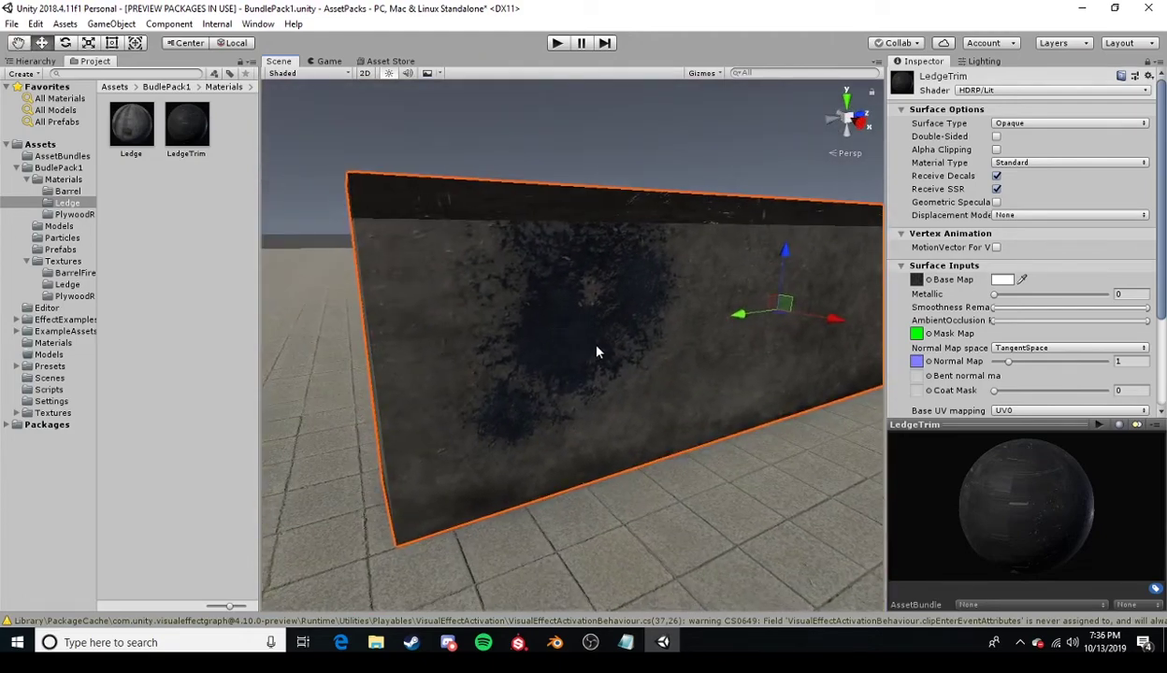
scroll(598, 353, up, 5)
scroll(598, 351, down, 5)
alt+drag(609, 324, 708, 356)
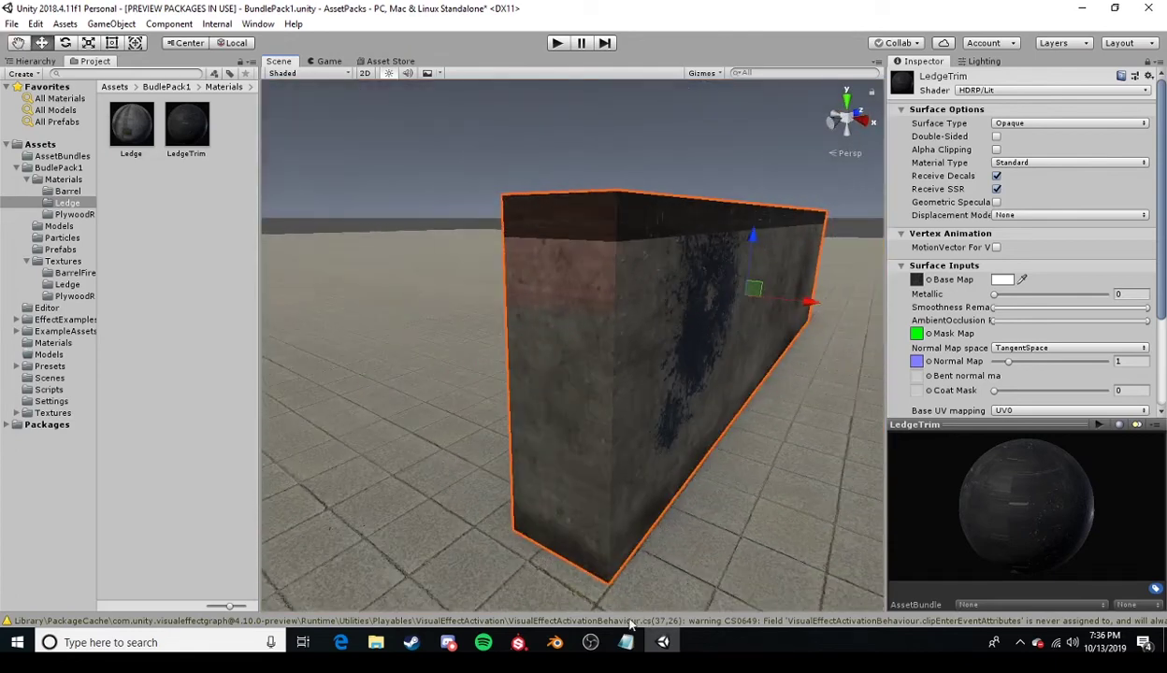
Switch to Substance Painter, inspect the ledge from several sides, and display its Normal channel.
click(518, 642)
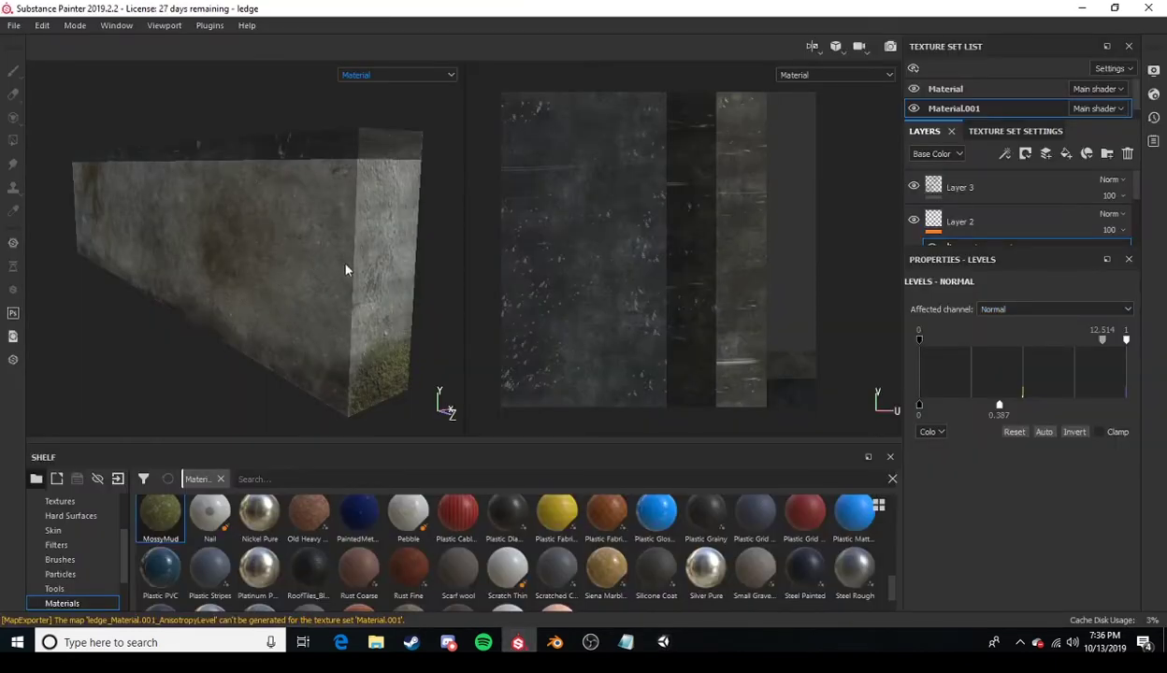
alt+drag(345, 270, 5, 231)
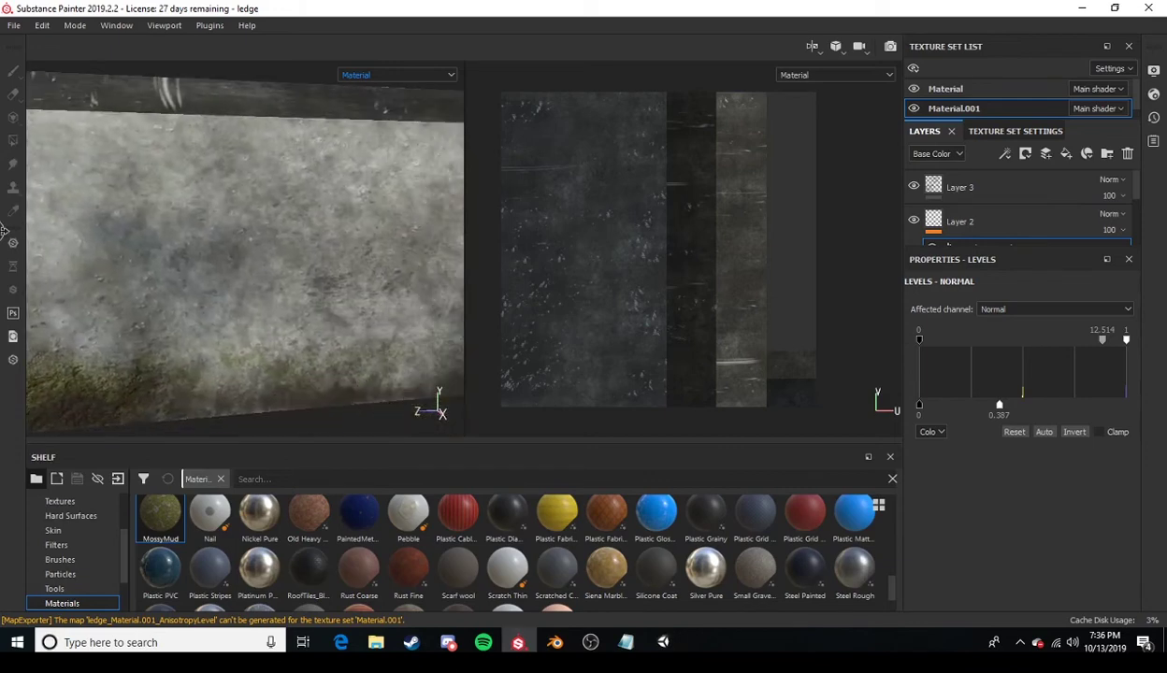
scroll(318, 243, down, 6)
alt+drag(341, 261, 402, 85)
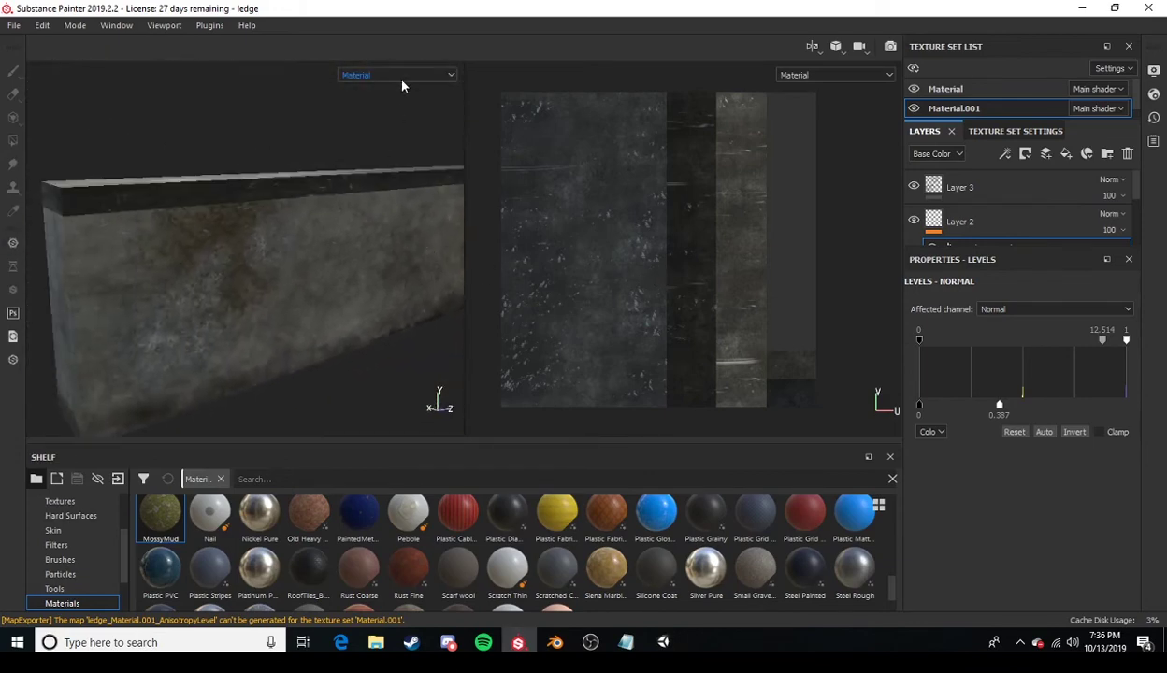
click(391, 74)
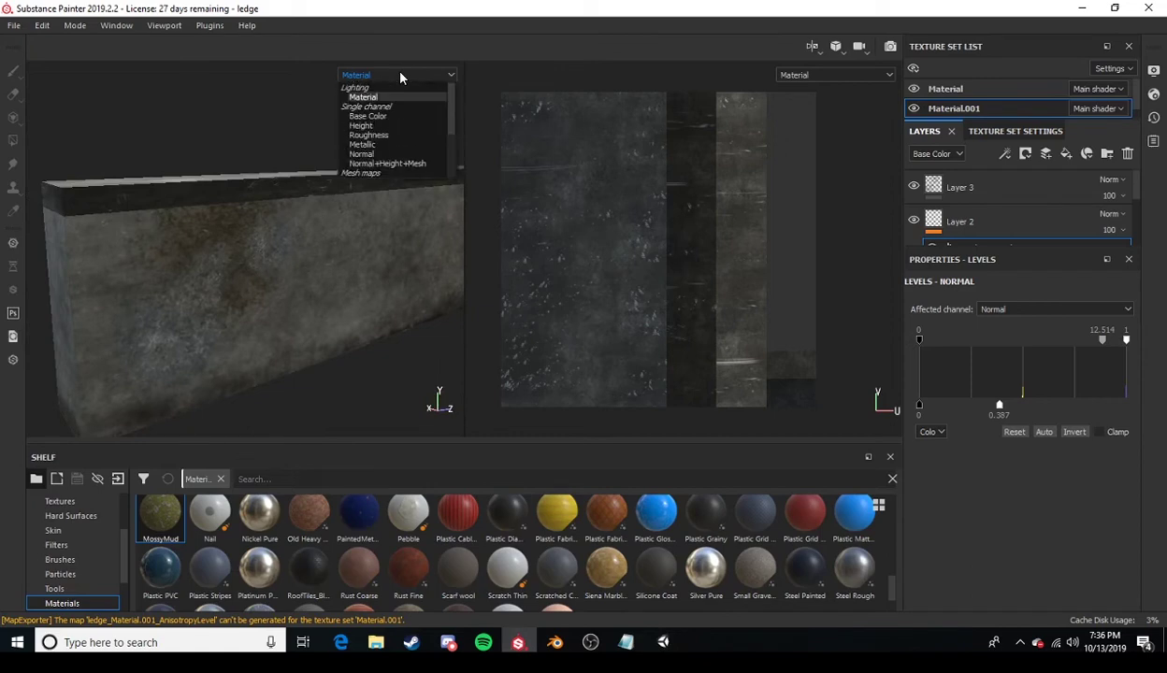
click(382, 155)
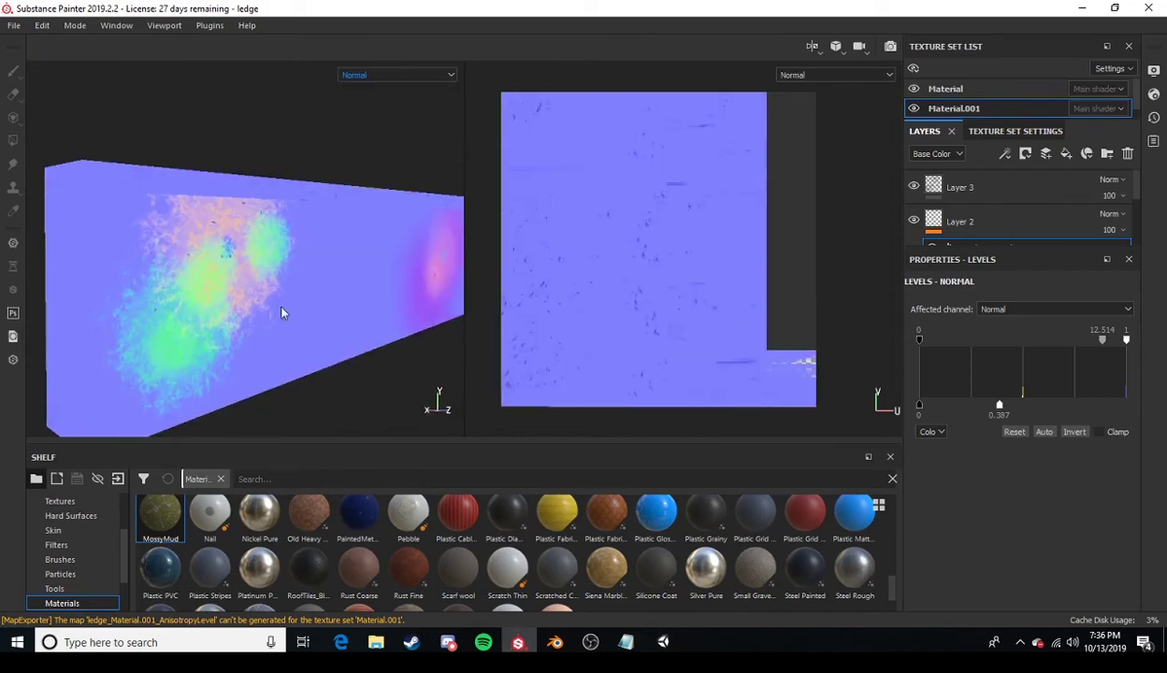
Select Layer 5 of the Material texture set and restrict the Eraser to the normal channel.
scroll(955, 212, down, 1)
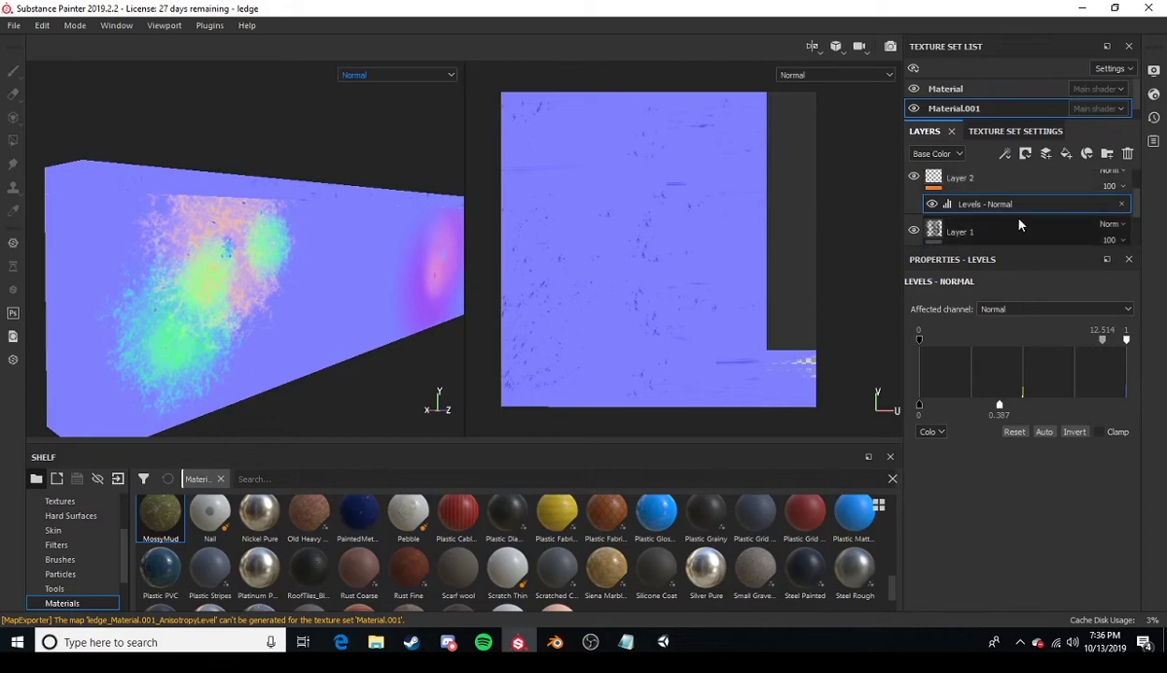
scroll(1003, 212, up, 1)
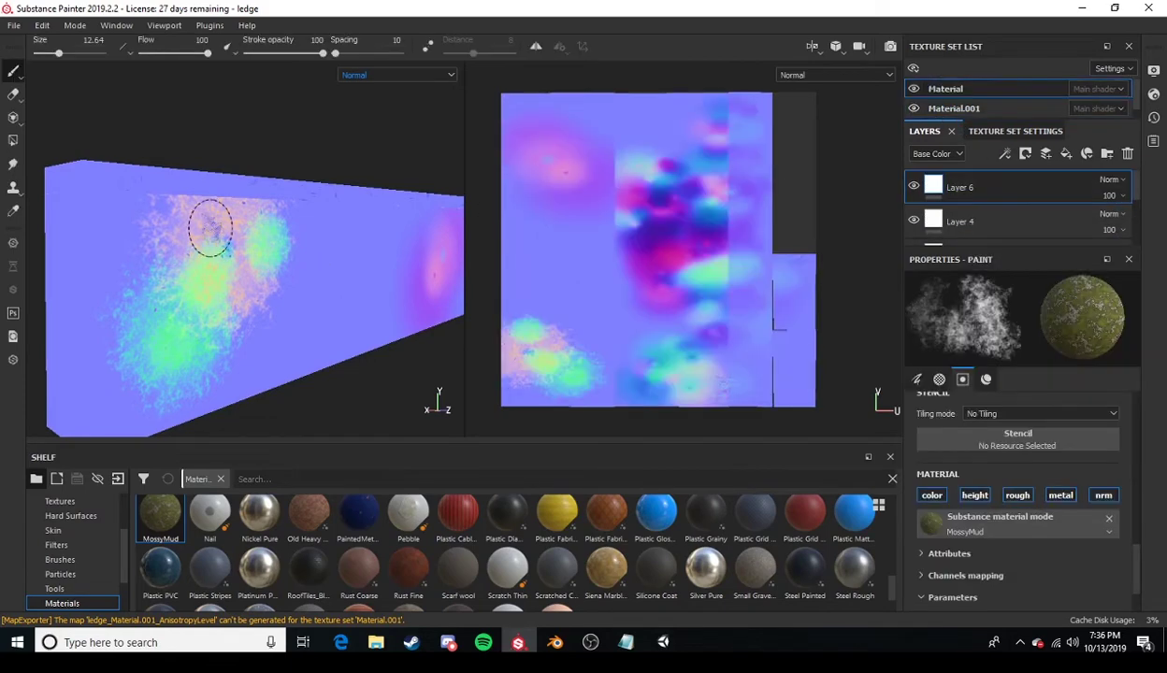
click(13, 94)
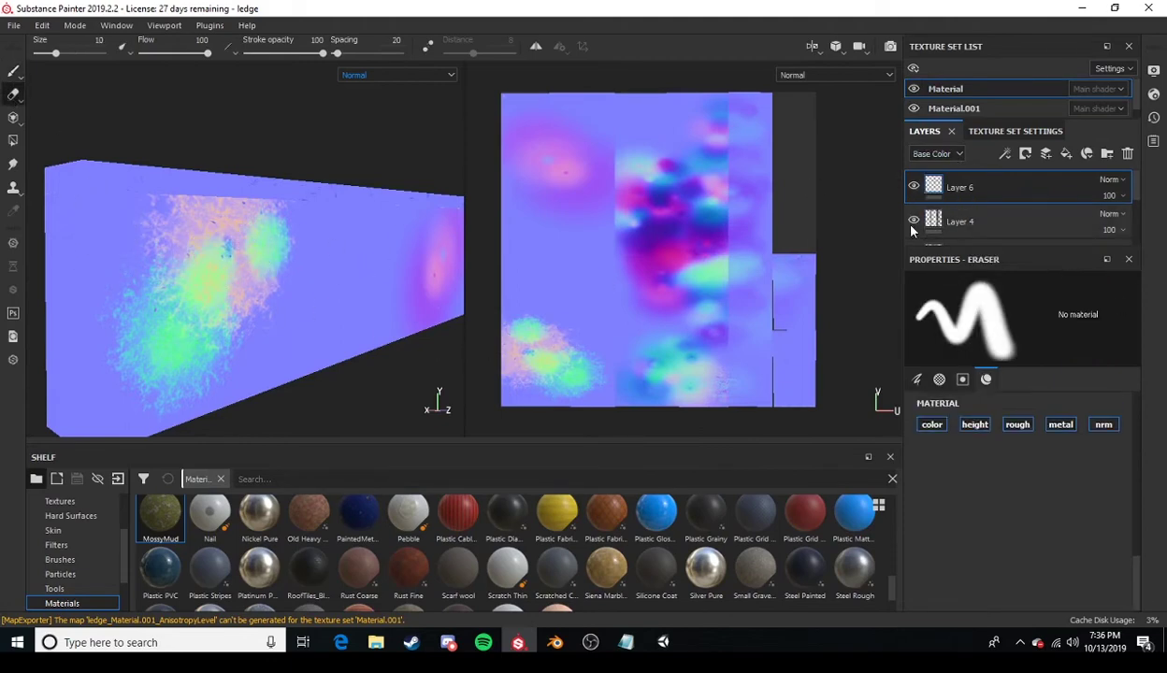
scroll(914, 224, down, 2)
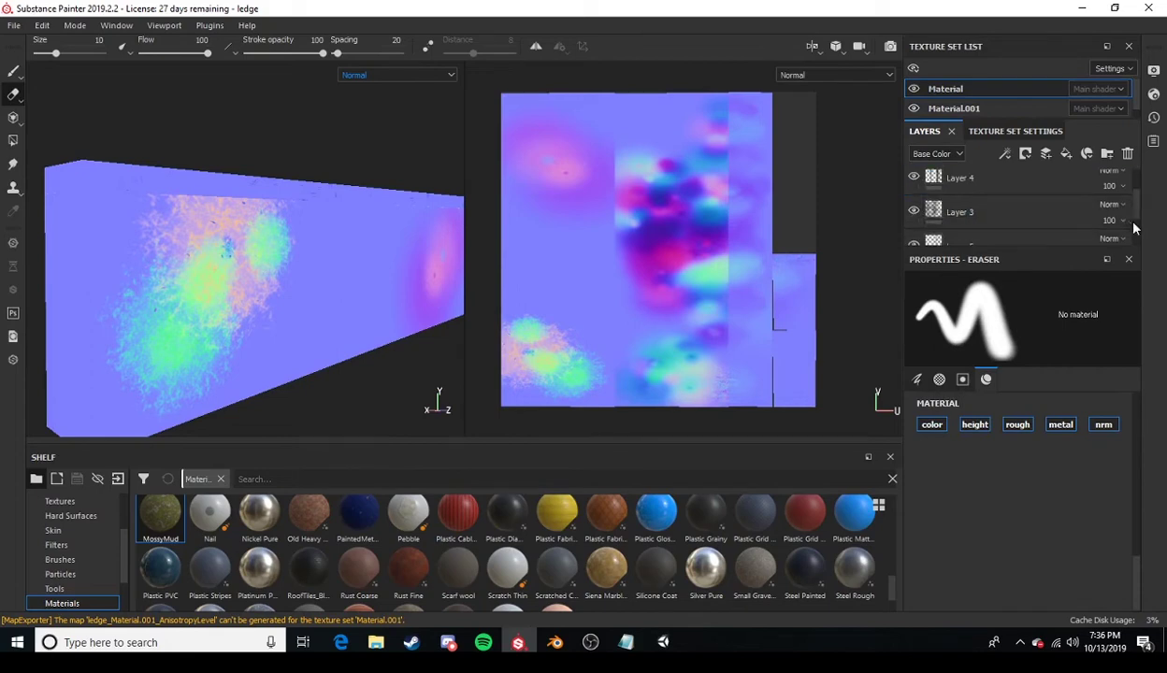
click(914, 202)
click(913, 202)
click(963, 202)
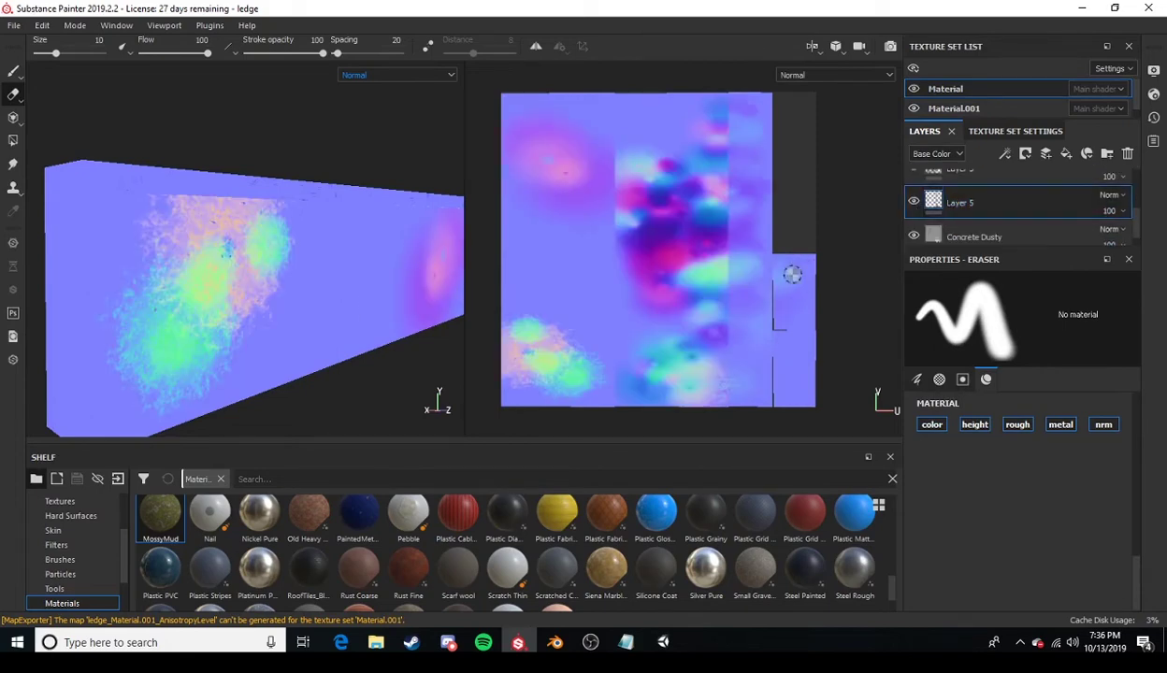
mouse_move(235, 266)
alt+mouse_down()
mouse_move(362, 229)
mouse_move(277, 243)
alt+mouse_up()
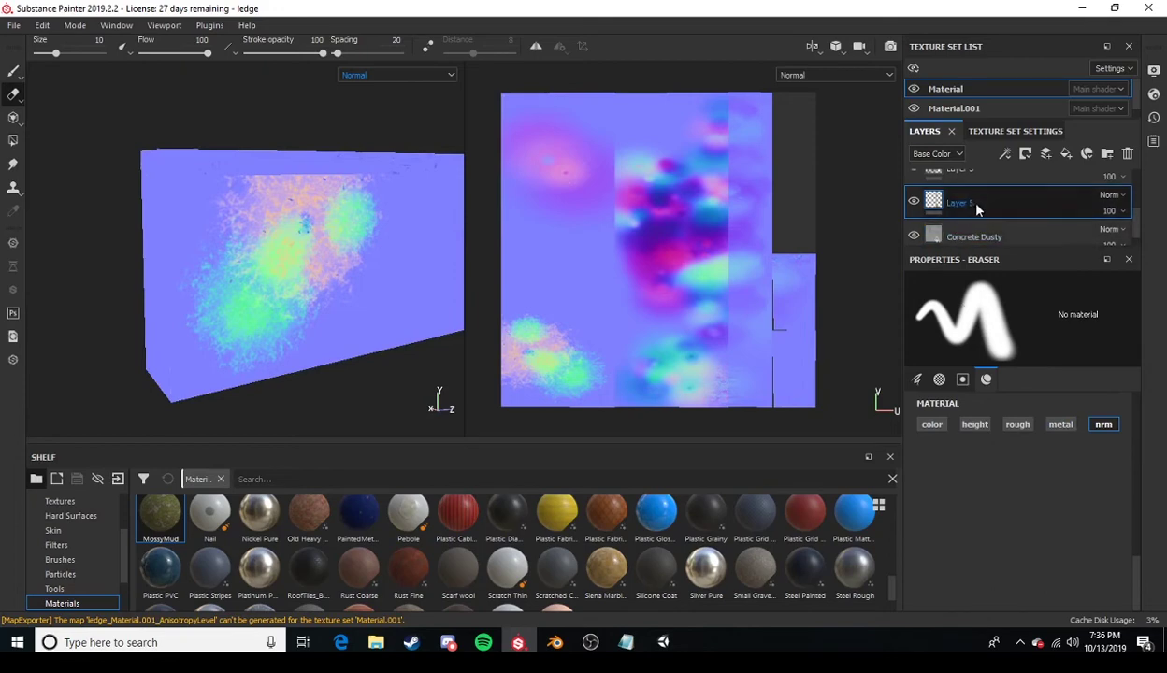
Give the Eraser the Dirt Cloudy alpha, with a size of about 28 and a flow of 33.
click(938, 378)
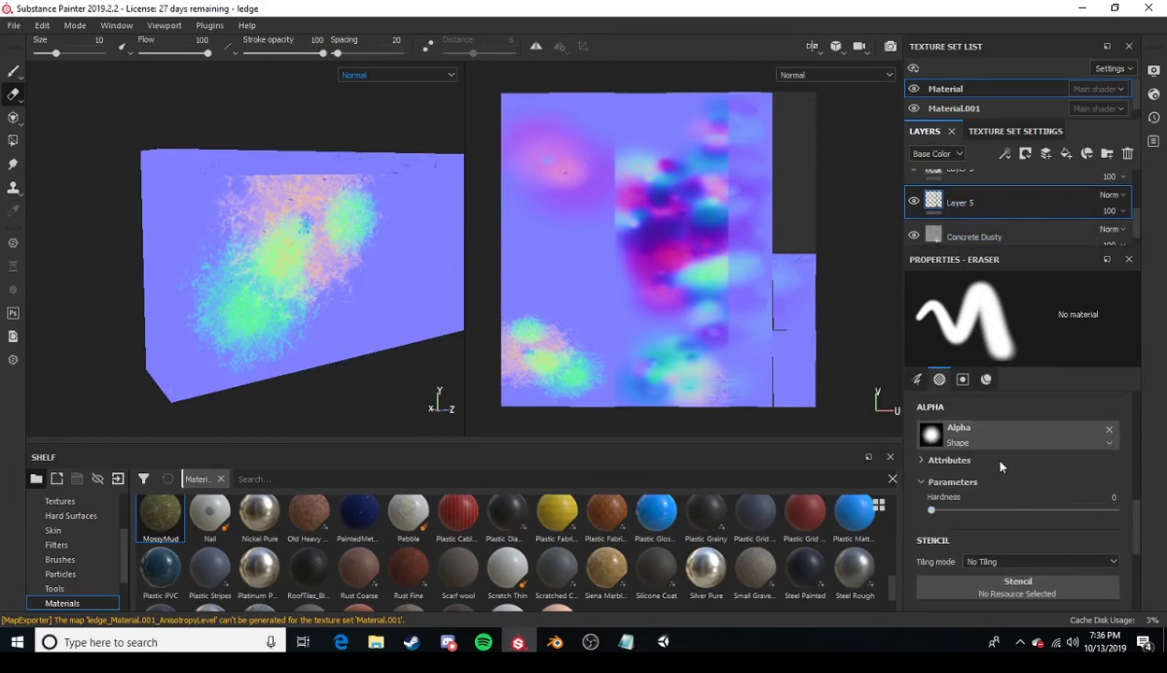
click(973, 432)
scroll(1026, 536, down, 10)
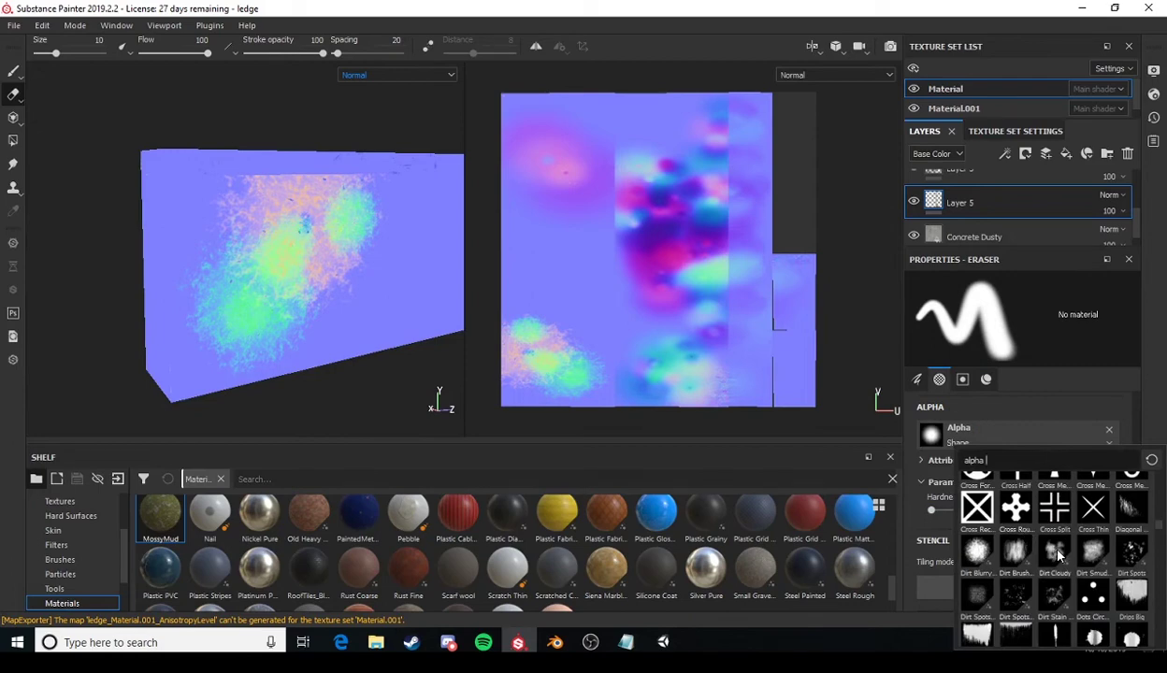
click(1054, 549)
ctrl+right_drag(274, 276, 324, 276)
ctrl+drag(259, 306, 213, 306)
Erase most of the strong normal detail in the large splattered patch, varying the brush size and reducing flow to 11.
mouse_move(279, 262)
mouse_down()
mouse_move(291, 297)
mouse_move(385, 213)
mouse_move(271, 234)
mouse_move(331, 217)
mouse_move(251, 176)
mouse_up()
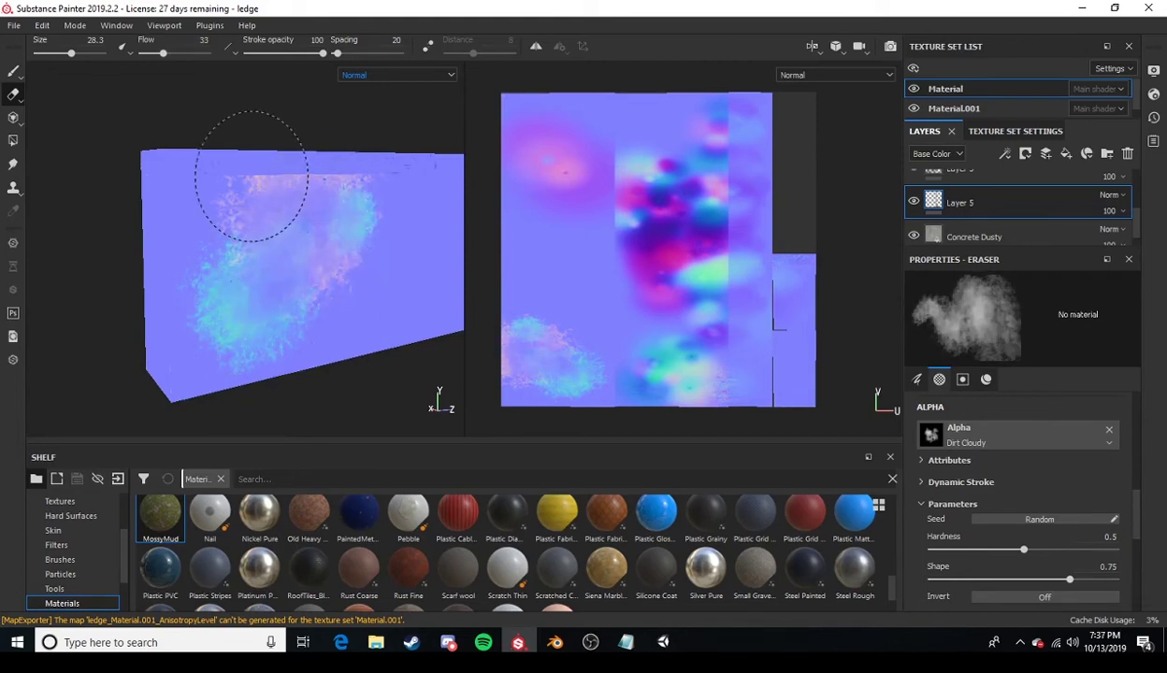
mouse_move(353, 177)
ctrl+mouse_down()
mouse_move(333, 178)
mouse_move(342, 177)
ctrl+mouse_up()
ctrl+right_drag(356, 178, 372, 180)
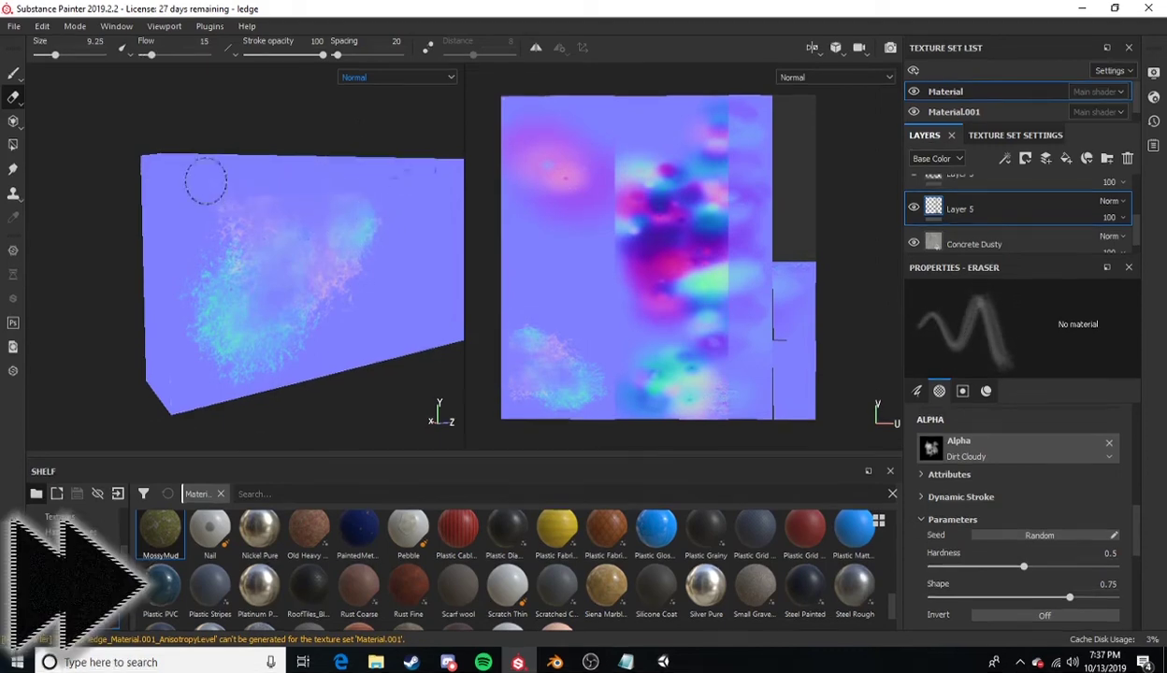
ctrl+drag(325, 241, 333, 240)
ctrl+right_drag(224, 263, 245, 263)
mouse_move(244, 262)
mouse_down()
mouse_move(229, 339)
mouse_move(321, 282)
mouse_up()
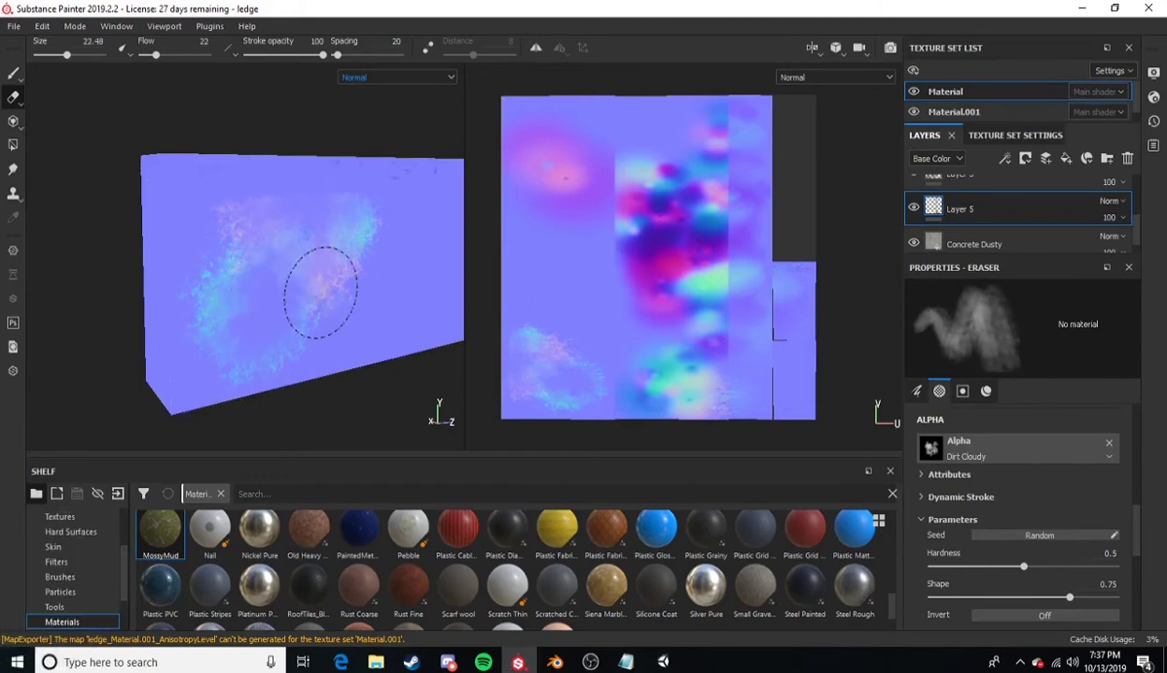
ctrl+drag(213, 287, 201, 287)
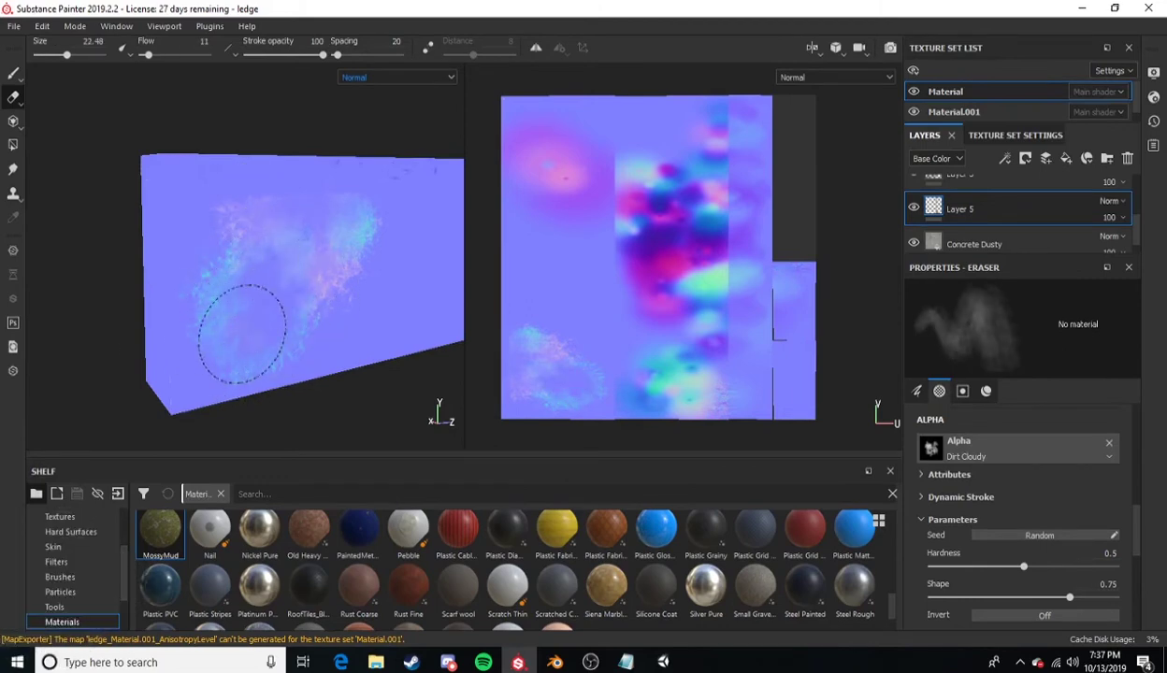
drag(241, 333, 324, 271)
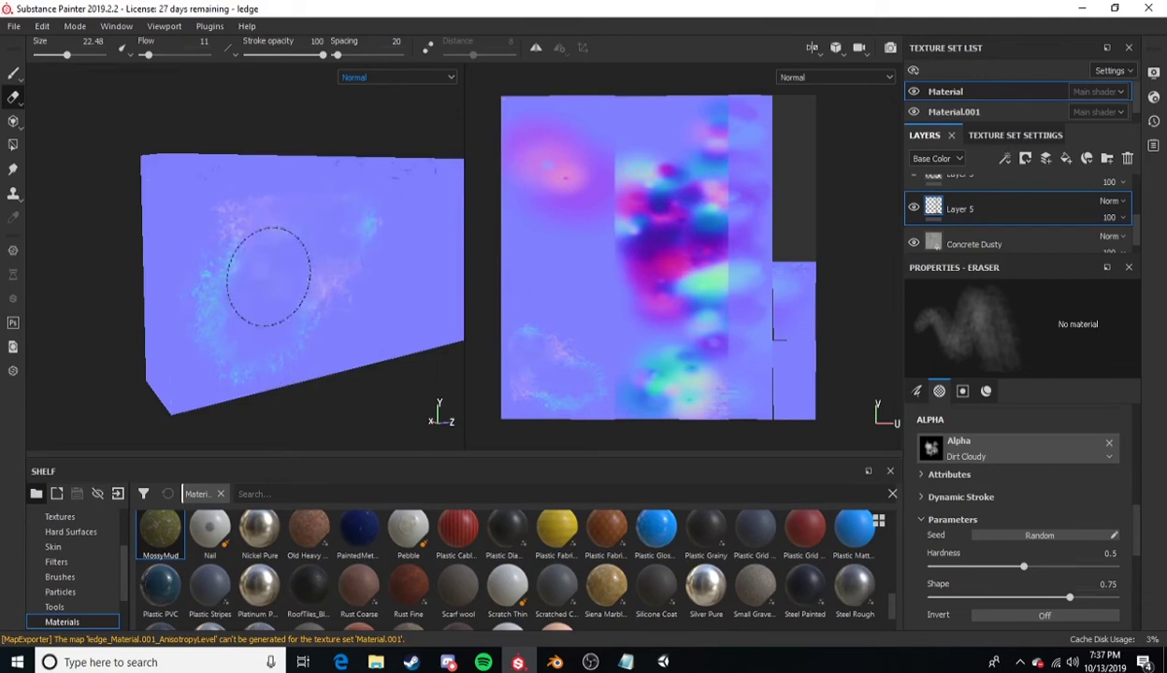
Soften the round normal patch near the far end of the same ledge face with the Eraser.
mouse_move(268, 275)
alt+mouse_down()
mouse_move(308, 234)
mouse_move(278, 254)
mouse_move(286, 261)
mouse_move(379, 219)
mouse_move(237, 256)
alt+mouse_up()
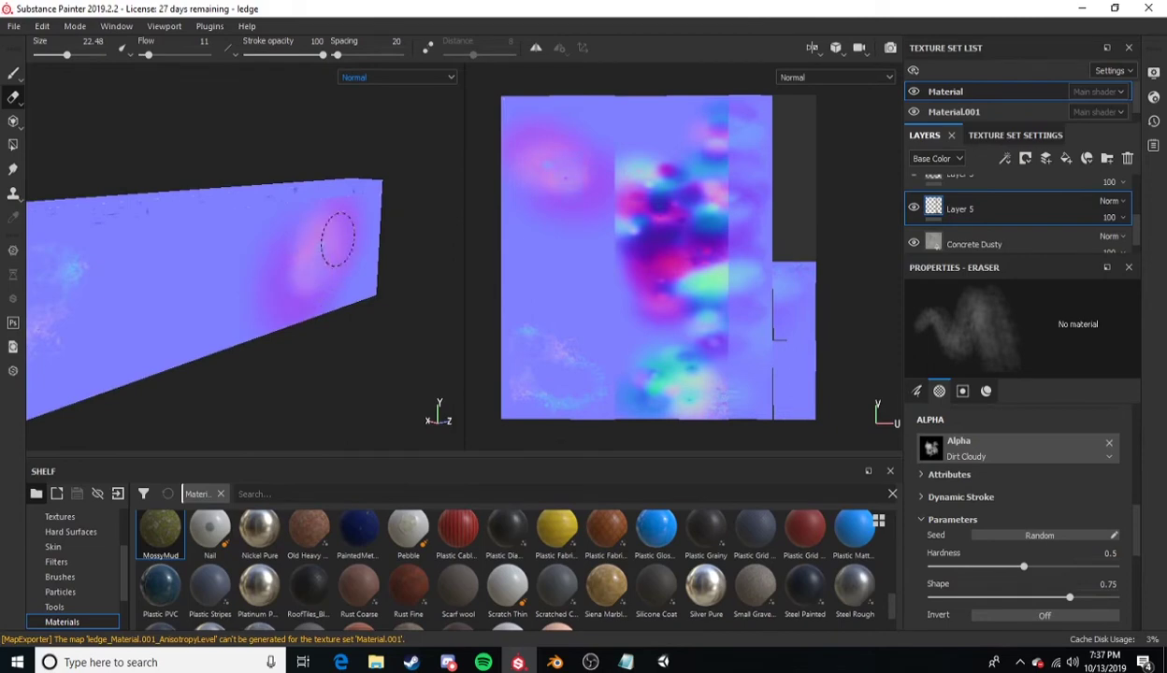
alt+drag(320, 248, 258, 262)
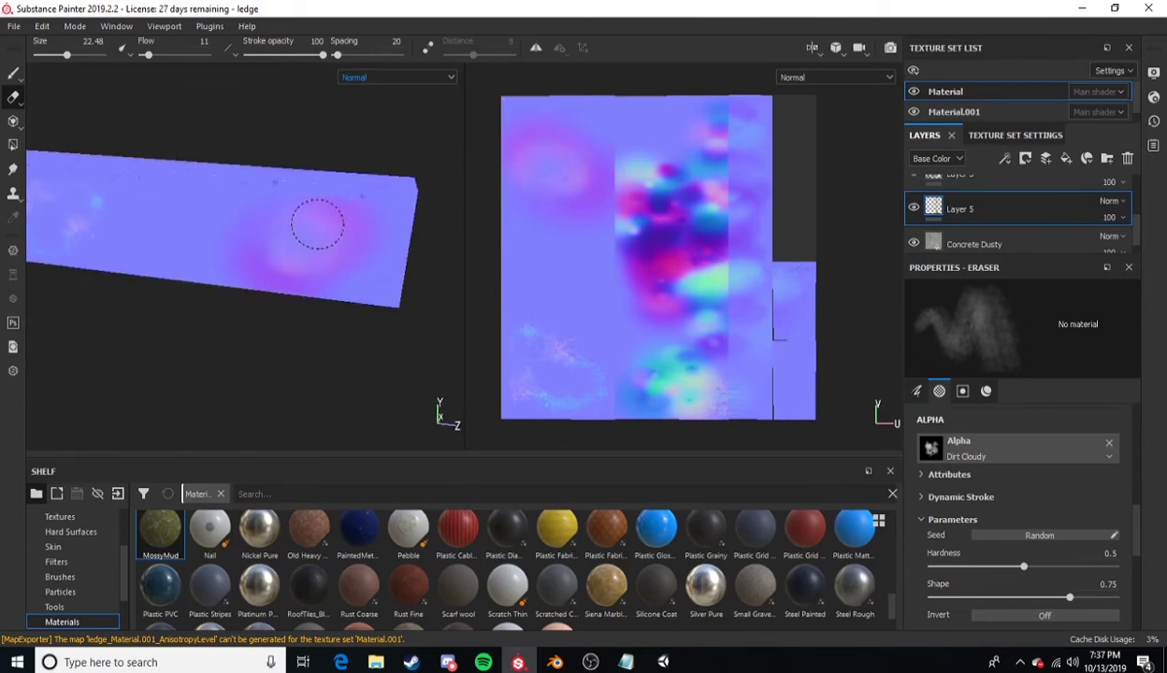
scroll(320, 213, up, 4)
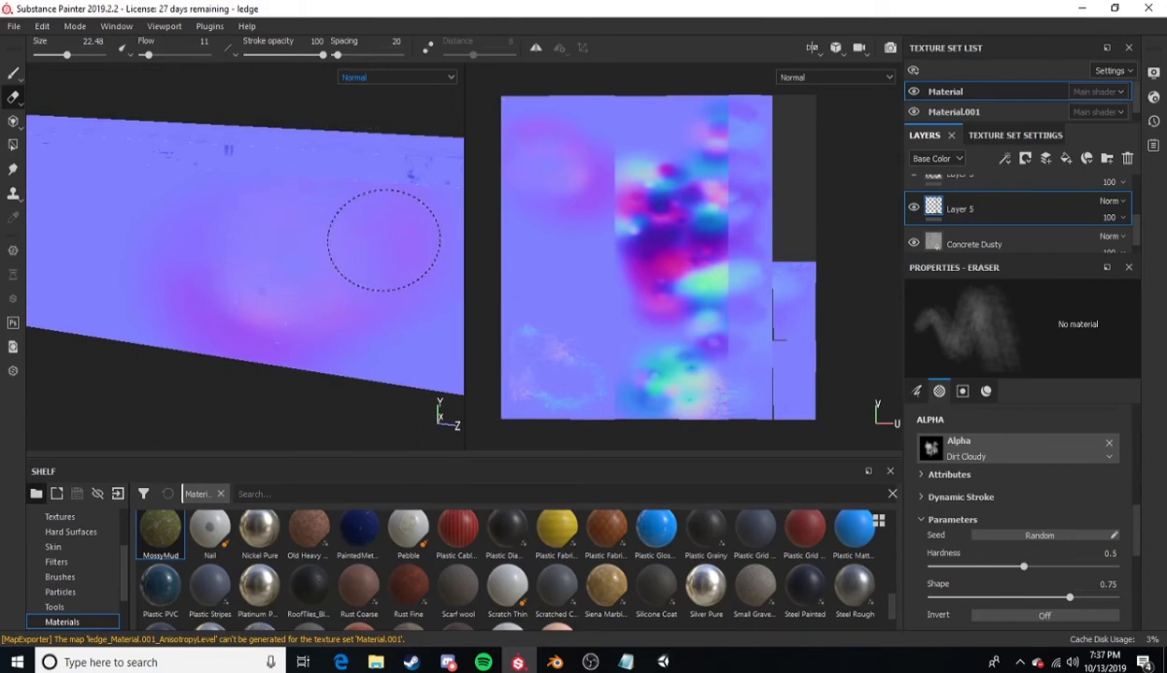
drag(233, 315, 323, 252)
Erase strong normal detail from the ledge's opposite long face, enlarging the brush to about 91 and raising flow to 51.
alt+drag(363, 256, 91, 211)
scroll(278, 255, up, 2)
scroll(337, 285, down, 3)
mouse_move(337, 285)
alt+mouse_down()
mouse_move(236, 268)
mouse_move(325, 305)
mouse_move(116, 185)
mouse_move(187, 240)
mouse_move(342, 241)
mouse_move(323, 224)
mouse_move(350, 229)
alt+mouse_up()
mouse_move(350, 229)
mouse_down()
mouse_move(382, 242)
mouse_move(327, 253)
mouse_up()
ctrl+right_drag(304, 266, 341, 281)
mouse_move(305, 265)
mouse_down()
mouse_move(233, 256)
mouse_move(351, 252)
mouse_move(333, 201)
mouse_up()
ctrl+right_drag(199, 262, 131, 164)
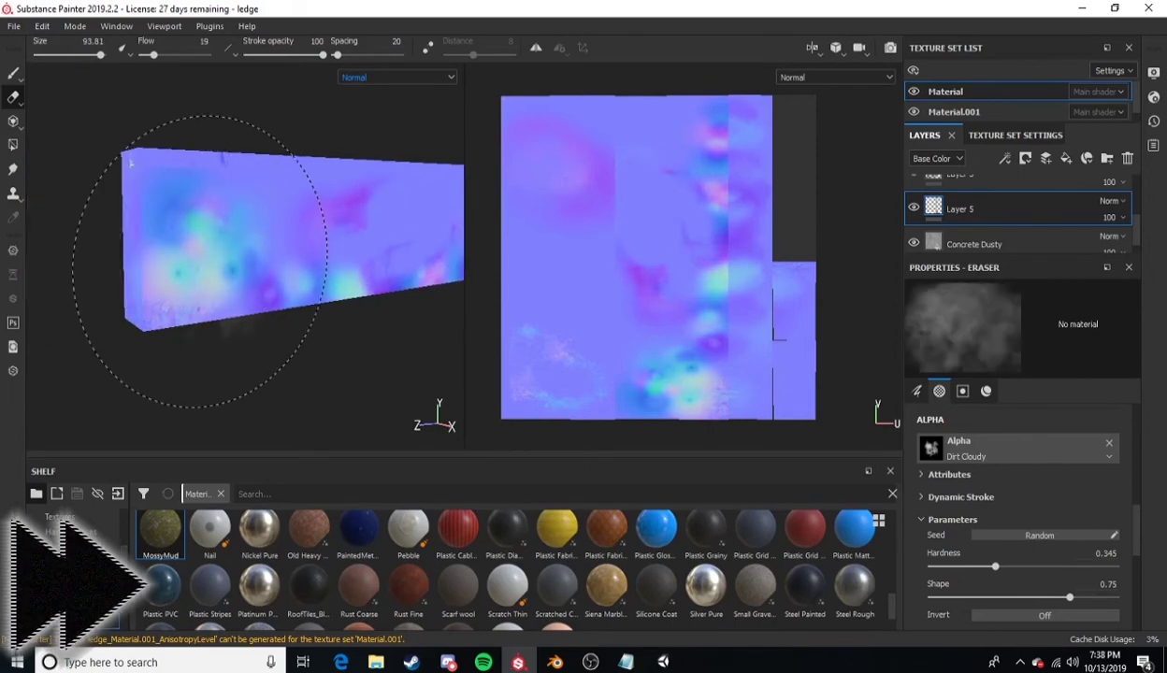
ctrl+drag(130, 163, 391, 234)
key(f)
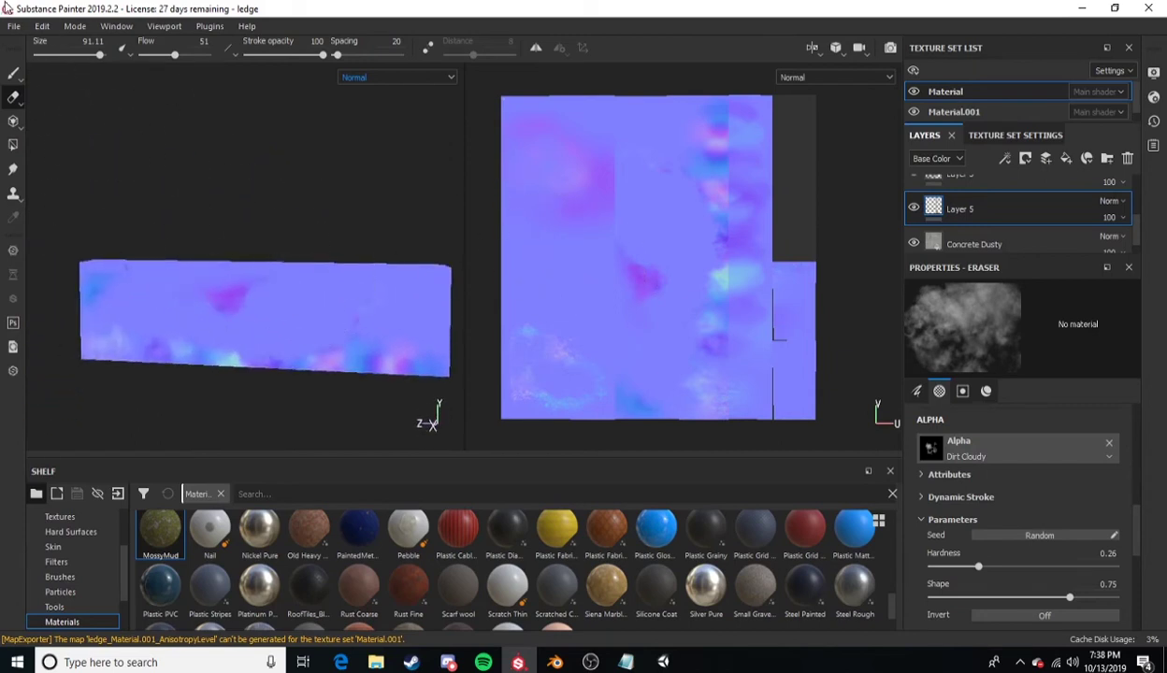
Export only the Material texture set as 16-bit PNG with the Unity HD Render Pipeline configuration, excluding Material.001, and switch to Unity.
click(14, 26)
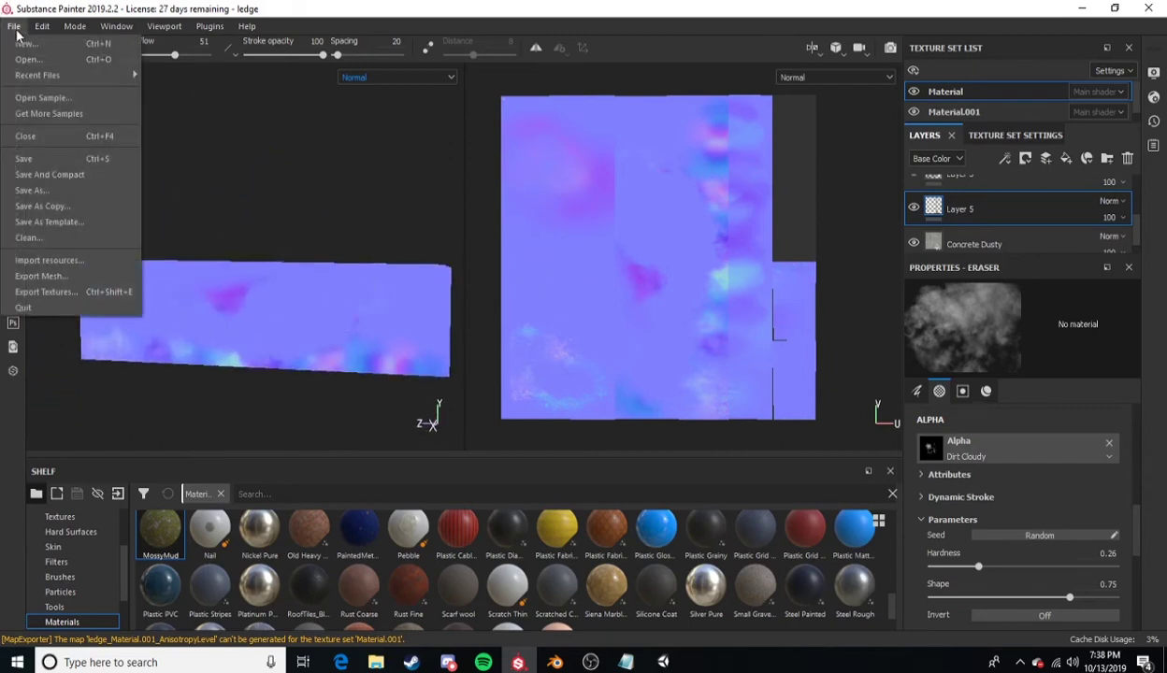
click(42, 292)
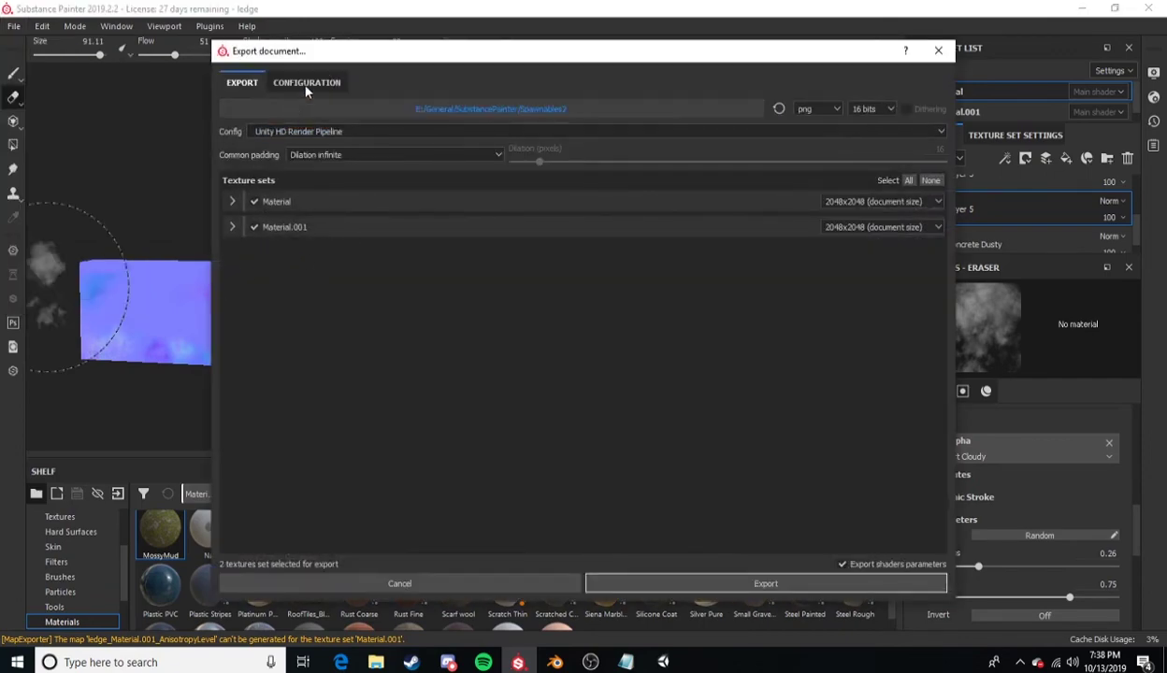
drag(326, 53, 270, 96)
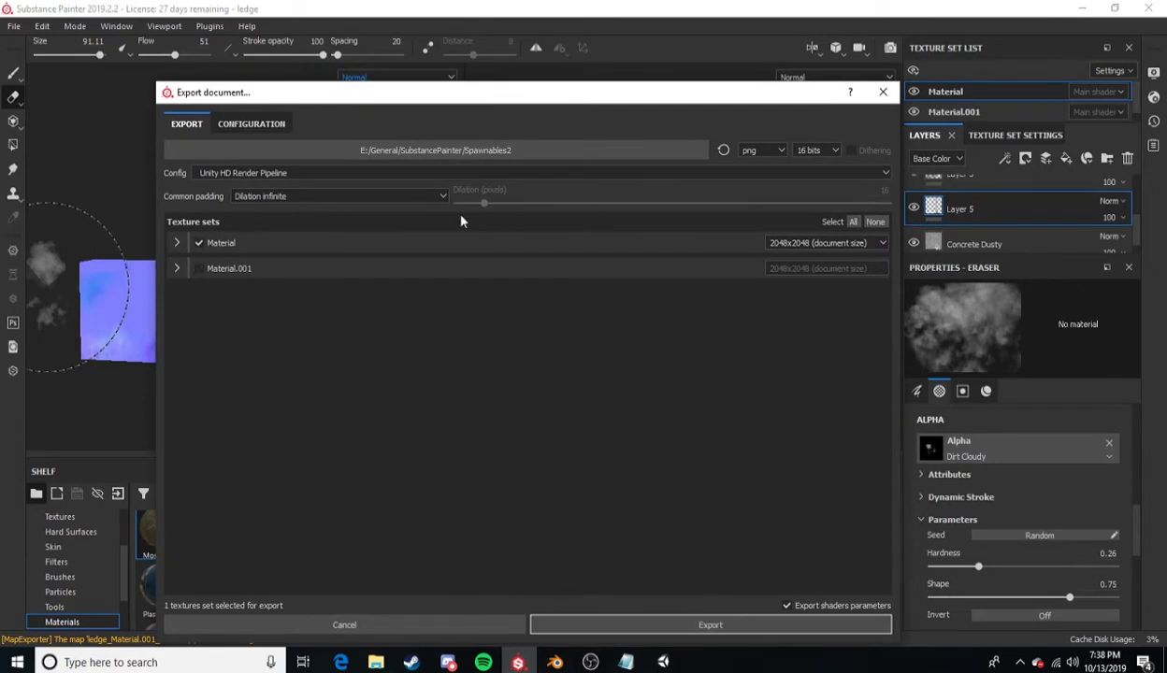
click(652, 624)
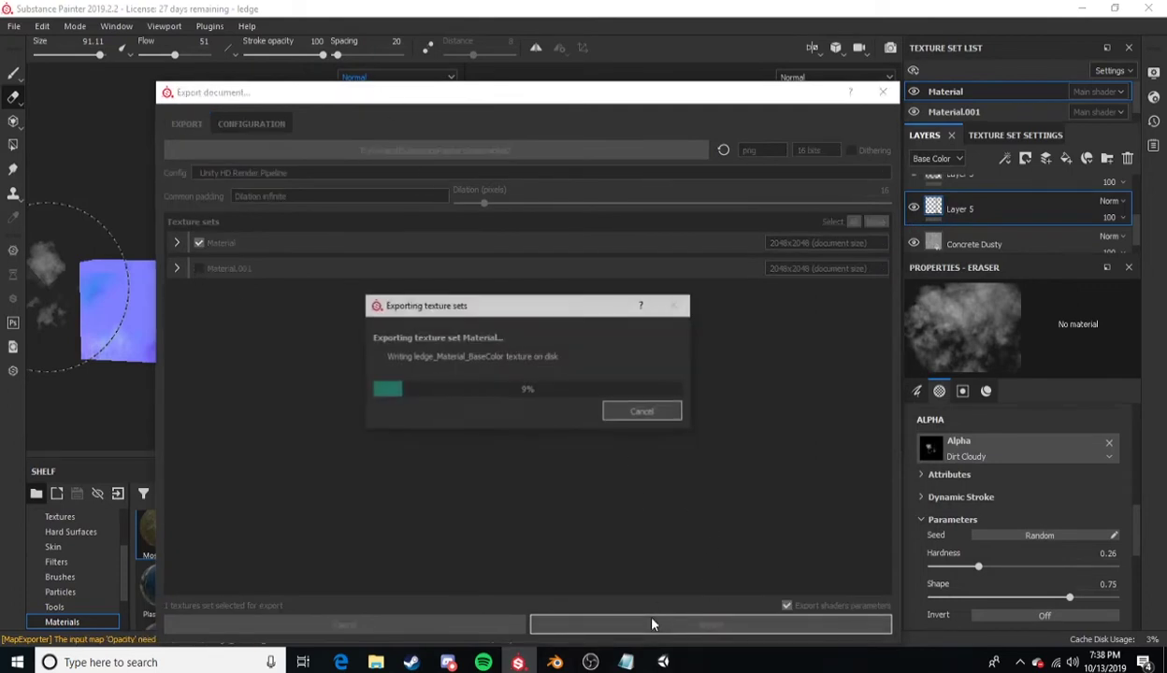
click(472, 382)
click(559, 385)
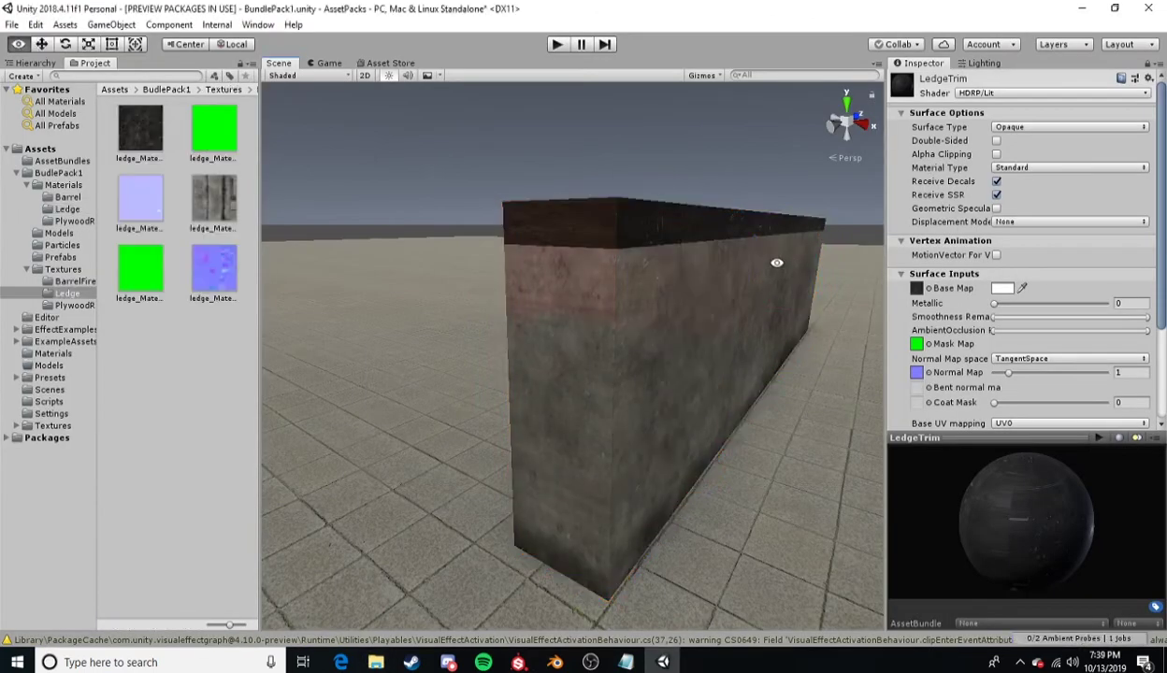
Examine the re-exported textures on the ledge's long sides, end face and trim in the Unity scene.
mouse_move(782, 261)
alt+mouse_down()
mouse_move(651, 263)
mouse_move(675, 249)
mouse_move(819, 257)
mouse_move(449, 278)
mouse_move(437, 302)
mouse_move(462, 330)
mouse_move(464, 308)
mouse_move(534, 304)
mouse_move(351, 343)
alt+mouse_up()
scroll(533, 305, up, 3)
scroll(535, 304, down, 5)
click(490, 336)
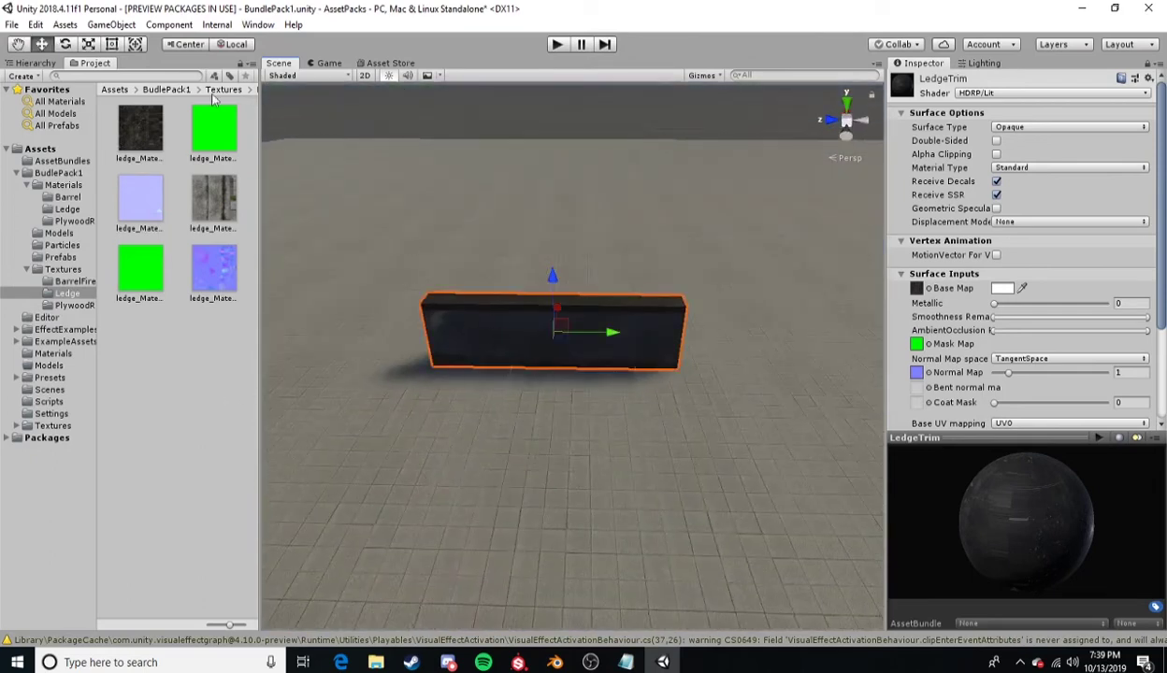
click(67, 44)
drag(522, 358, 581, 438)
scroll(529, 383, up, 3)
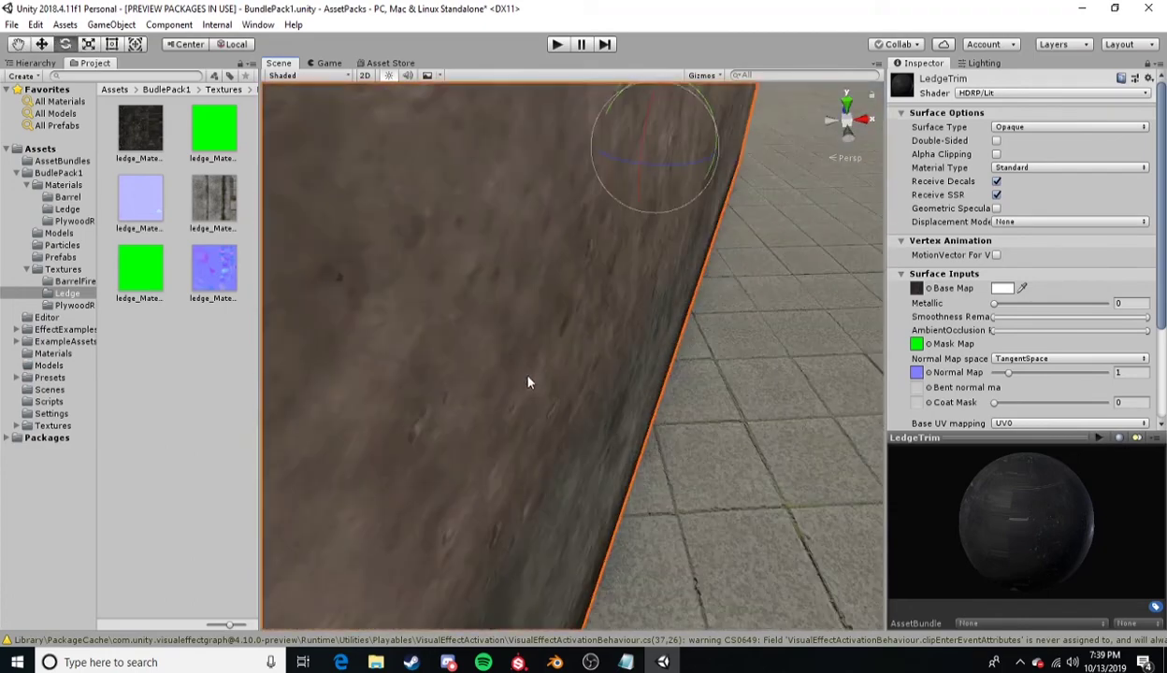
scroll(516, 331, down, 3)
alt+drag(516, 331, 505, 266)
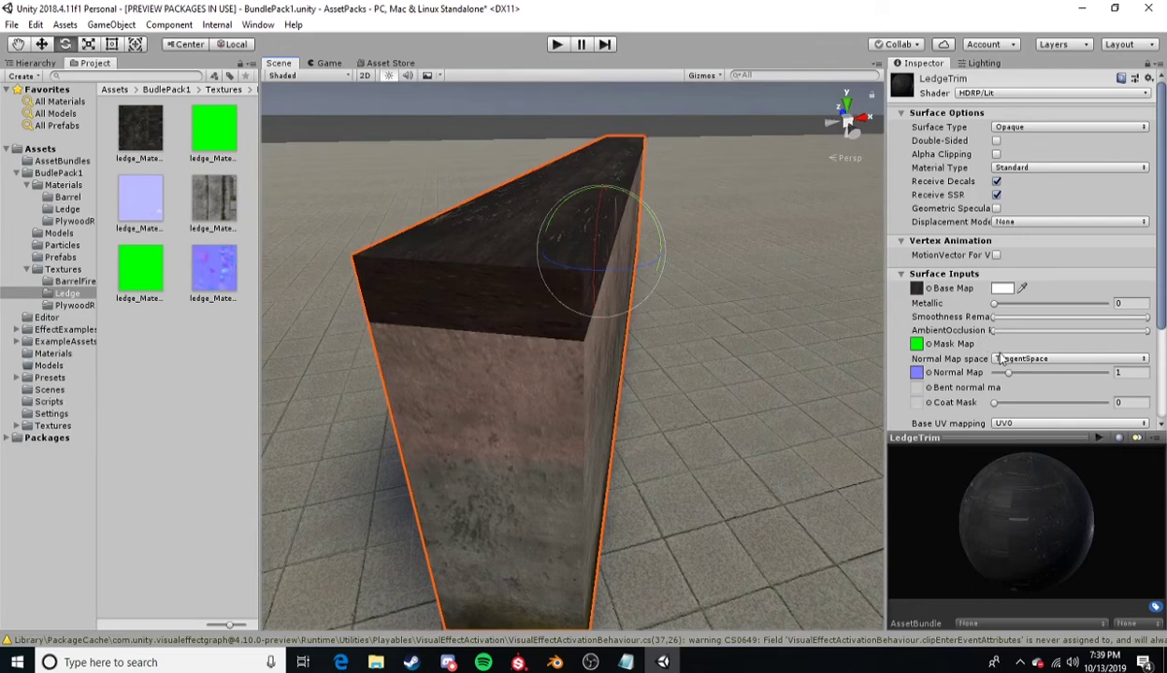
Try a normal map strength of 7.94 on the LedgeTrim material, inspect the trim's grain, and restore the strength to 1.
drag(1010, 373, 1093, 378)
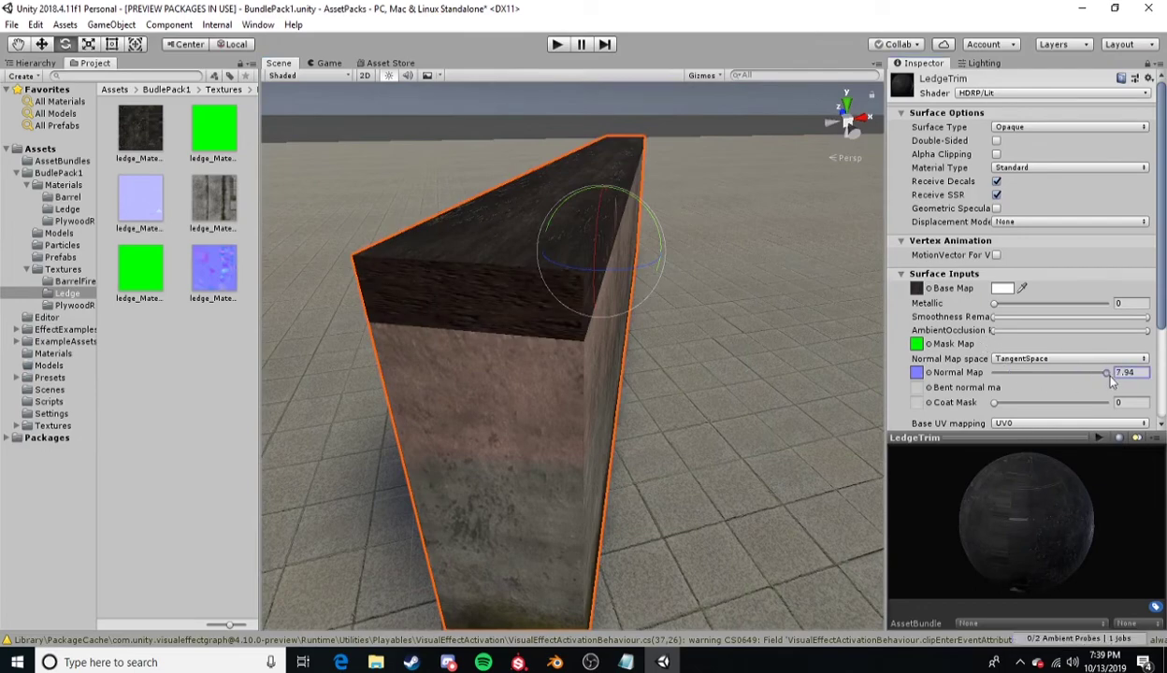
alt+drag(804, 309, 645, 329)
scroll(643, 329, up, 5)
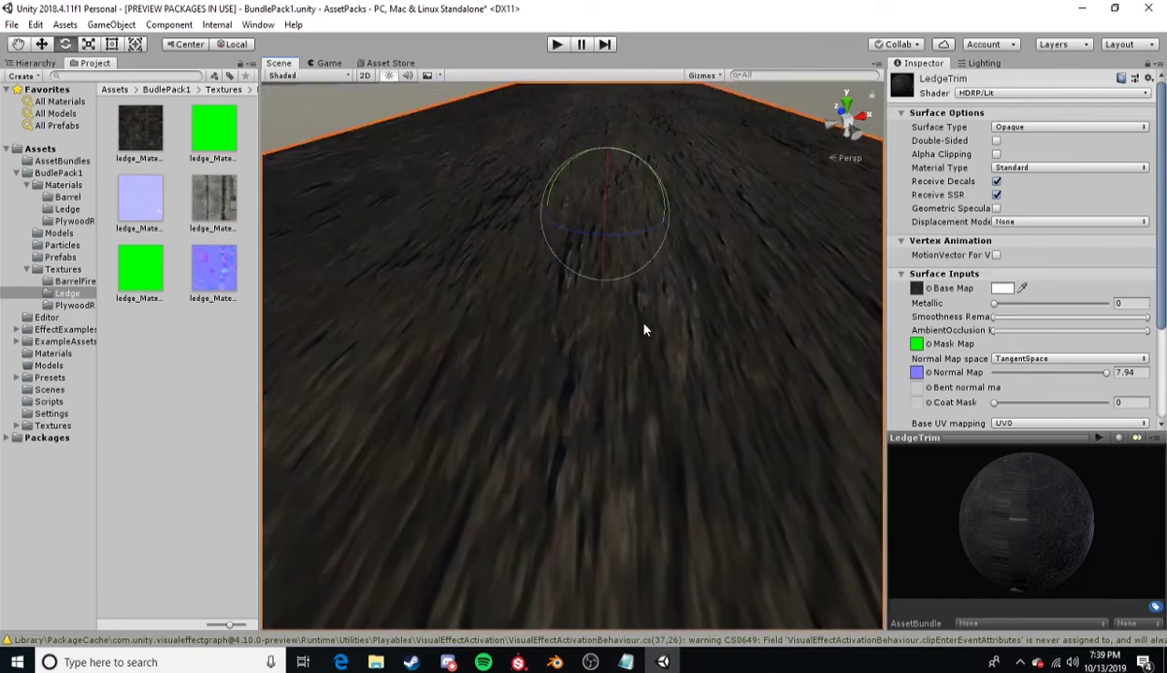
scroll(643, 329, down, 5)
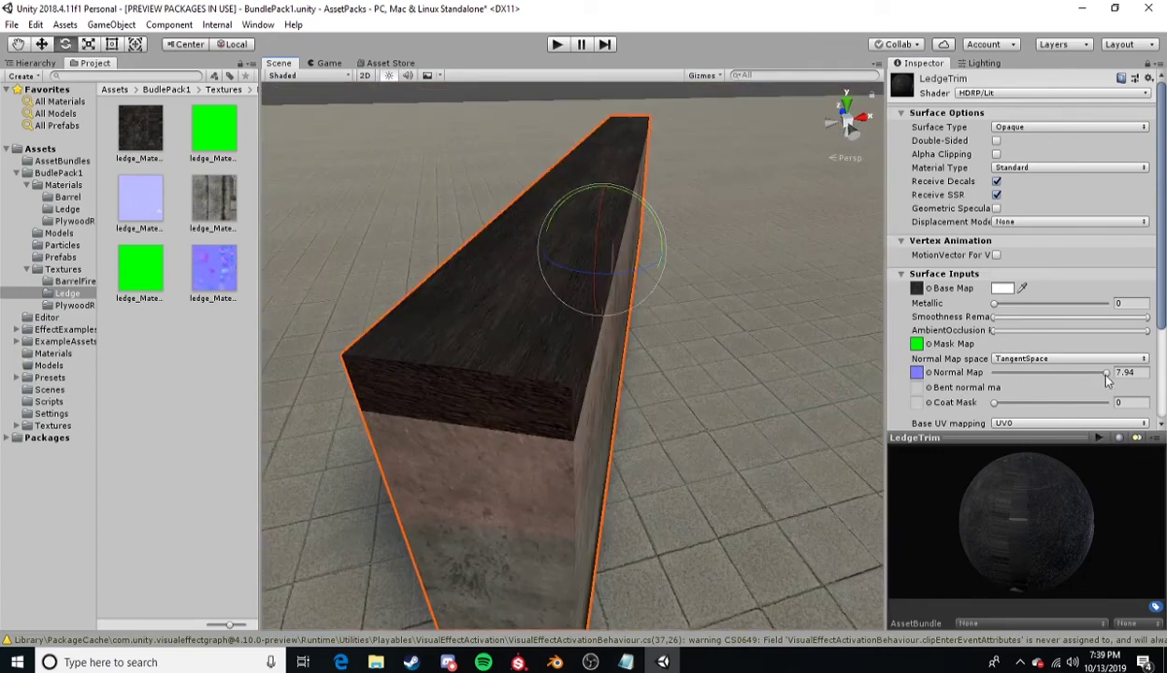
drag(1035, 377, 1008, 377)
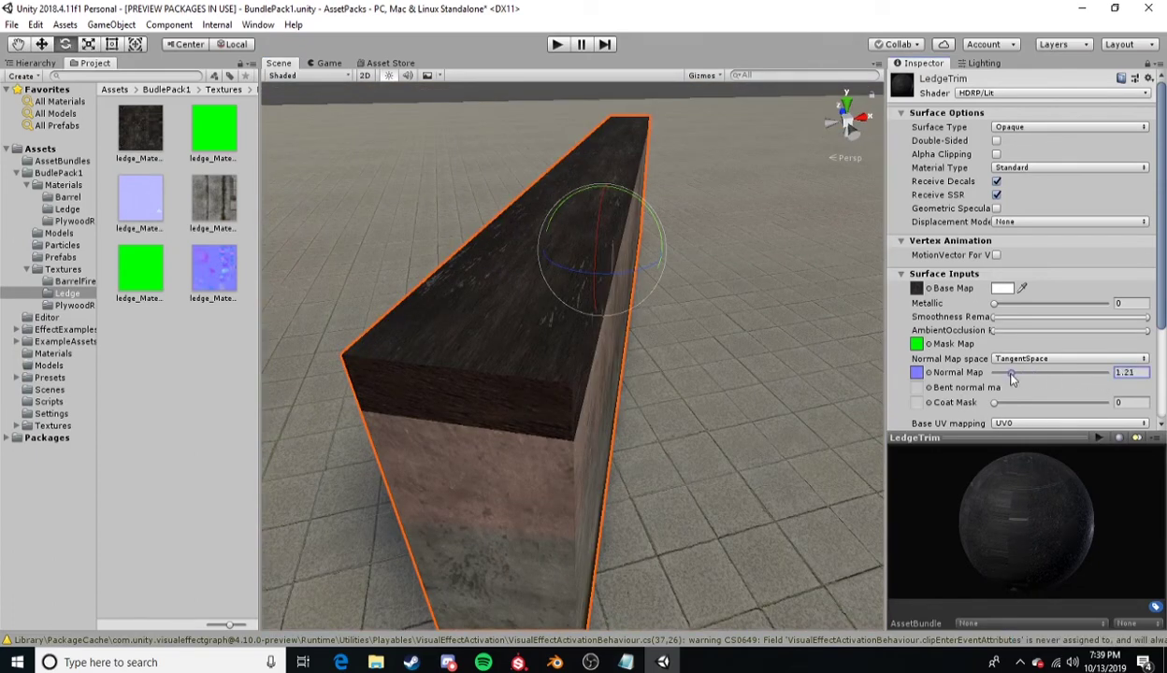
alt+drag(598, 323, 481, 320)
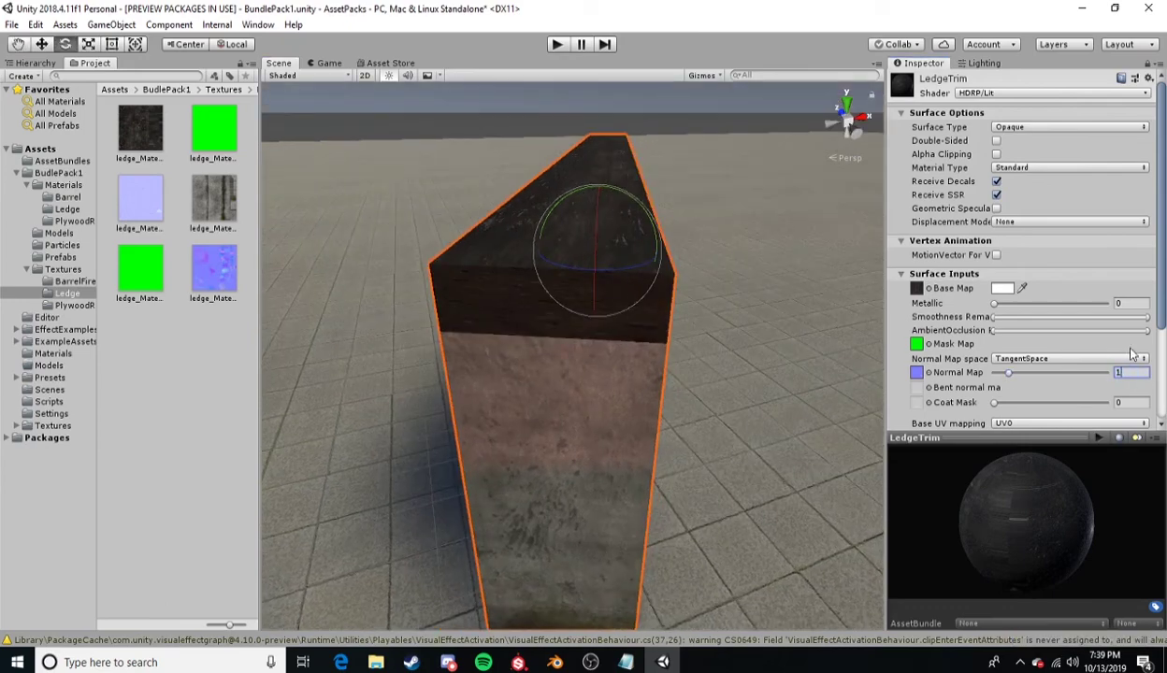
Examine the ledge from a distance together with the barrel in the scene.
alt+drag(710, 262, 530, 252)
scroll(567, 323, up, 3)
alt+drag(523, 323, 594, 263)
scroll(575, 270, down, 5)
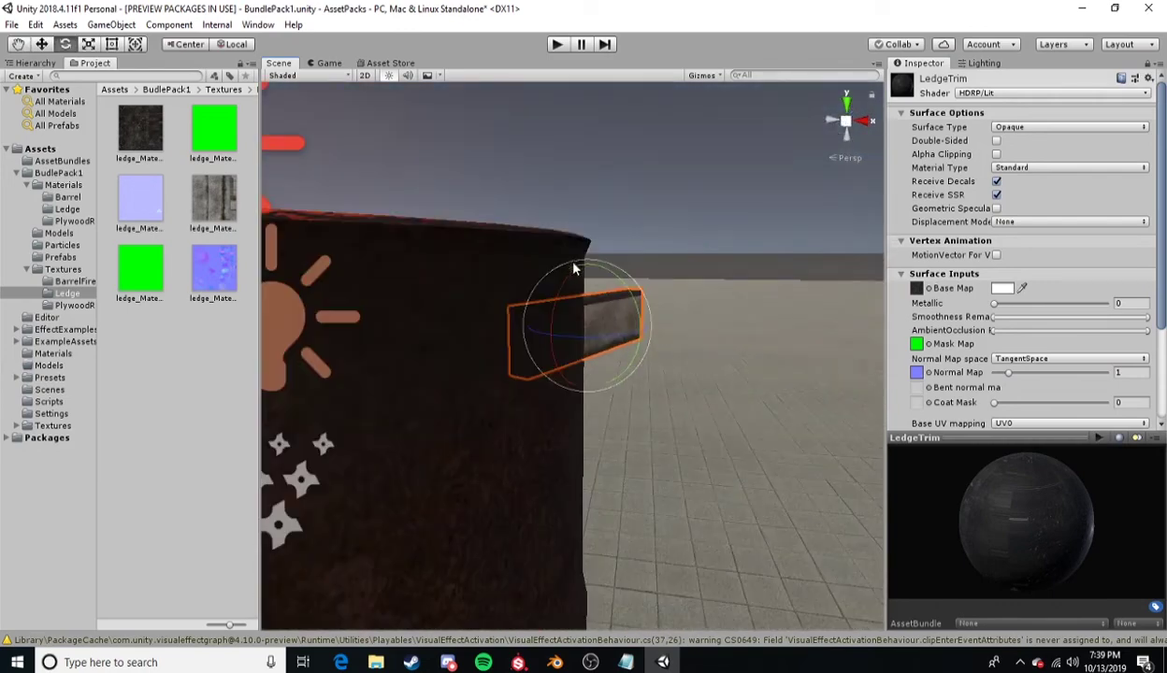
scroll(539, 404, down, 5)
scroll(523, 387, up, 2)
scroll(523, 373, up, 4)
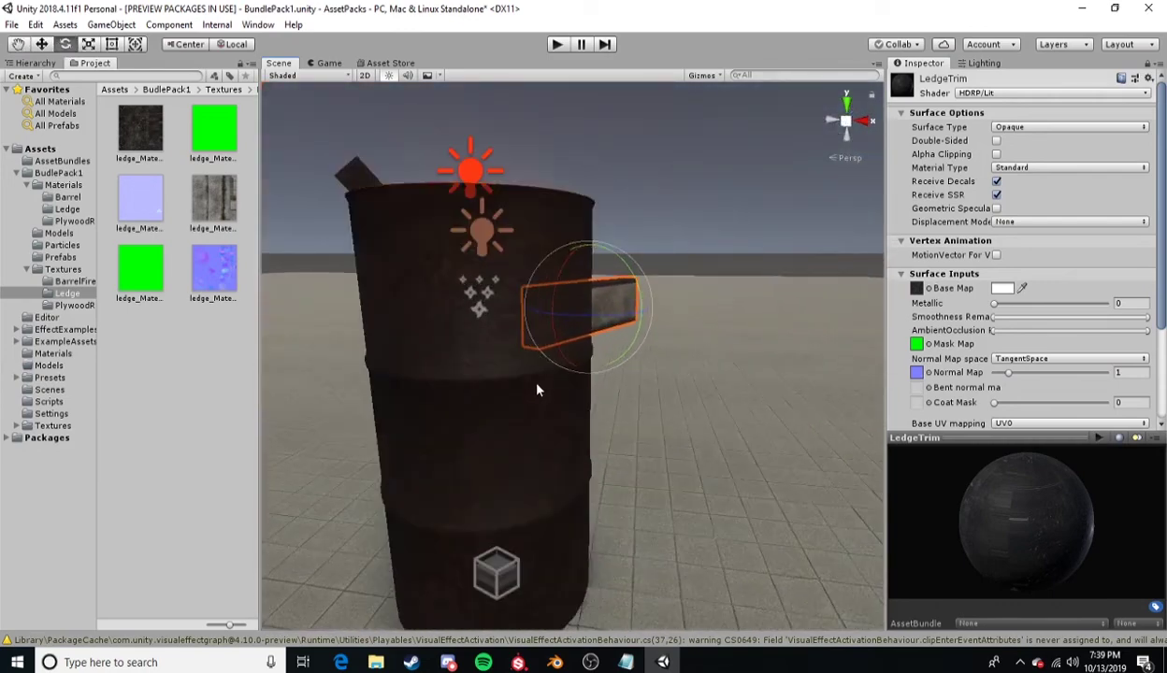
alt+drag(537, 389, 562, 363)
click(557, 424)
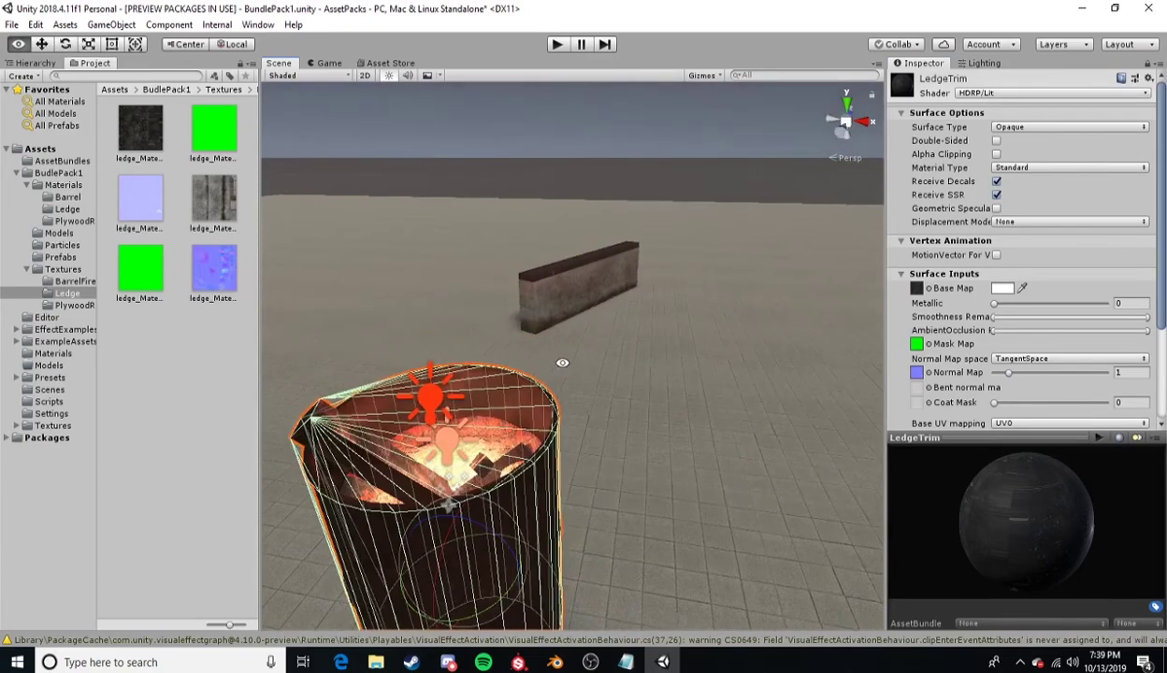
scroll(497, 373, up, 10)
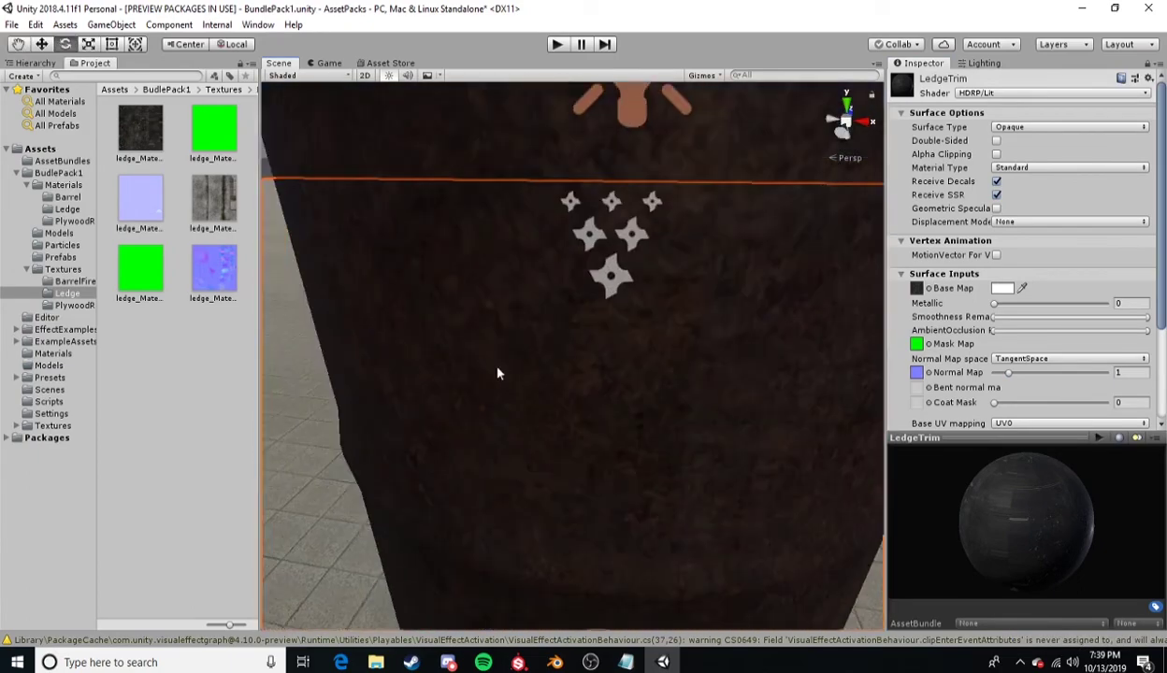
Select the TinyFlames effect and examine the burning barrel's flames, wood, inner rim and outer surface from several angles.
key(f)
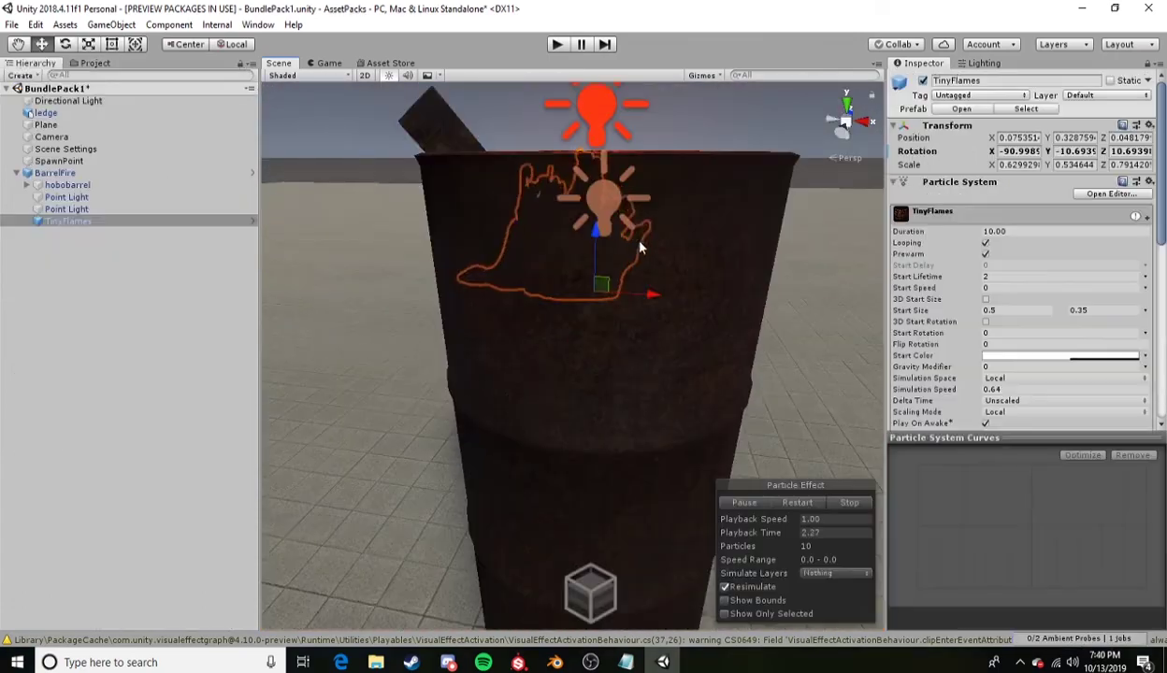
mouse_move(623, 234)
alt+mouse_down()
mouse_move(636, 226)
mouse_move(625, 179)
mouse_move(581, 271)
alt+mouse_up()
scroll(582, 271, up, 5)
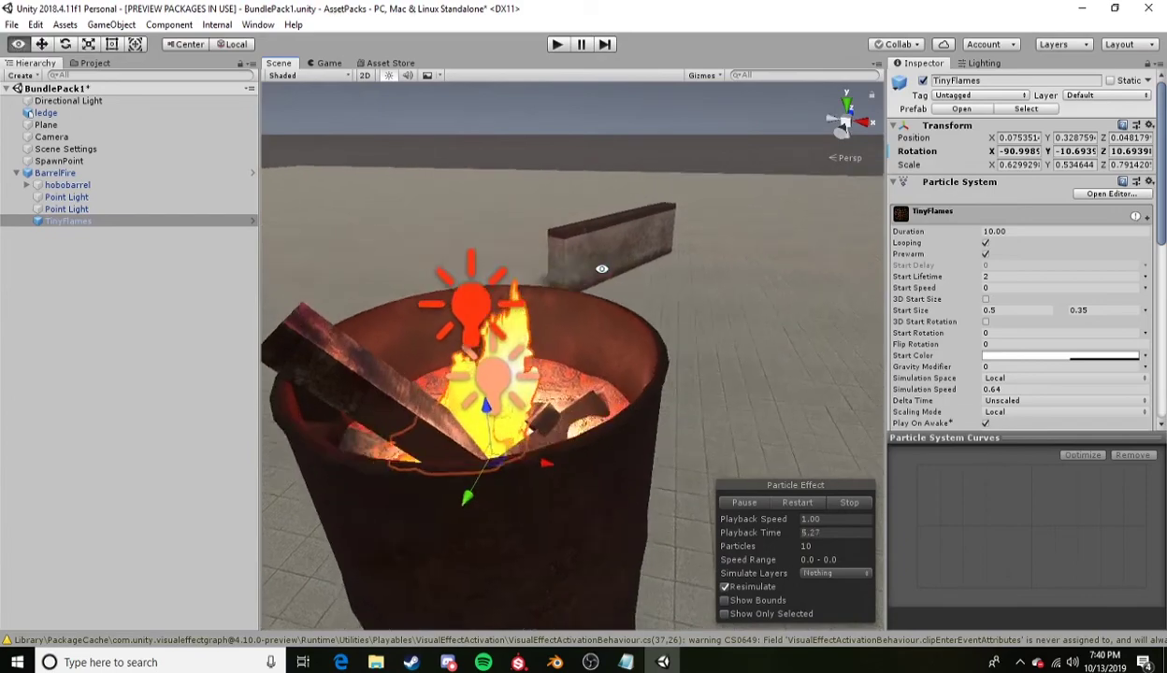
scroll(581, 324, up, 3)
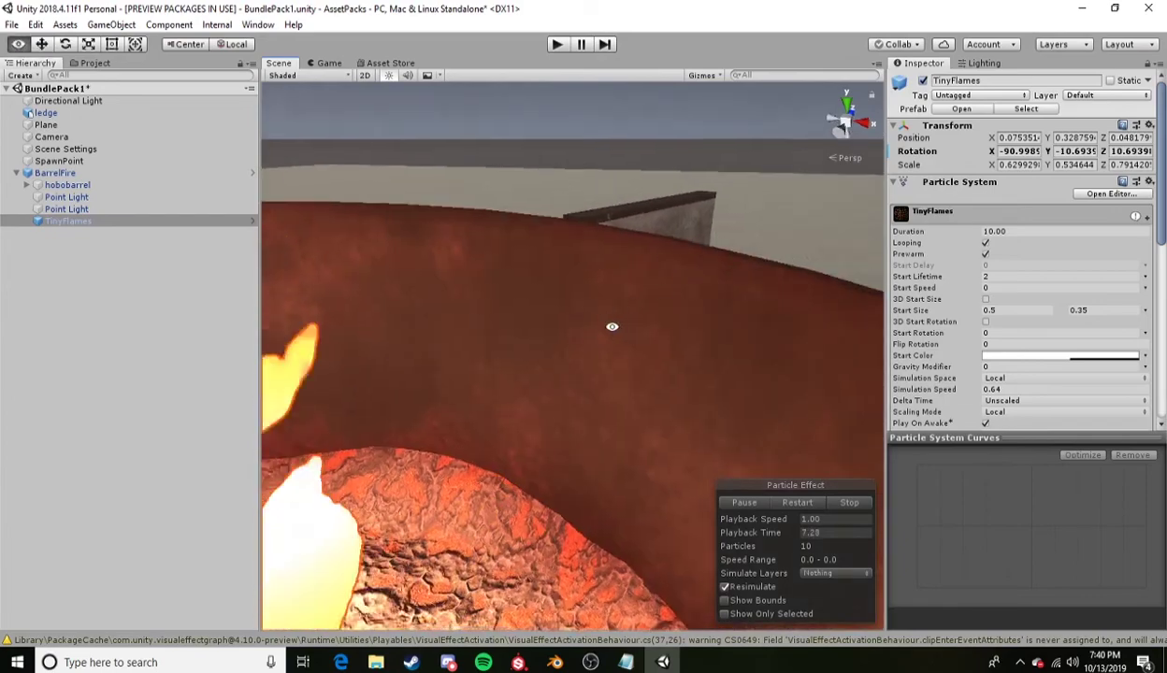
mouse_move(612, 326)
alt+mouse_down()
mouse_move(515, 319)
mouse_move(472, 262)
alt+mouse_up()
scroll(459, 303, down, 5)
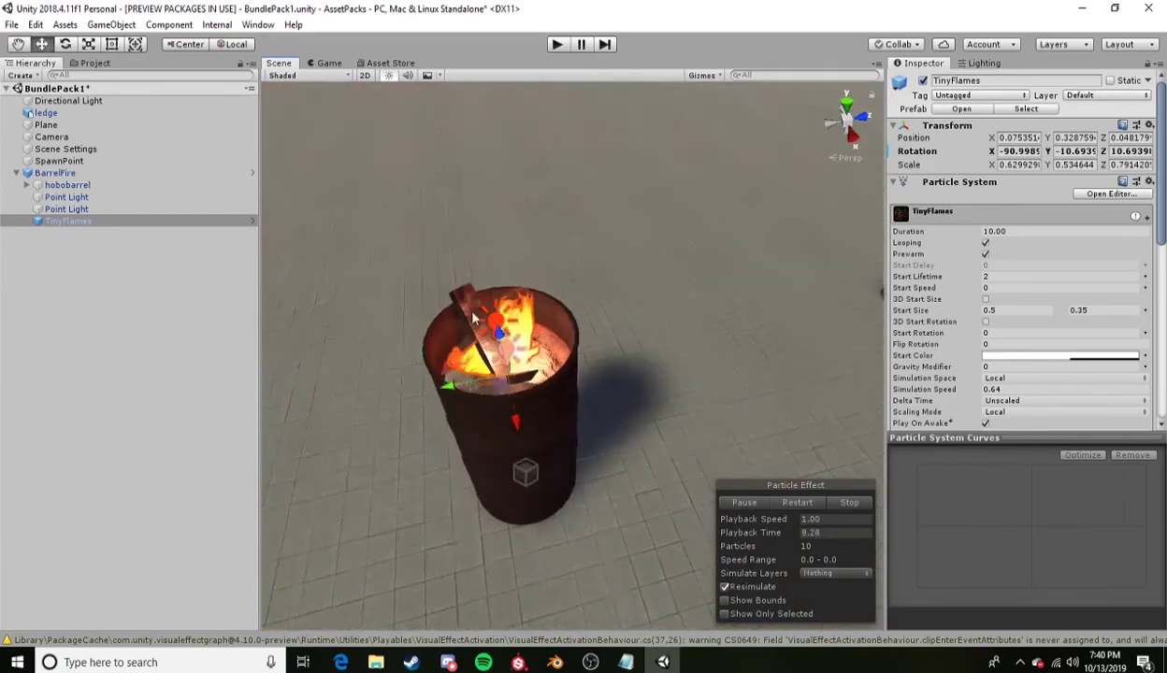
scroll(520, 335, up, 5)
mouse_move(520, 335)
alt+mouse_down()
mouse_move(580, 364)
mouse_move(726, 273)
alt+mouse_up()
scroll(607, 374, down, 4)
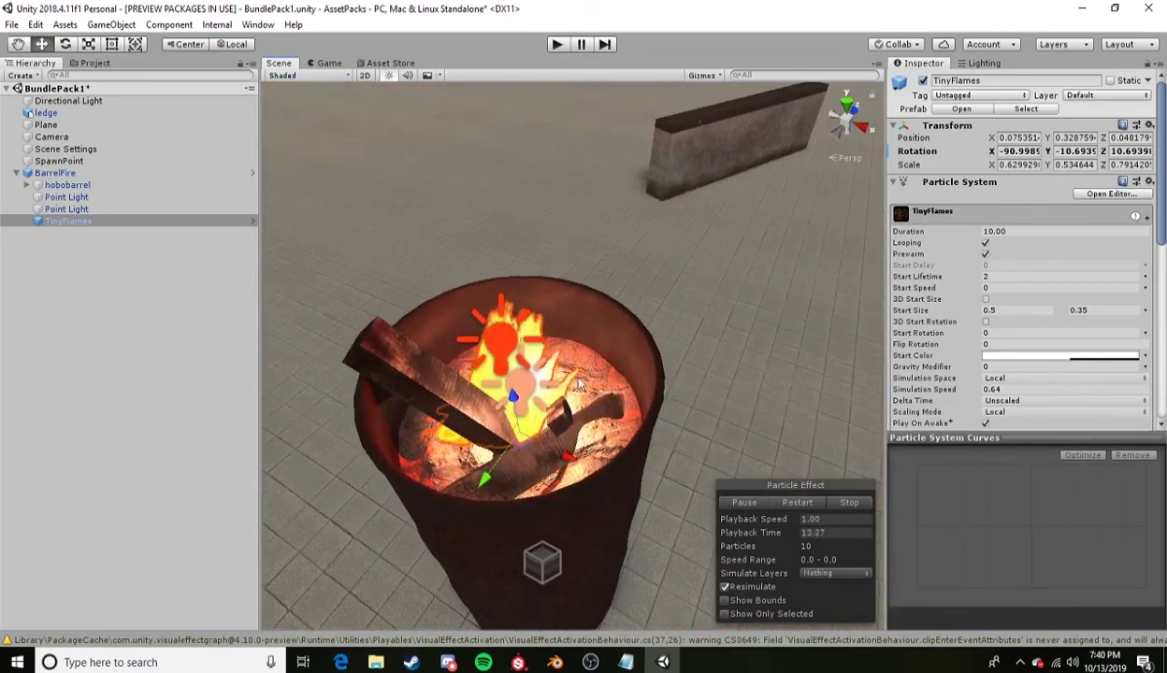
scroll(376, 344, up, 5)
scroll(563, 334, down, 5)
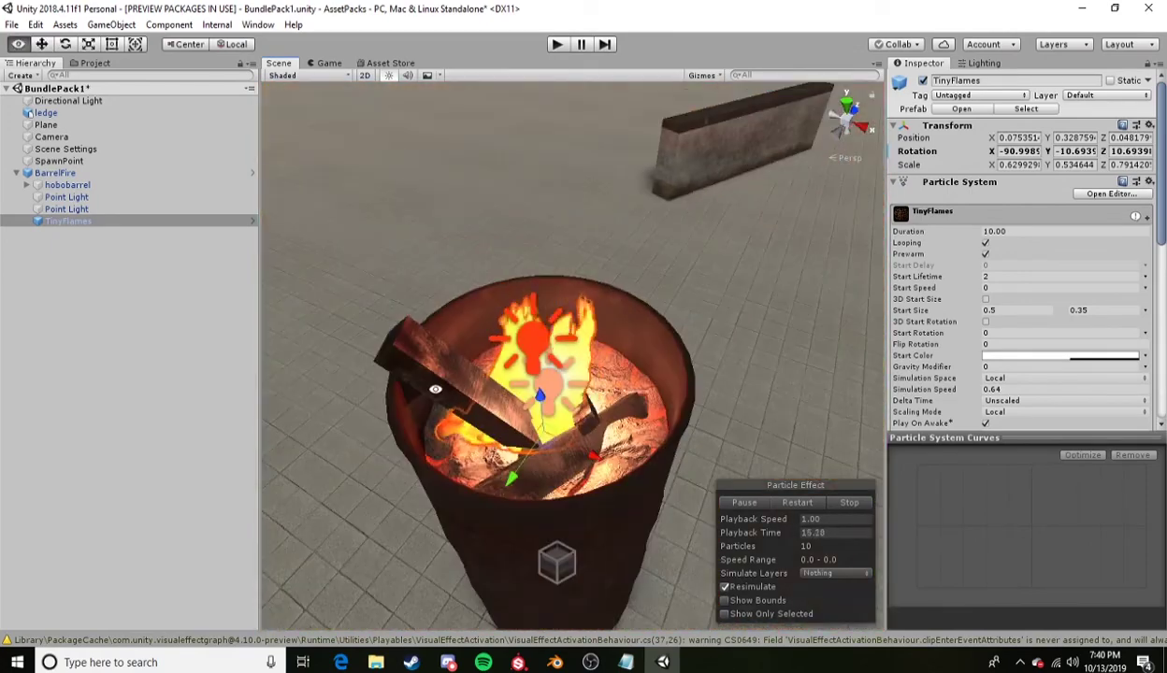
scroll(419, 346, up, 2)
mouse_move(419, 346)
alt+mouse_down()
mouse_move(503, 344)
mouse_move(579, 370)
alt+mouse_up()
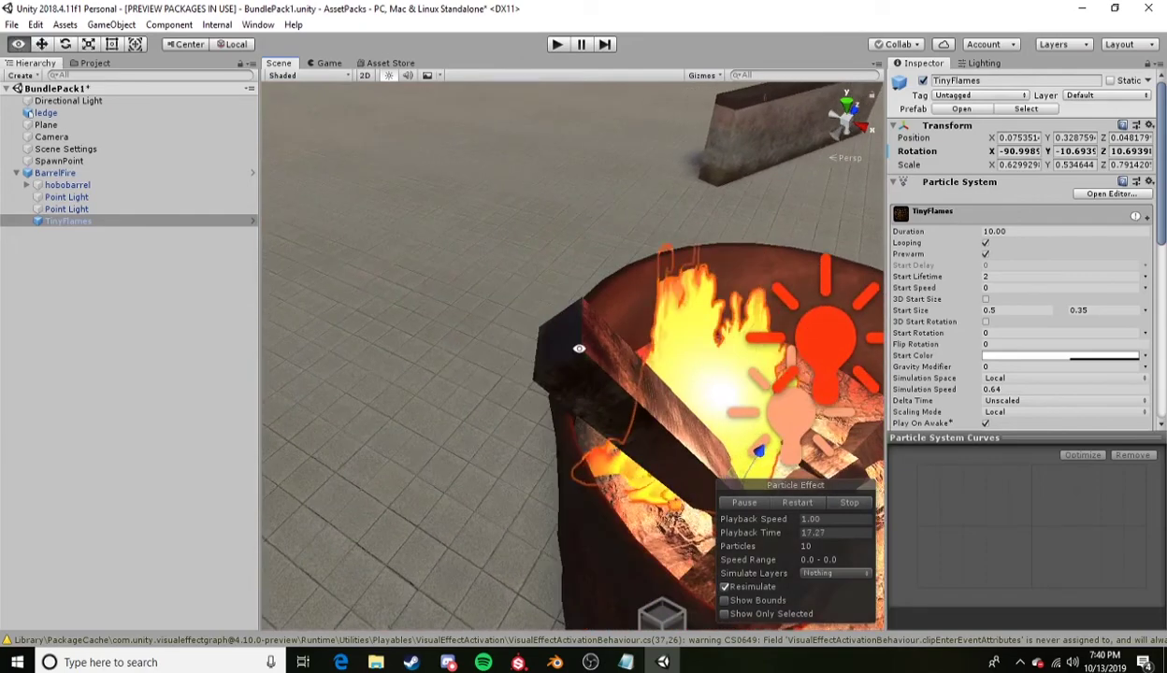
scroll(621, 381, up, 2)
scroll(617, 411, up, 3)
scroll(617, 412, down, 5)
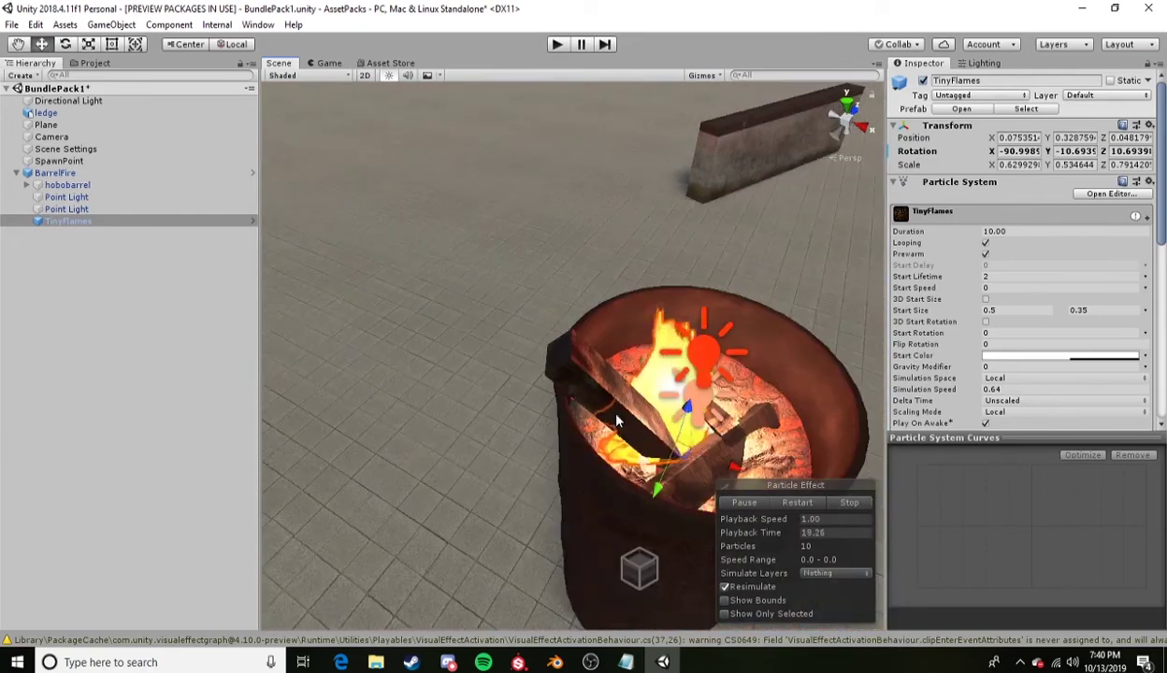
mouse_move(617, 411)
alt+mouse_down()
mouse_move(658, 372)
mouse_move(533, 289)
mouse_move(404, 274)
mouse_move(742, 292)
mouse_move(610, 279)
alt+mouse_up()
scroll(658, 372, up, 3)
scroll(609, 278, up, 3)
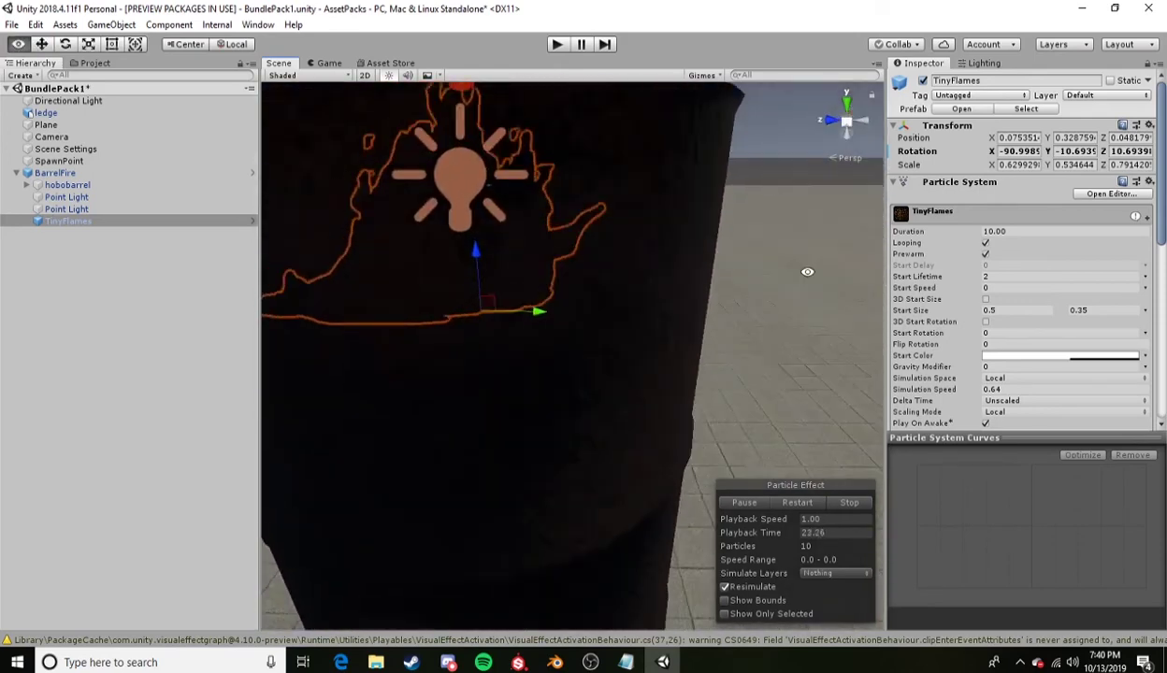
scroll(662, 306, down, 5)
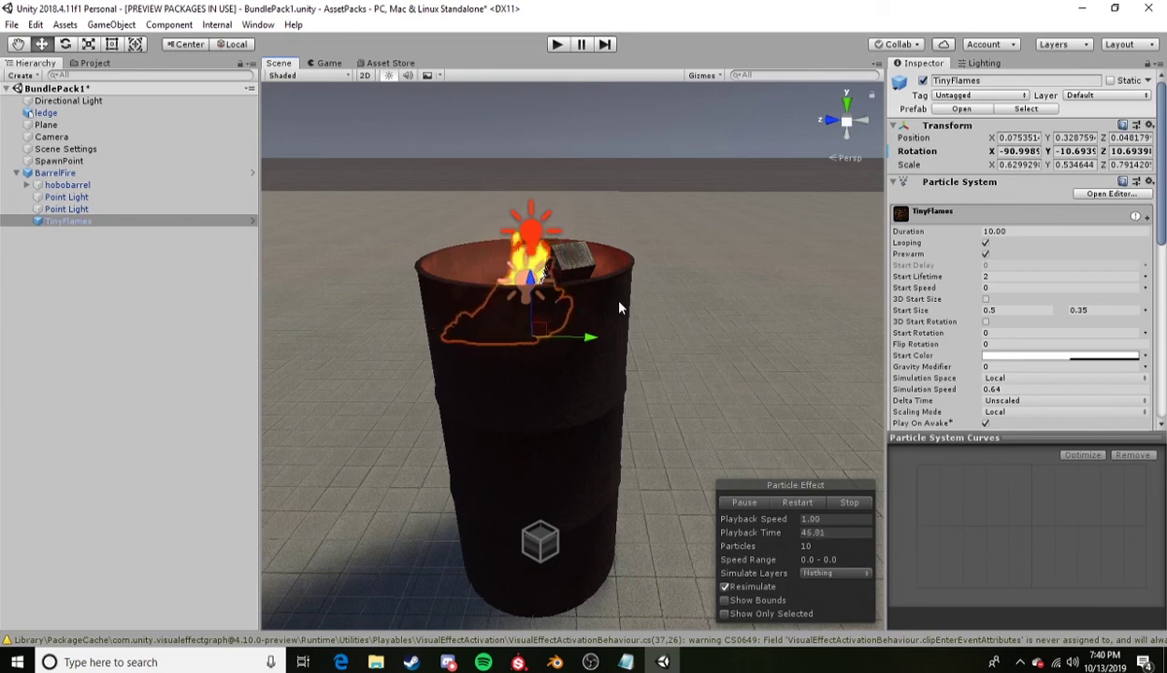
Stop the TinyFlames particle preview, clear the selection, and view the barrel with the ledge behind it.
click(848, 504)
alt+drag(672, 295, 622, 199)
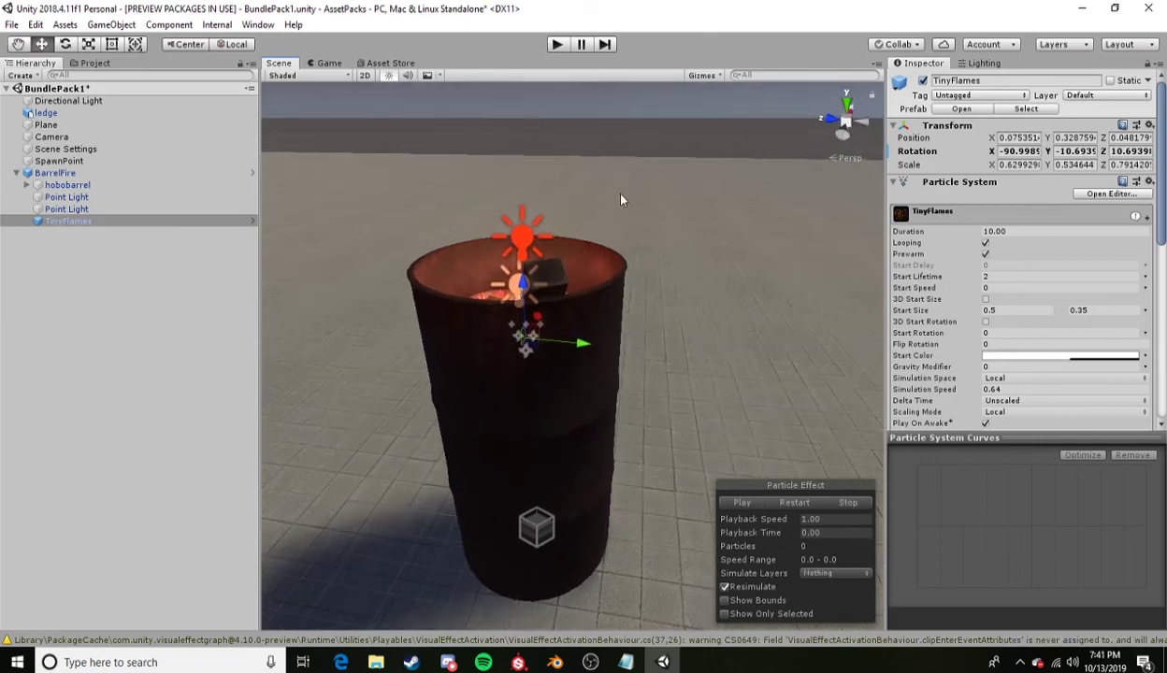
click(606, 123)
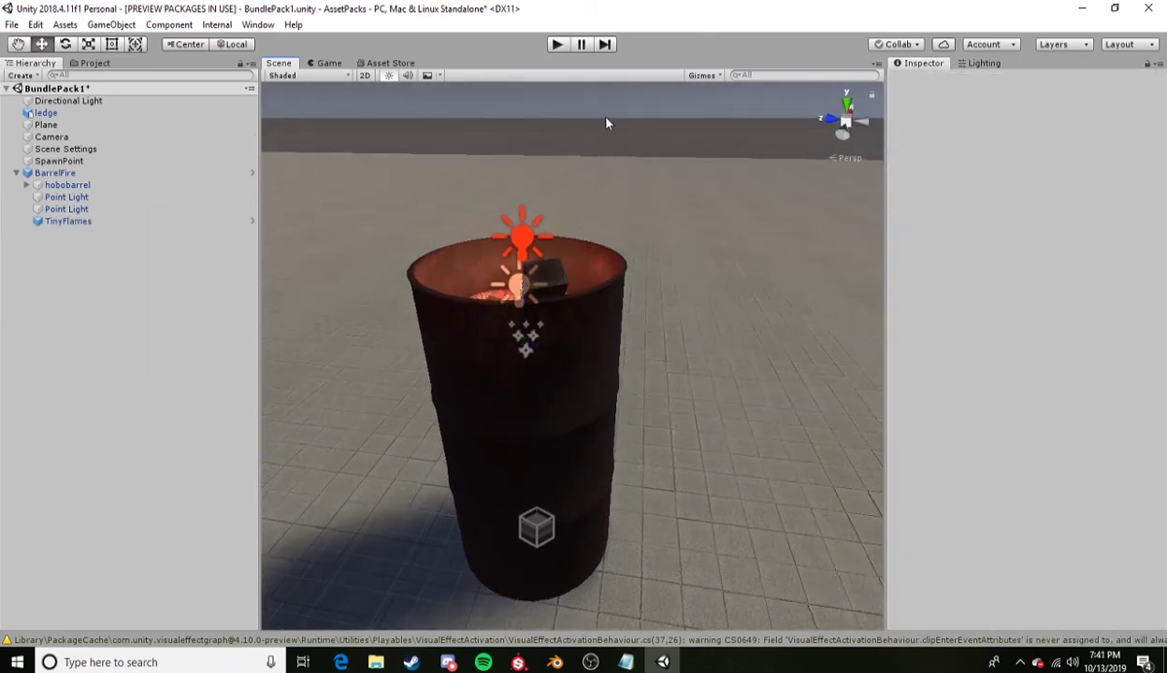
alt+drag(627, 272, 574, 273)
alt+drag(385, 275, 383, 283)
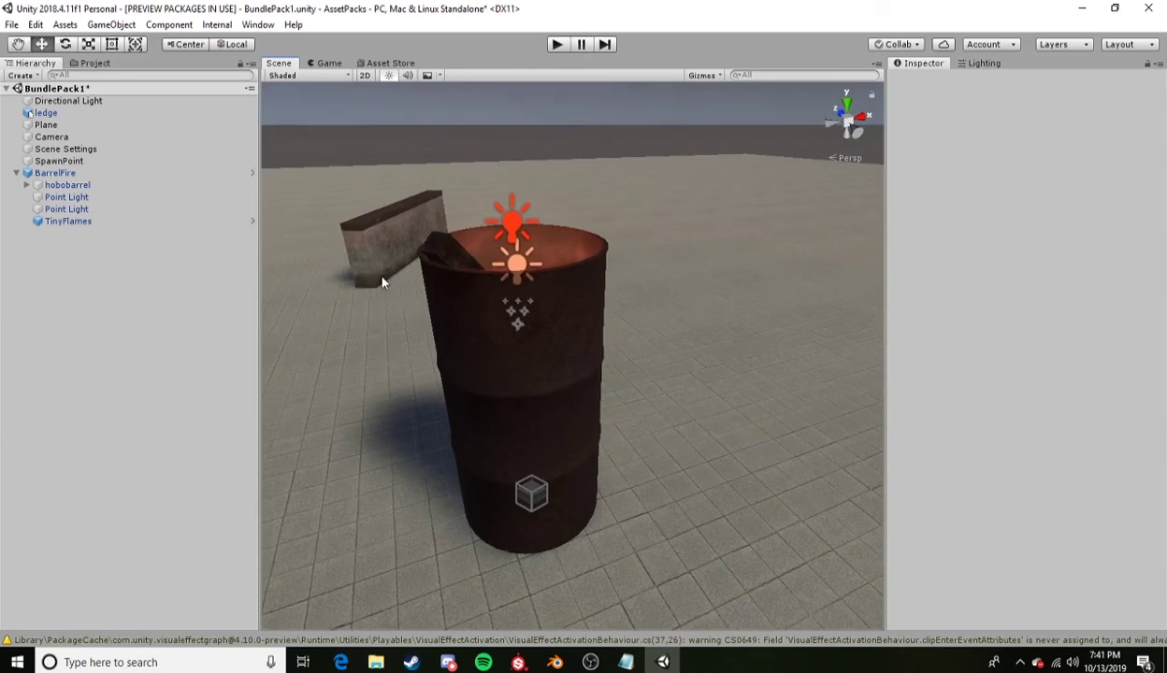